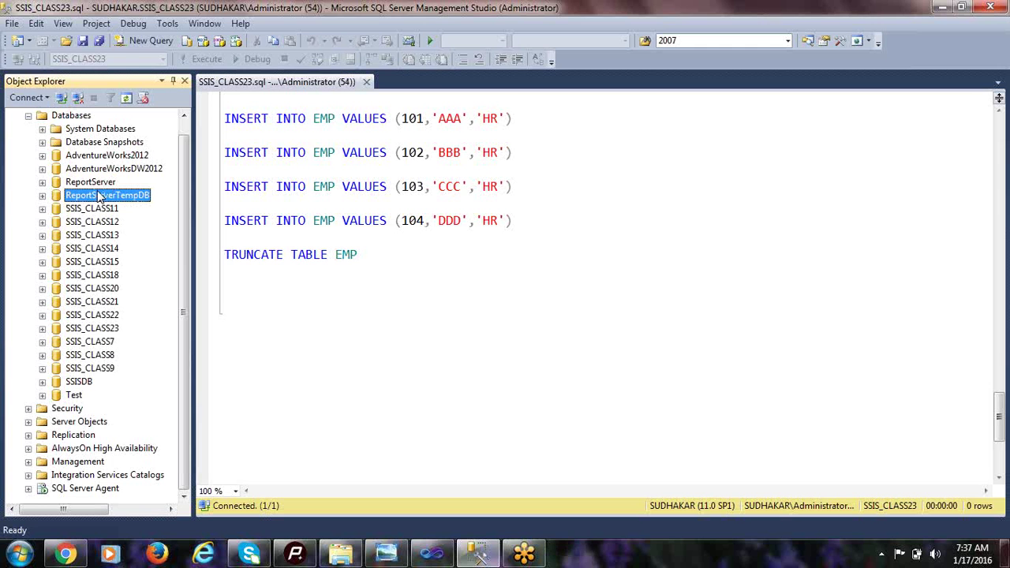
# - Review the SSRS architecture diagram and locate the ReportServer database in SQL Server Management Studio's database list
pyautogui.hotkey('alt', 'Tab')
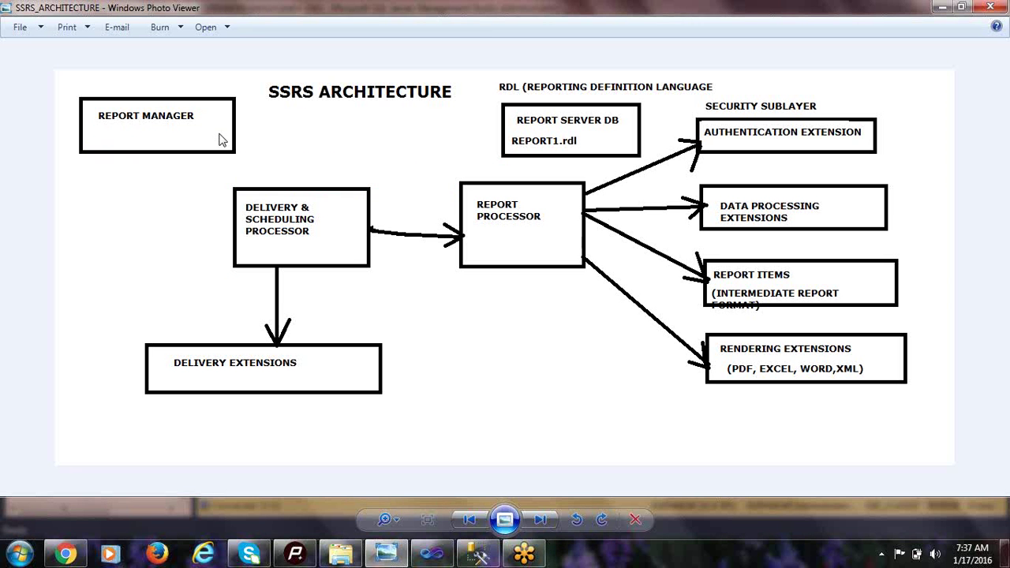
pyautogui.moveTo(483, 559)
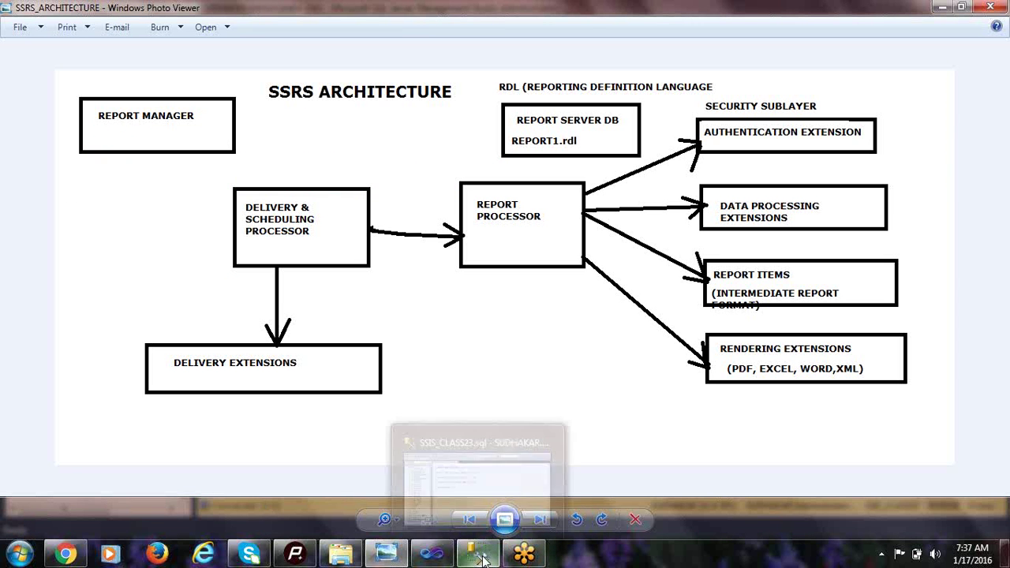
pyautogui.click(432, 554)
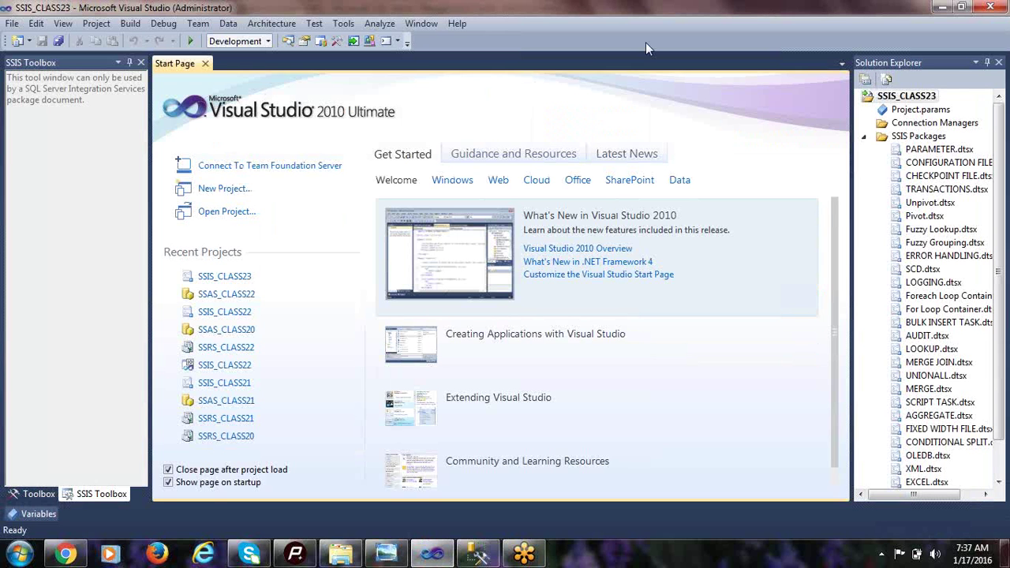
pyautogui.click(495, 555)
pyautogui.click(92, 182)
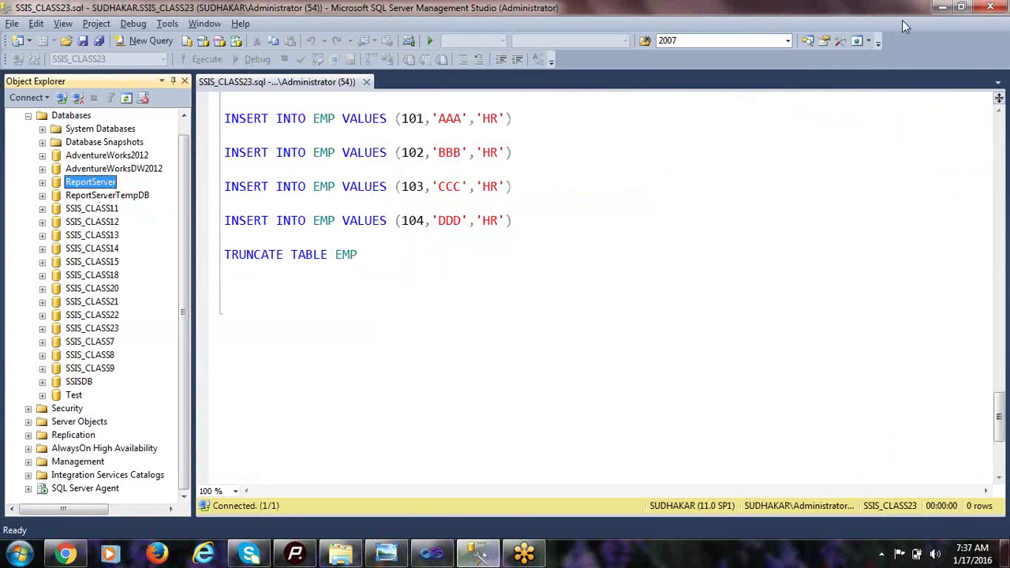
pyautogui.click(942, 7)
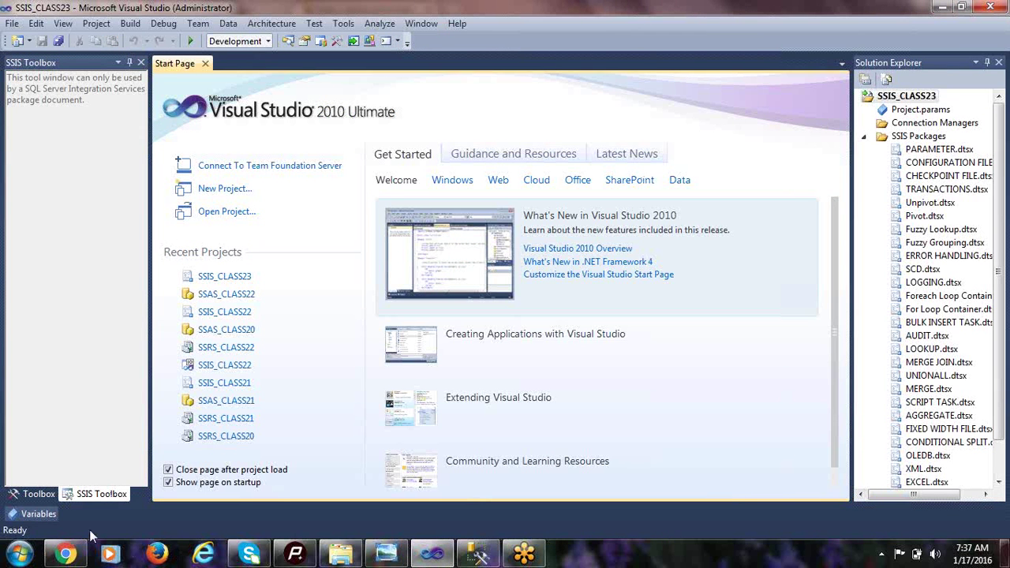
# - Launch Reporting Services Configuration Manager from the SQL Server 2012 configuration tools and connect to the MSSQLSERVER report server instance
pyautogui.click(21, 557)
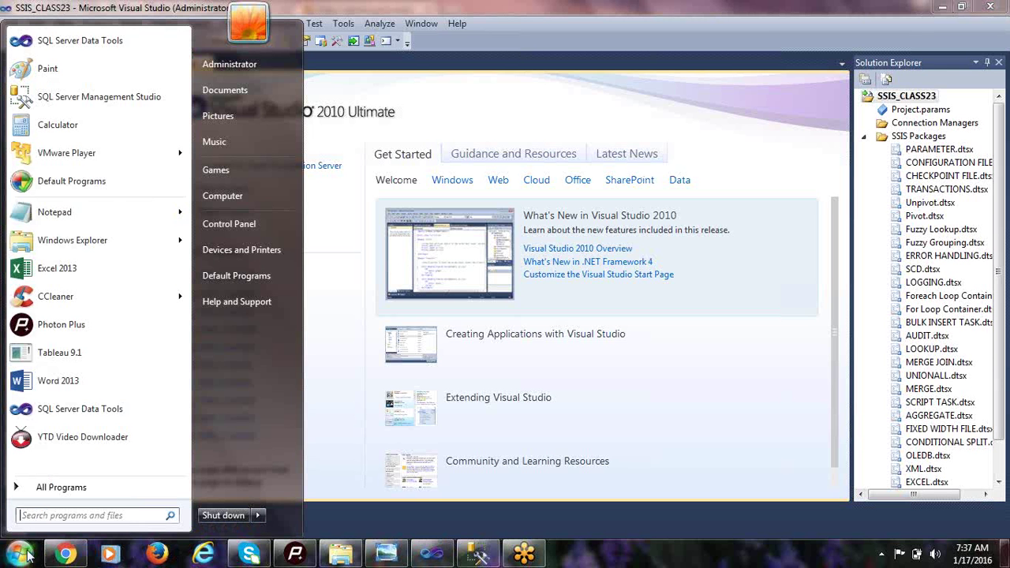
pyautogui.click(56, 486)
pyautogui.scroll(-5, 103, 381)
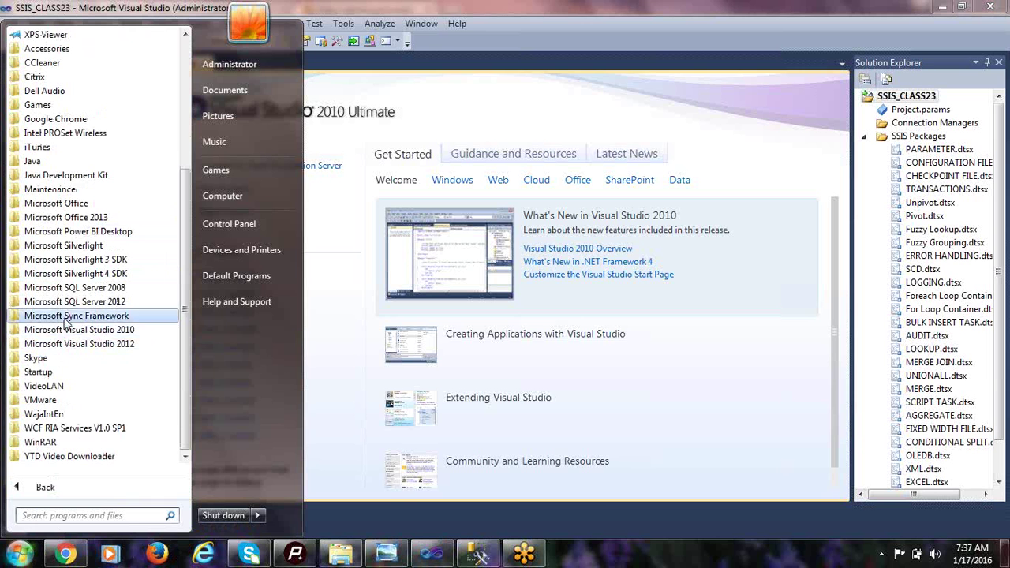
pyautogui.click(94, 303)
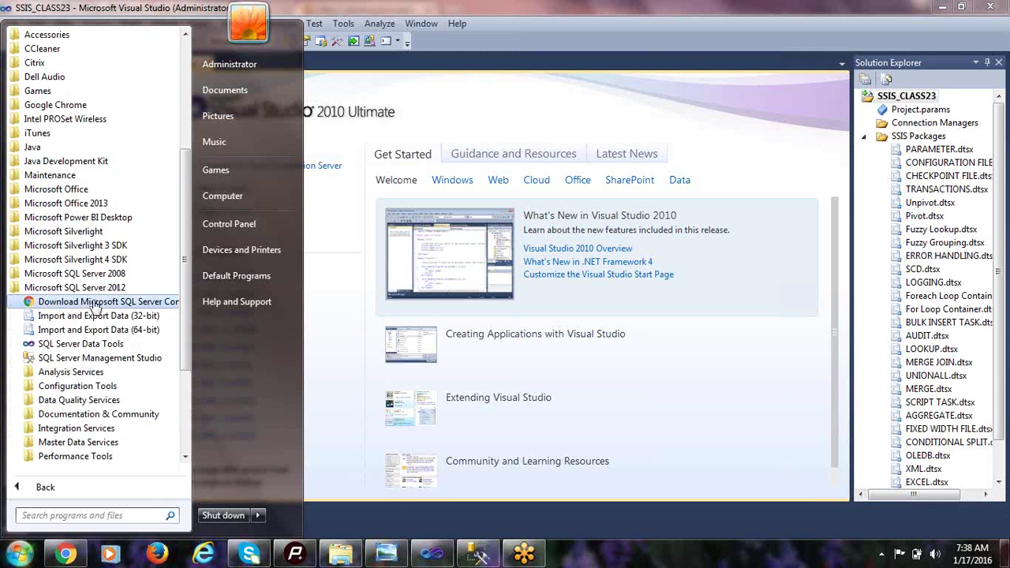
pyautogui.click(76, 388)
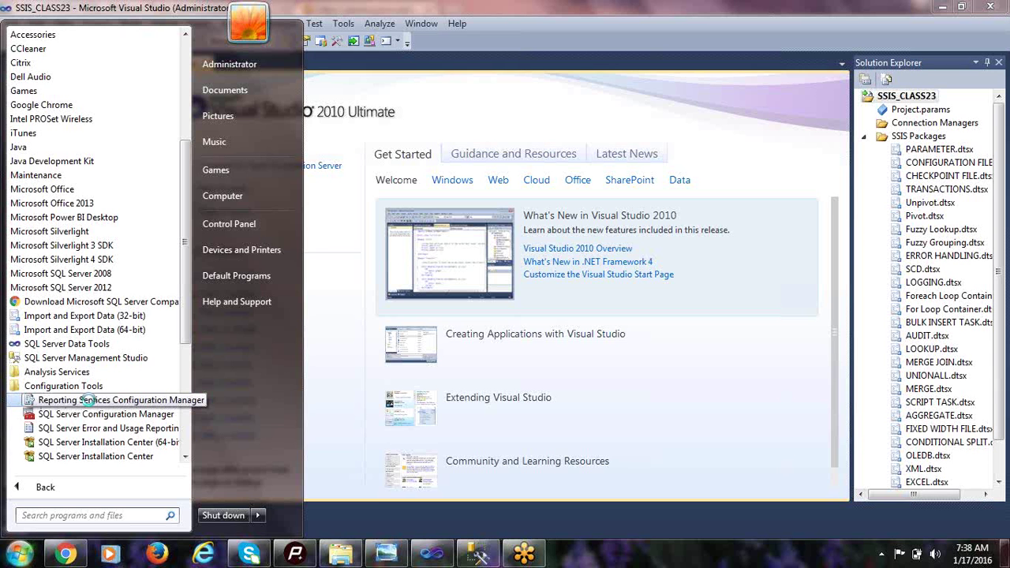
pyautogui.rightClick(91, 404)
pyautogui.click(168, 172)
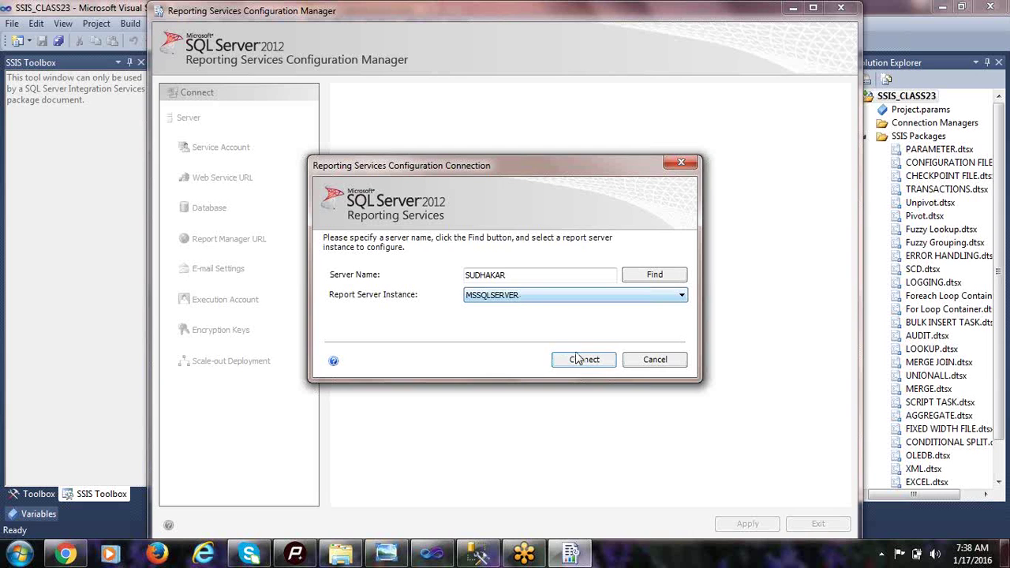
pyautogui.click(581, 359)
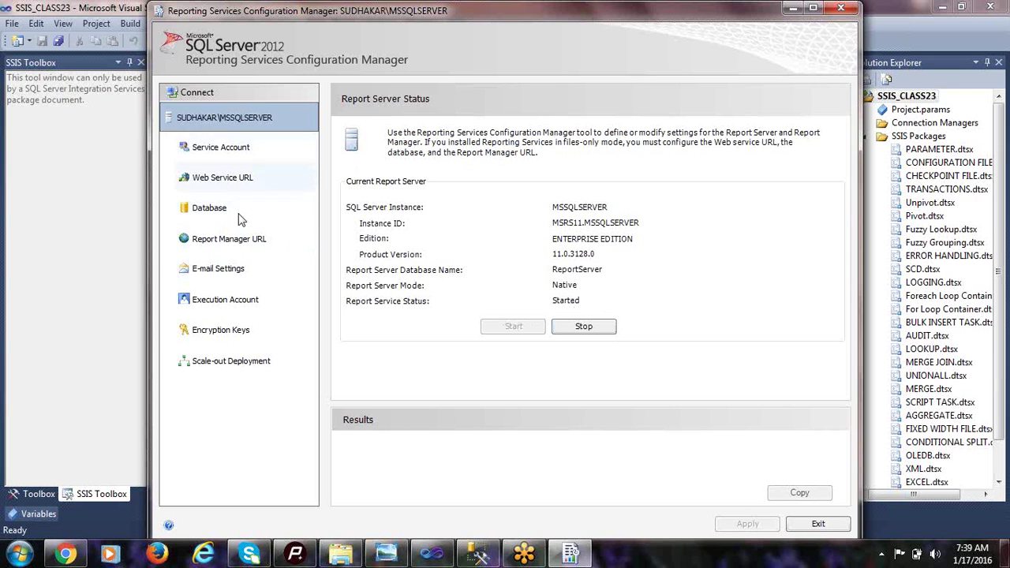
# - Show the Web Service URL settings, check the ReportServer virtual directory and open the report server's web service URL
pyautogui.click(230, 185)
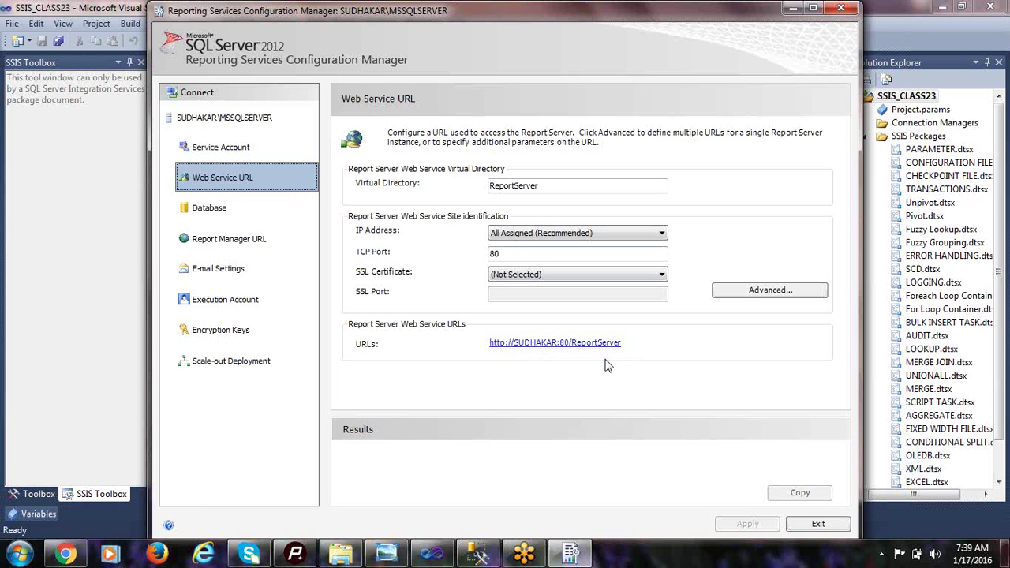
pyautogui.moveTo(555, 186); pyautogui.dragTo(463, 183)
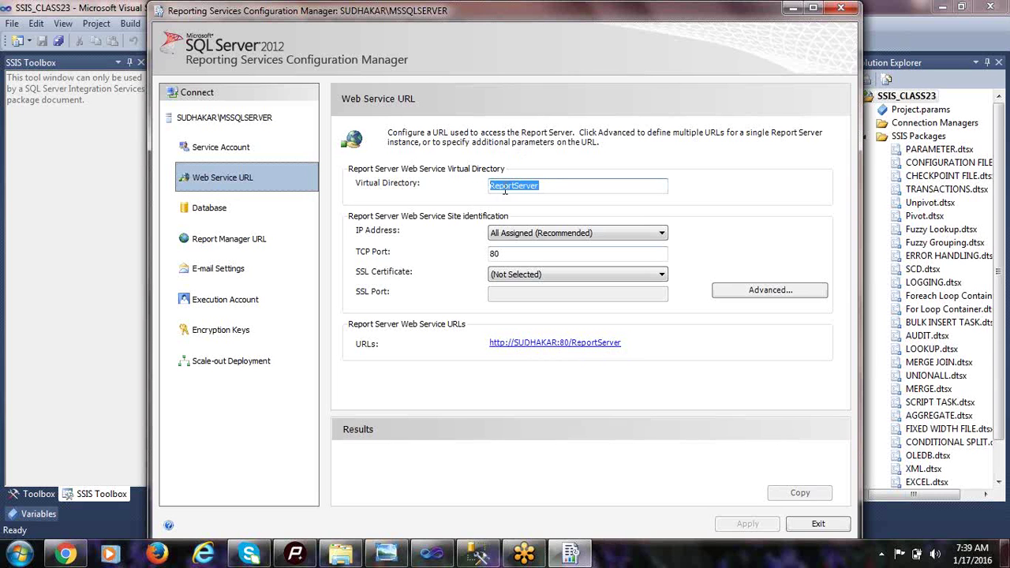
pyautogui.click(586, 344)
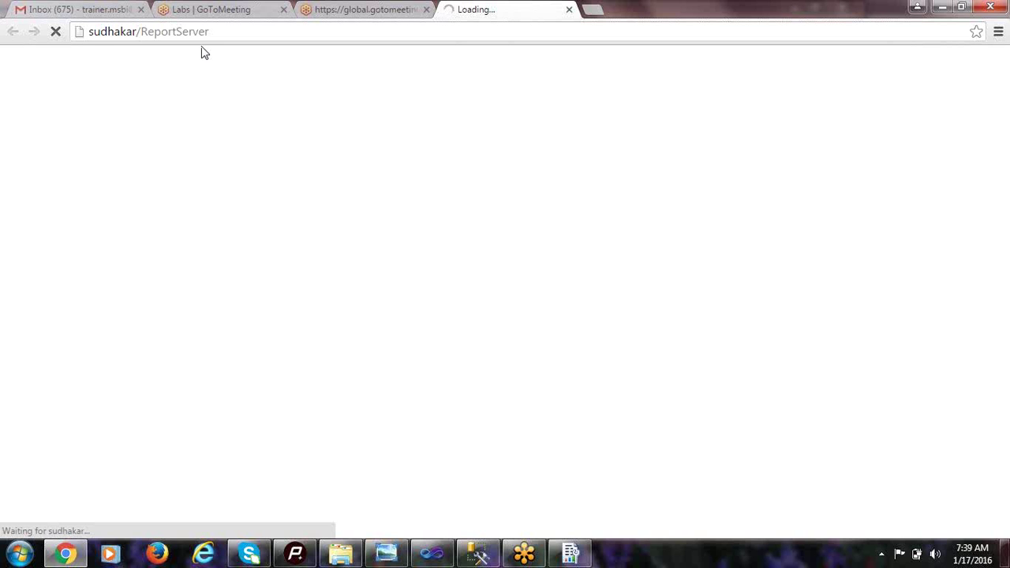
# - Start Internet Explorer as administrator
pyautogui.rightClick(199, 557)
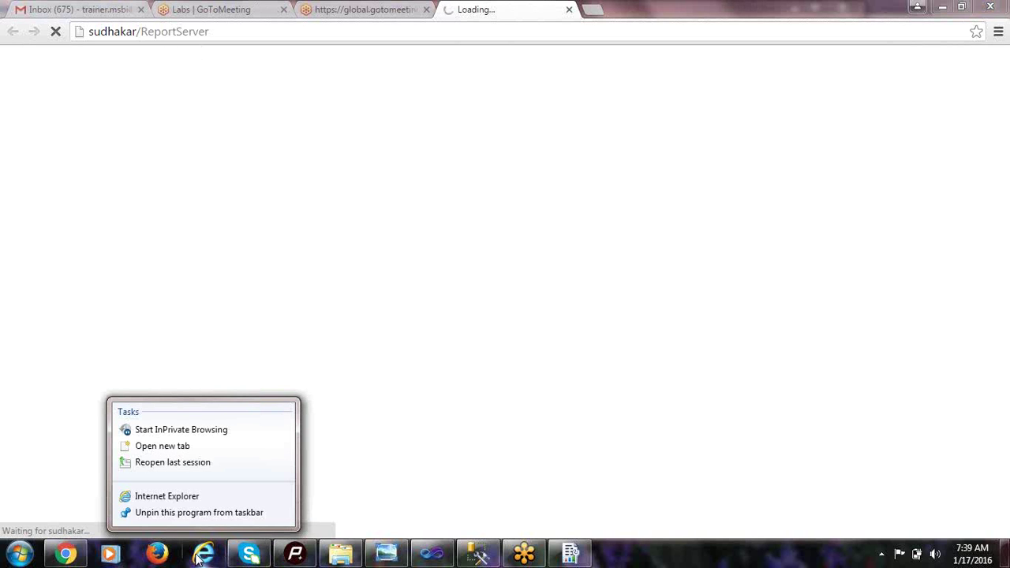
pyautogui.rightClick(174, 502)
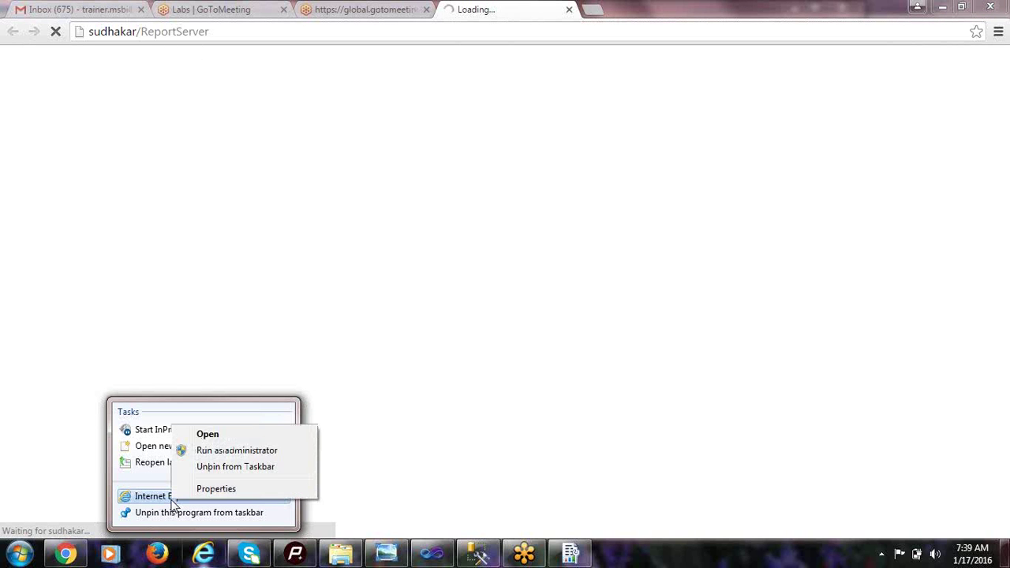
pyautogui.click(215, 449)
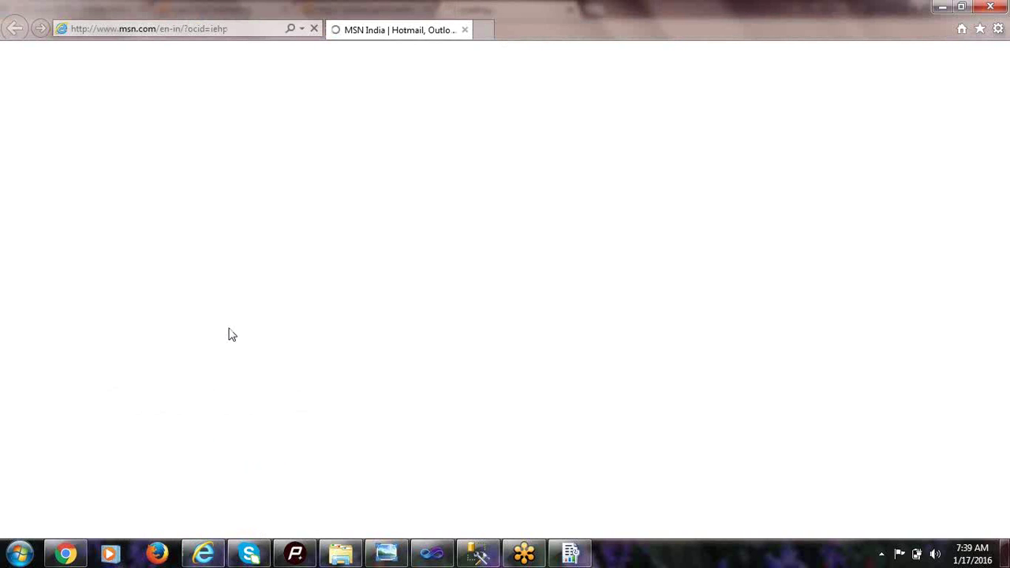
# - Switch back to Chrome and copy the ReportServer web address
pyautogui.hotkey('alt', 'Tab')
pyautogui.click(207, 36)
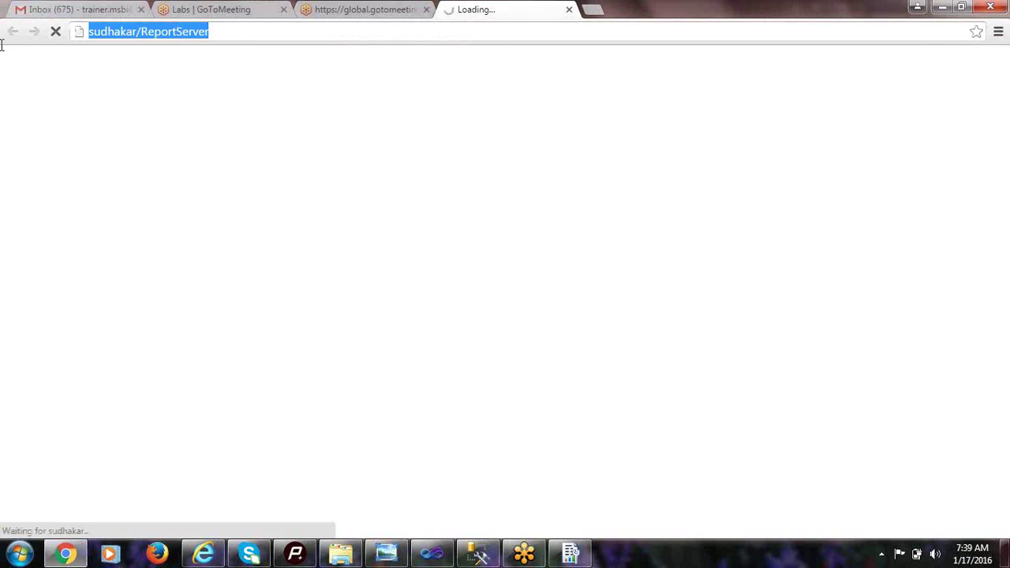
pyautogui.rightClick(160, 39)
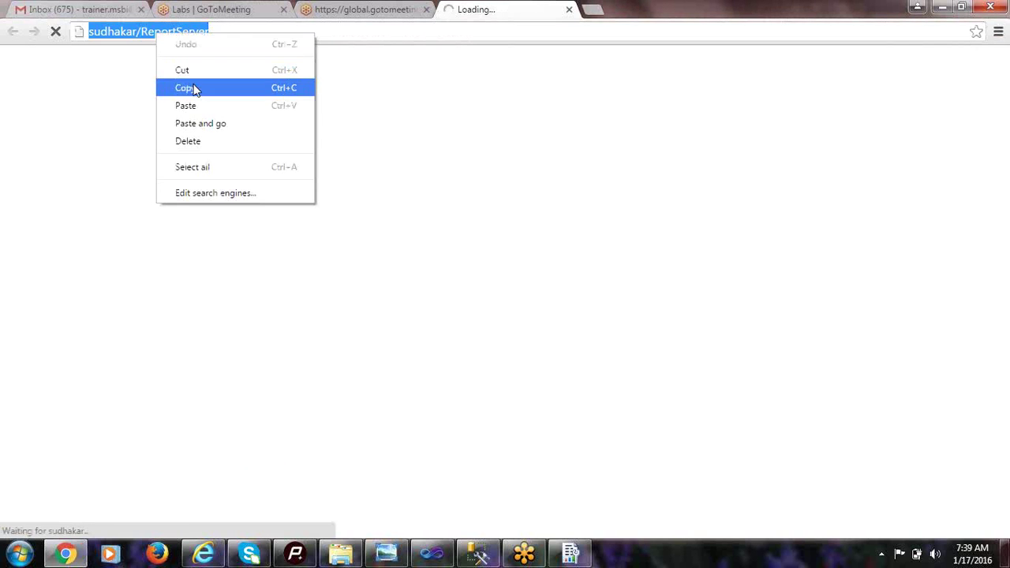
pyautogui.click(190, 89)
# - Load the copied ReportServer address in a new Internet Explorer tab, dismissing the Windows 10 upgrade offer and closing the MSN tab
pyautogui.hotkey('alt', 'Tab')
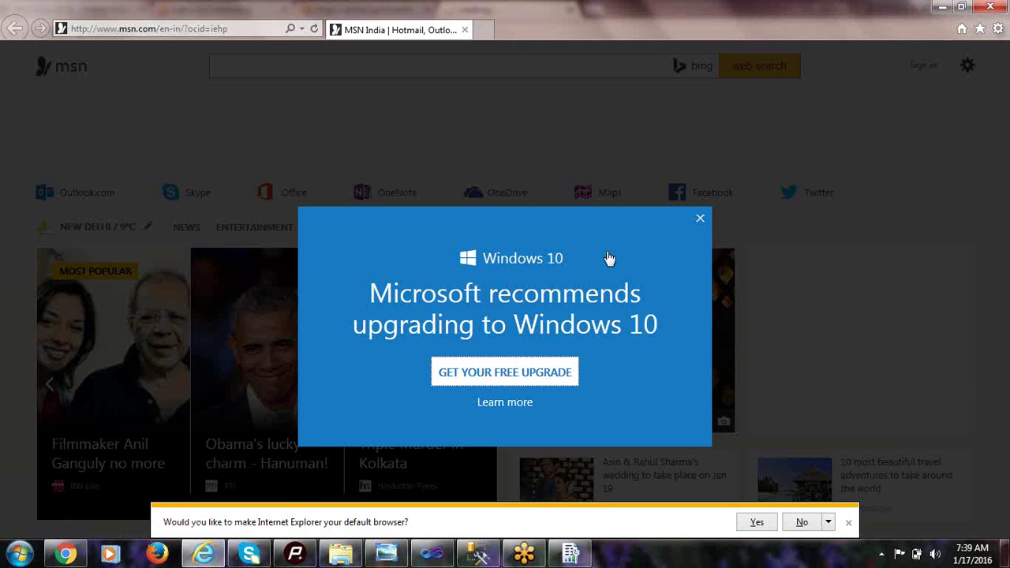
pyautogui.click(701, 221)
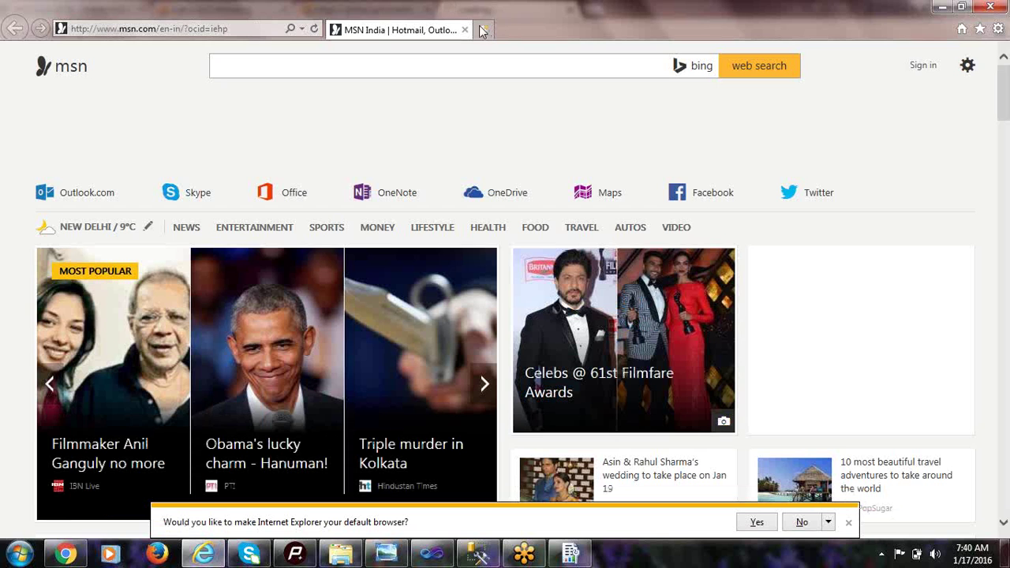
pyautogui.click(483, 30)
pyautogui.hotkey('ctrl', 'v')
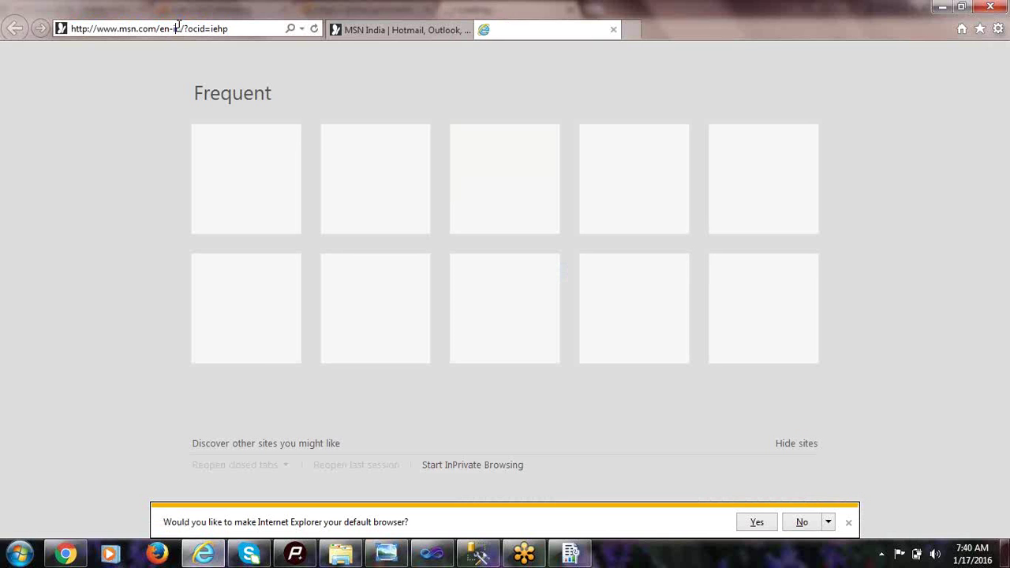
pyautogui.click(146, 26)
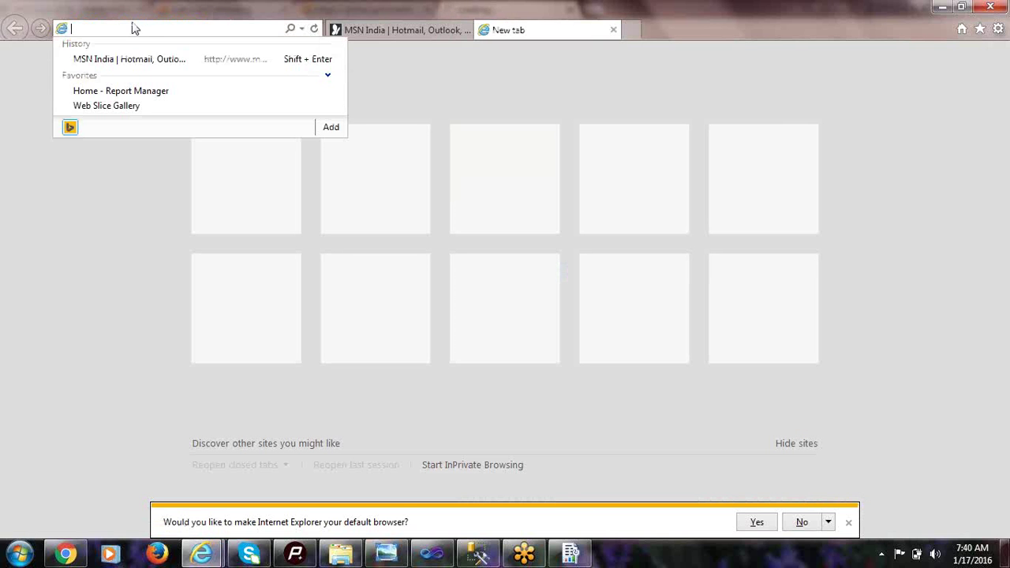
pyautogui.hotkey('ctrl', 'v')
pyautogui.press('Return')
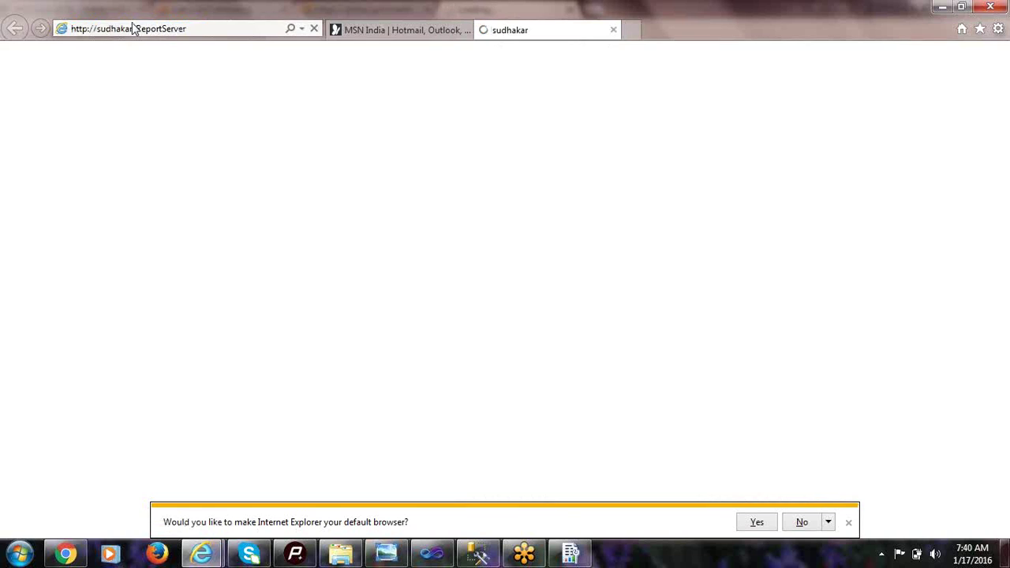
pyautogui.click(464, 30)
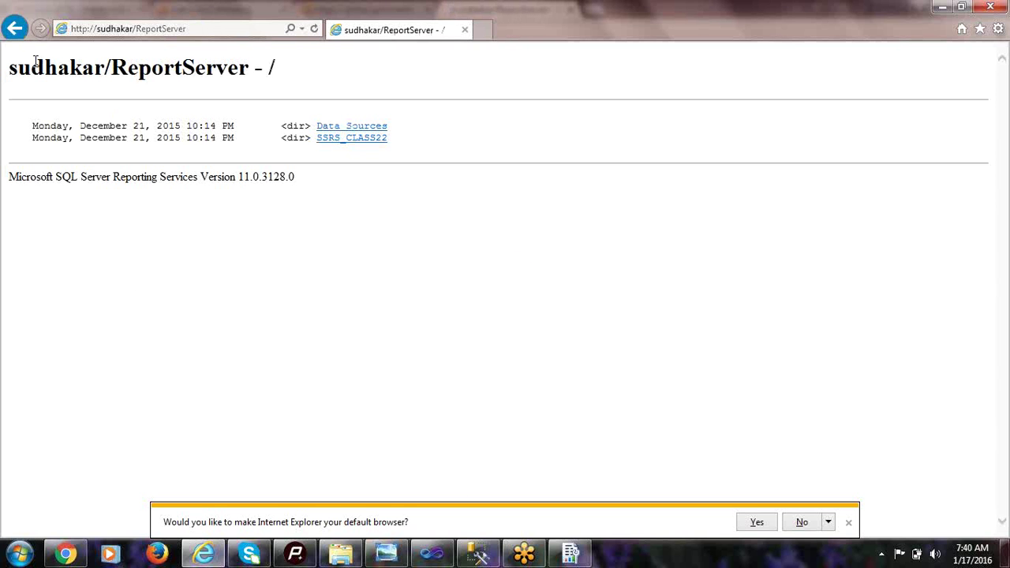
# - Open the report server's Data Sources folder to examine its contents, closing the advertisement banner
pyautogui.moveTo(16, 67); pyautogui.dragTo(150, 68)
pyautogui.click(223, 88)
pyautogui.click(356, 128)
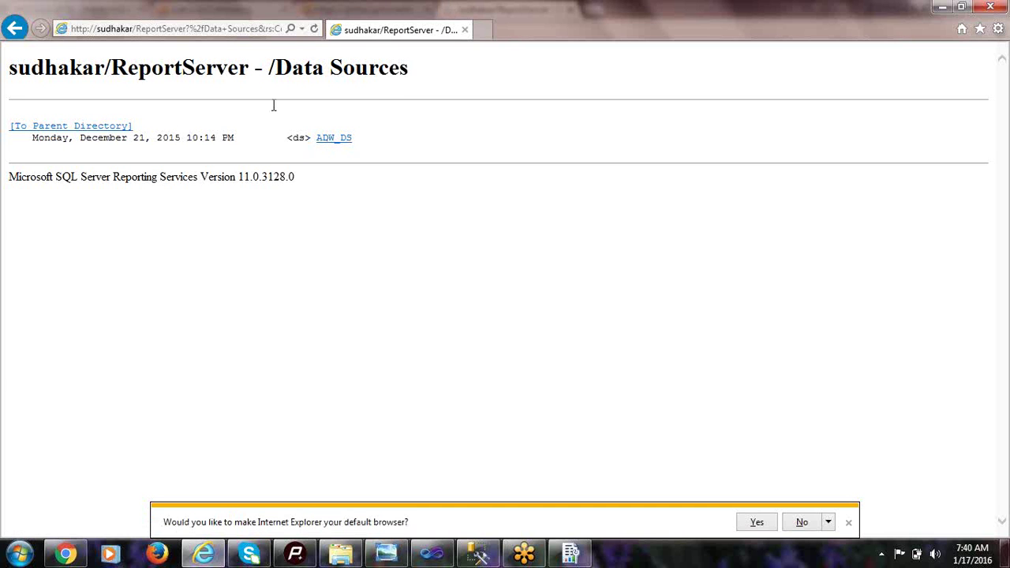
pyautogui.moveTo(275, 69); pyautogui.dragTo(374, 86)
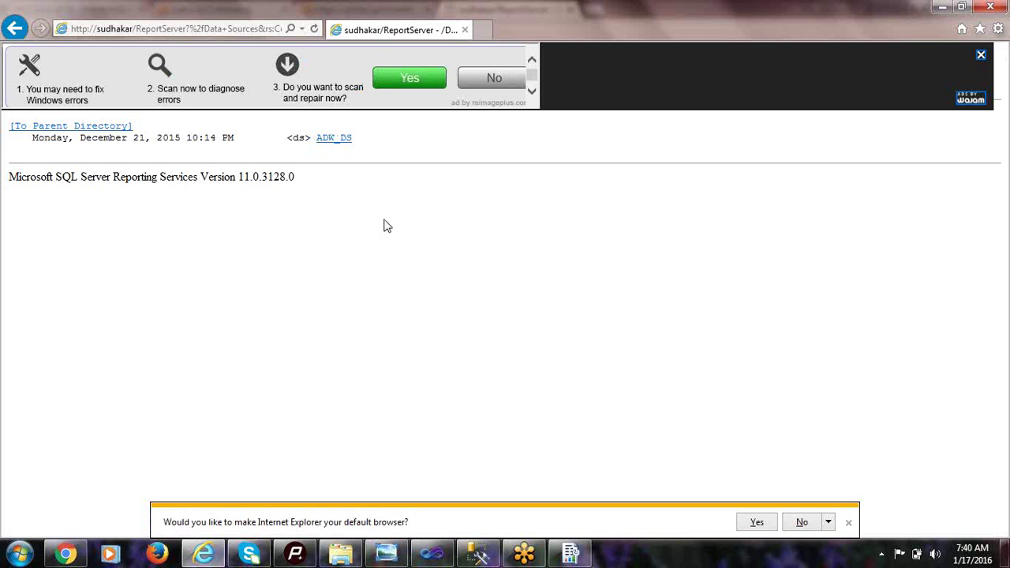
pyautogui.click(981, 54)
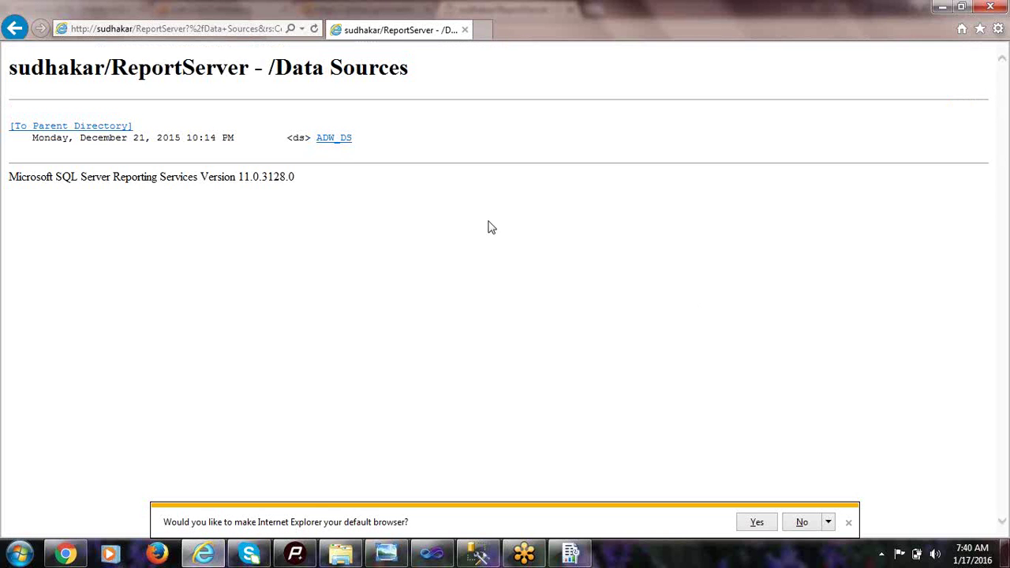
# - Return to the report server's root listing and open the CHARTS report in the SSRS_CLASS22 folder, closing advertisement banners
pyautogui.click(14, 28)
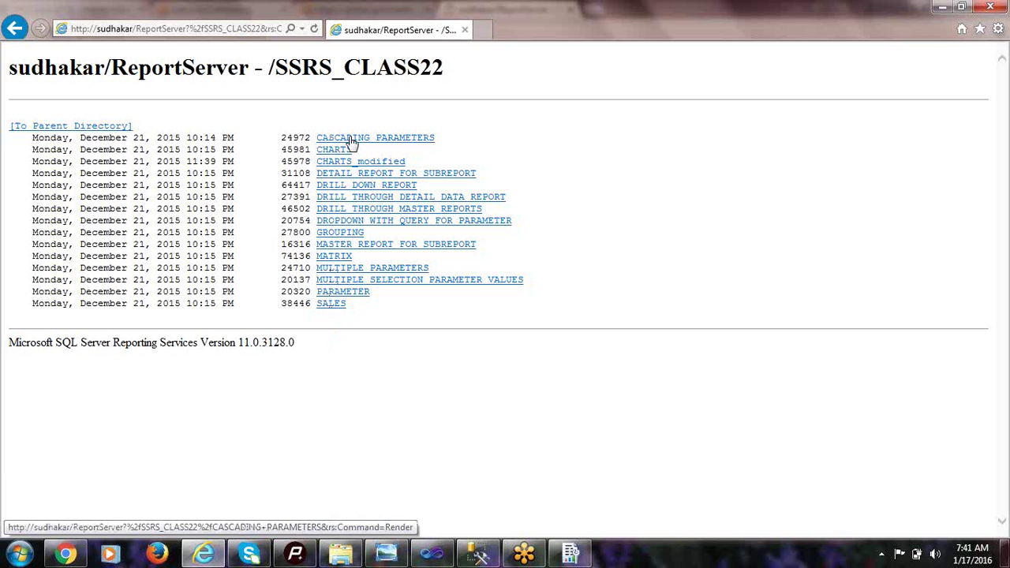
pyautogui.click(981, 60)
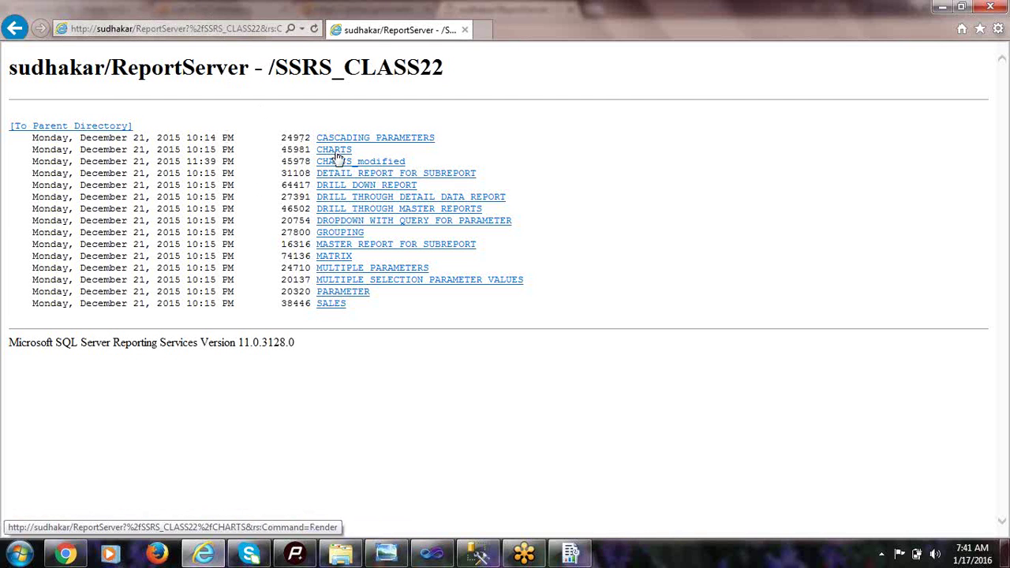
pyautogui.click(336, 150)
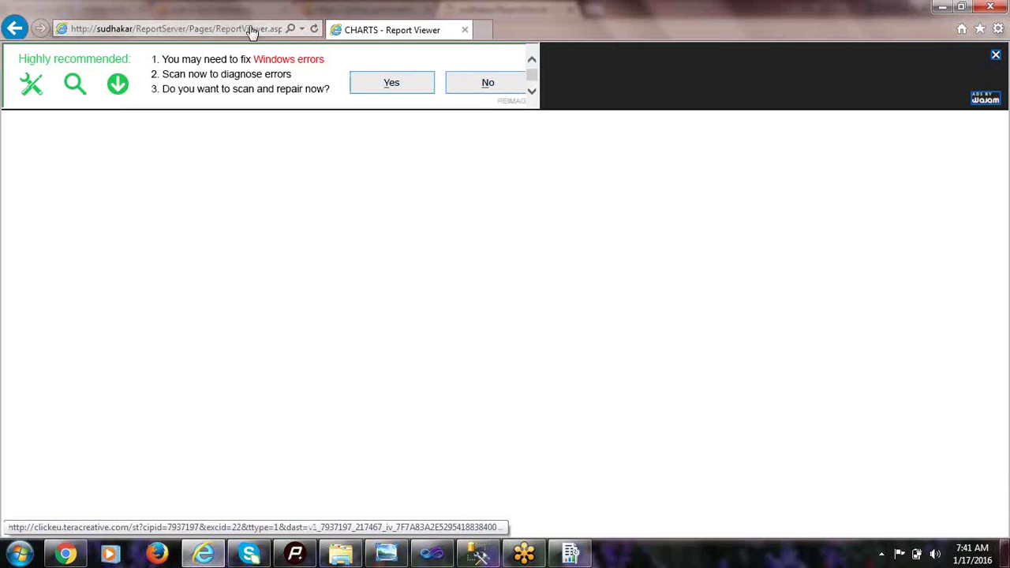
pyautogui.click(989, 56)
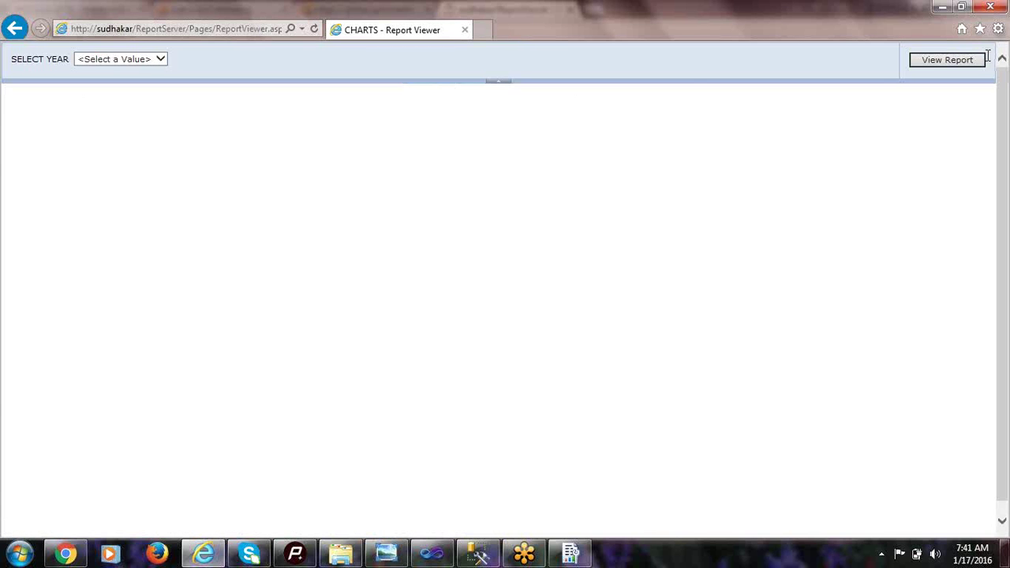
# - Run the CHARTS report for the year 2005 and look over its charts
pyautogui.click(142, 59)
pyautogui.click(88, 69)
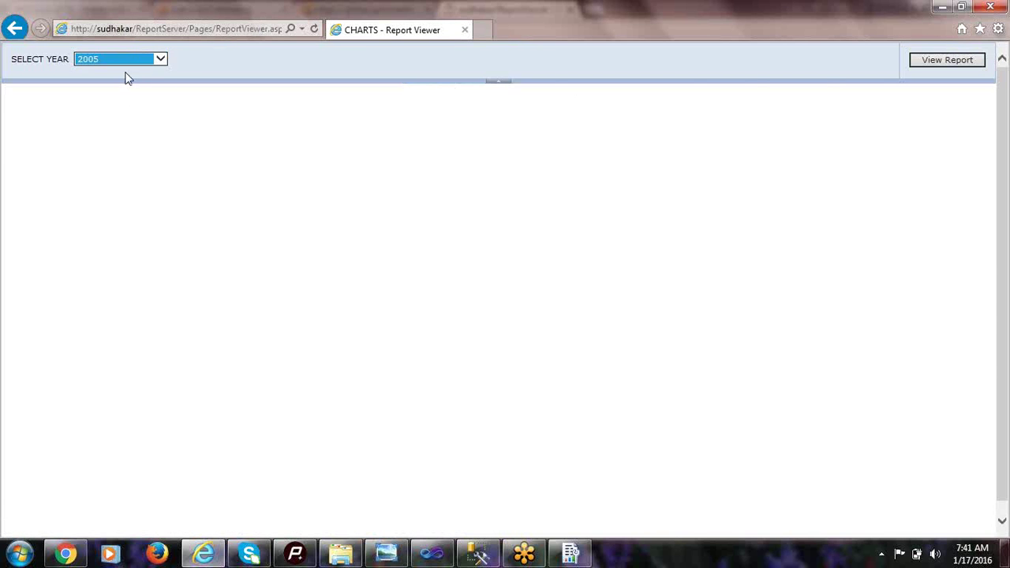
pyautogui.click(935, 60)
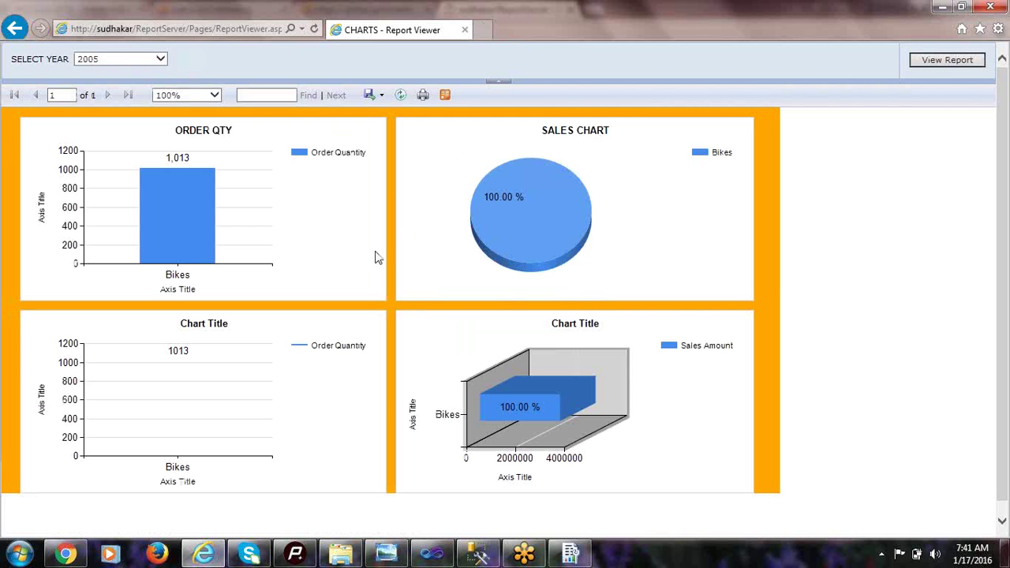
pyautogui.scroll(-1, 260, 262)
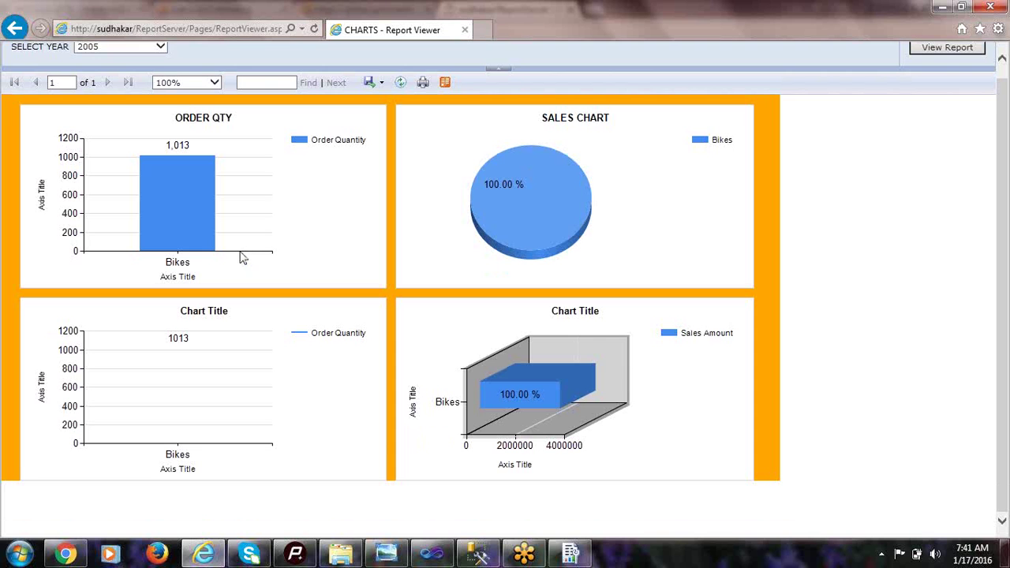
# - Run the CHARTS report for the year 2008 and look over its charts
pyautogui.scroll(1, 182, 183)
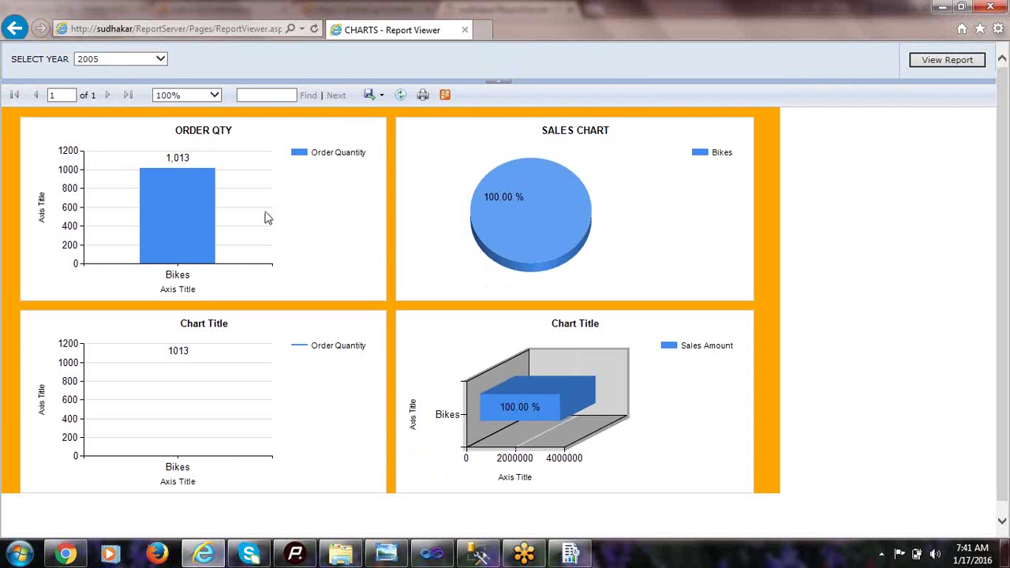
pyautogui.click(102, 59)
pyautogui.click(91, 88)
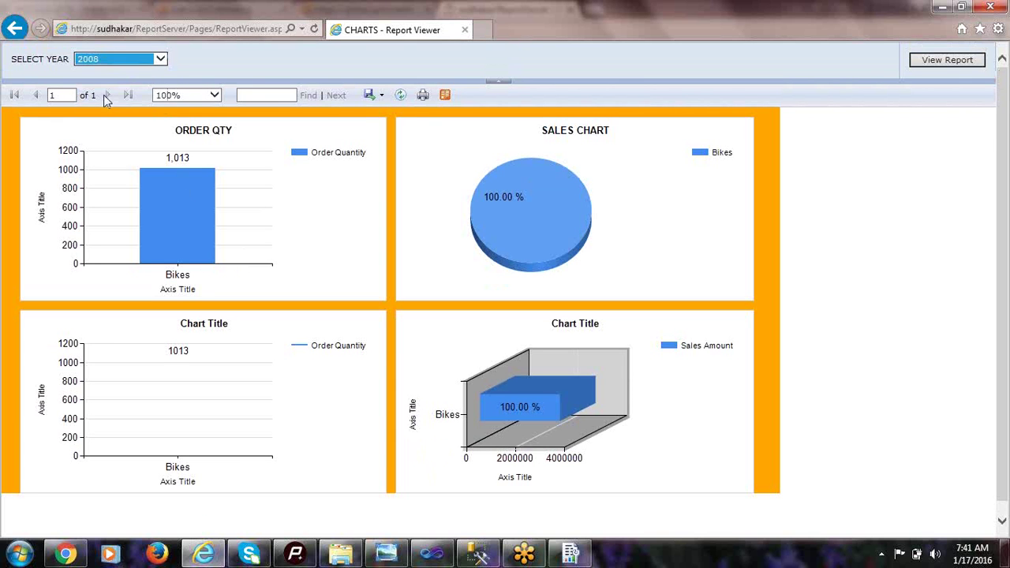
pyautogui.click(947, 62)
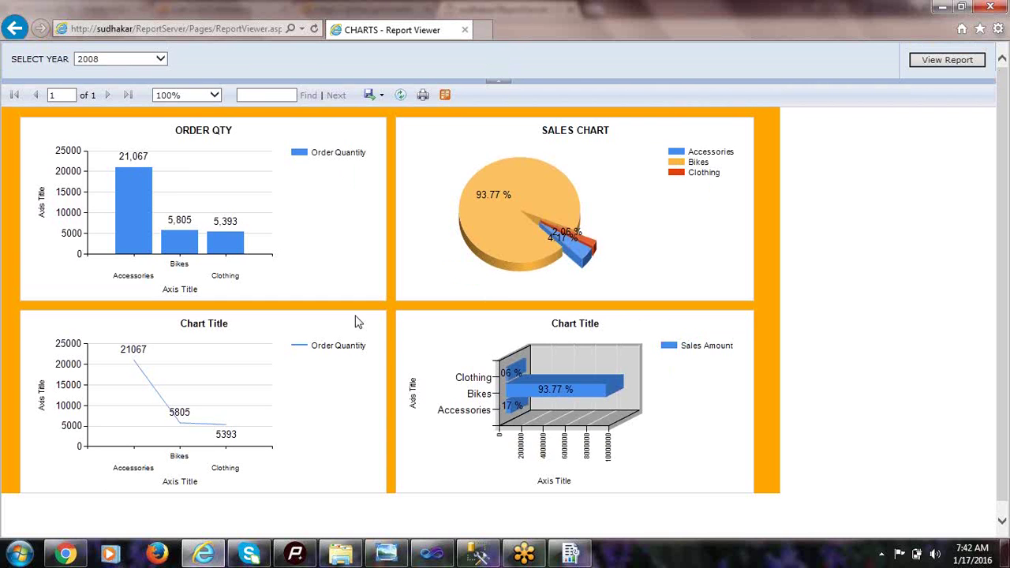
pyautogui.scroll(-1, 683, 343)
pyautogui.scroll(1, 666, 225)
# - Switch to Reporting Services Configuration Manager, show the Report Manager URL settings and launch the Reports address
pyautogui.moveTo(570, 553)
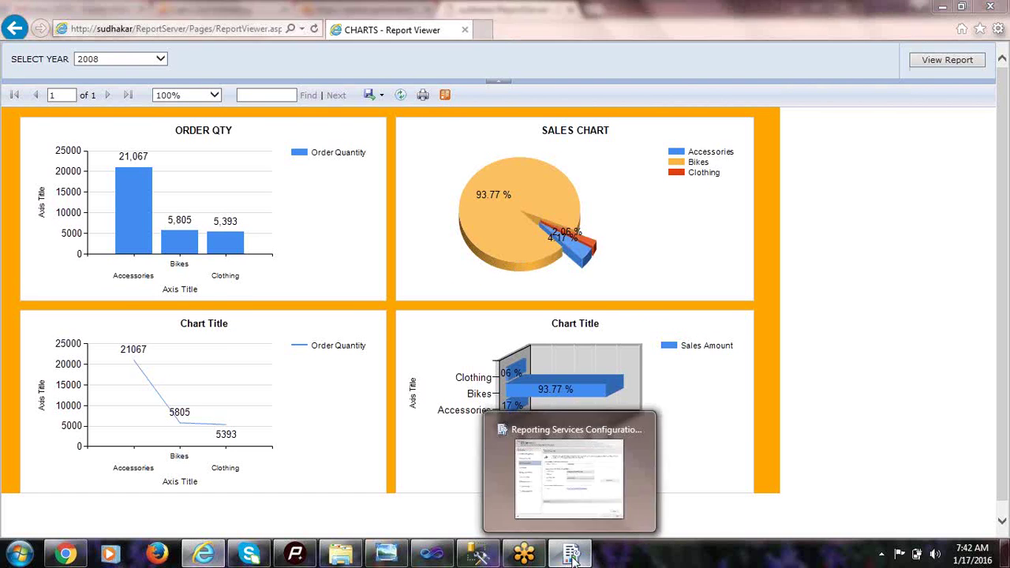
pyautogui.click(572, 481)
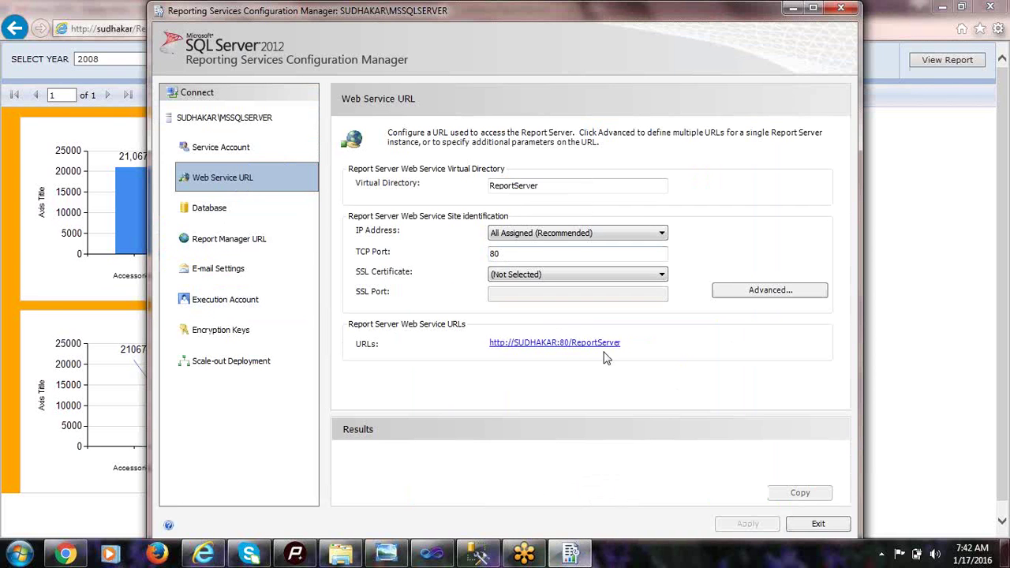
pyautogui.click(229, 238)
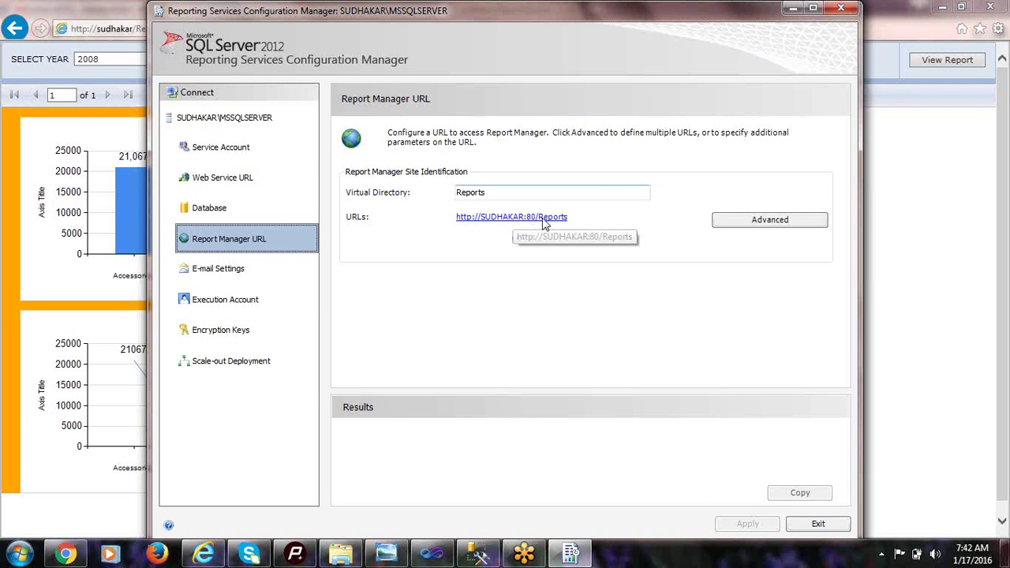
pyautogui.moveTo(498, 190); pyautogui.dragTo(428, 190)
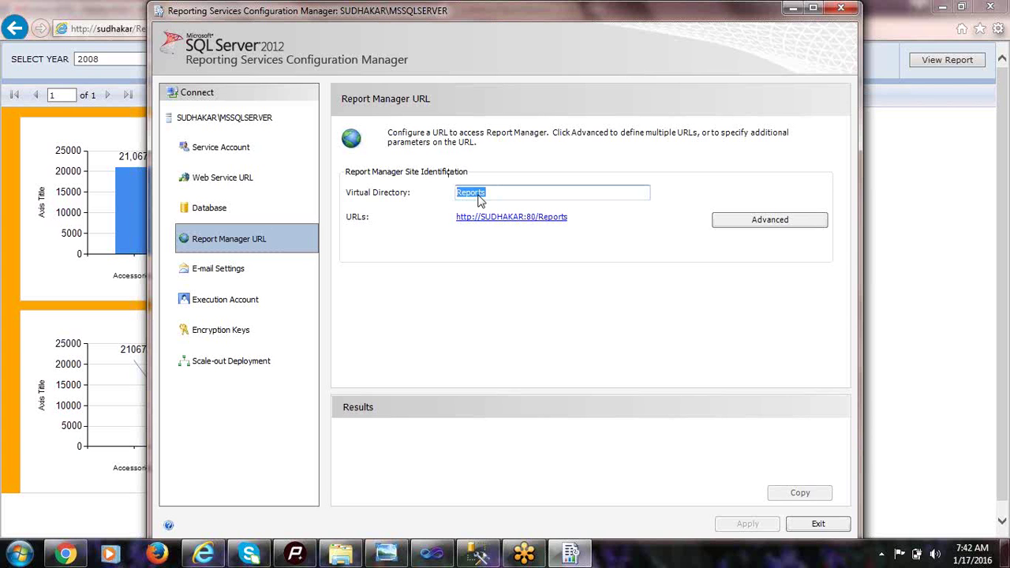
pyautogui.click(553, 220)
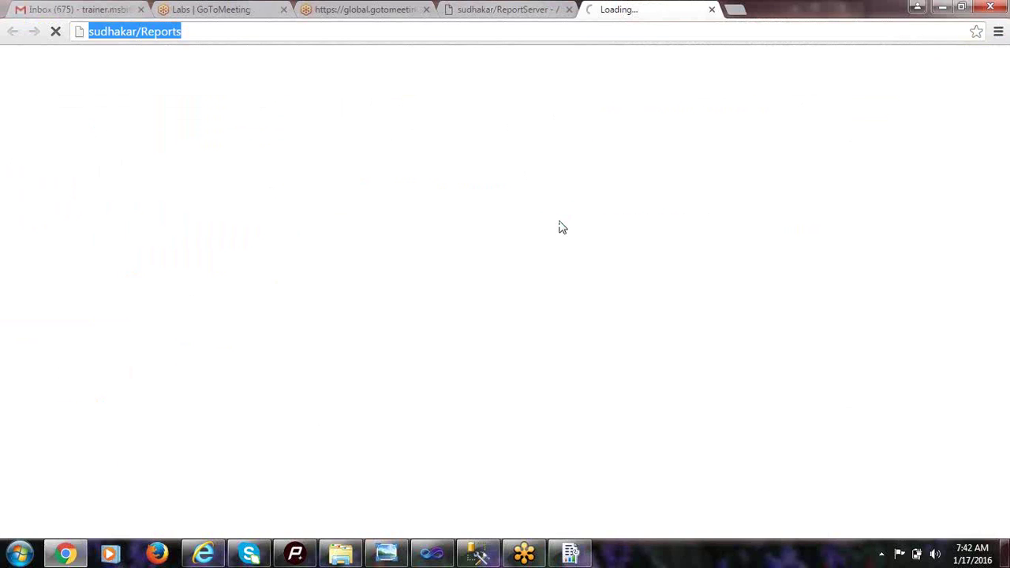
# - Copy the Reports address from Chrome and load it in a new Internet Explorer tab, closing the advertisement banner
pyautogui.moveTo(213, 31); pyautogui.dragTo(4, 17)
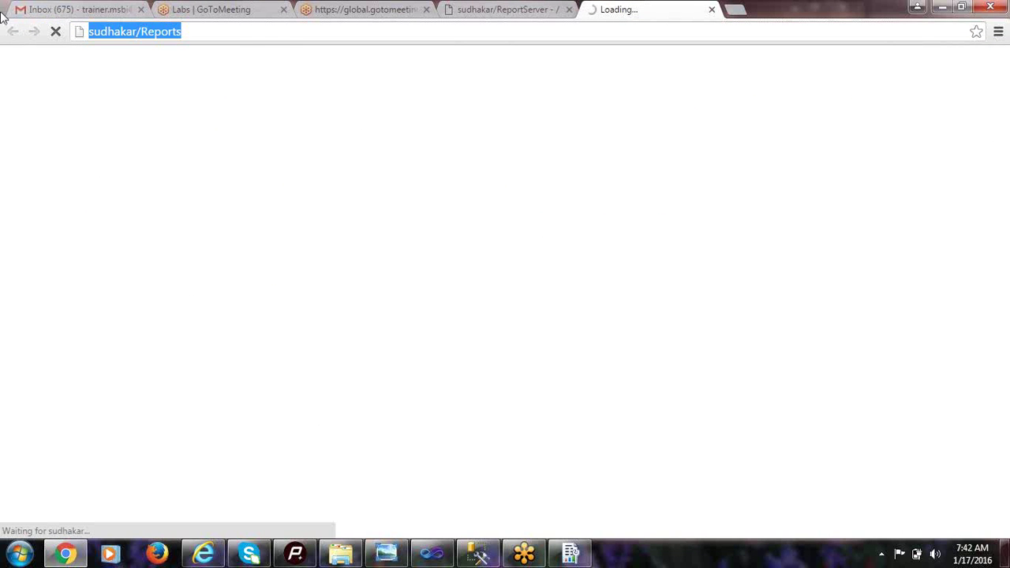
pyautogui.rightClick(115, 32)
pyautogui.click(137, 82)
pyautogui.click(204, 554)
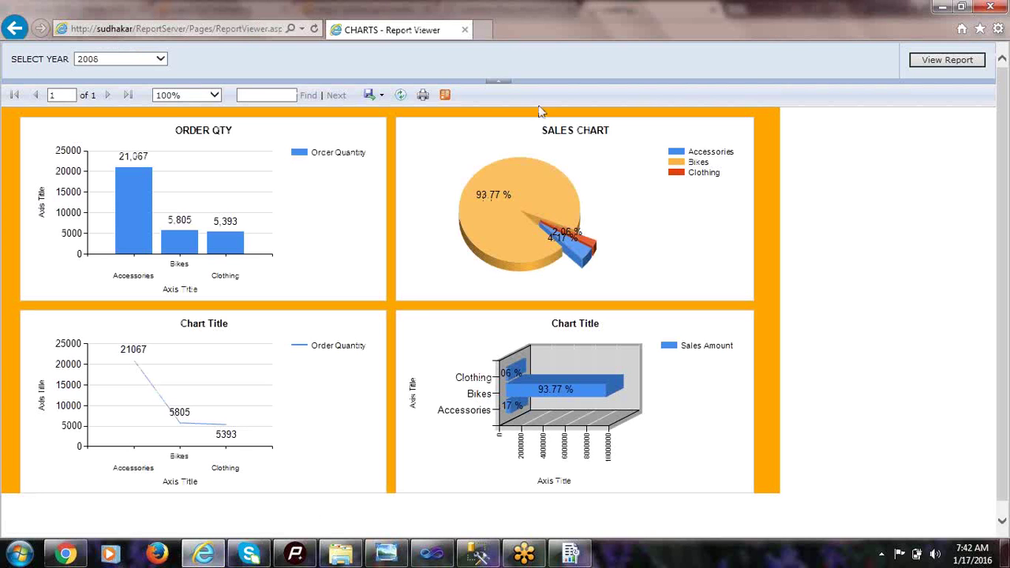
pyautogui.click(483, 29)
pyautogui.click(191, 31)
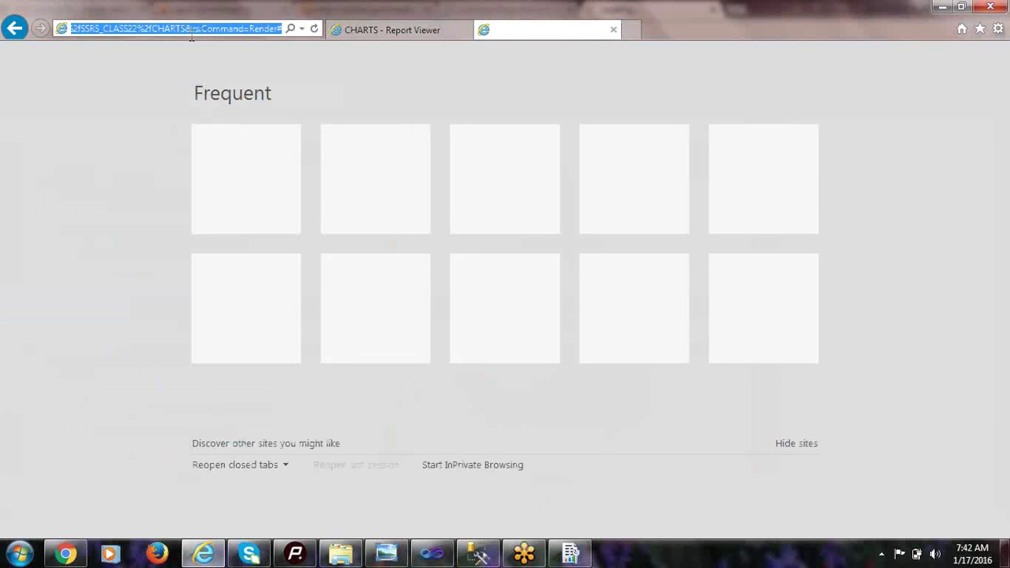
pyautogui.rightClick(191, 29)
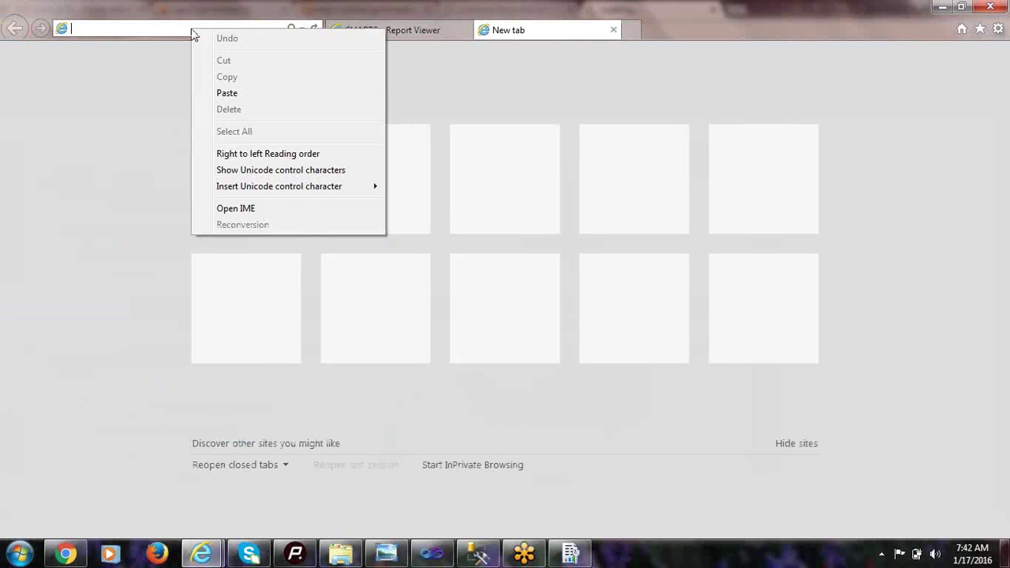
pyautogui.click(228, 93)
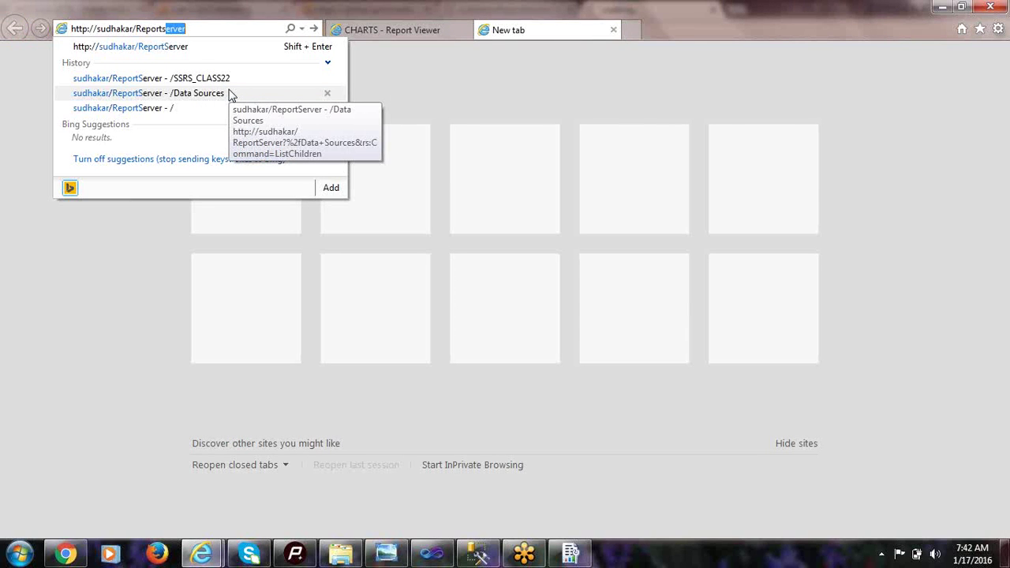
pyautogui.press('Return')
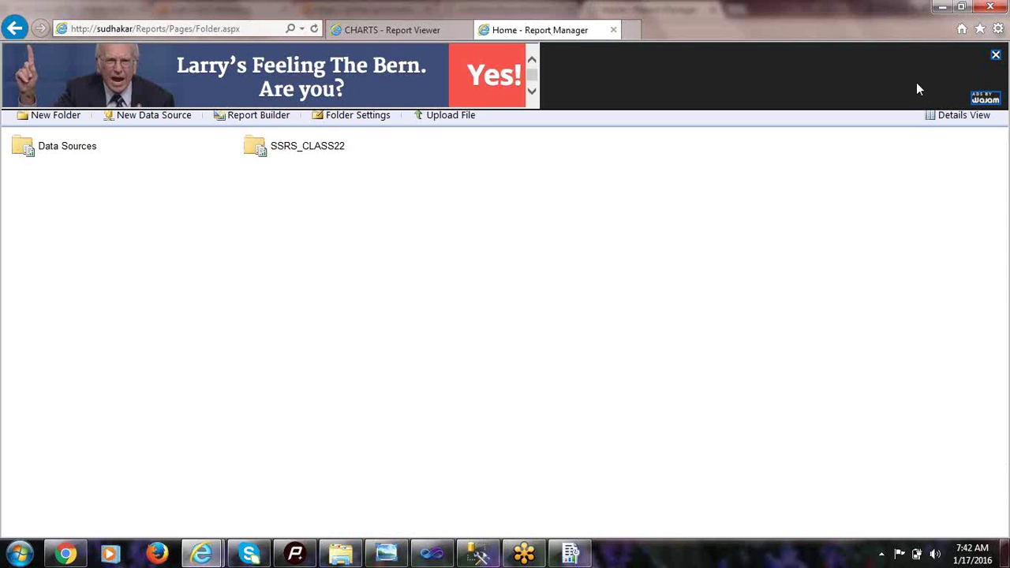
pyautogui.click(996, 55)
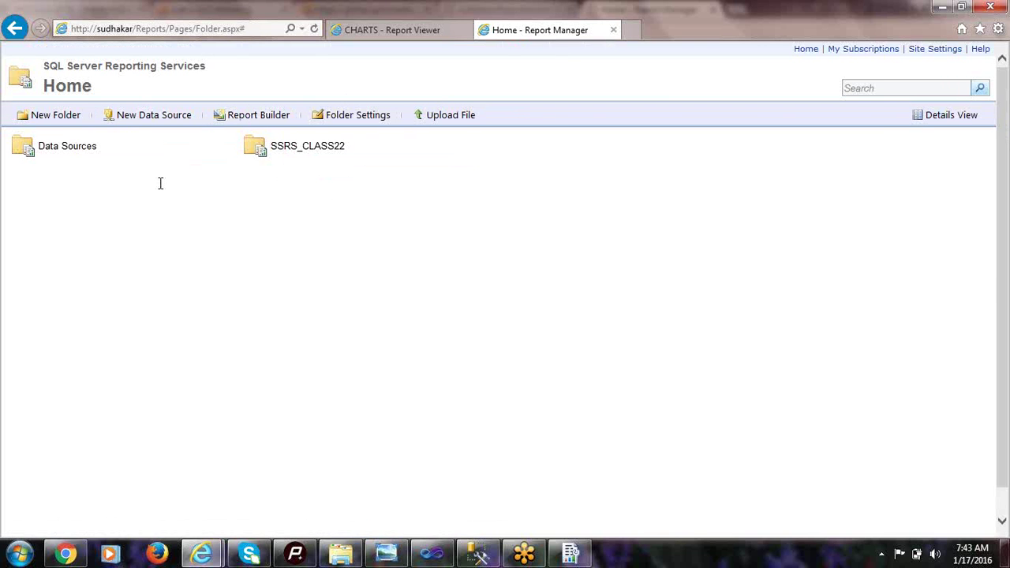
# - Check the Data Sources folder, return to Home and open the SSRS_CLASS22 folder, closing the advertisement banner
pyautogui.click(59, 149)
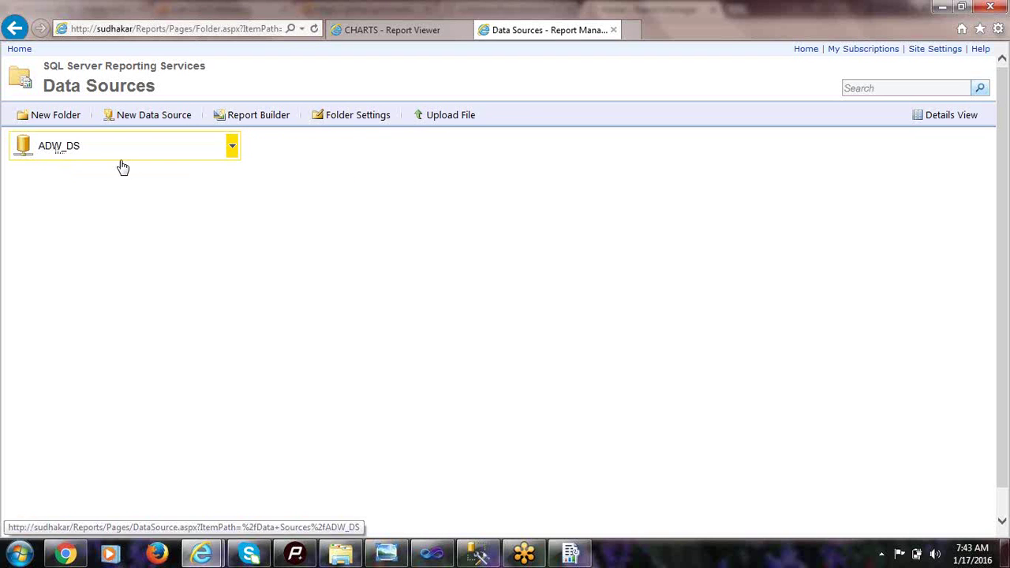
pyautogui.click(19, 48)
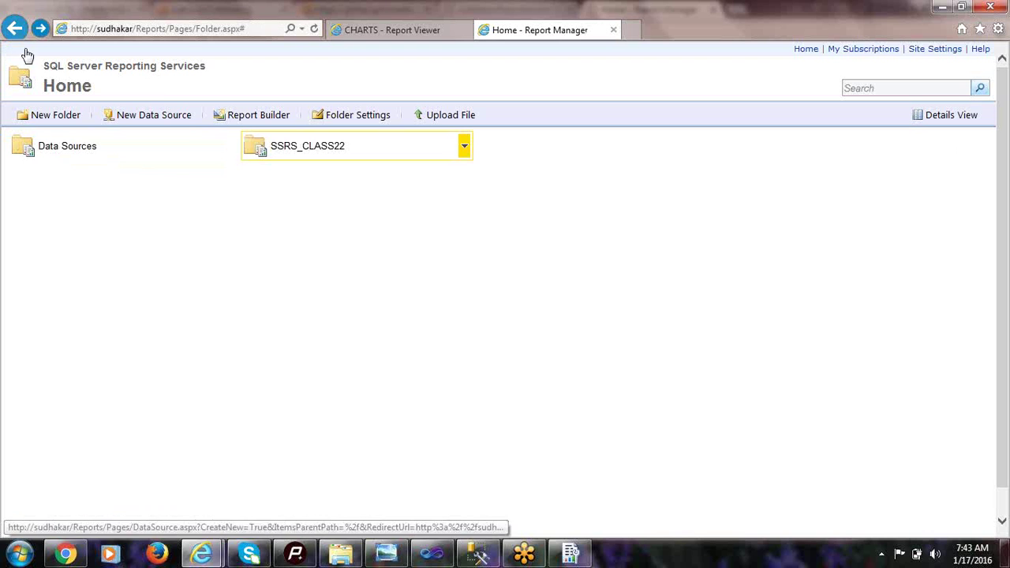
pyautogui.click(300, 150)
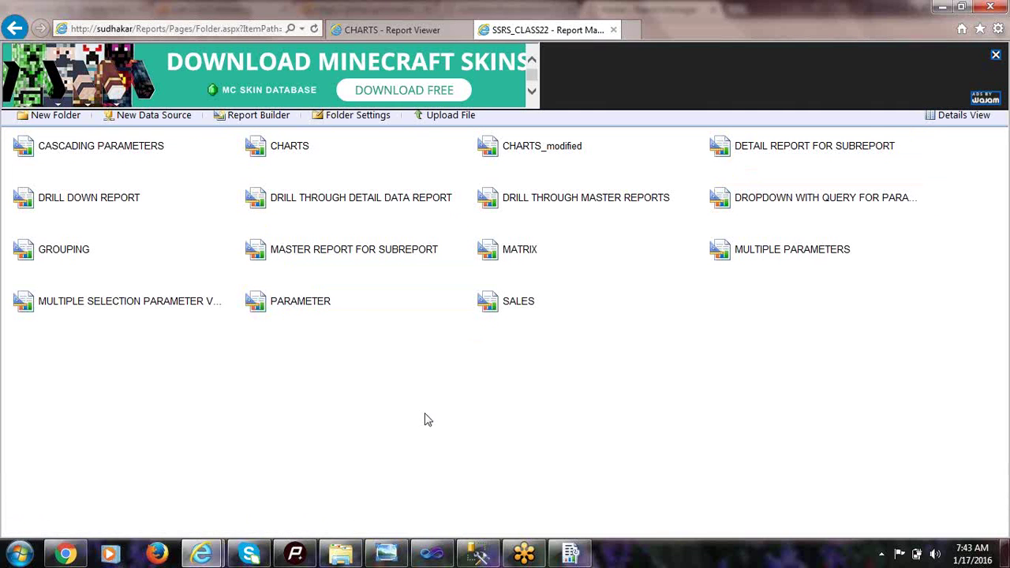
pyautogui.click(996, 54)
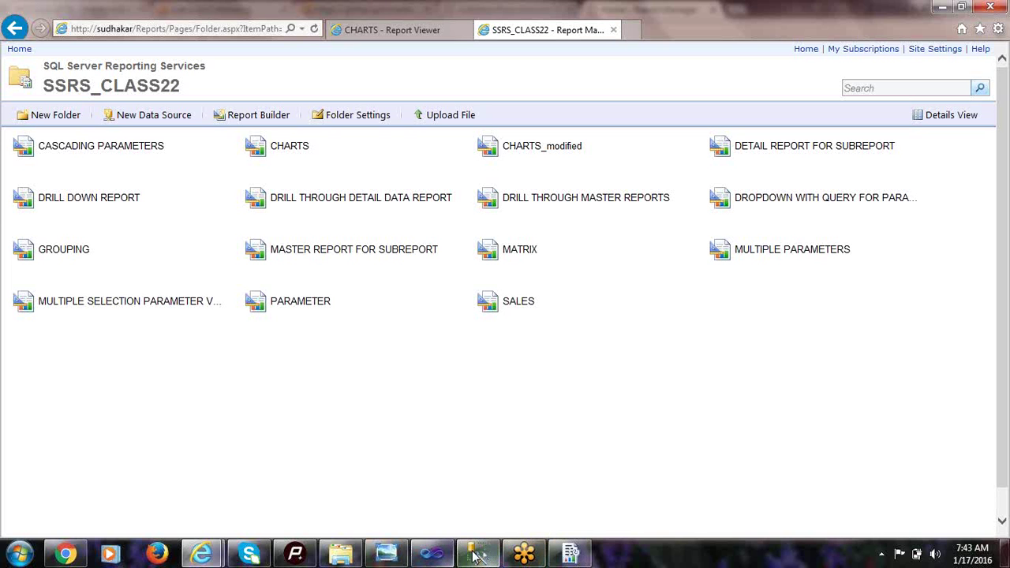
# - Switch to Windows Photo Viewer to review the SSRS_ARCHITECTURE diagram, and return to Report Manager
pyautogui.moveTo(392, 558)
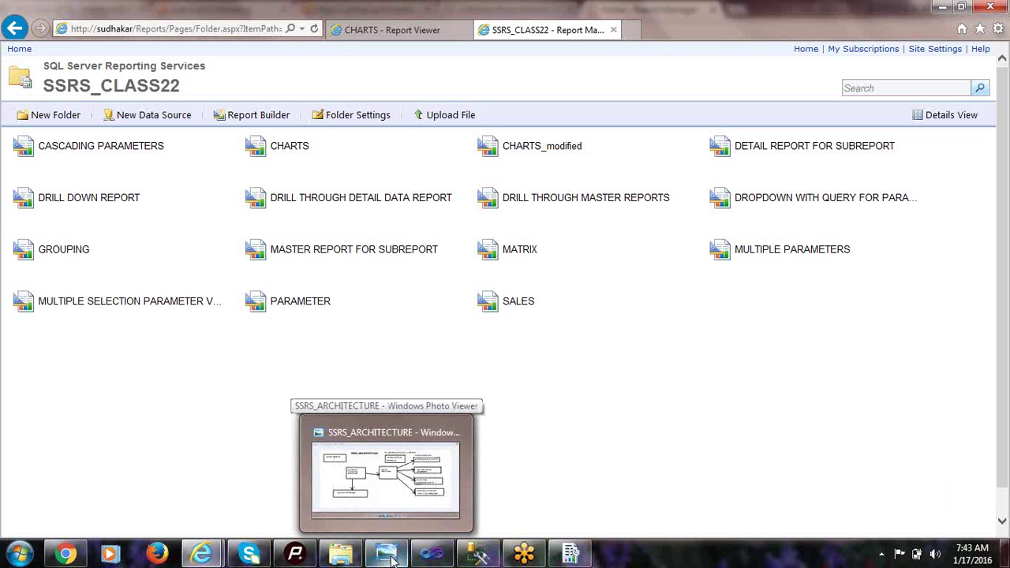
pyautogui.click(392, 559)
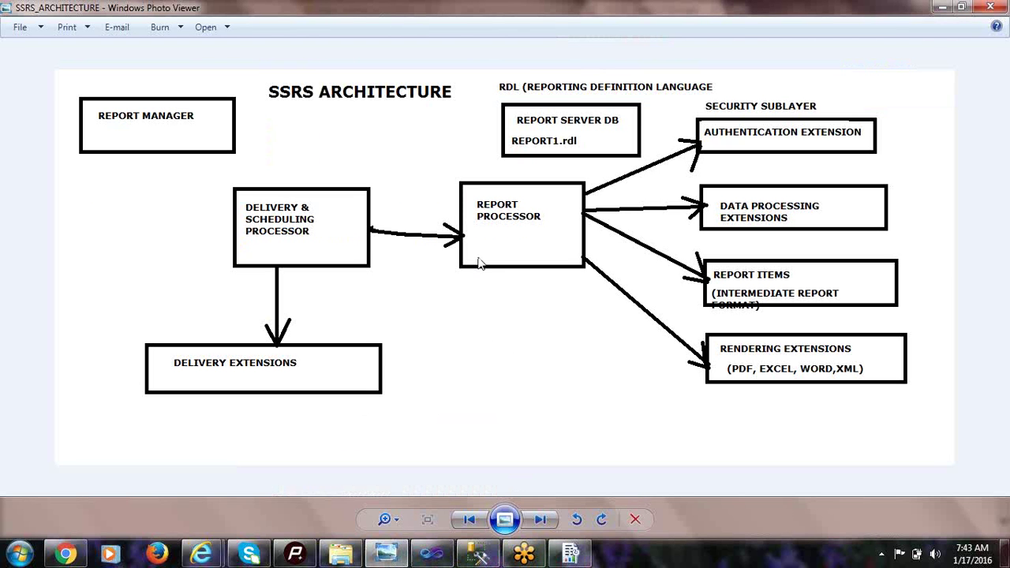
pyautogui.hotkey('alt', 'Tab')
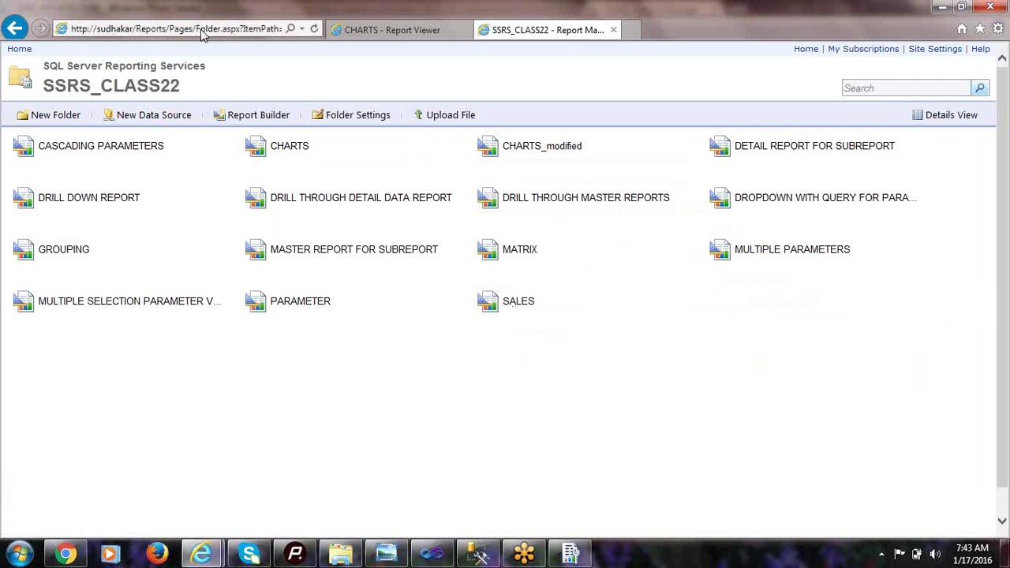
# - Open the SALES report and look over its rows and available export formats, closing the advertisement banner
pyautogui.click(518, 304)
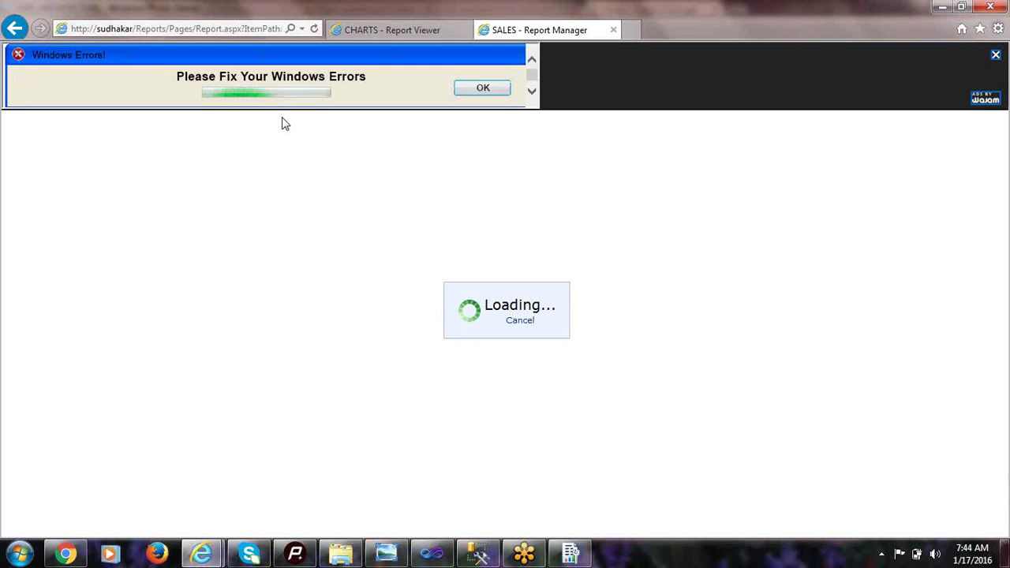
pyautogui.click(995, 54)
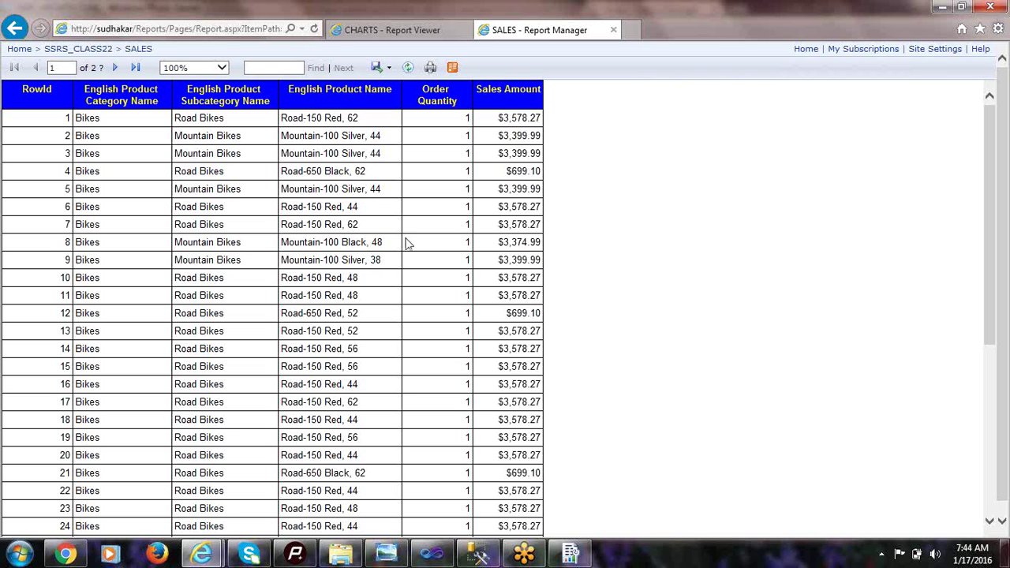
pyautogui.click(386, 68)
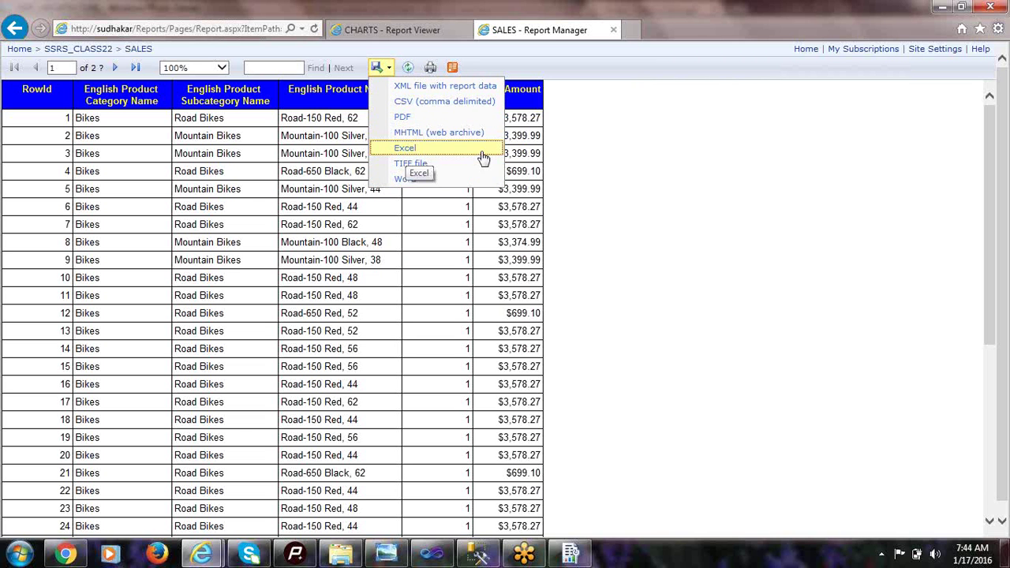
pyautogui.click(656, 168)
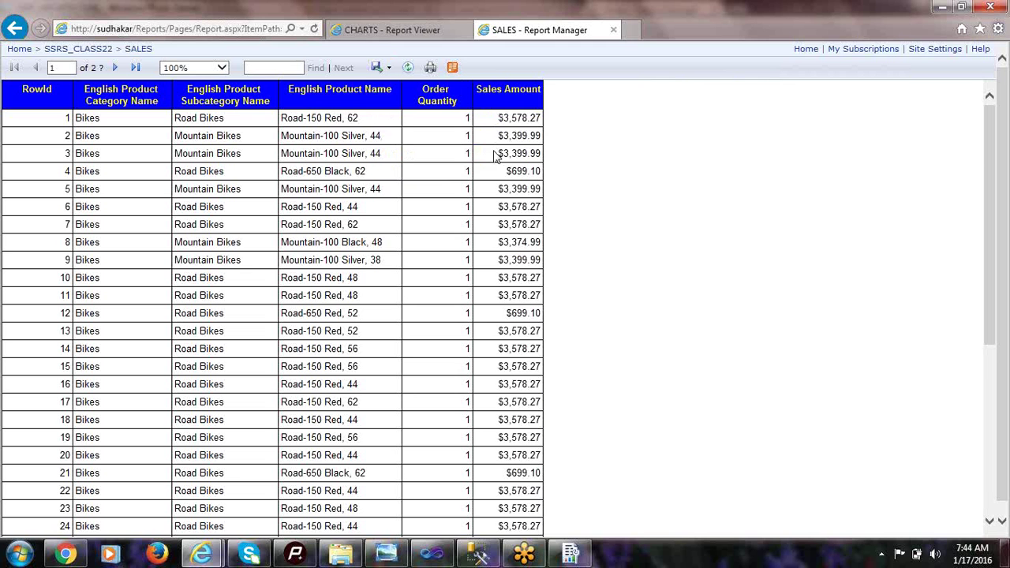
pyautogui.scroll(-5, 477, 166)
pyautogui.scroll(5, 476, 164)
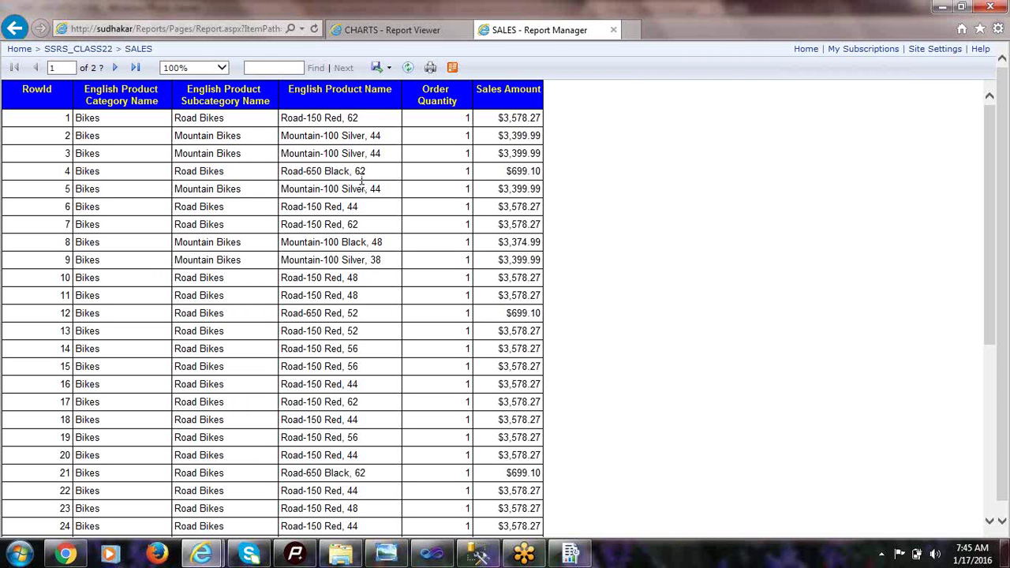
# - Pick the Excel export format for the SALES report and examine the SSRS_ARCHITECTURE diagram, returning to the report
pyautogui.click(388, 67)
pyautogui.click(458, 148)
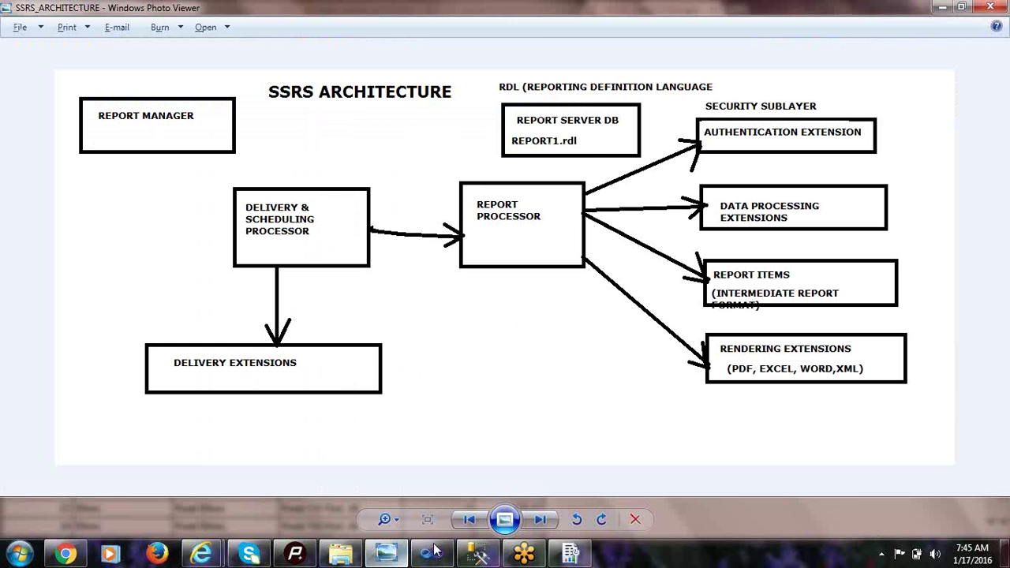
pyautogui.click(394, 557)
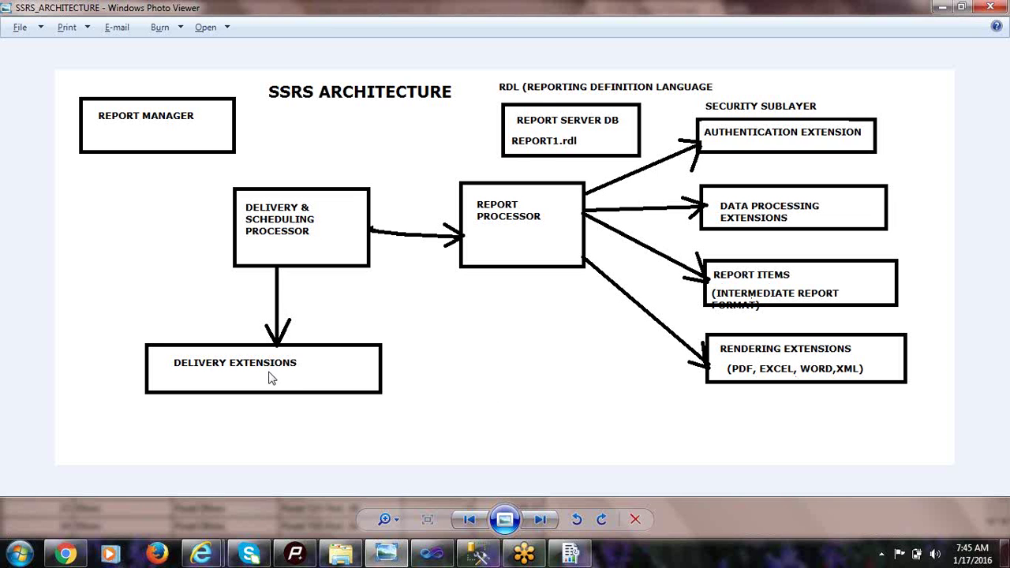
pyautogui.hotkey('alt', 'Tab')
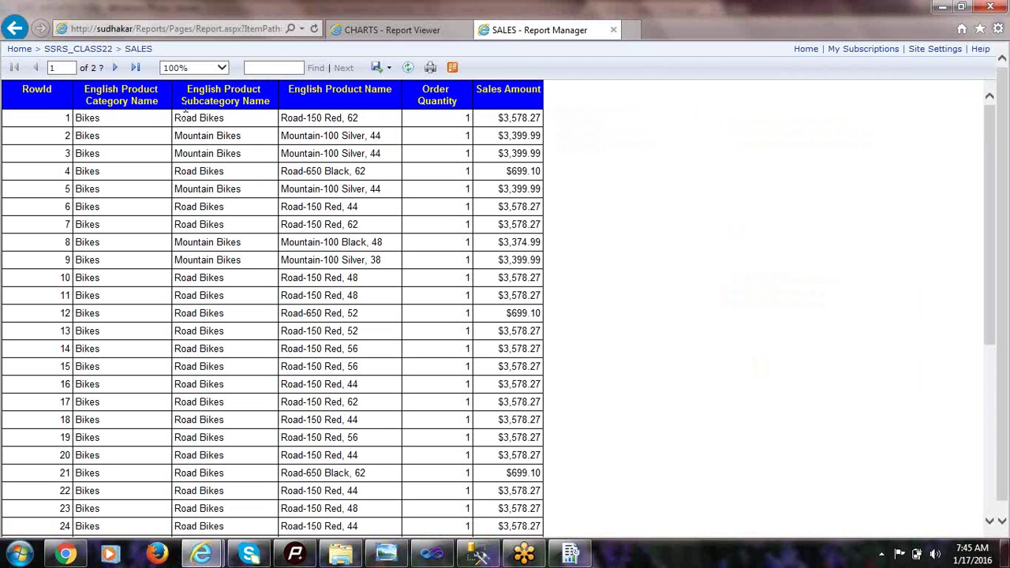
# - Reopen the SALES report from the SSRS_CLASS22 folder and compare it with the SSRS_ARCHITECTURE diagram
pyautogui.click(79, 49)
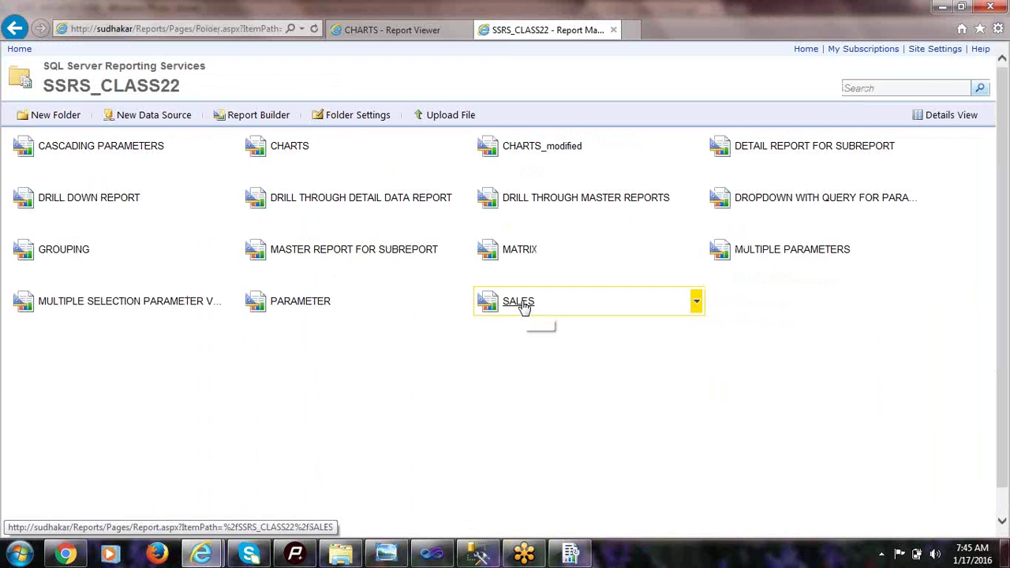
pyautogui.click(521, 307)
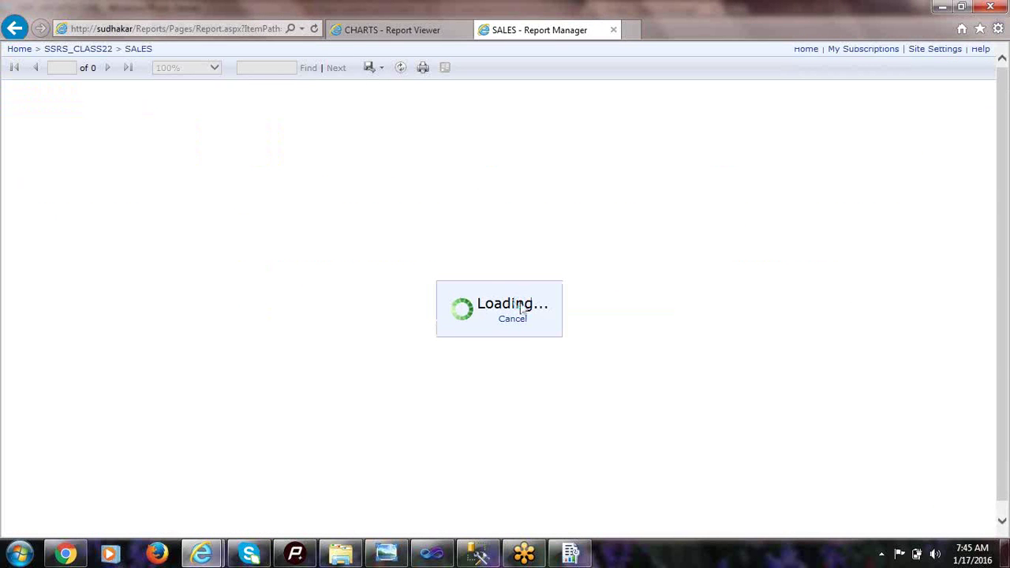
pyautogui.hotkey('alt', 'Tab')
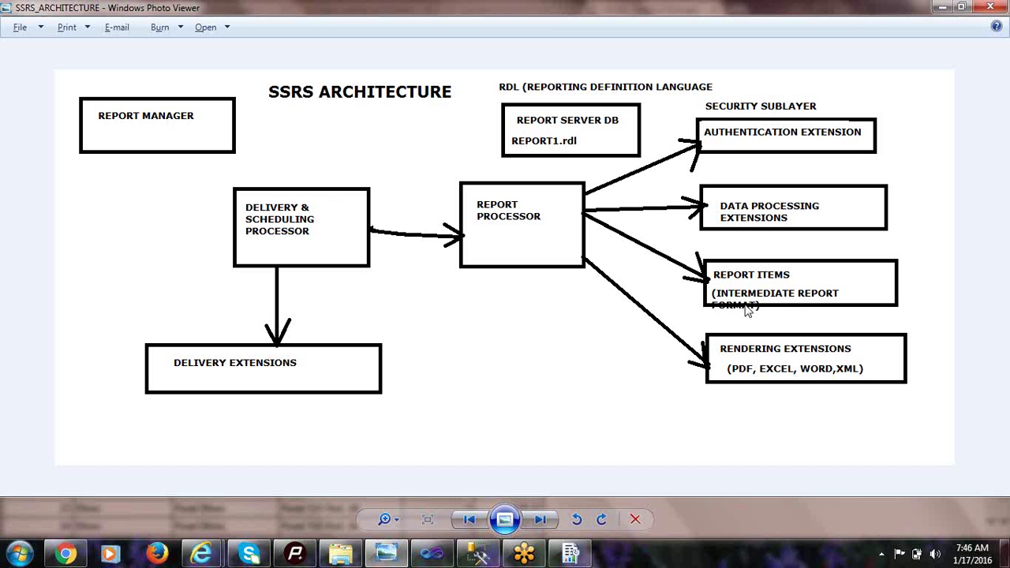
pyautogui.hotkey('alt', 'Tab')
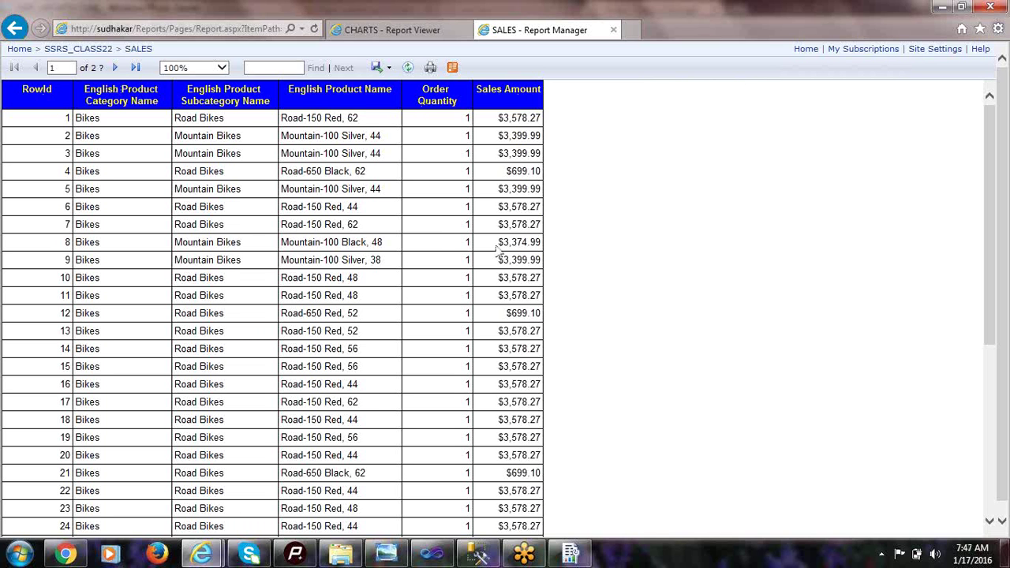
pyautogui.hotkey('alt', 'Tab')
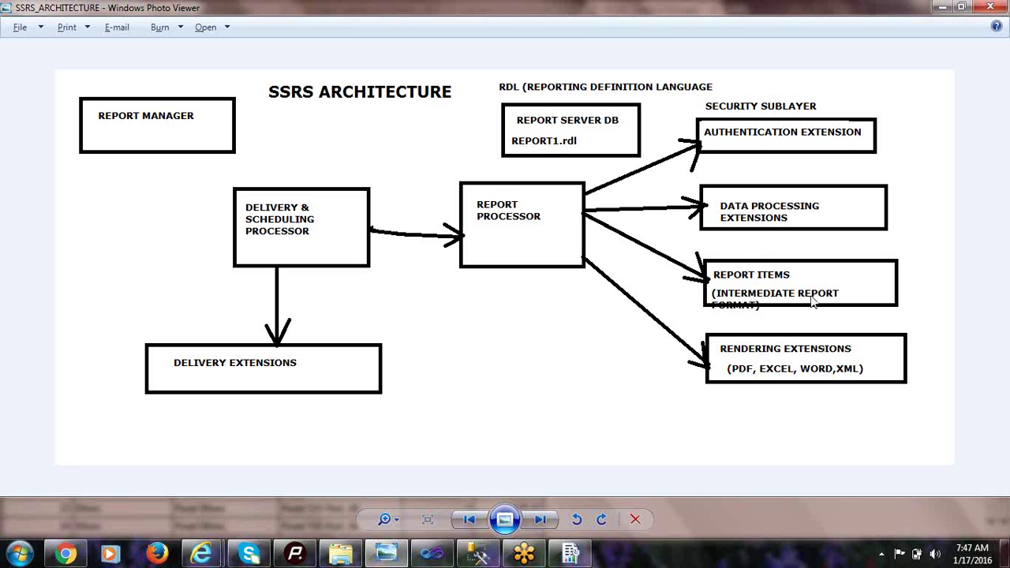
# - Compare the SALES report and its export formats with the rendering extensions in the SSRS_ARCHITECTURE diagram
pyautogui.hotkey('alt', 'Tab')
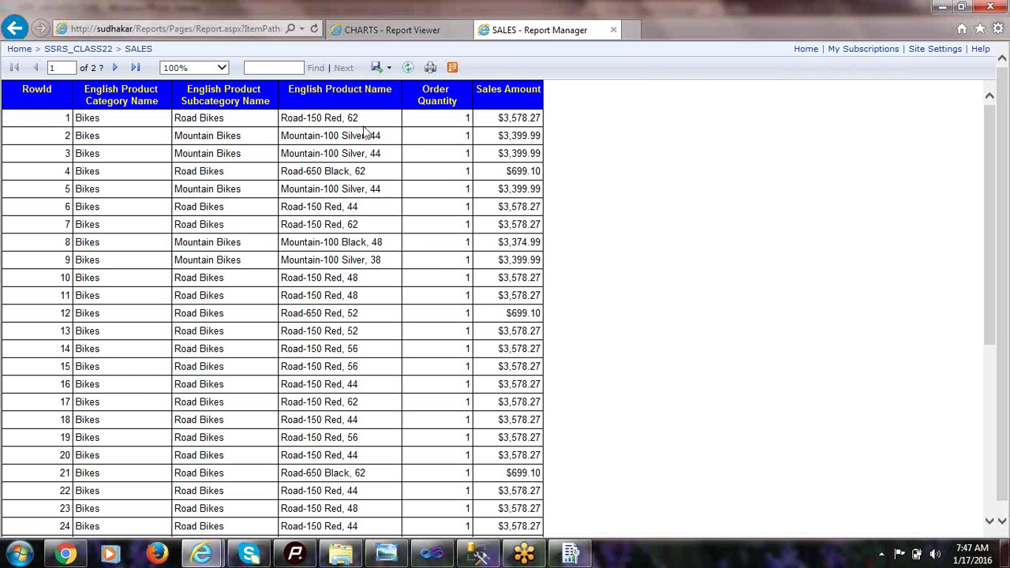
pyautogui.hotkey('alt', 'Tab')
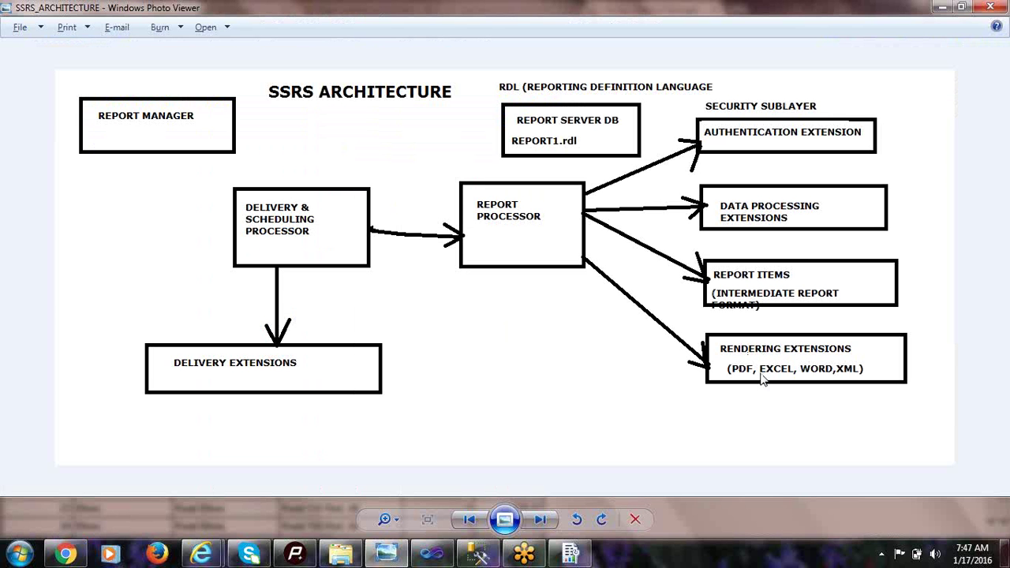
pyautogui.hotkey('alt', 'Tab')
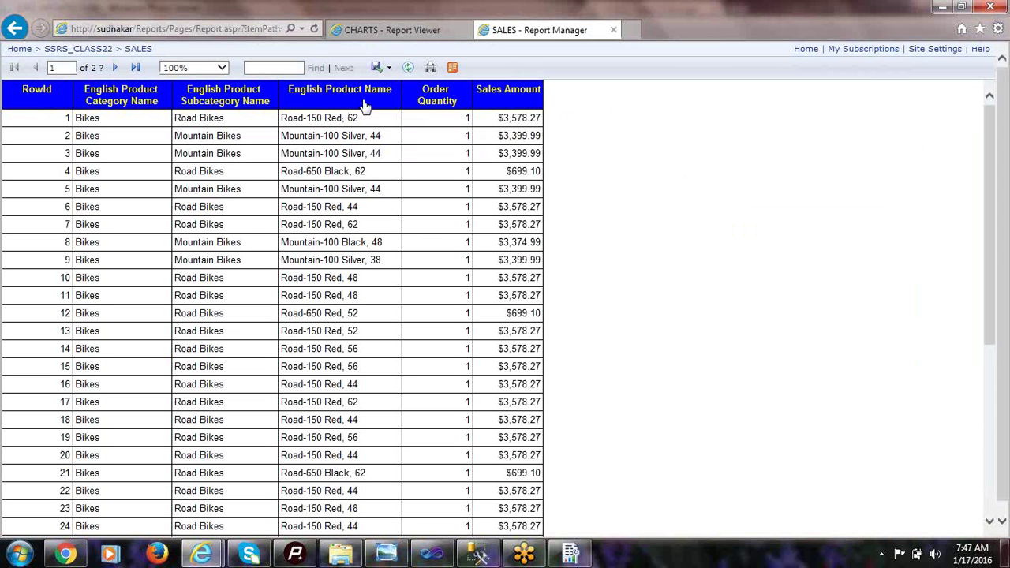
pyautogui.click(386, 70)
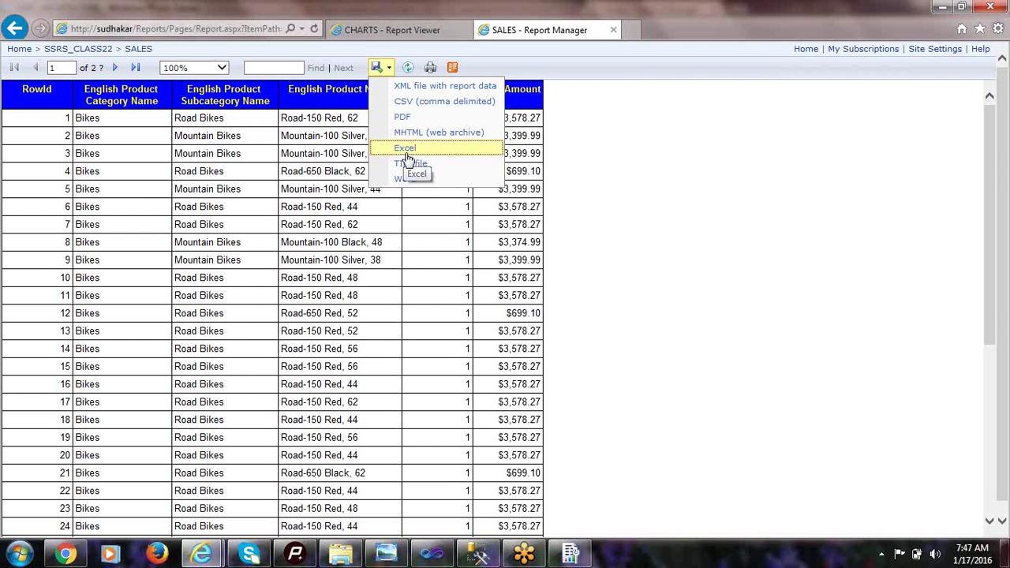
pyautogui.hotkey('alt', 'Tab')
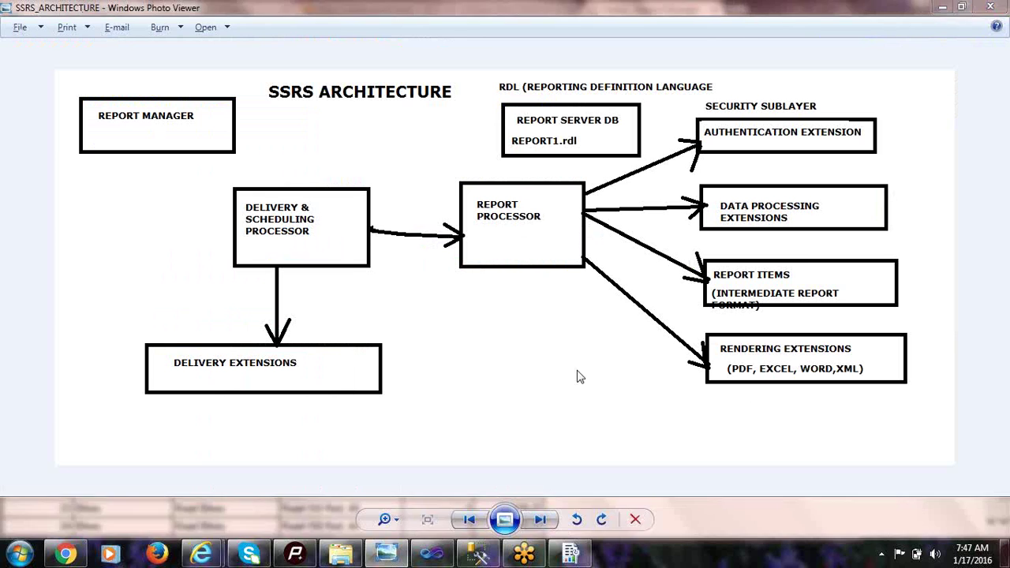
pyautogui.hotkey('alt', 'Tab')
pyautogui.click(579, 377)
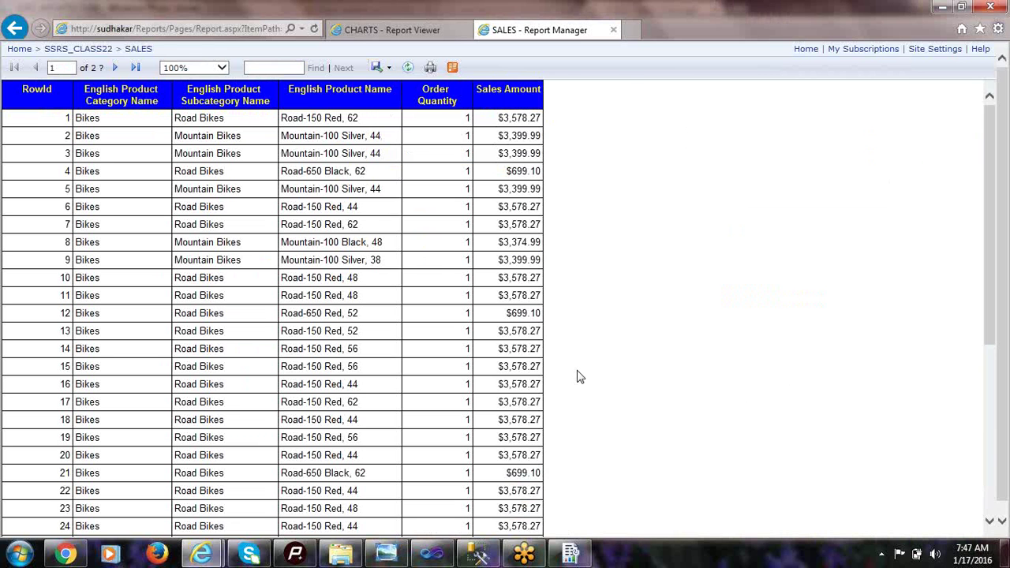
# - Review the delivery extensions in the SSRS_ARCHITECTURE diagram and pick the Word export format for the SALES report
pyautogui.hotkey('alt', 'Tab')
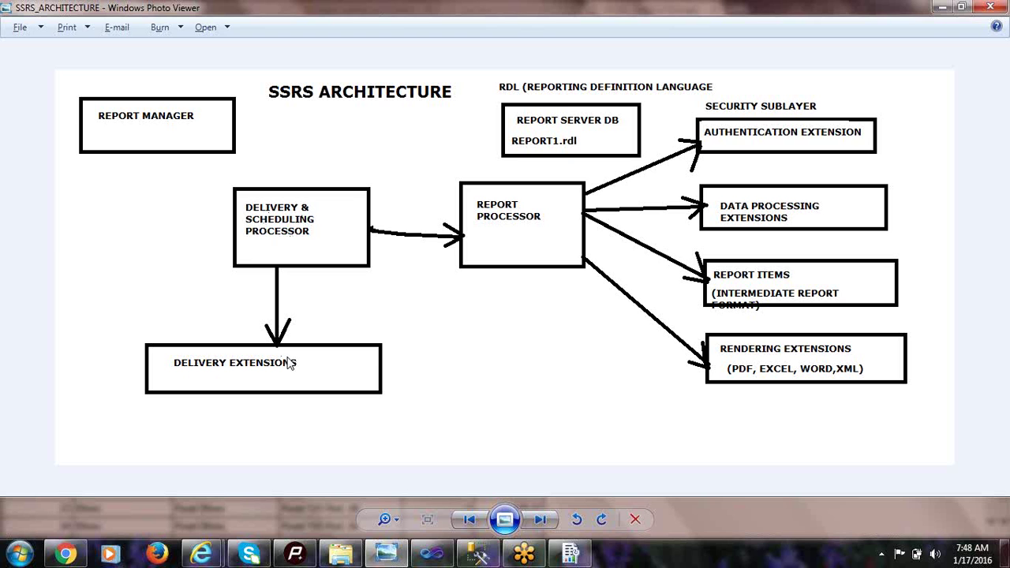
pyautogui.hotkey('alt', 'Tab')
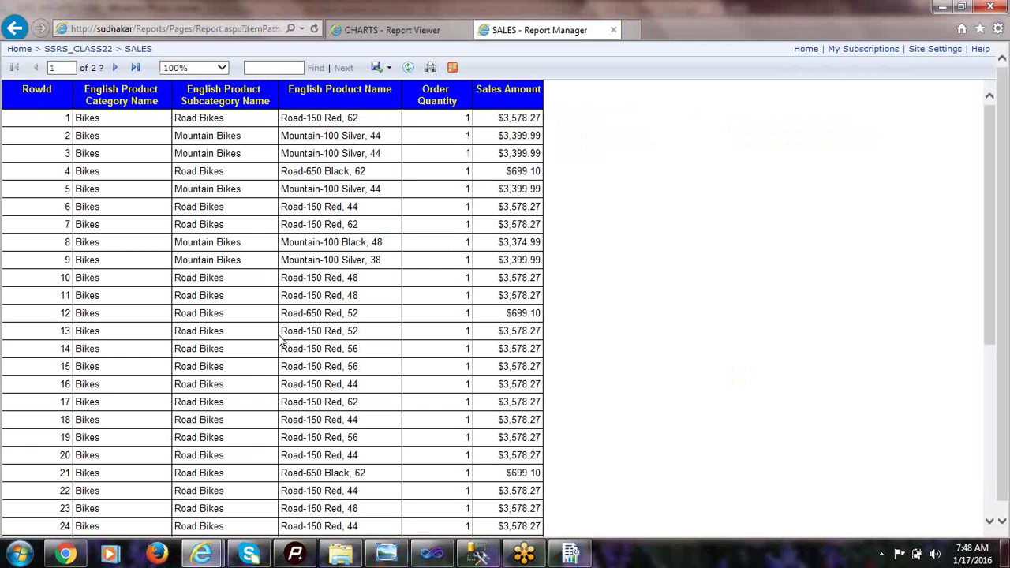
pyautogui.click(379, 67)
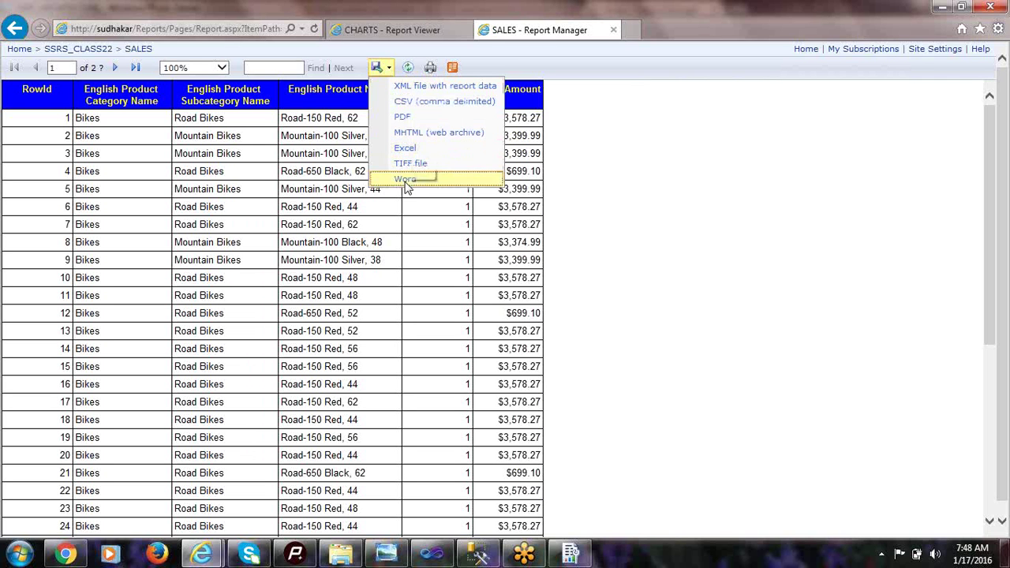
pyautogui.click(406, 179)
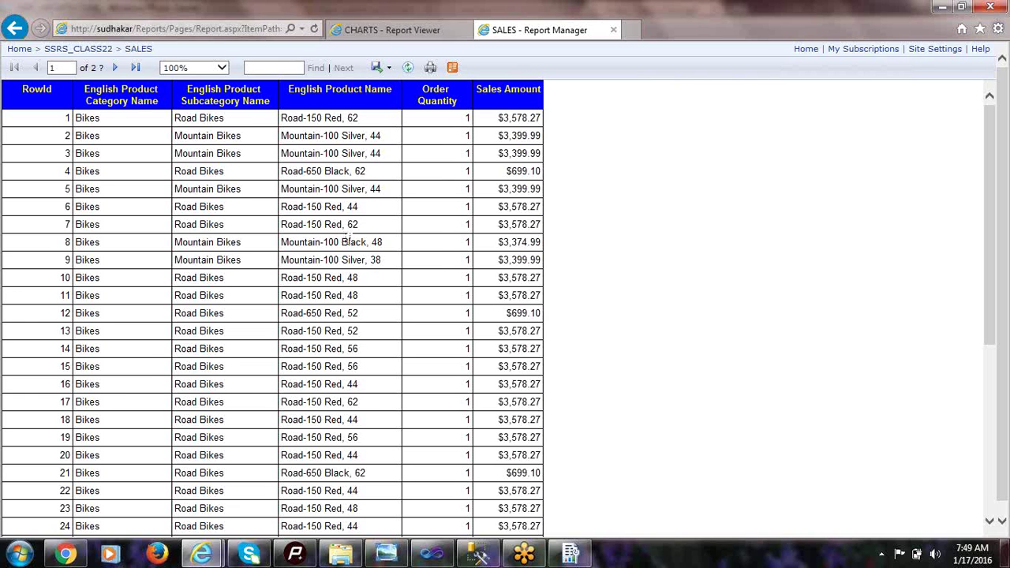
# - Close the SSRS_ARCHITECTURE diagram in Windows Photo Viewer and return to the SALES report
pyautogui.hotkey('alt', 'Tab')
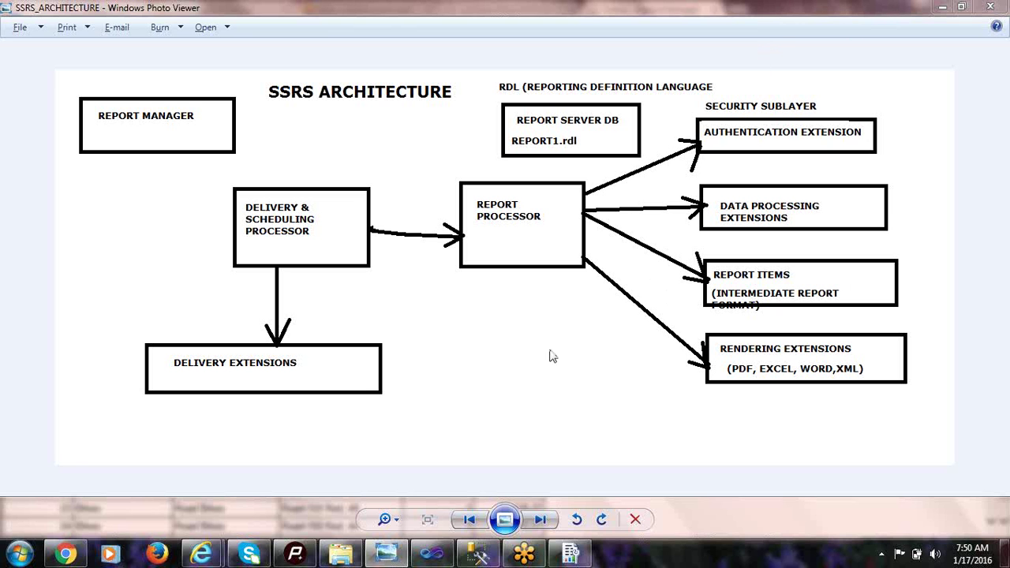
pyautogui.click(991, 7)
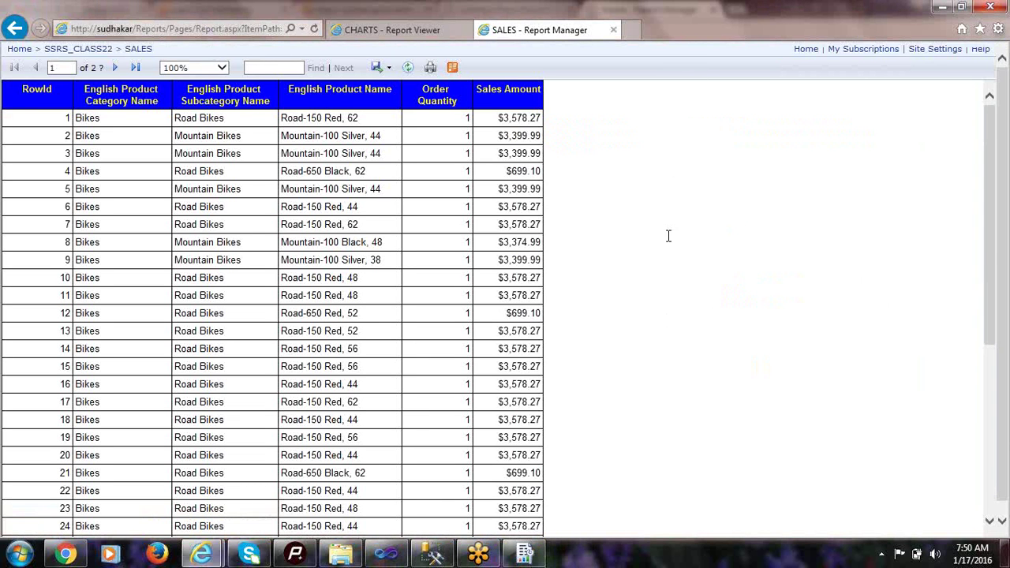
pyautogui.scroll(-3, 450, 280)
pyautogui.scroll(3, 449, 280)
# - Launch Excel 2013 and create a blank workbook
pyautogui.press('super')
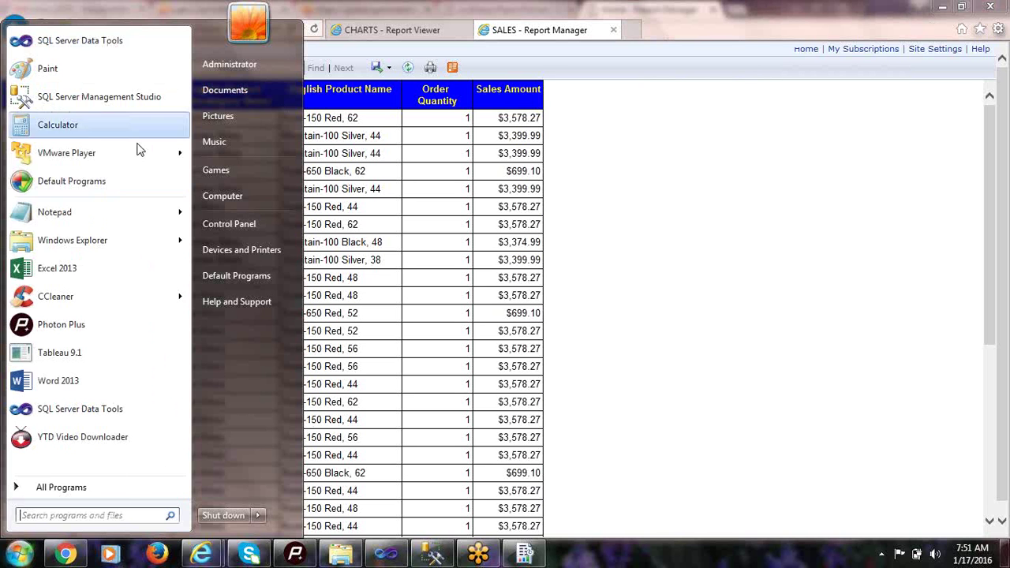
pyautogui.click(56, 269)
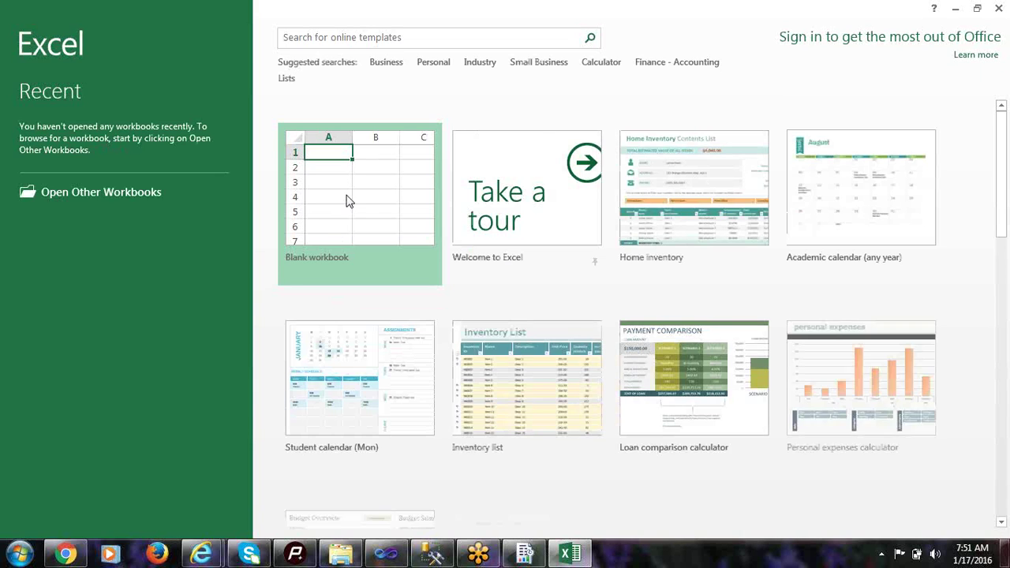
pyautogui.click(345, 200)
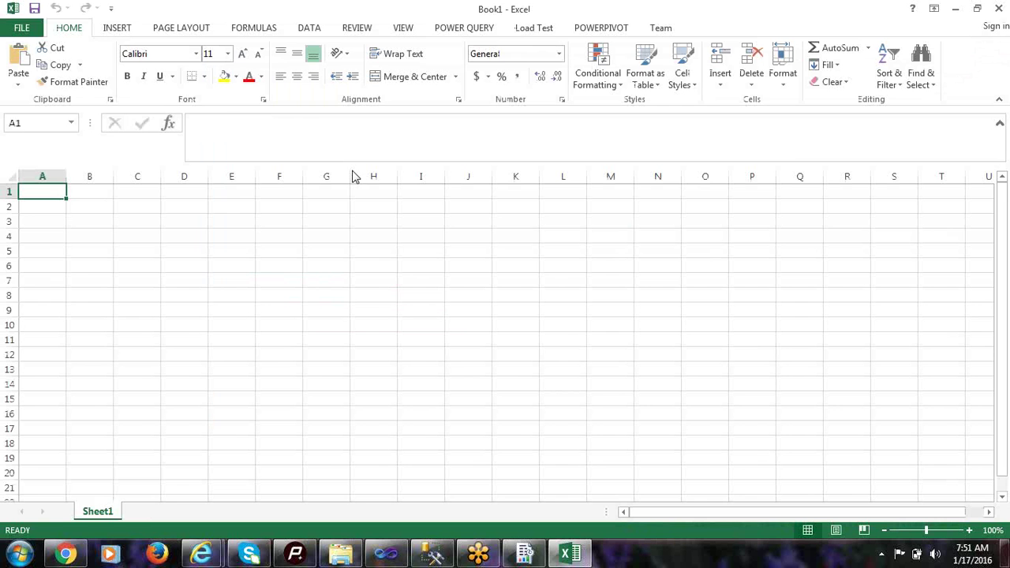
# - Make all cells of Sheet1 bold and widen columns A, B and C
pyautogui.hotkey('ctrl', 'a')
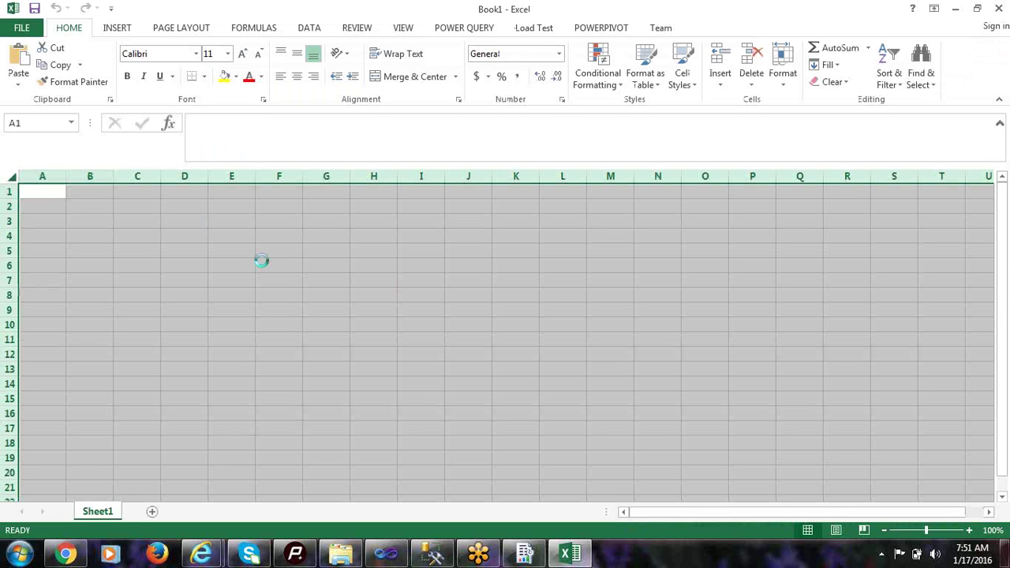
pyautogui.hotkey('ctrl', 'b')
pyautogui.click(51, 191)
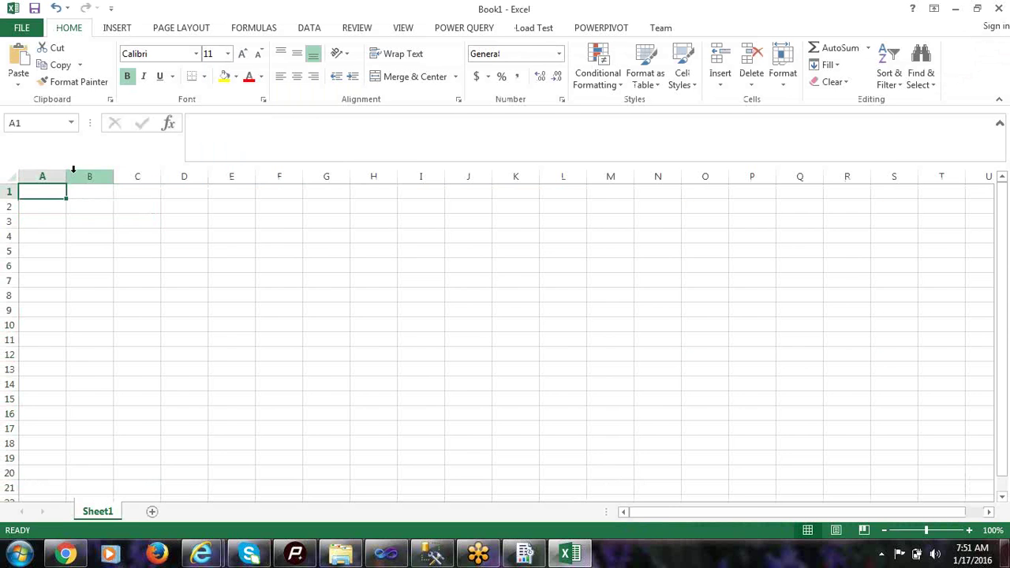
pyautogui.moveTo(67, 175); pyautogui.dragTo(530, 179)
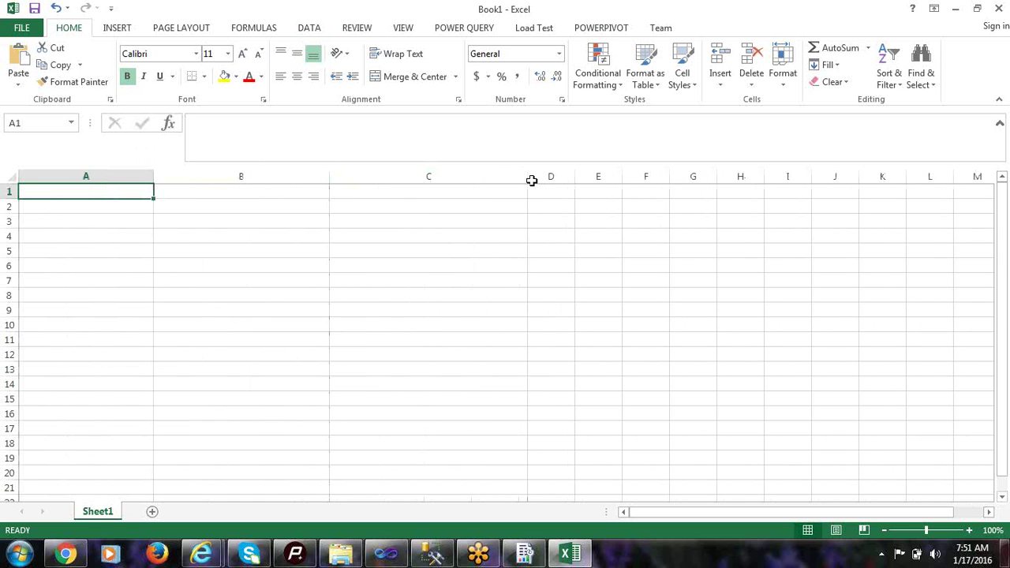
pyautogui.moveTo(156, 175); pyautogui.dragTo(202, 177)
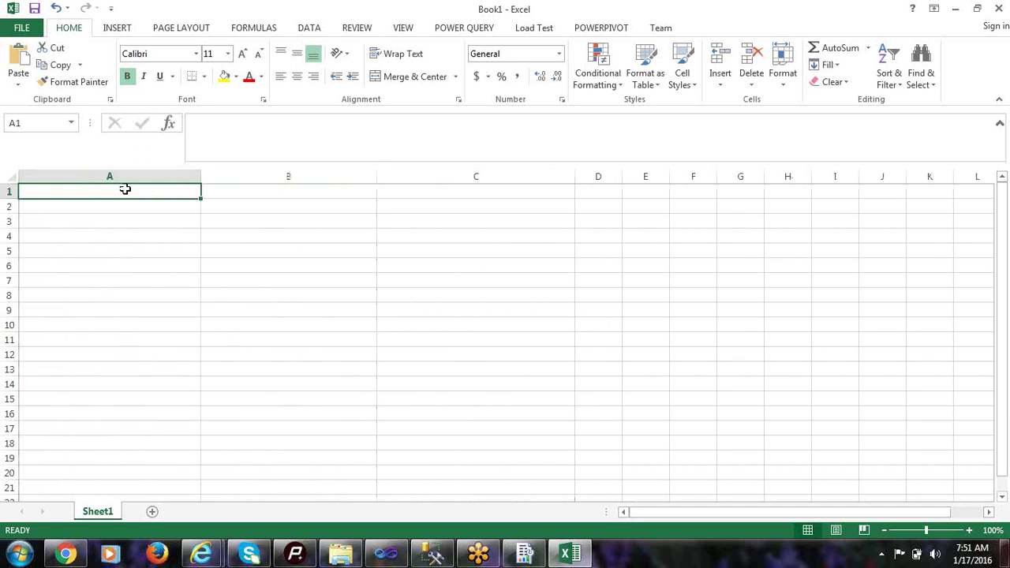
# - Enter the heading 1 PHASE in cell A1, in capital letters
pyautogui.write('1 phas')
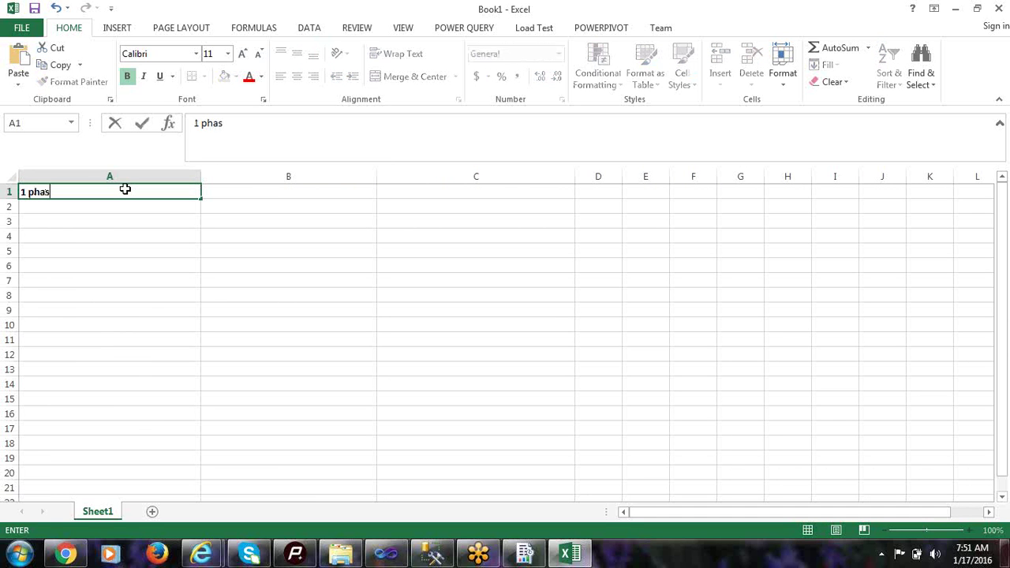
pyautogui.press('Return')
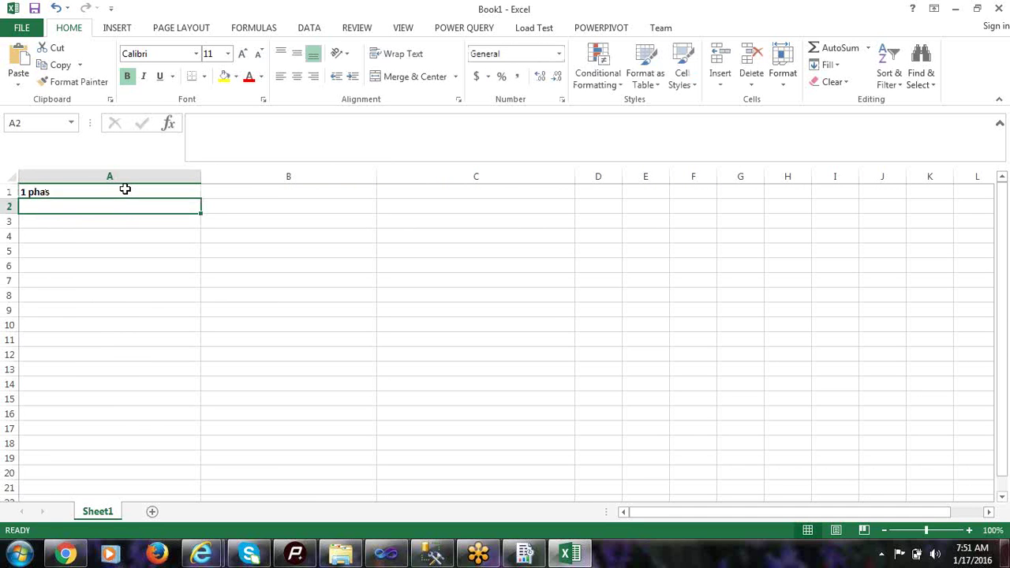
pyautogui.click(125, 190)
pyautogui.write('1 P')
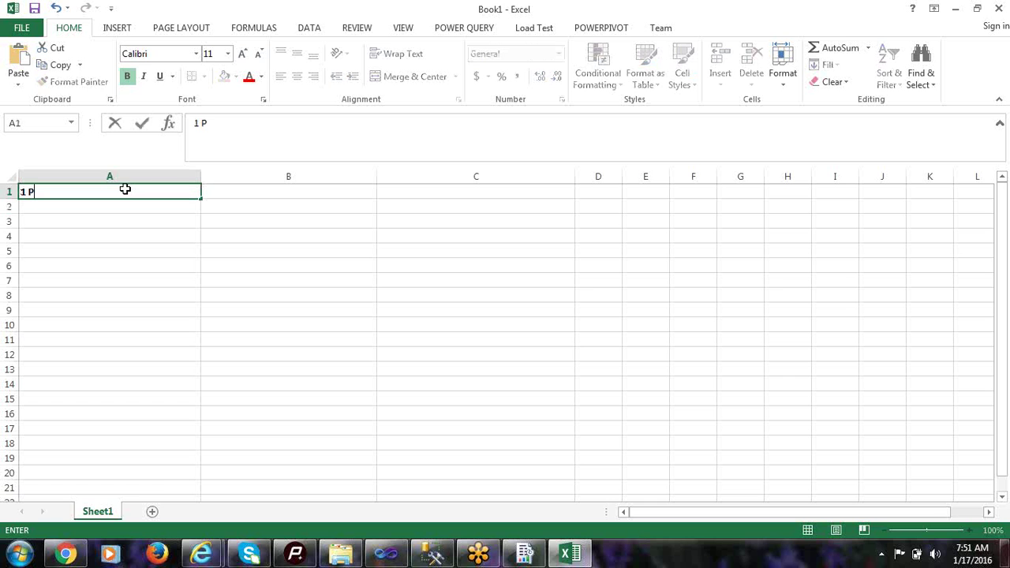
pyautogui.write('HASE')
pyautogui.press('Return')
pyautogui.press('Up')
pyautogui.press('Right')
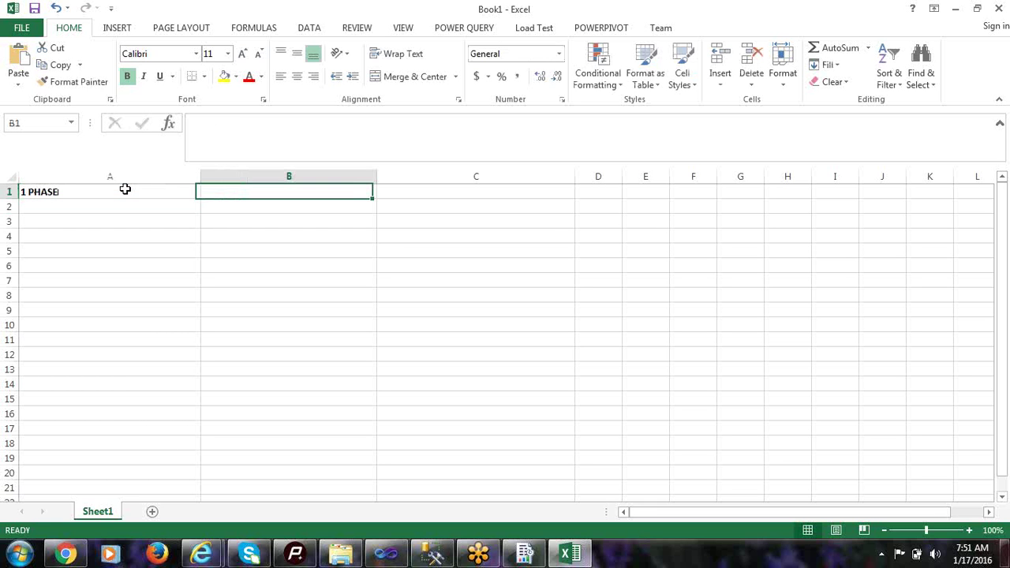
# - Enter the headings 2 PHASE in cell B1 and 3 PHASE in cell C1
pyautogui.write('2 P')
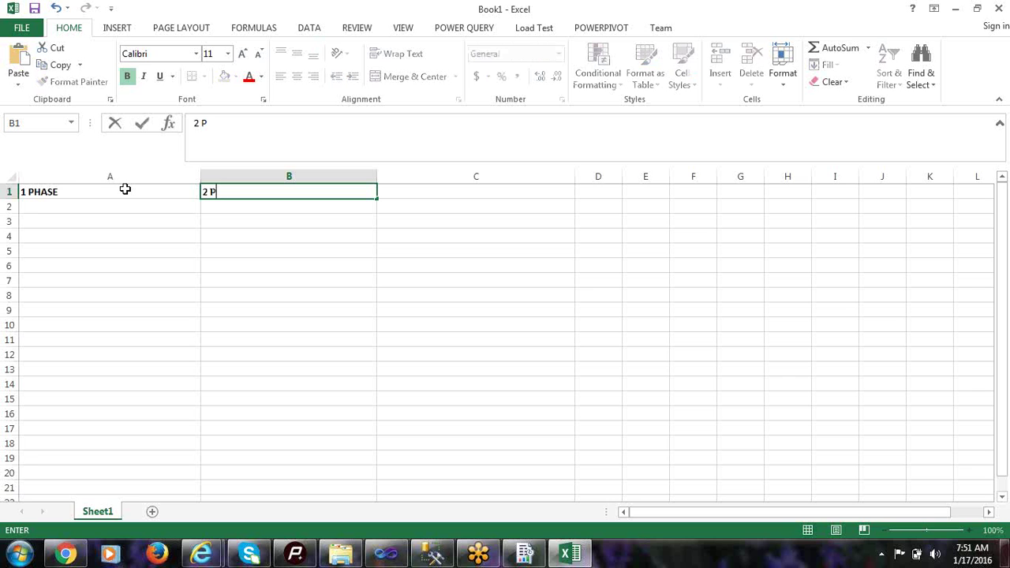
pyautogui.write('HASE')
pyautogui.press('Return')
pyautogui.press('Up')
pyautogui.press('Right')
pyautogui.write('3')
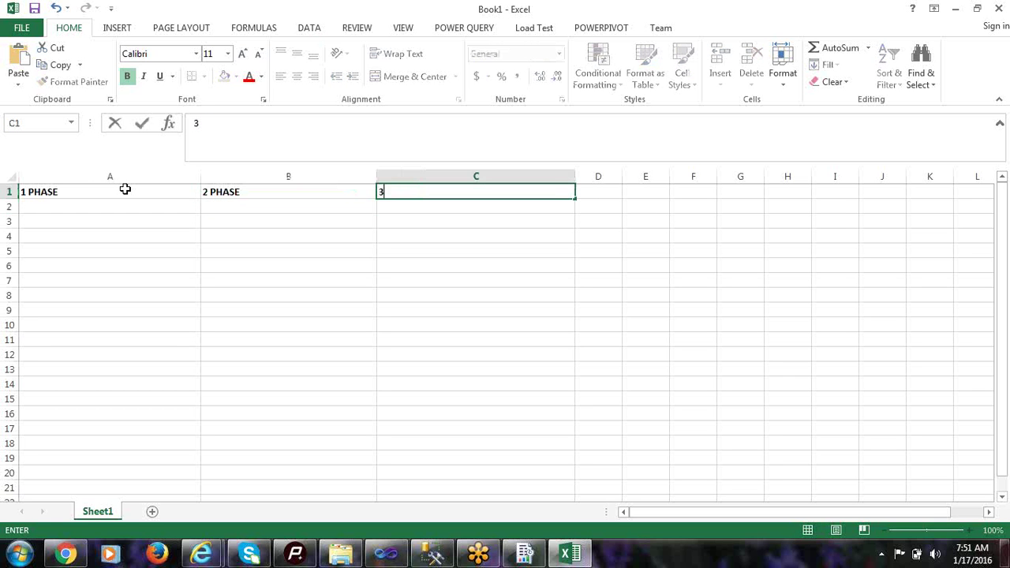
pyautogui.write(' PHASE')
pyautogui.press('Return')
pyautogui.press('Left')
pyautogui.press('Left')
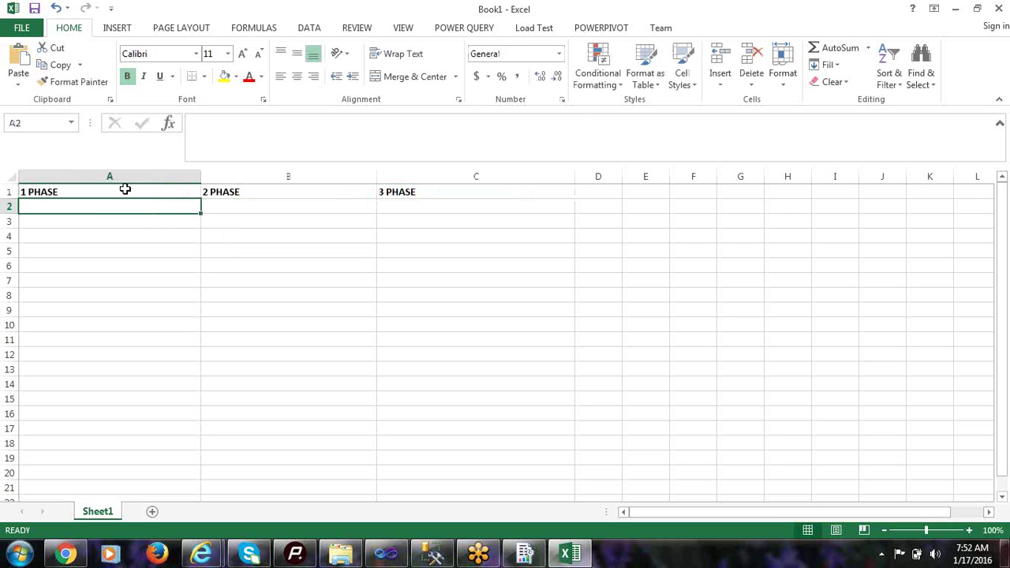
# - Enter AUTHRING PHASE in cell A2 beneath the 1 PHASE heading
pyautogui.write('AUT')
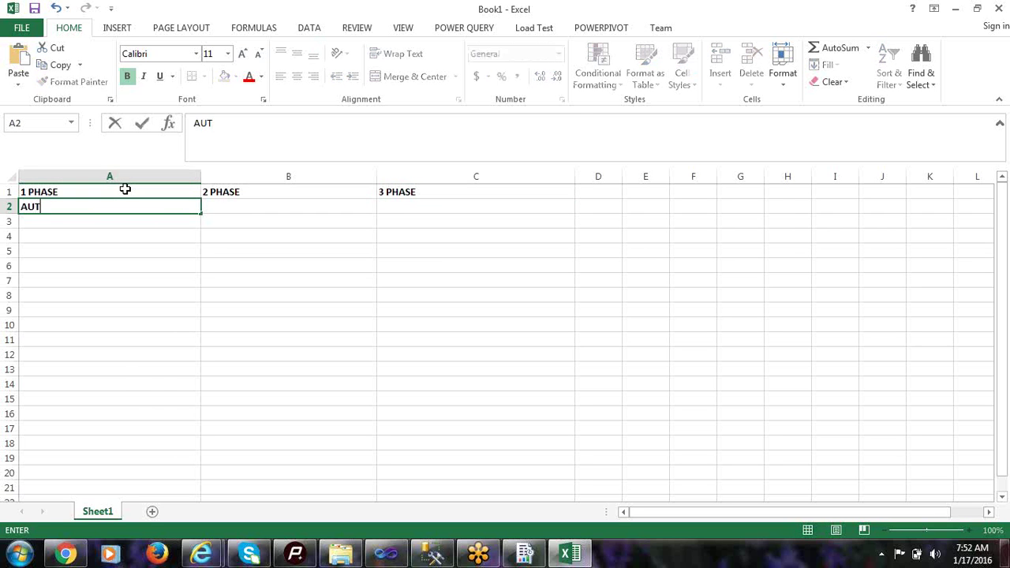
pyautogui.write('HRING PHASE')
pyautogui.hotkey('ctrl', 'Return')
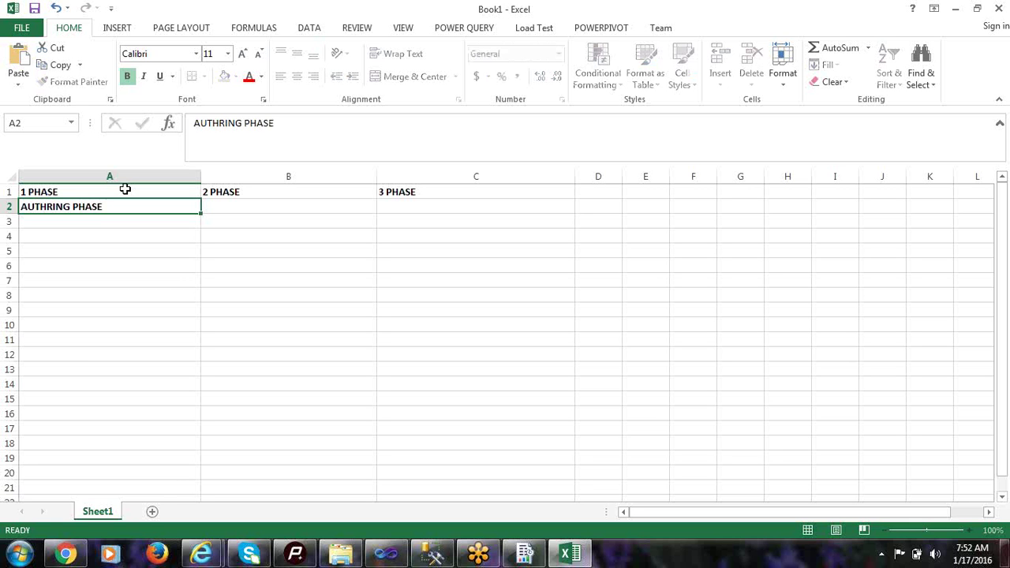
pyautogui.press('Tab')
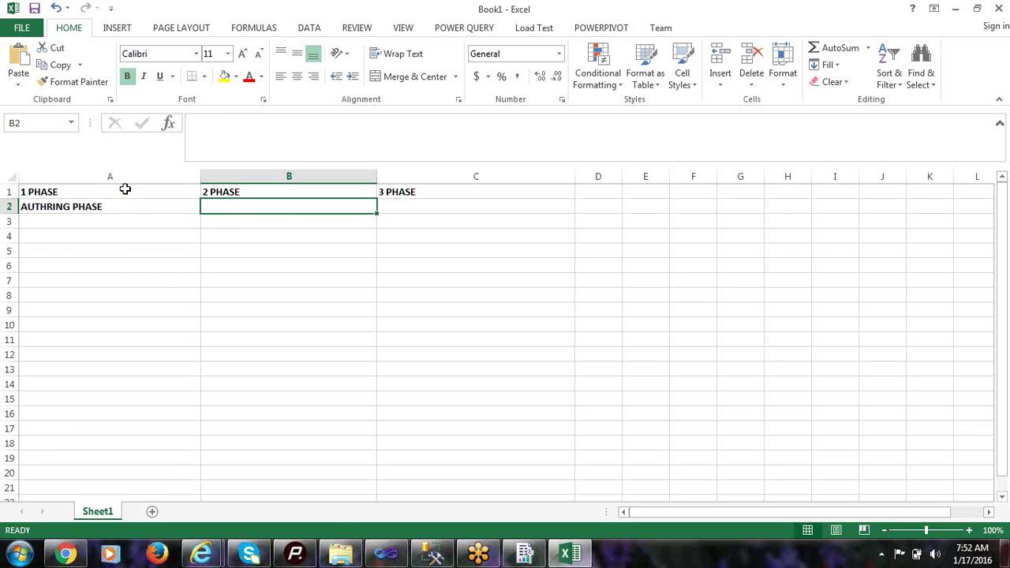
# - Enter MANAGEMENT PHASE in cell B2 and DELIVERY PHASE in cell C2
pyautogui.write('MANA')
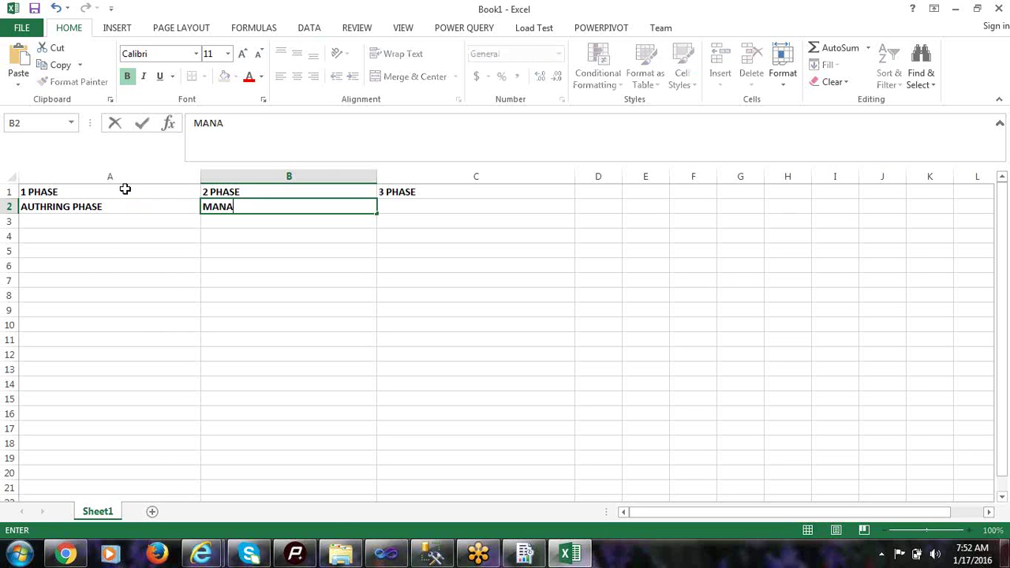
pyautogui.write('GEMENT ')
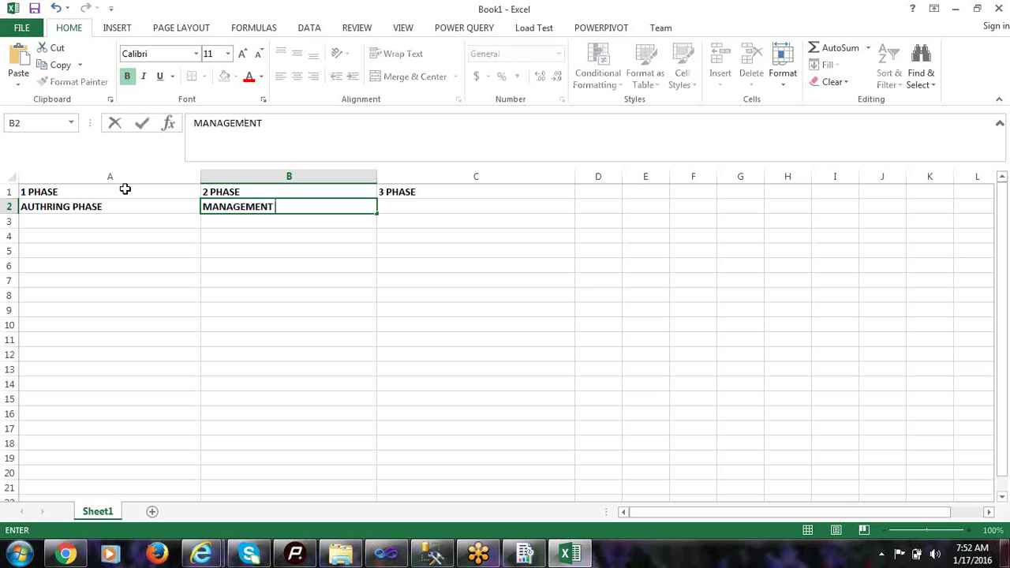
pyautogui.write('PHASE')
pyautogui.press('Return')
pyautogui.press('Up')
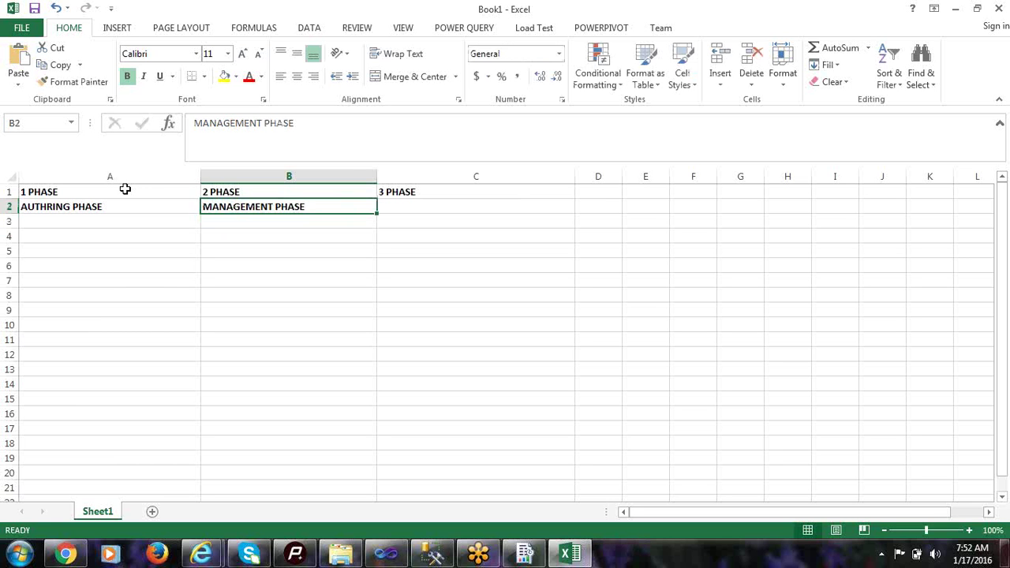
pyautogui.press('Right')
pyautogui.write('DEL')
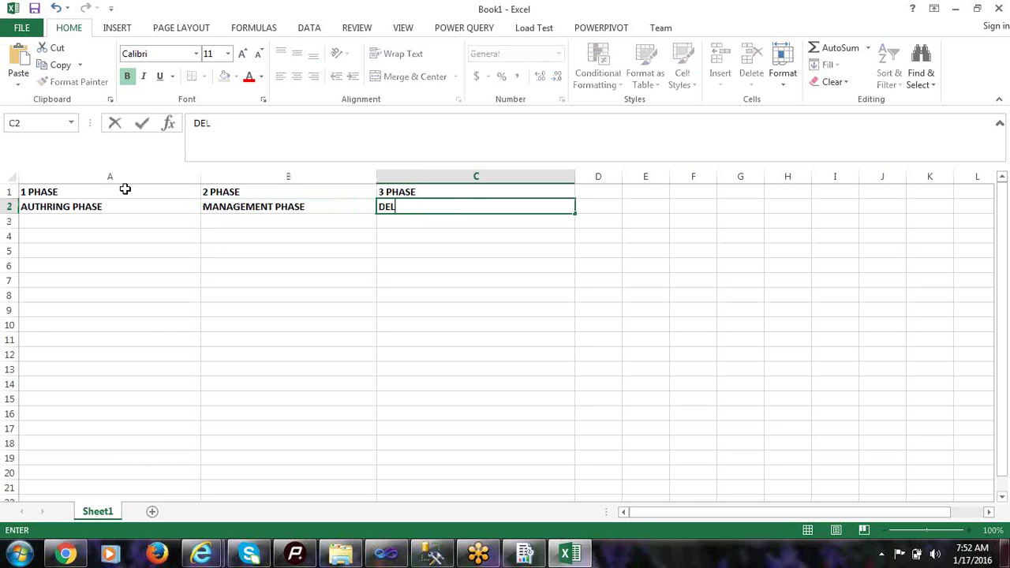
pyautogui.write('IVERY PHASE')
pyautogui.press('Return')
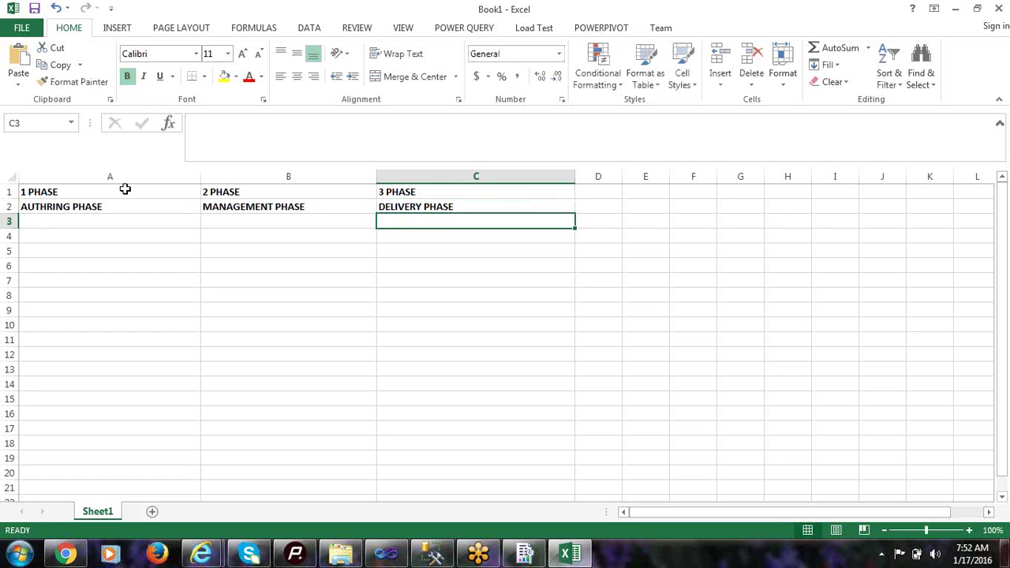
# - Fill the phase name cells A2 to C2 with yellow
pyautogui.press('Home')
pyautogui.press('Up')
pyautogui.hotkey('shift', 'Right')
pyautogui.hotkey('shift', 'Right')
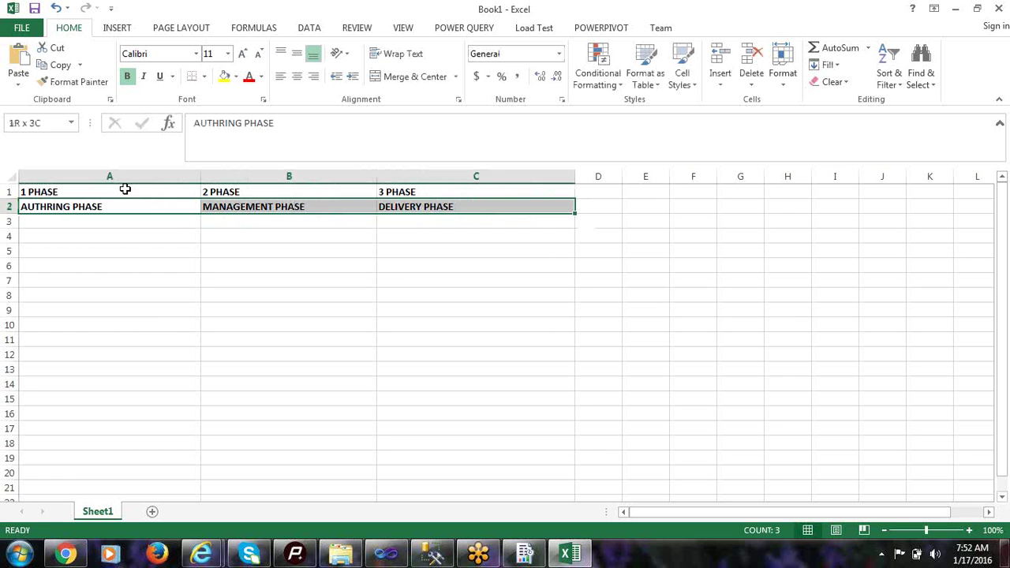
pyautogui.click(225, 77)
# - Enter * DESIGNING REPORT in cell A3 beneath AUTHRING PHASE
pyautogui.press('Down')
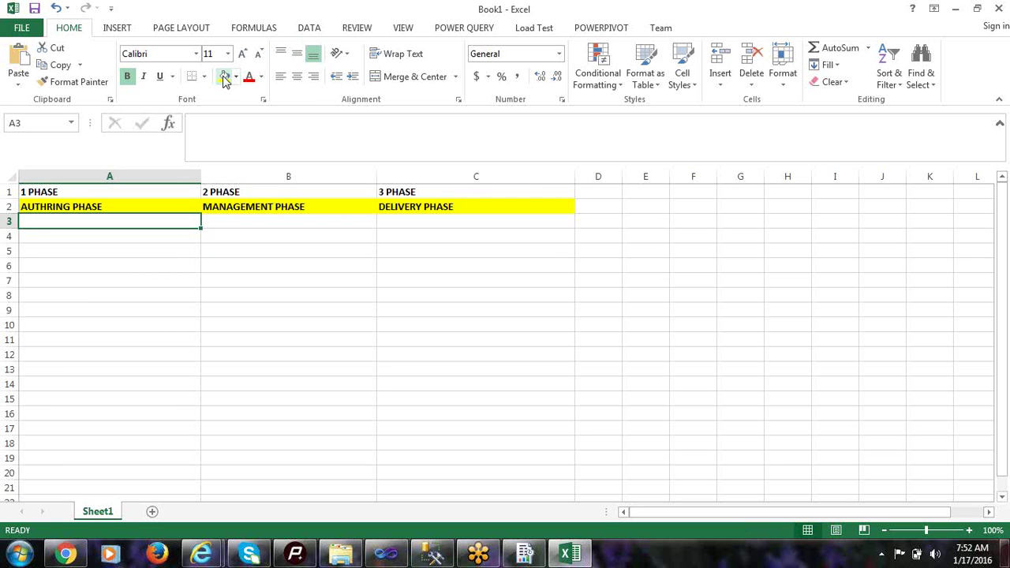
pyautogui.write('*')
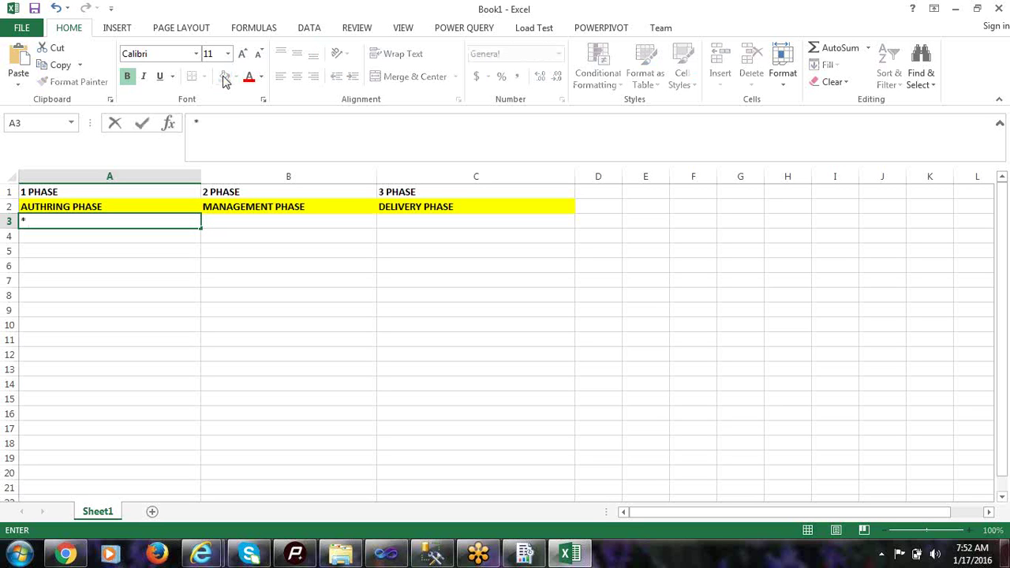
pyautogui.write(' DESIGNING')
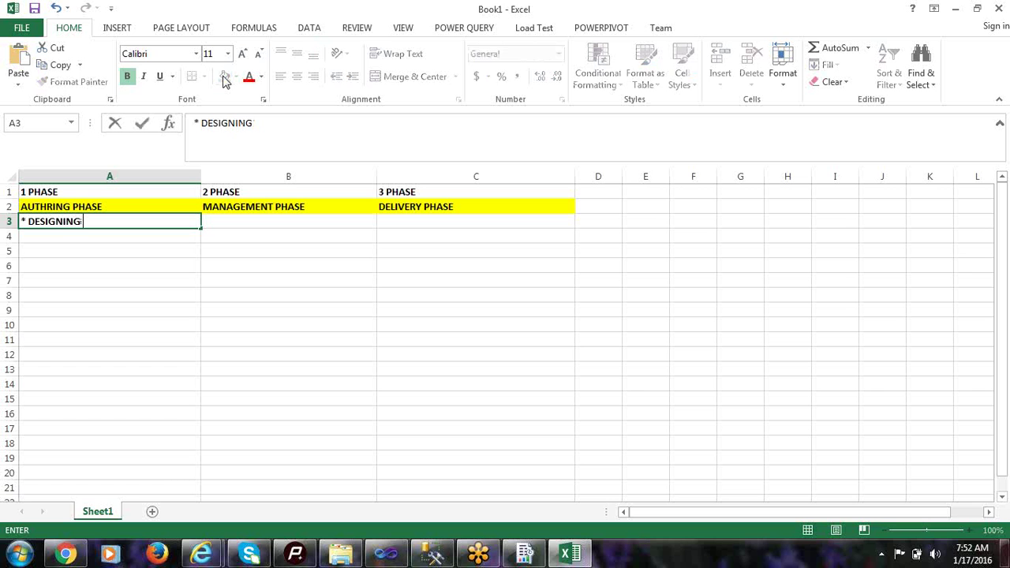
pyautogui.write(' REPORT')
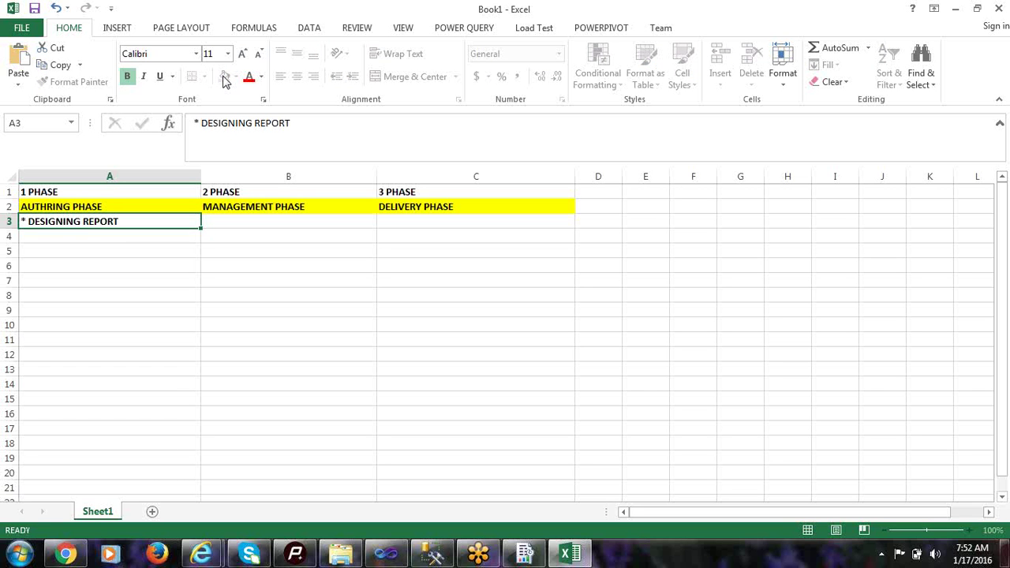
pyautogui.press('Return')
# - Enter * DEPLOYING REPORT in cell A4 beneath the designing entry
pyautogui.write('* DEPLO')
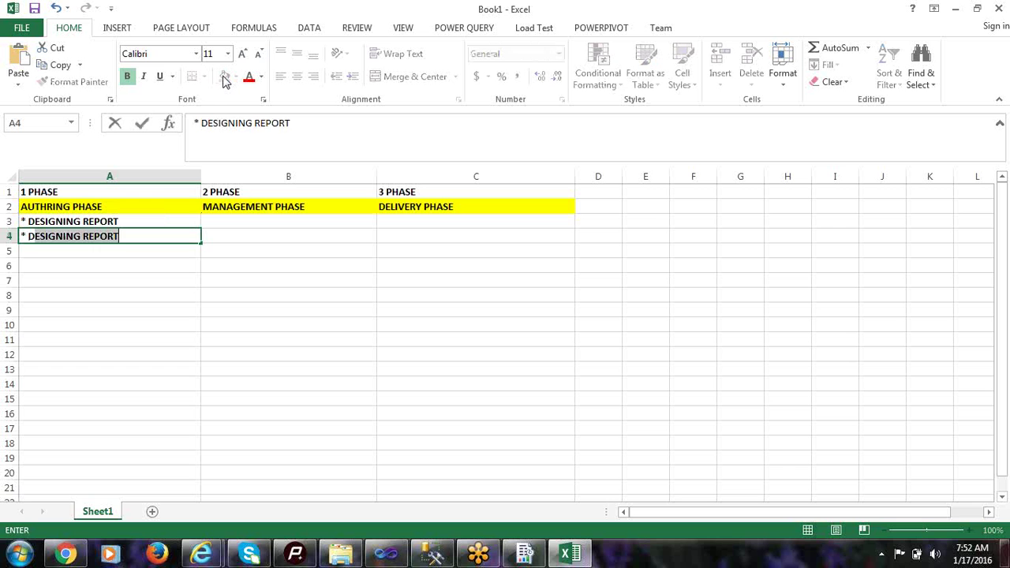
pyautogui.write('Y')
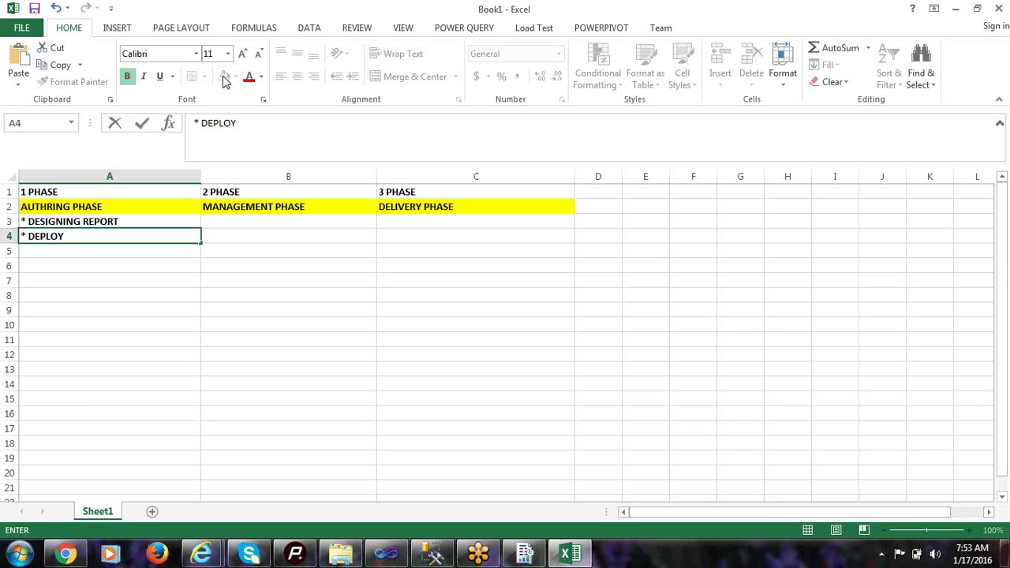
pyautogui.write('ING REPOTT')
pyautogui.press('BackSpace')
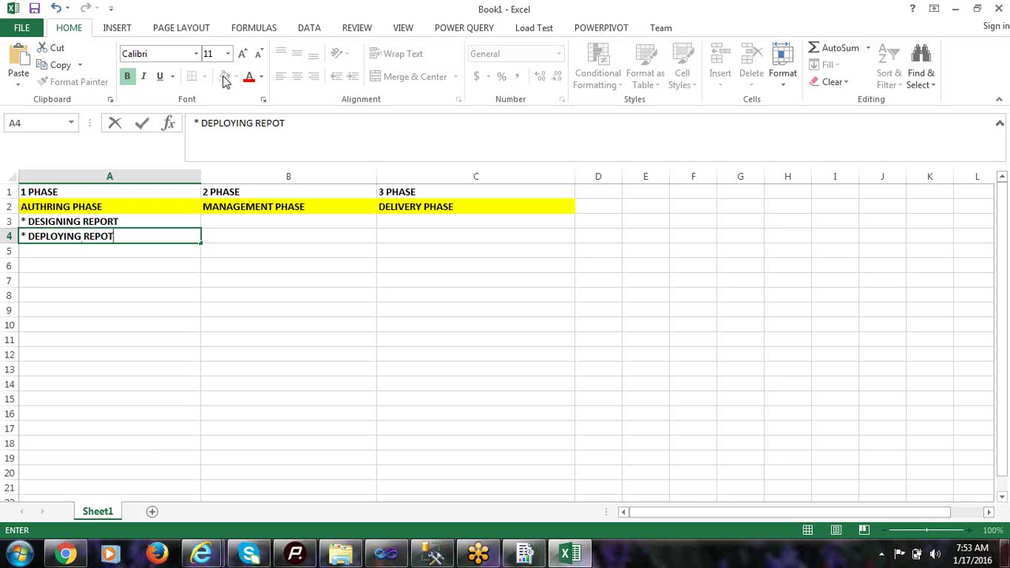
pyautogui.press('BackSpace')
pyautogui.write('RT')
pyautogui.press('Return')
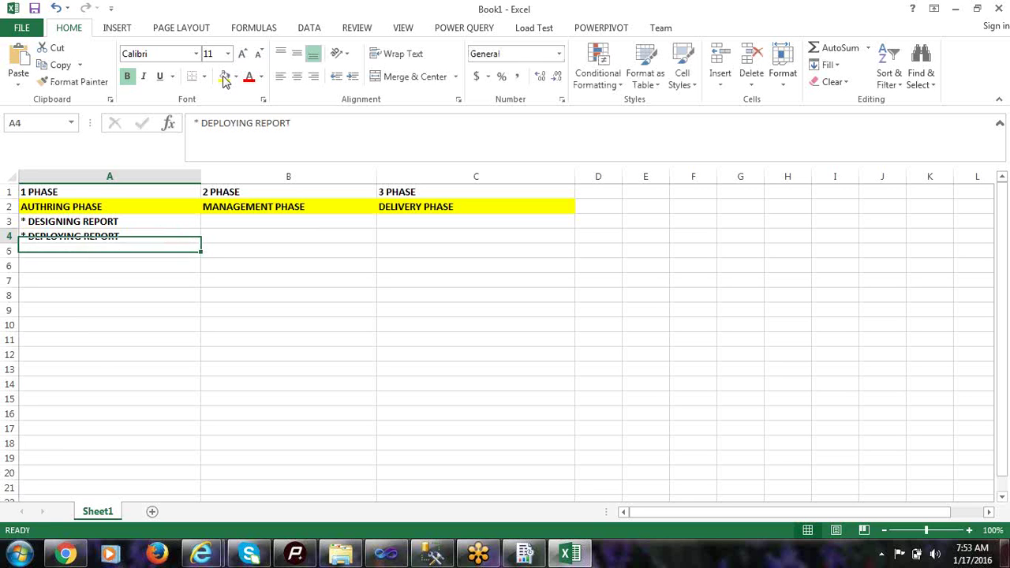
# - Select cell B3 beneath MANAGEMENT PHASE
pyautogui.press('Up')
pyautogui.press('Up')
pyautogui.press('Right')
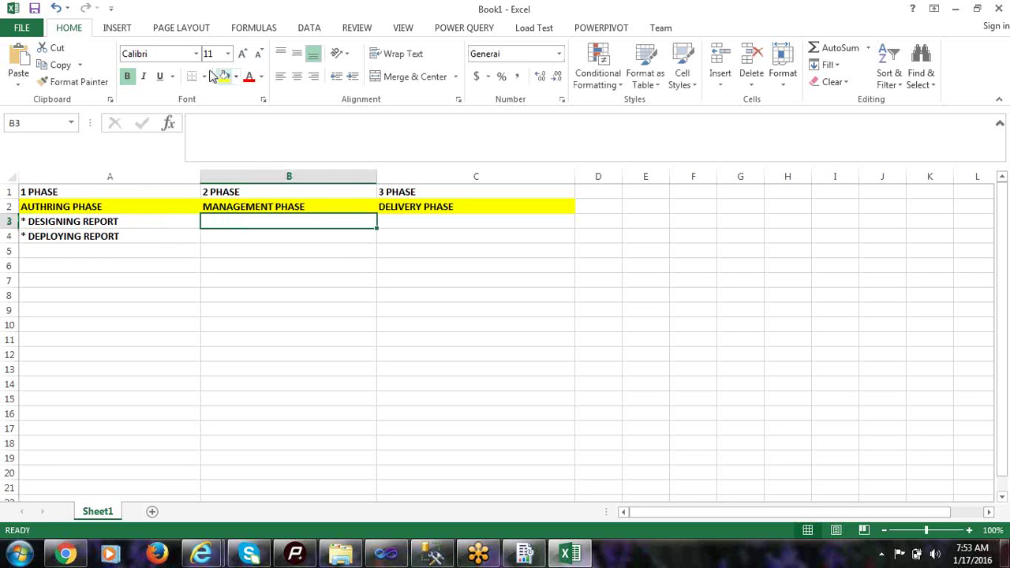
# - Switch to Report Manager and go from the SALES report to the SSRS_CLASS22 folder to view its deployed reports
pyautogui.click(381, 560)
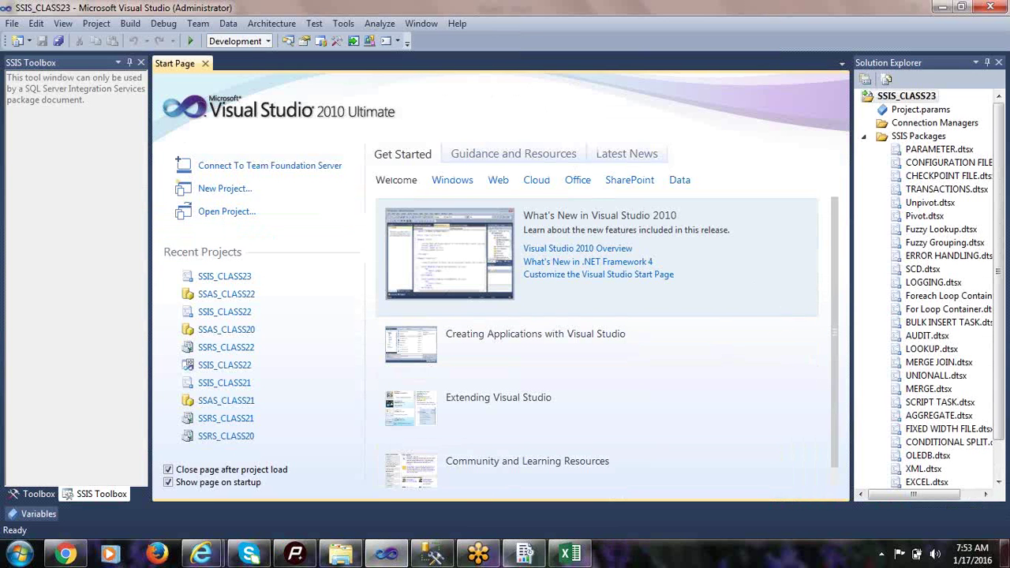
pyautogui.click(267, 485)
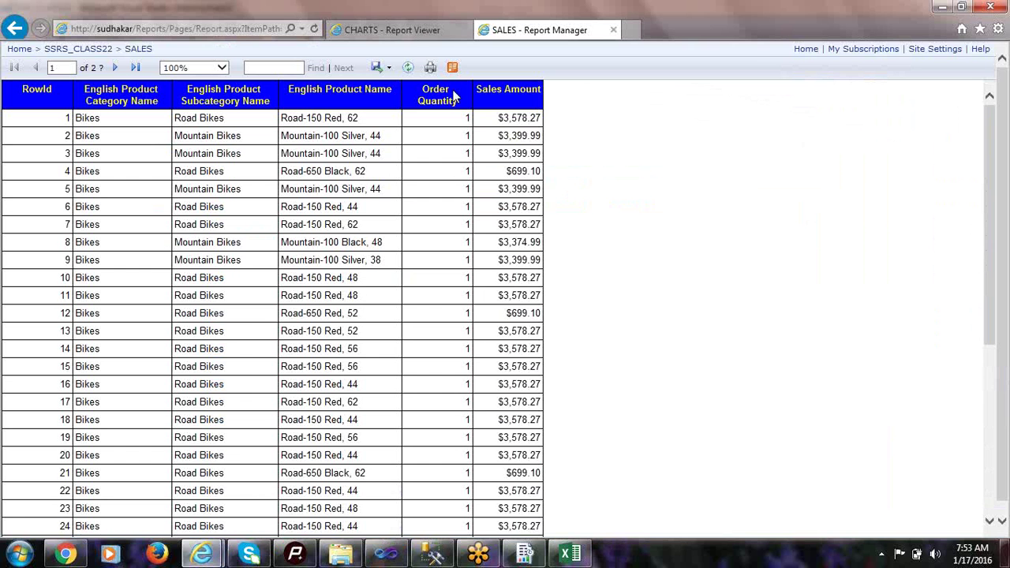
pyautogui.click(406, 31)
pyautogui.click(526, 34)
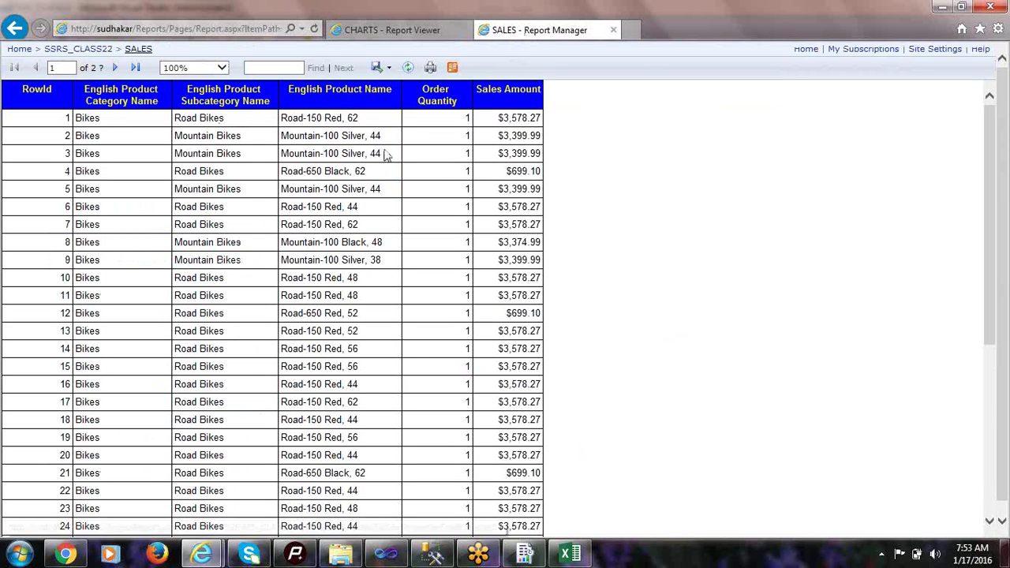
pyautogui.click(85, 49)
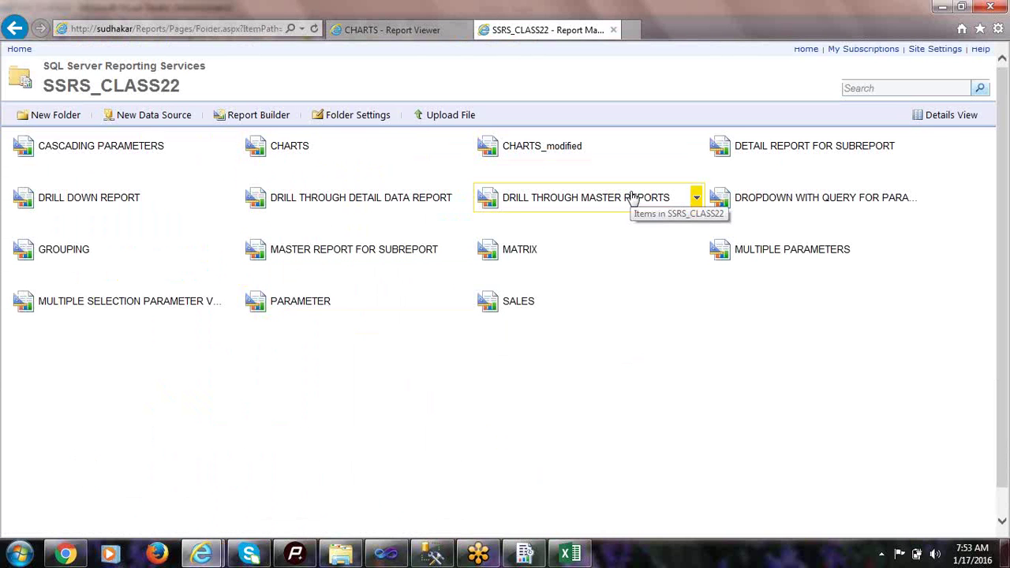
pyautogui.hotkey('alt', 'Tab')
pyautogui.hotkey('alt', 'Tab')
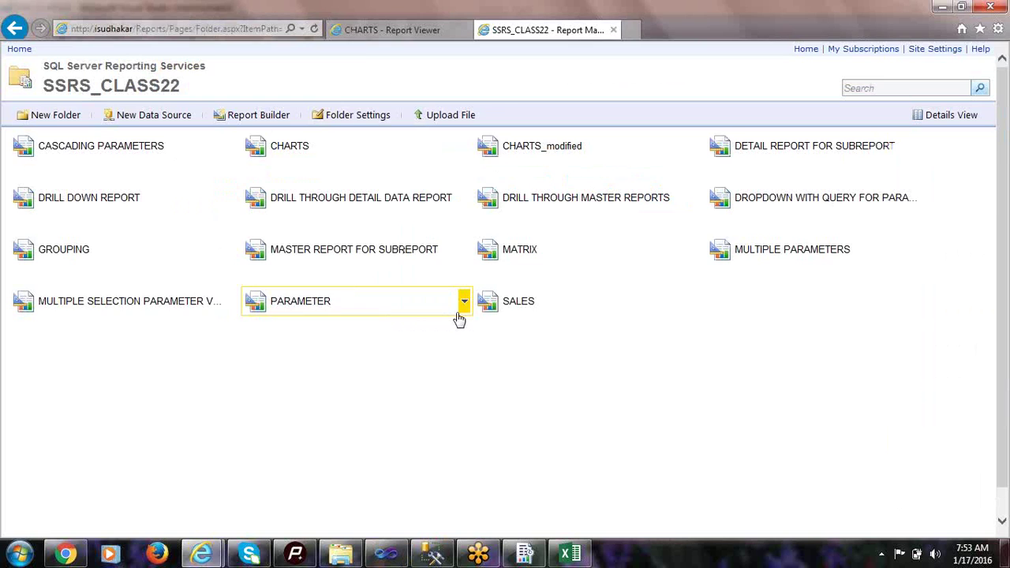
# - Return to the Excel sheet and enter SUBSCRIPTIONS in cell B3 beneath MANAGEMENT PHASE
pyautogui.hotkey('alt', 'Tab')
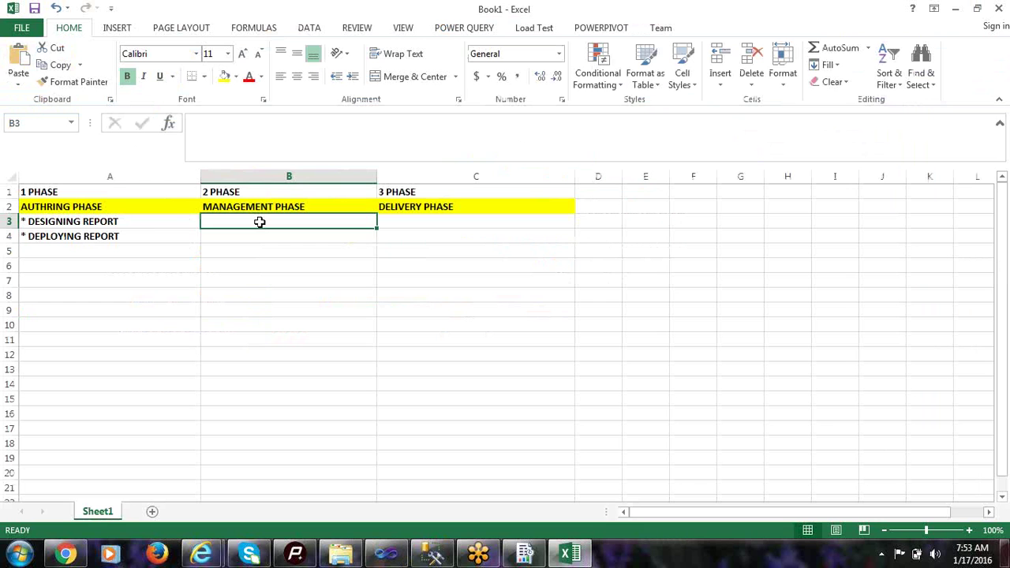
pyautogui.press('Left')
pyautogui.write('SUBSC')
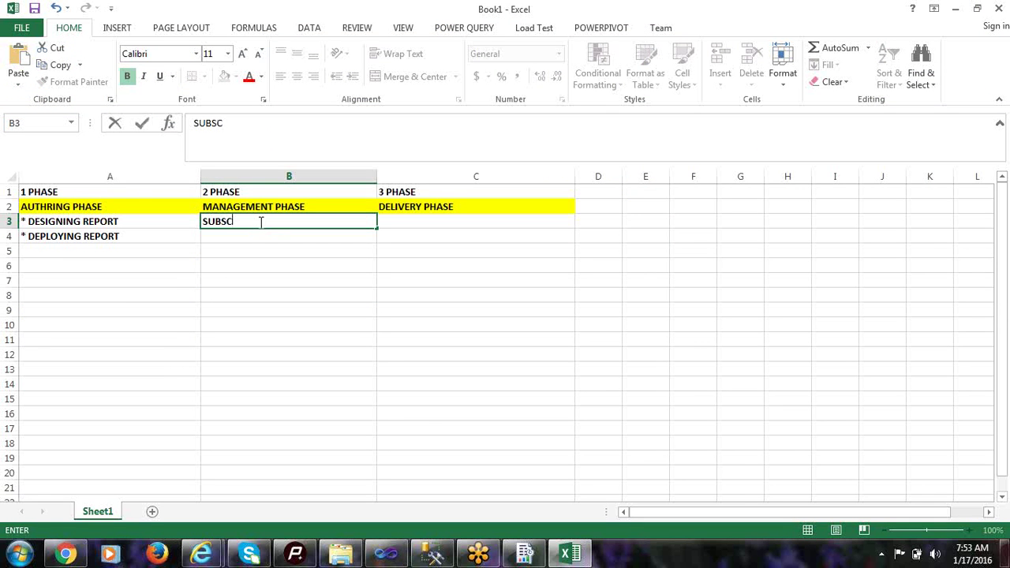
pyautogui.write('RIPTIONS')
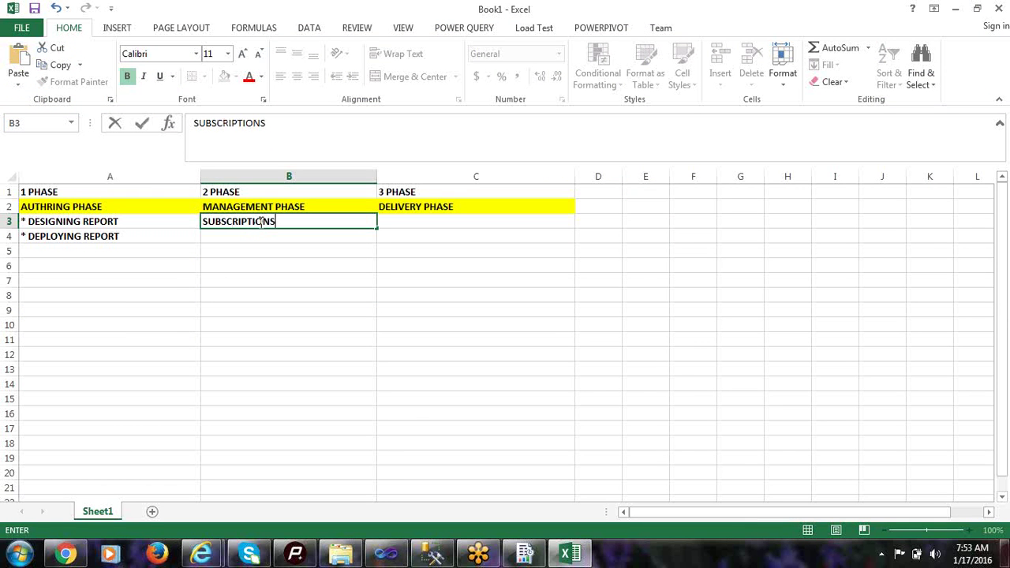
pyautogui.press('Return')
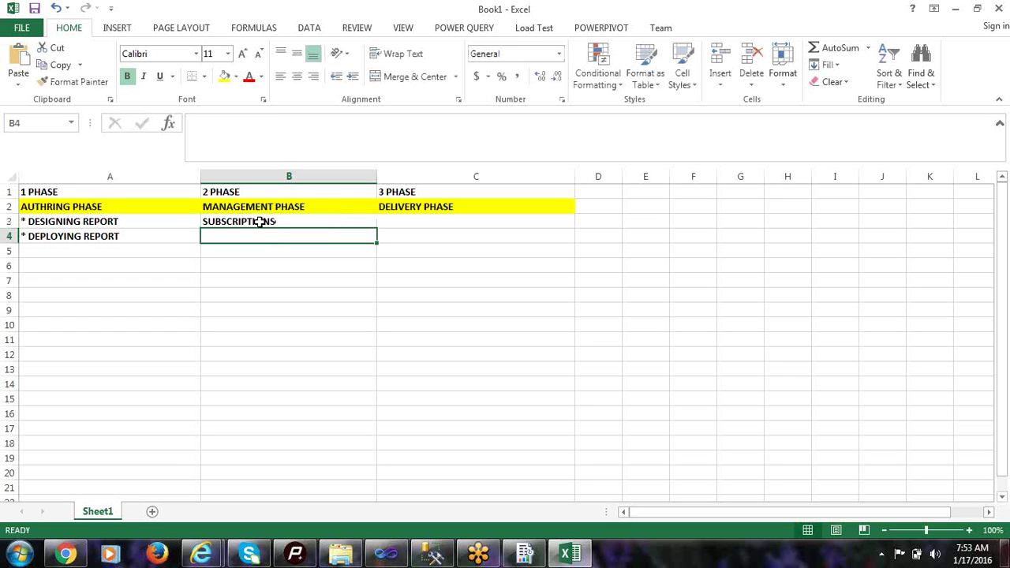
# - Enter CACHE/SNAP SHOTS in cell B4 and SECURITY PERMISSIONS in cell B5
pyautogui.write('CACHE')
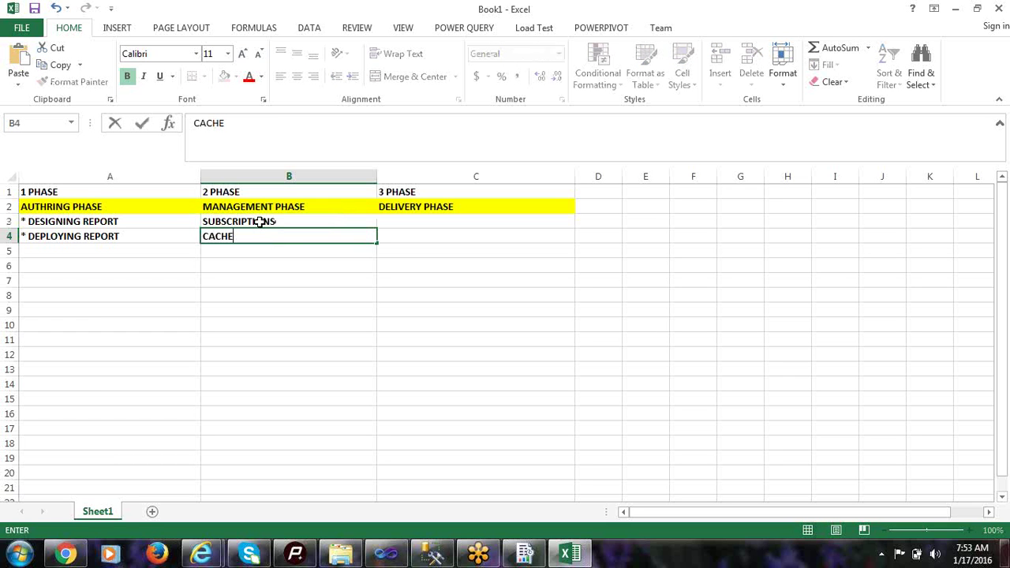
pyautogui.write('/SNAP SHOTS')
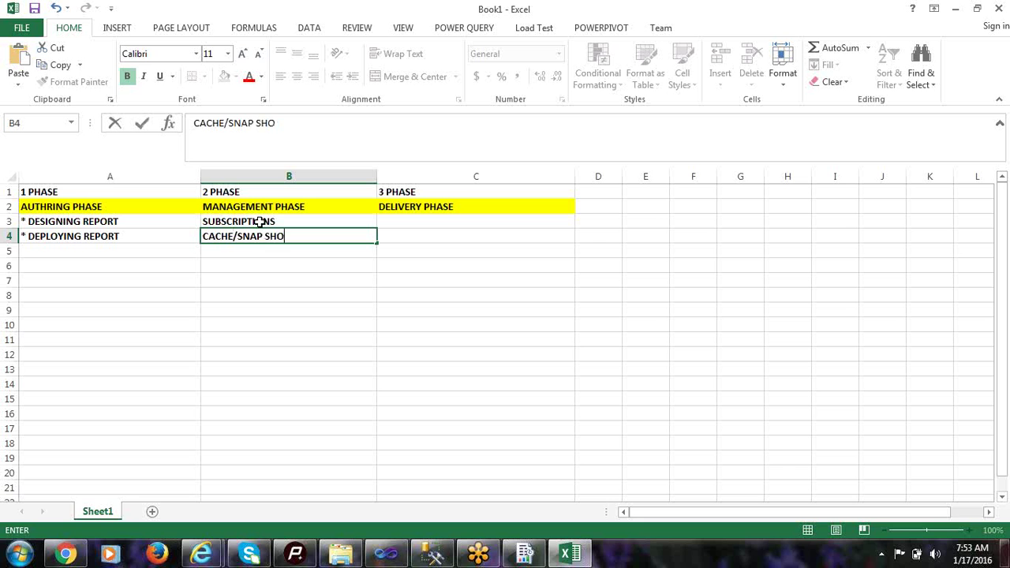
pyautogui.press('Return')
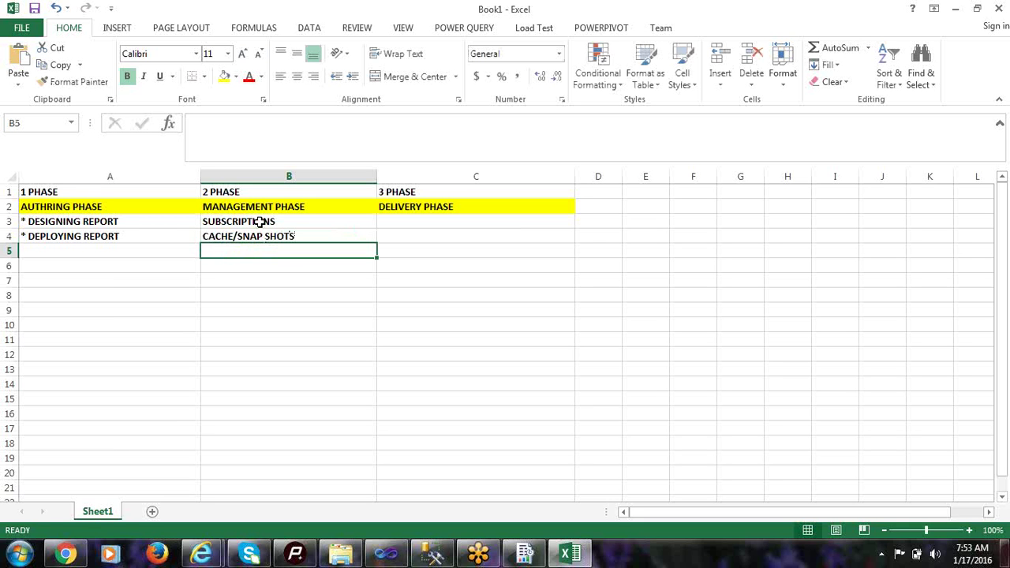
pyautogui.write('SECURITY')
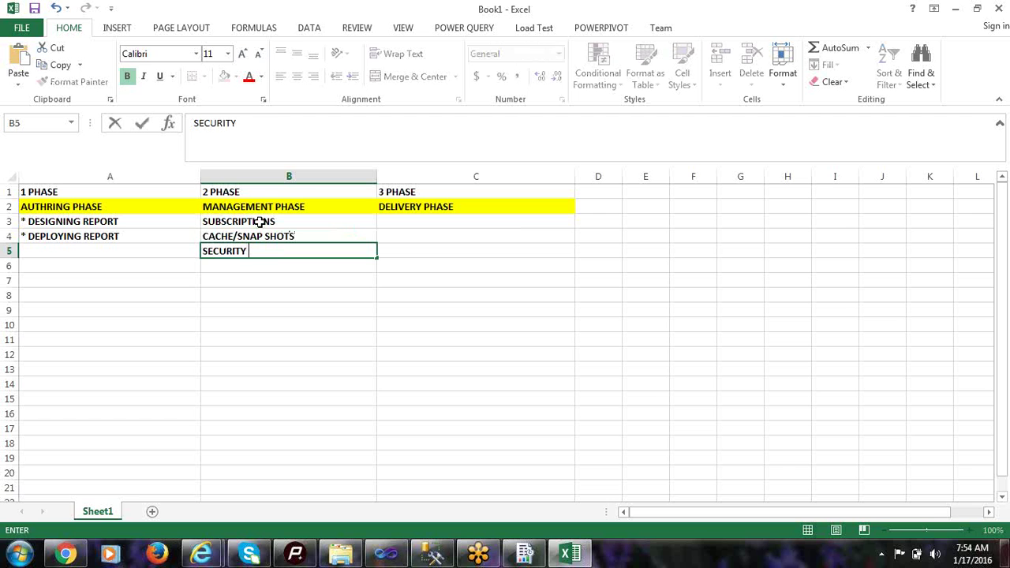
pyautogui.write(' PERMISSIONS')
pyautogui.press('Up')
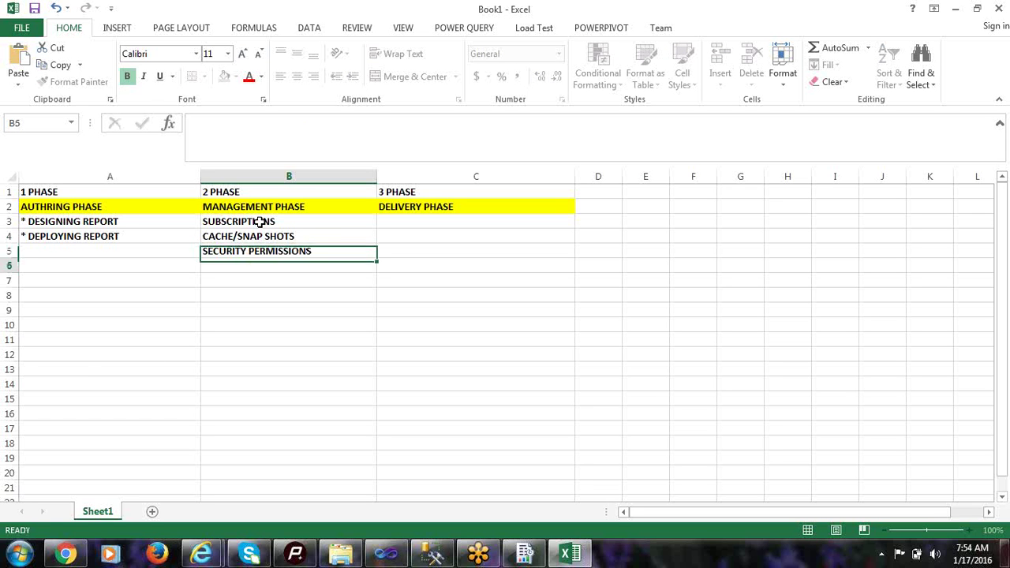
# - Review the management entries in B3 to B5 alongside the SSRS_CLASS22 folder in Report Manager, closing the advertisement banner there
pyautogui.click(260, 222)
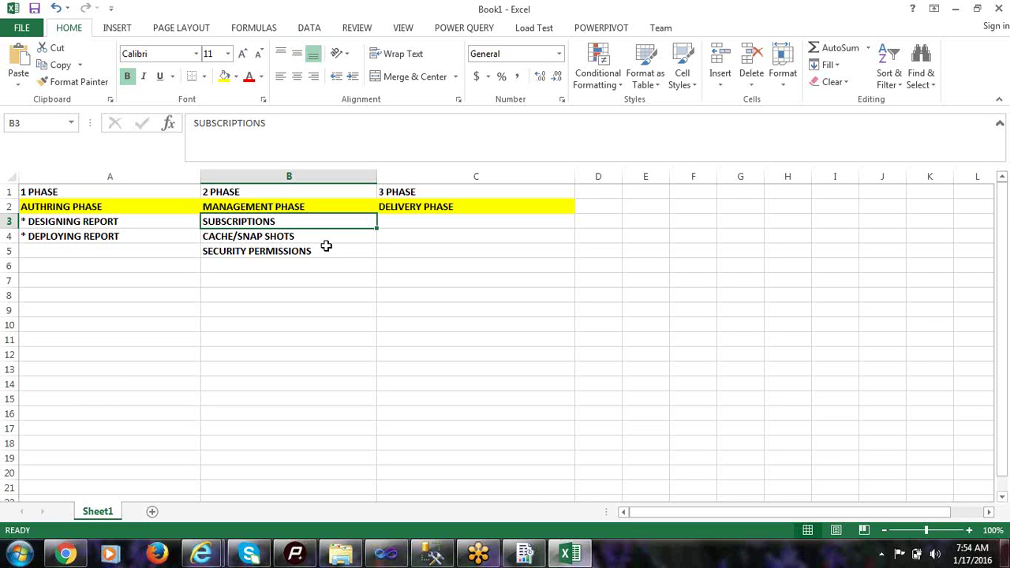
pyautogui.press('Down')
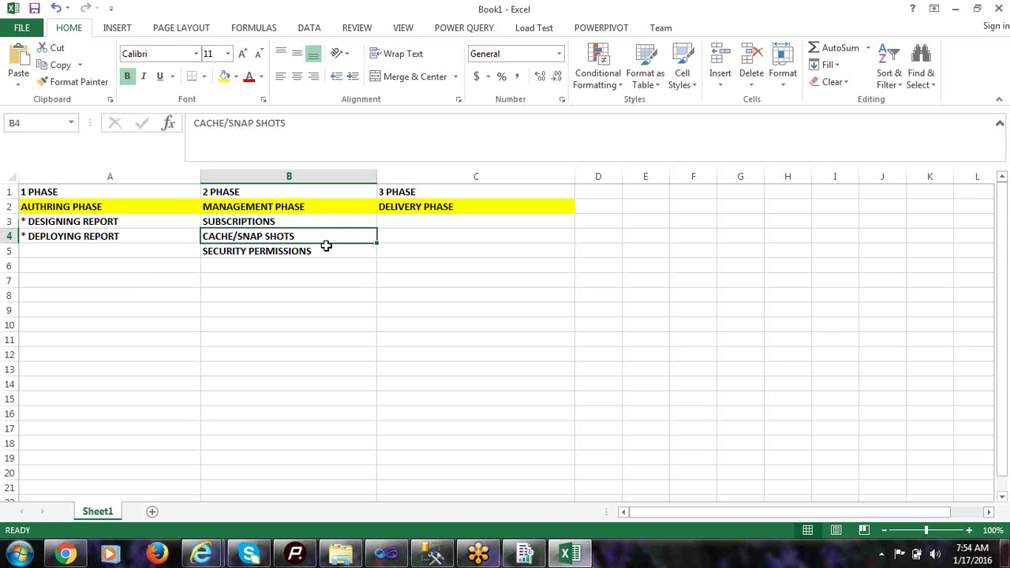
pyautogui.press('Down')
pyautogui.press('Up')
pyautogui.hotkey('alt', 'Tab')
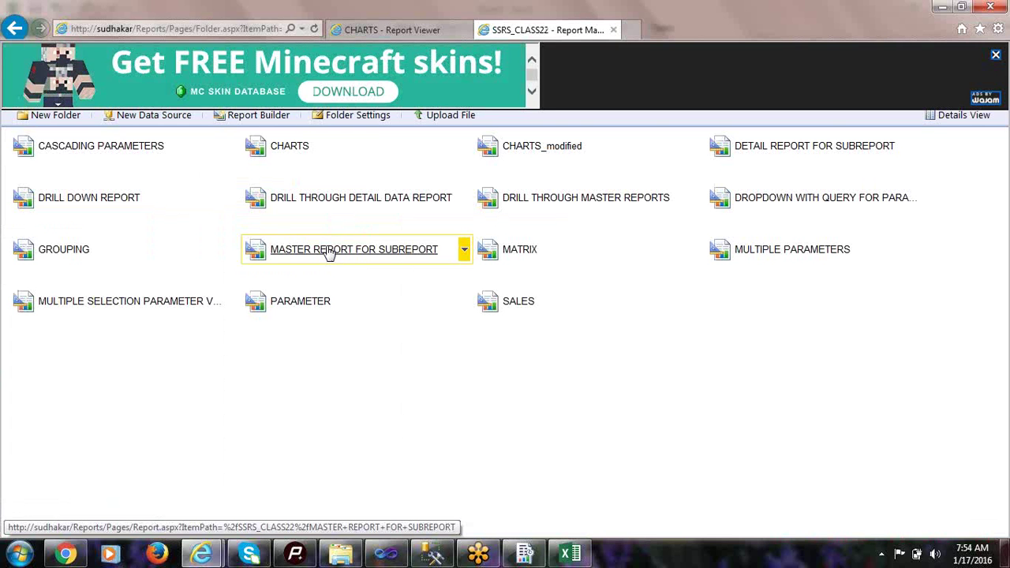
pyautogui.click(995, 56)
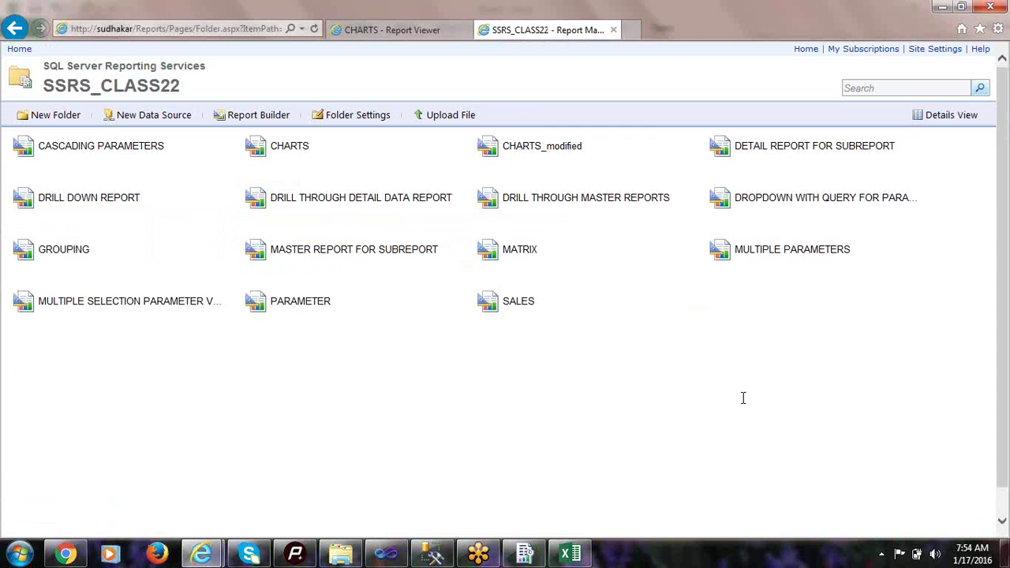
pyautogui.hotkey('alt', 'Tab')
pyautogui.hotkey('alt', 'Tab')
pyautogui.hotkey('alt', 'Tab')
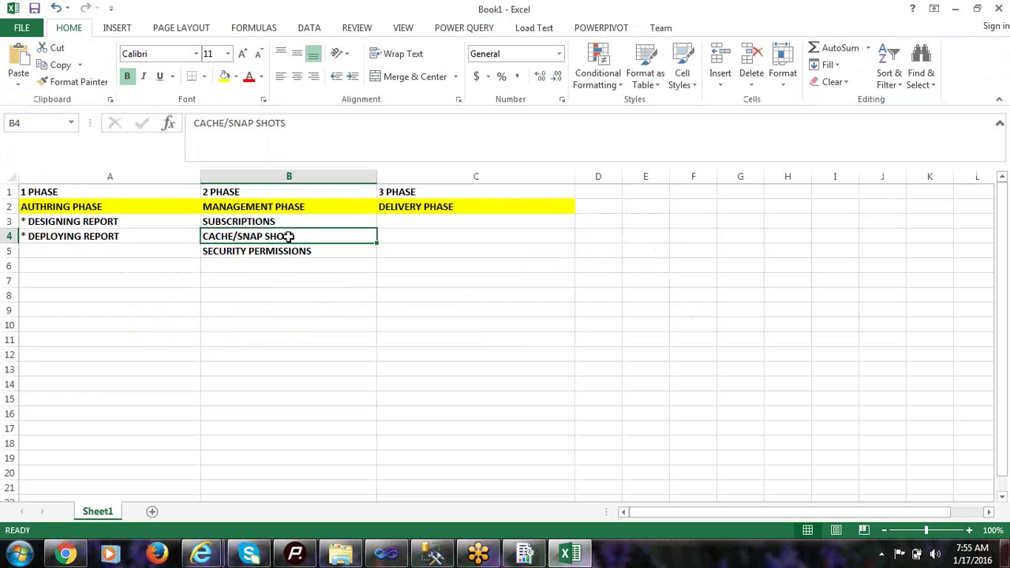
pyautogui.press('Down')
pyautogui.press('Up')
pyautogui.press('Down')
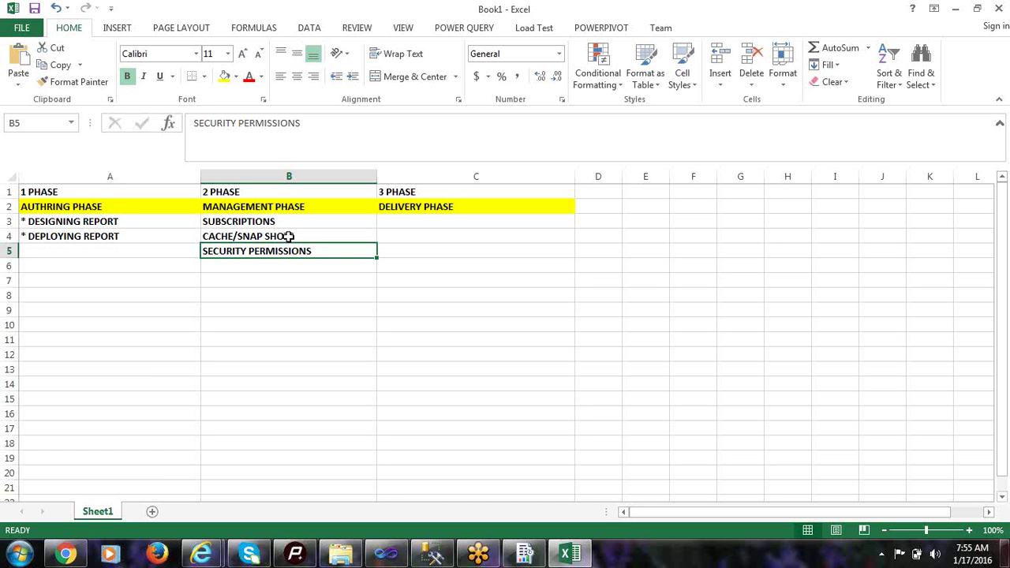
# - Switch to Report Manager and look through the management options offered for the SALES report
pyautogui.moveTo(201, 554)
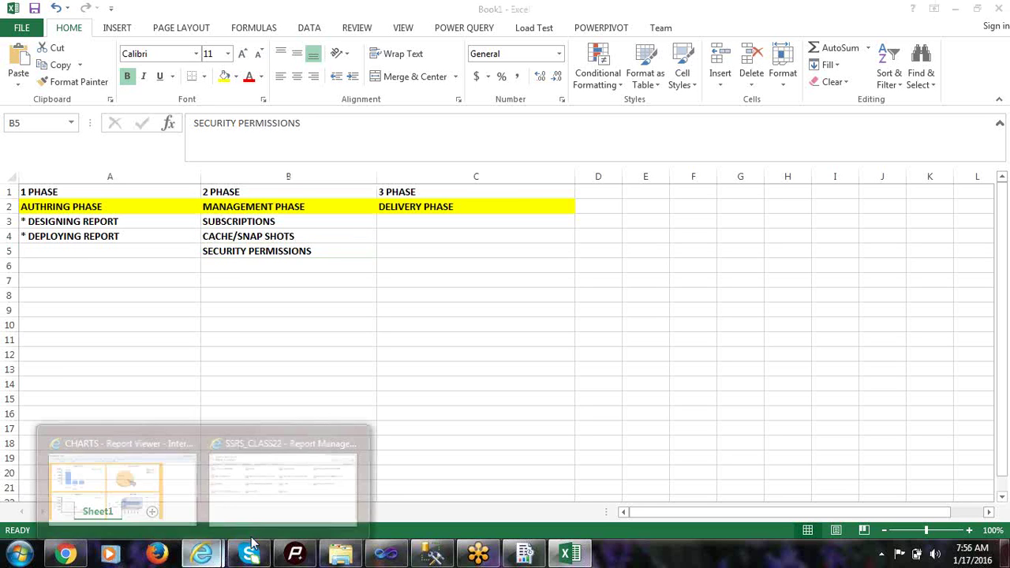
pyautogui.click(288, 487)
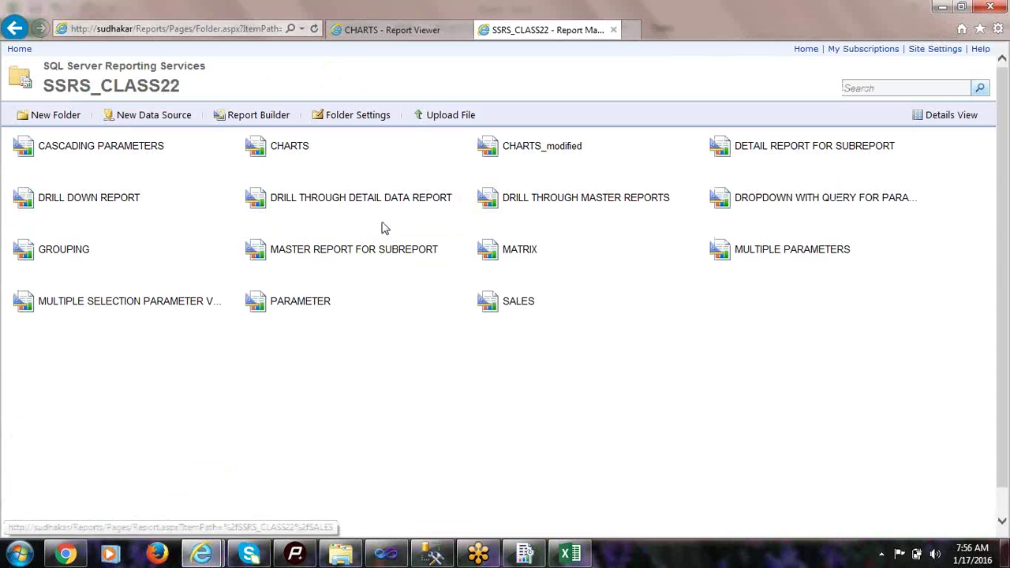
pyautogui.click(696, 302)
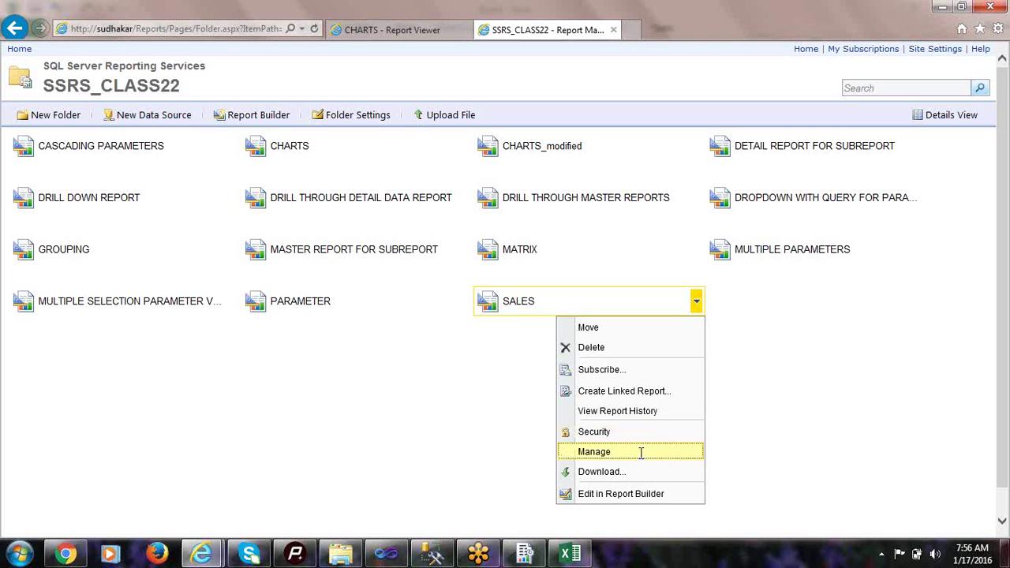
pyautogui.click(805, 413)
# - Return to the Excel sheet and enter AD-HOC REPORTS in cell C3 beneath DELIVERY PHASE
pyautogui.hotkey('alt', 'Tab')
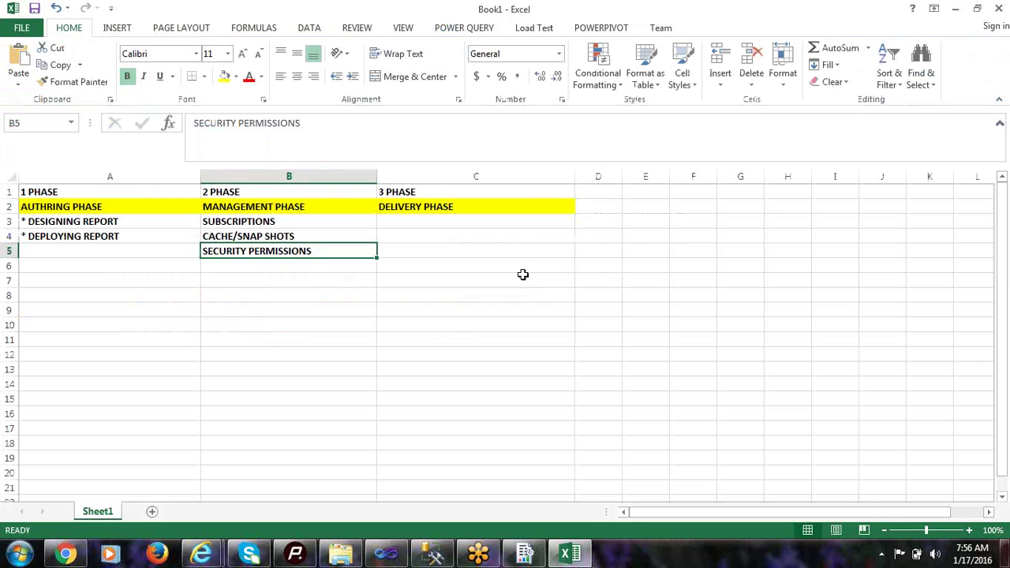
pyautogui.click(435, 222)
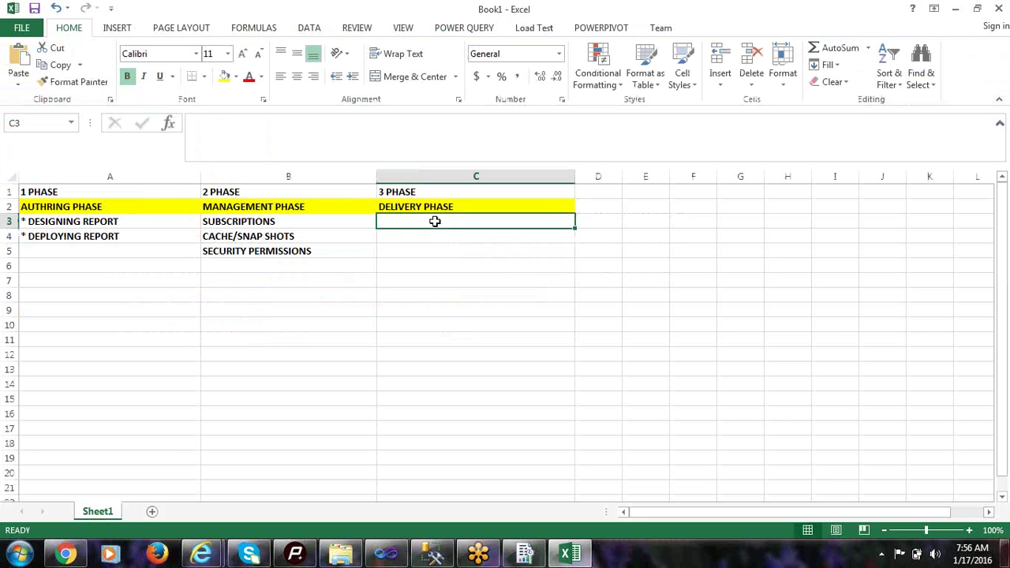
pyautogui.write('AD-H')
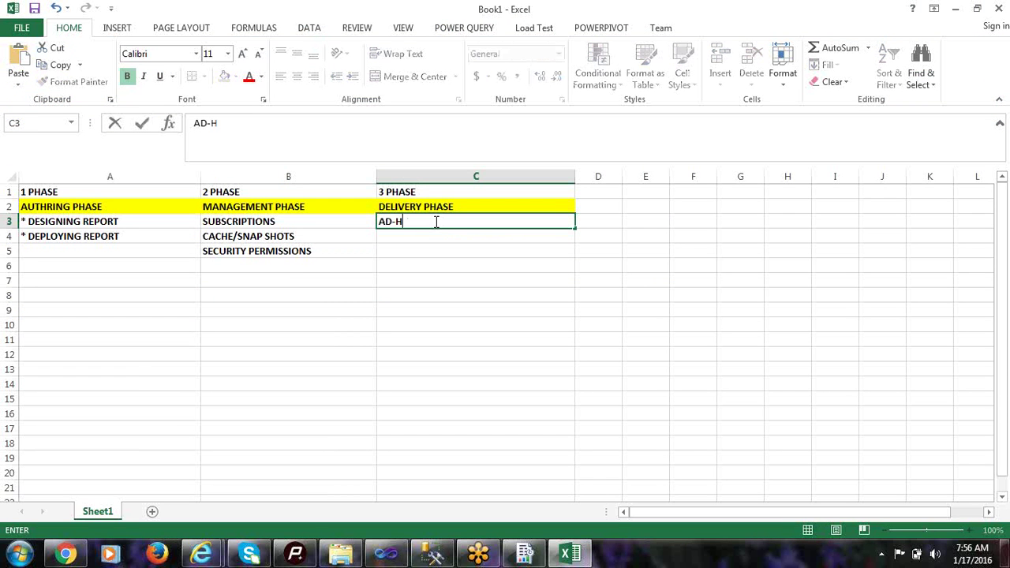
pyautogui.write('OC REPO')
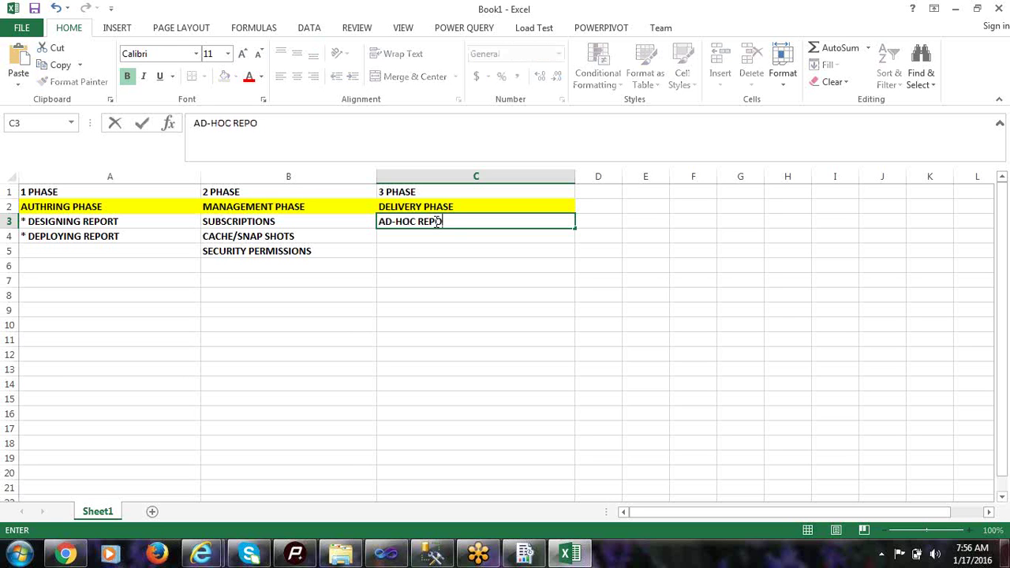
pyautogui.write('RTS')
pyautogui.press('Return')
# - Edit the C3 entry so that it reads PULL TYPE REPORTS (AD-HOC REPORTS)
pyautogui.click(436, 222)
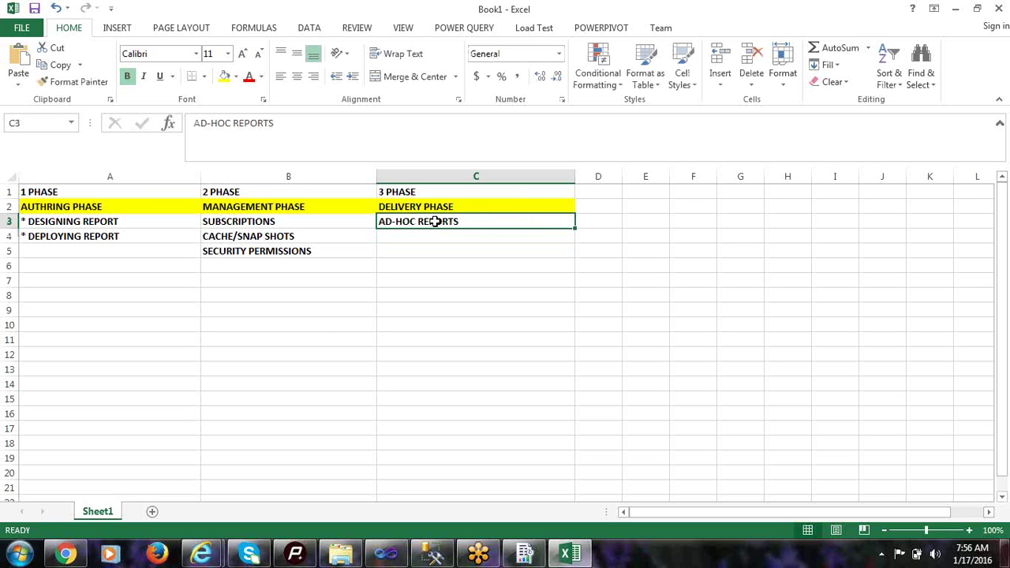
pyautogui.doubleClick(436, 222)
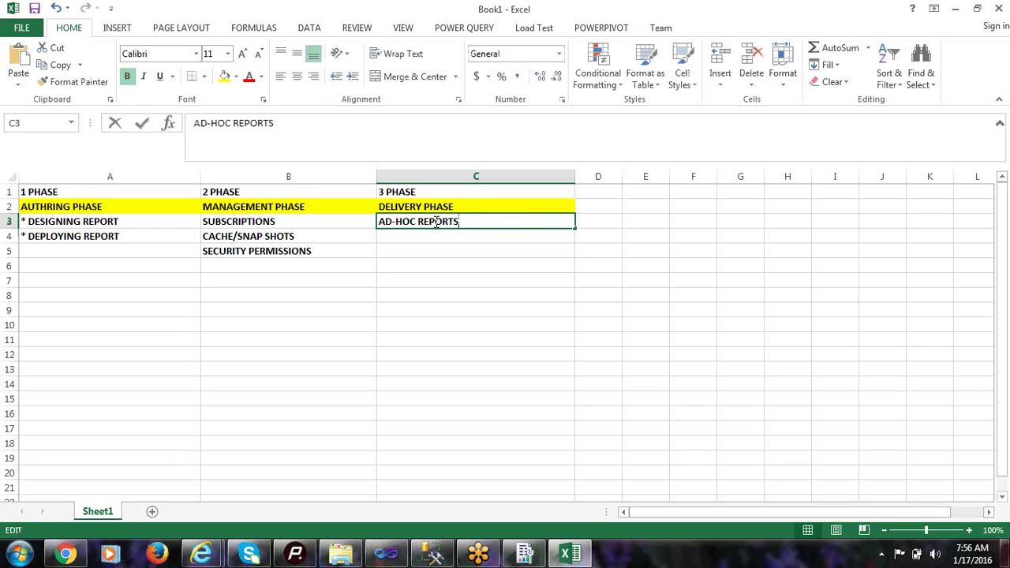
pyautogui.press('Home')
pyautogui.write('P')
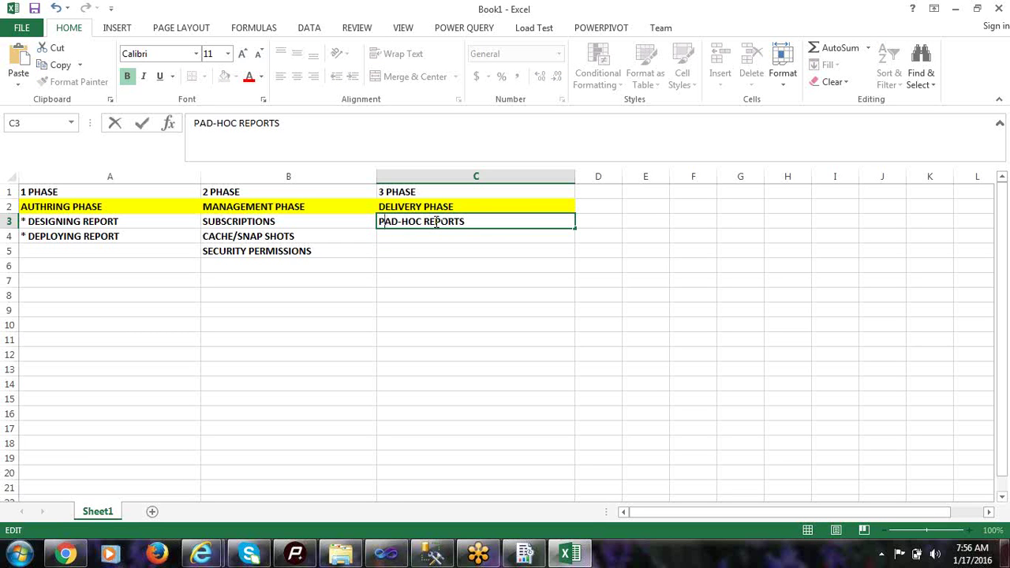
pyautogui.write('ULL TYPE')
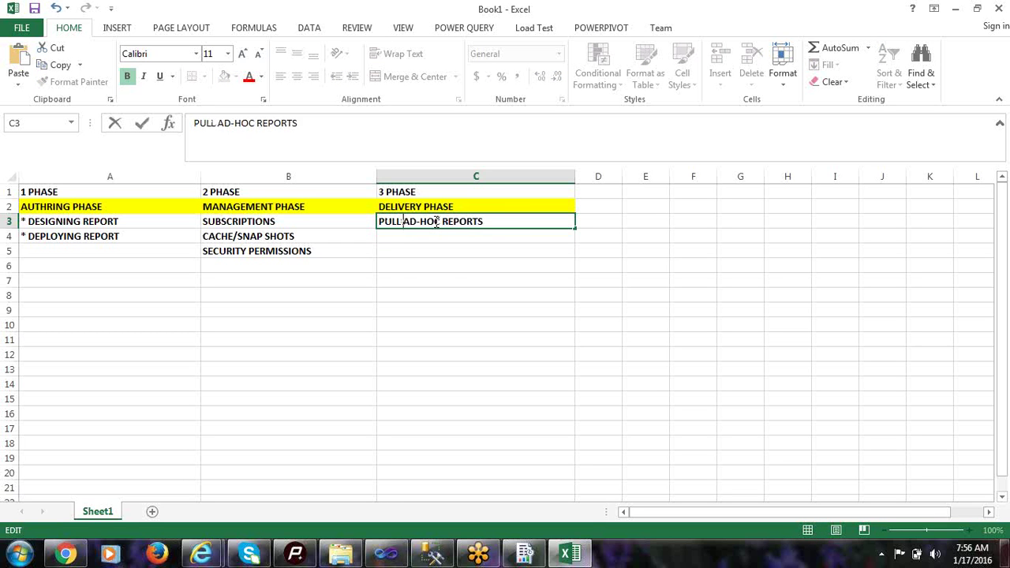
pyautogui.write(' REPORTS')
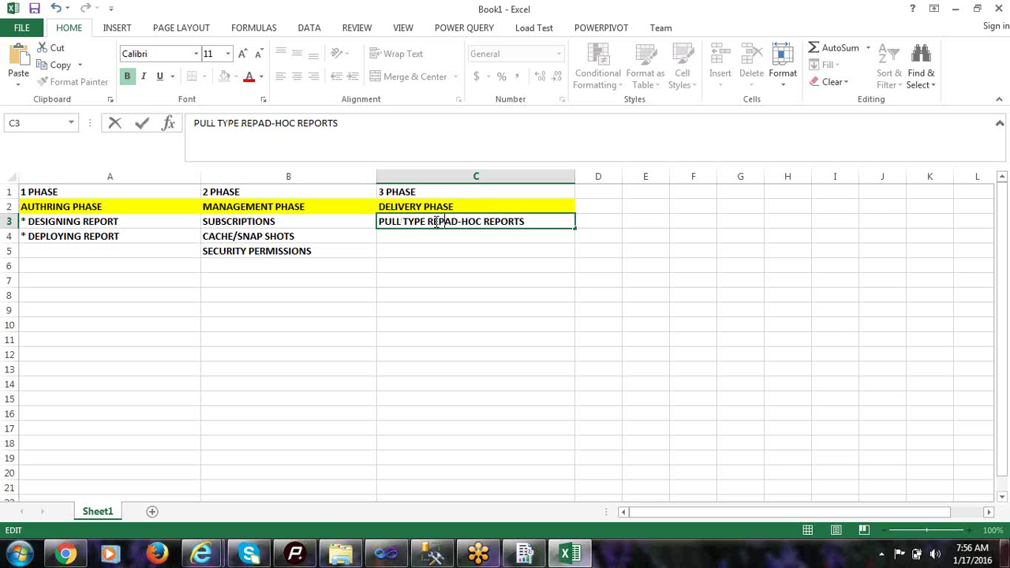
pyautogui.write(' (')
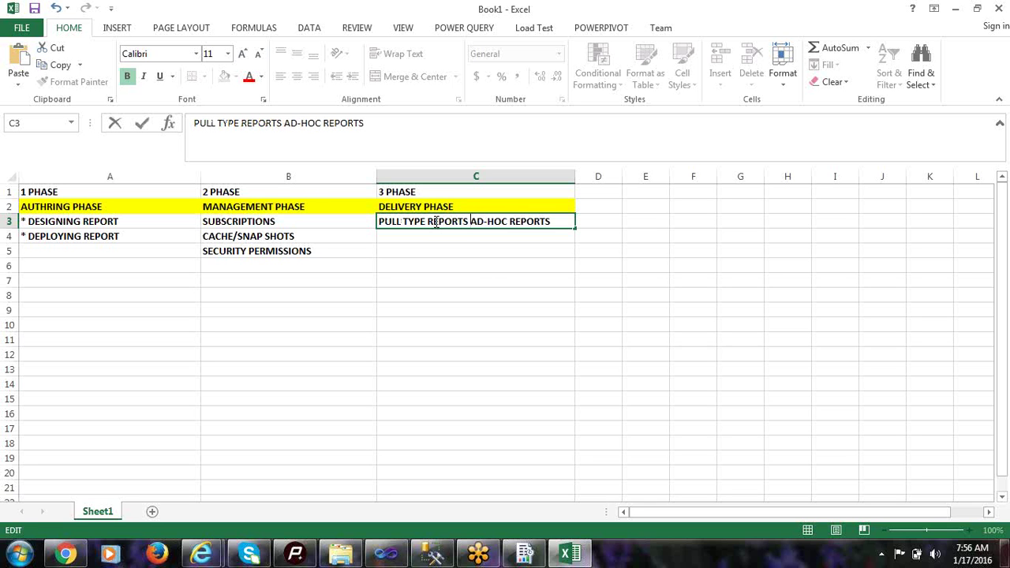
pyautogui.press('End')
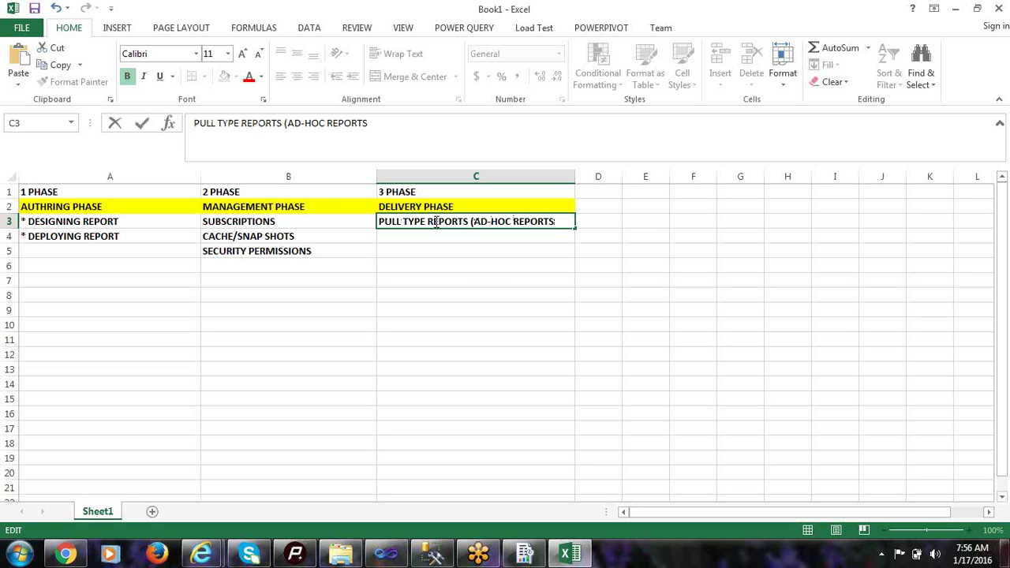
pyautogui.write(')')
pyautogui.press('Return')
# - Enter PUSH TYPE REPORTS in cell C4 and reselect the pull type entry in C3
pyautogui.write('PUSH TY')
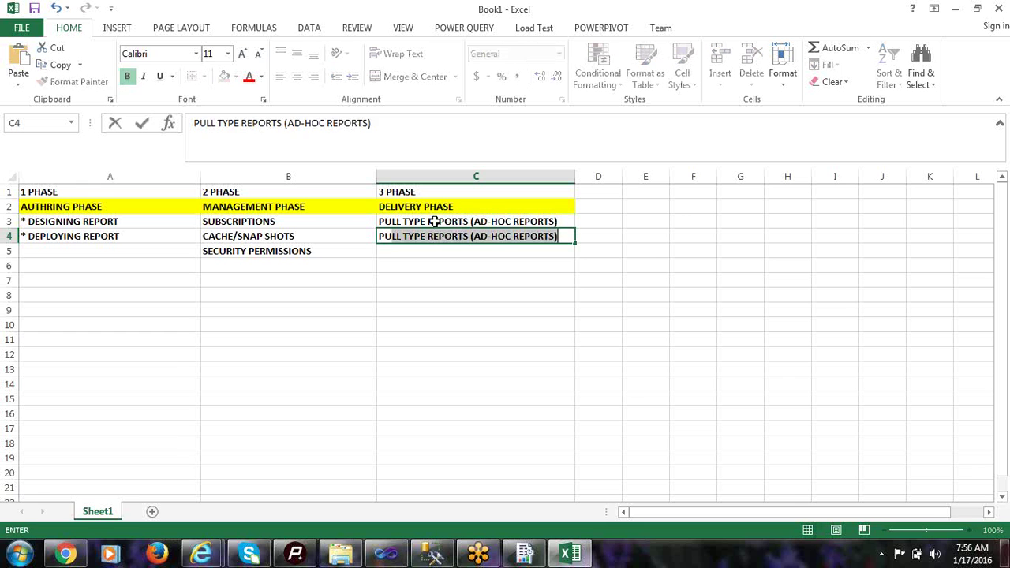
pyautogui.write('P')
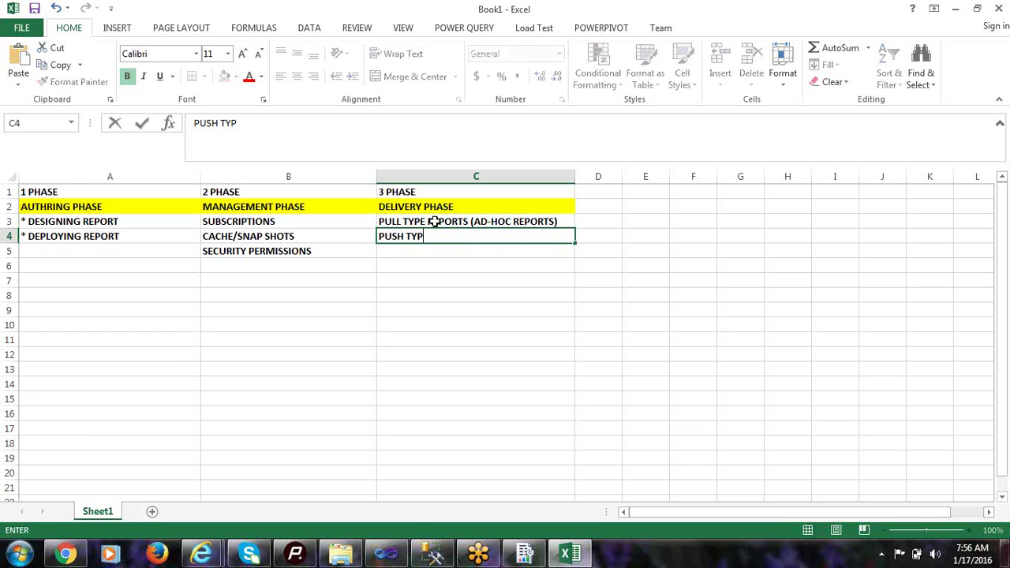
pyautogui.write('E REPORTS')
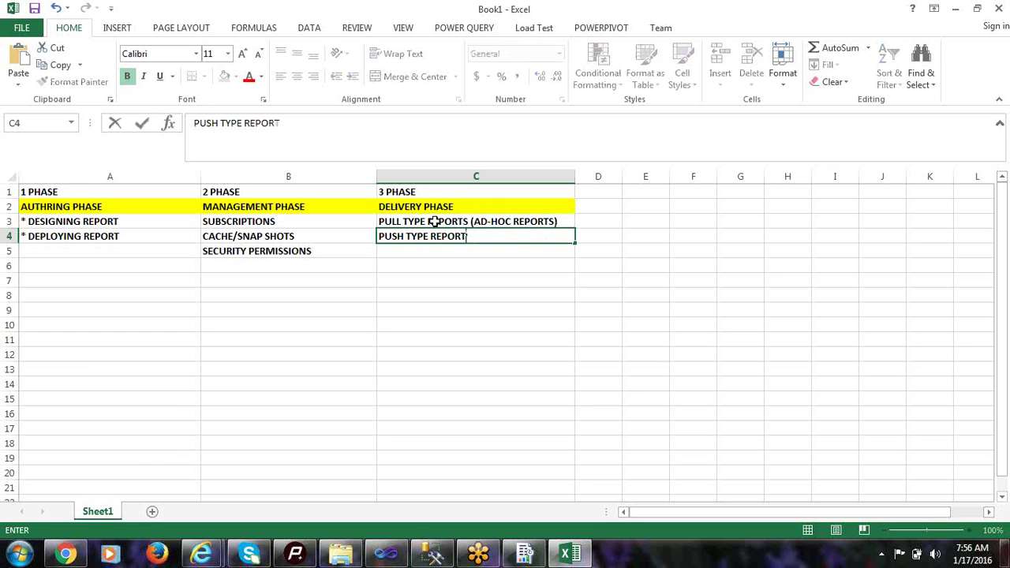
pyautogui.press('Return')
pyautogui.press('Up')
pyautogui.press('Up')
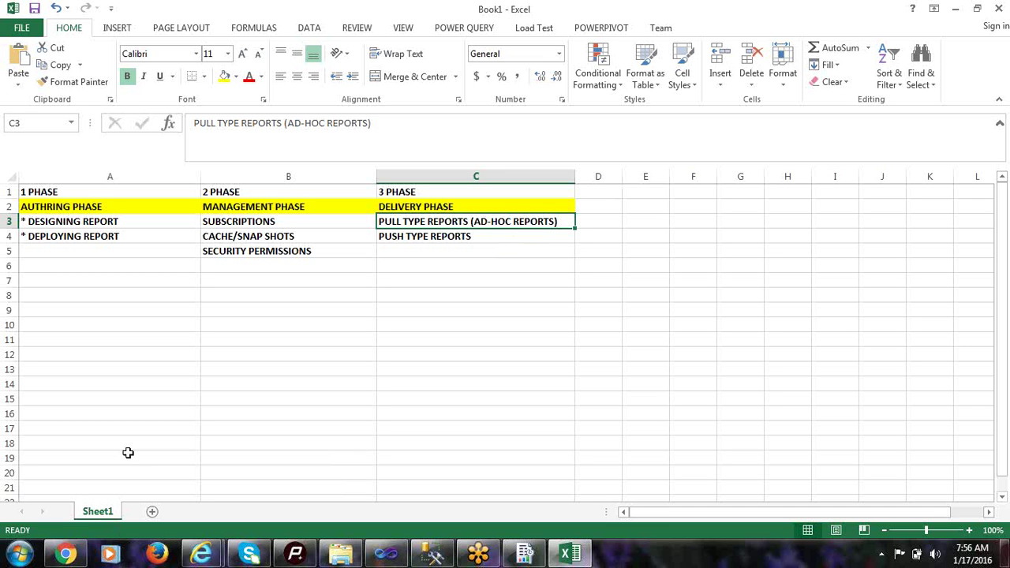
# - Switch to Report Manager and open the SALES report from the SSRS_CLASS22 folder
pyautogui.click(201, 554)
pyautogui.click(282, 509)
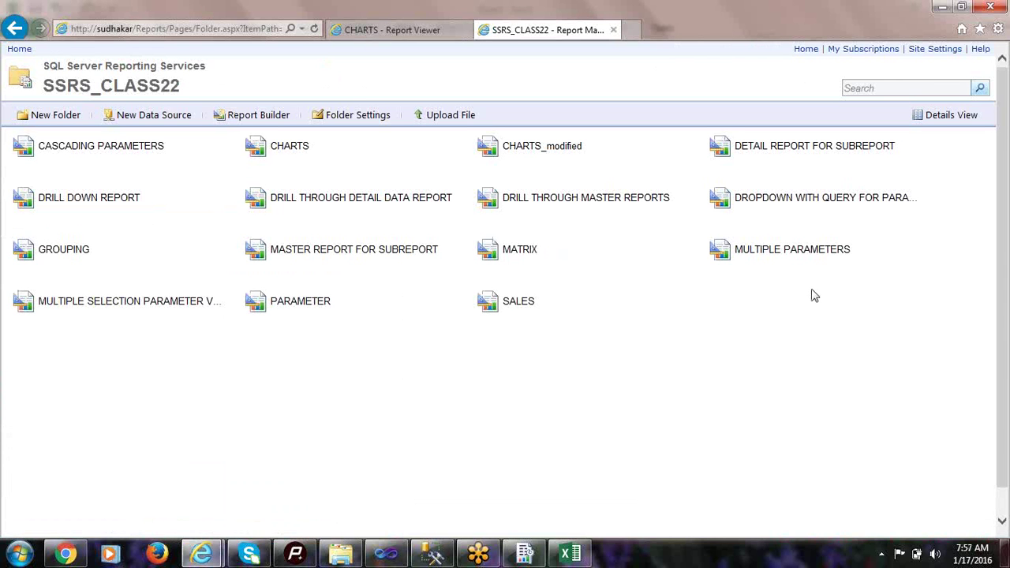
pyautogui.click(518, 306)
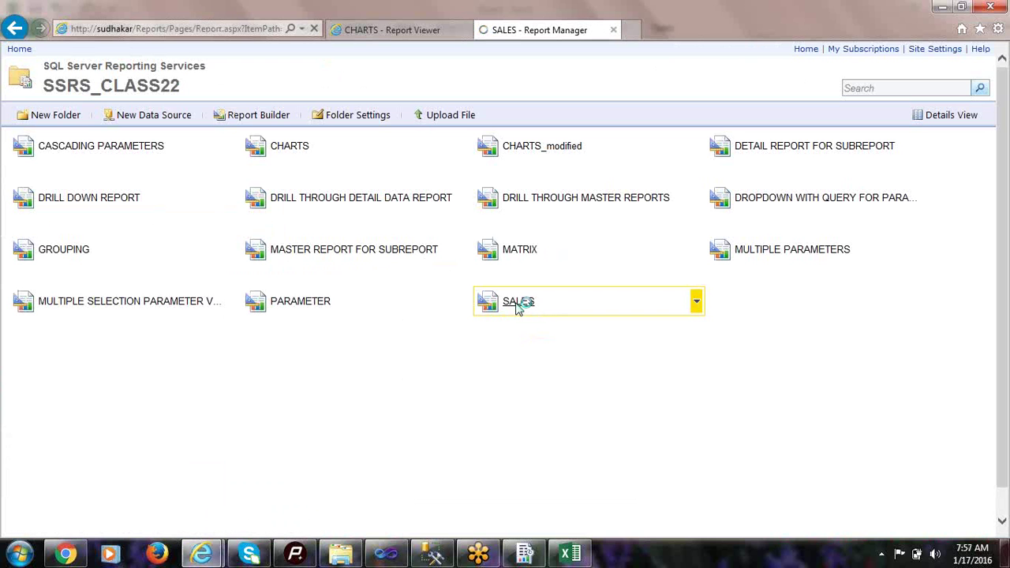
# - Compare the delivery entries in the Excel sheet with the SALES report's rows in Report Manager, closing the advertisement banner there
pyautogui.hotkey('alt', 'Tab')
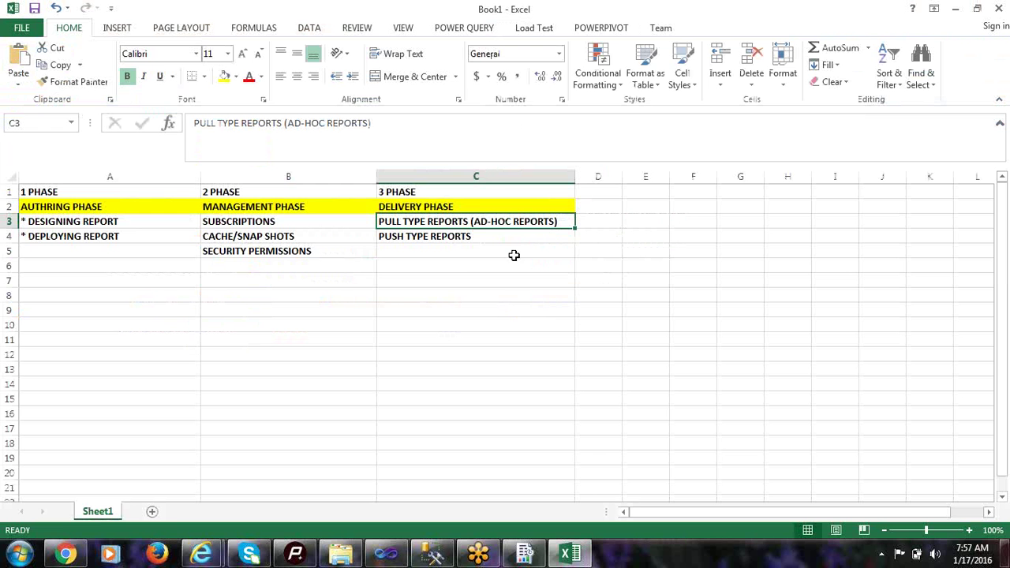
pyautogui.hotkey('alt', 'Tab')
pyautogui.hotkey('alt', 'Tab')
pyautogui.hotkey('alt', 'Tab')
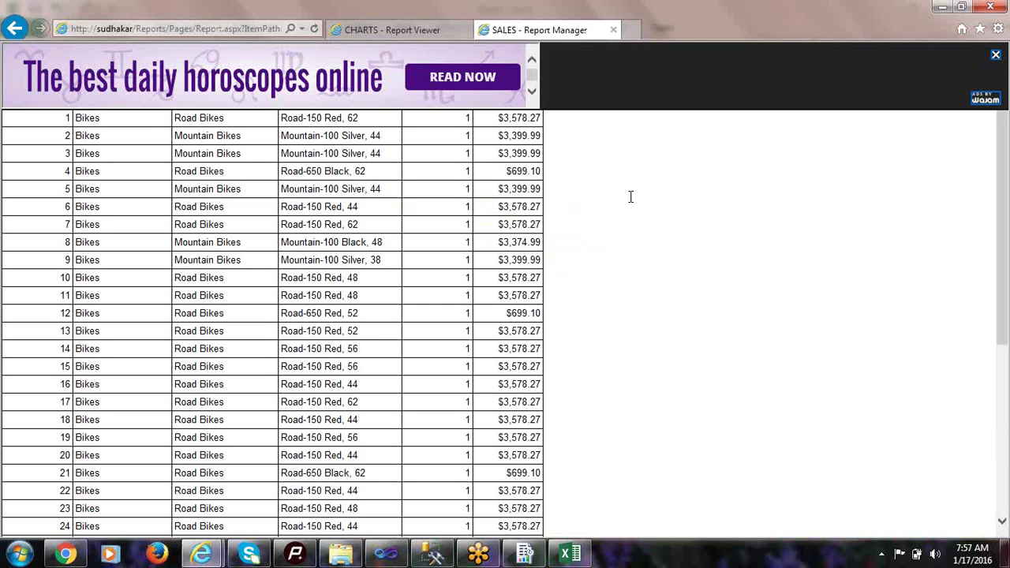
pyautogui.scroll(-4, 629, 196)
pyautogui.scroll(4, 629, 196)
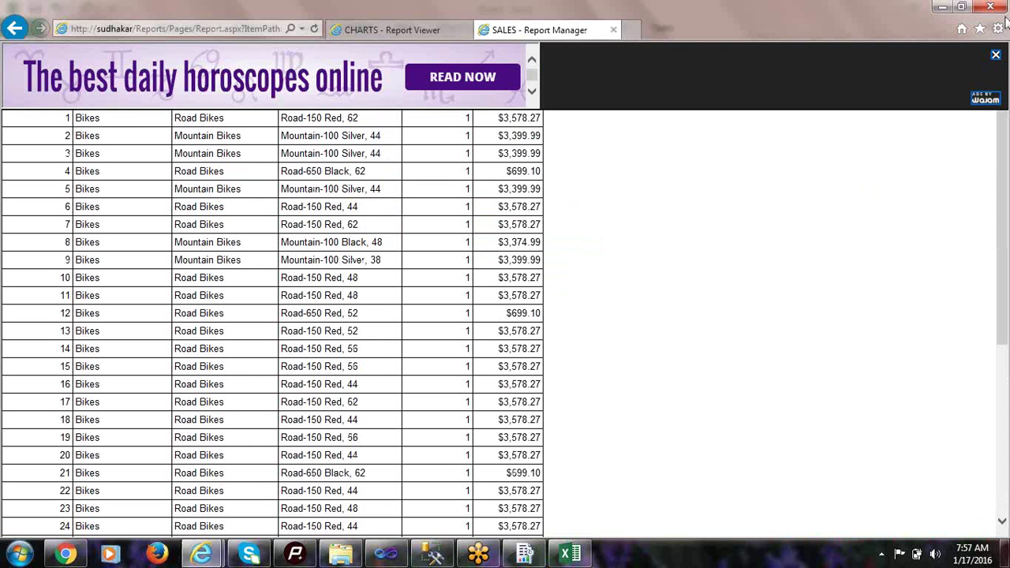
pyautogui.click(995, 56)
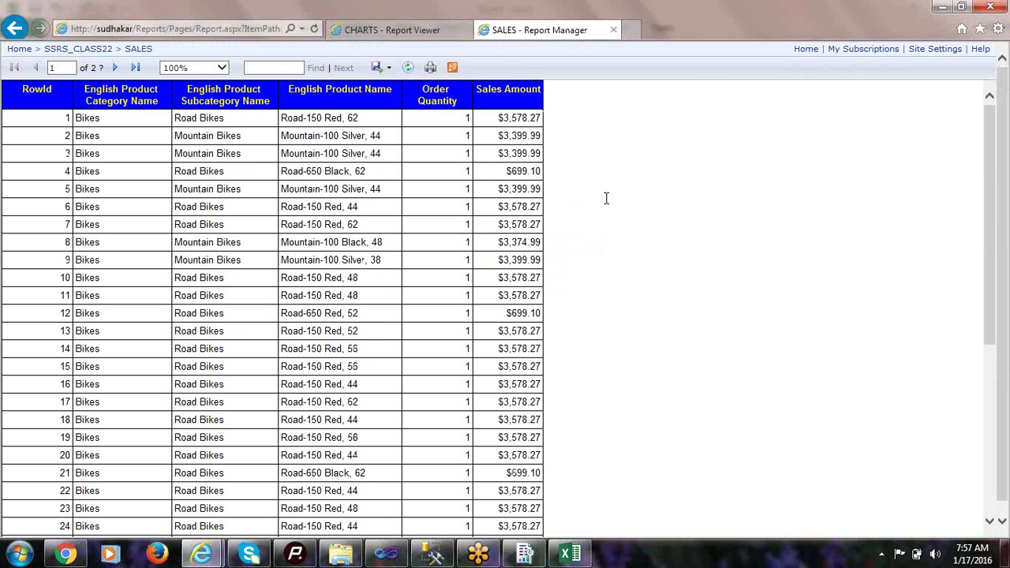
# - Return to the Excel sheet and review the AD-HOC REPORTS wording of the pull type entry in C3
pyautogui.hotkey('alt', 'Tab')
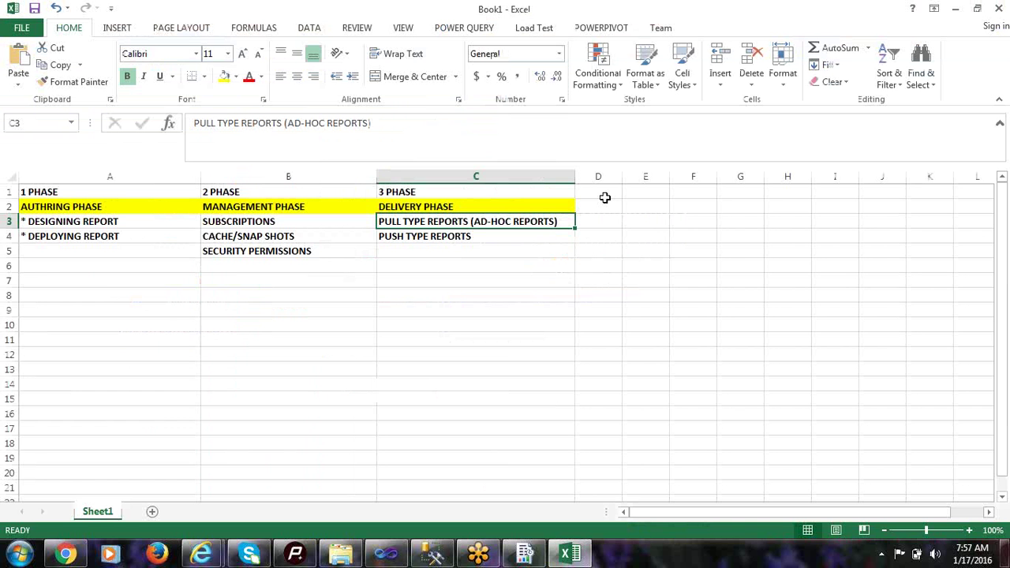
pyautogui.press('Down')
pyautogui.press('Up')
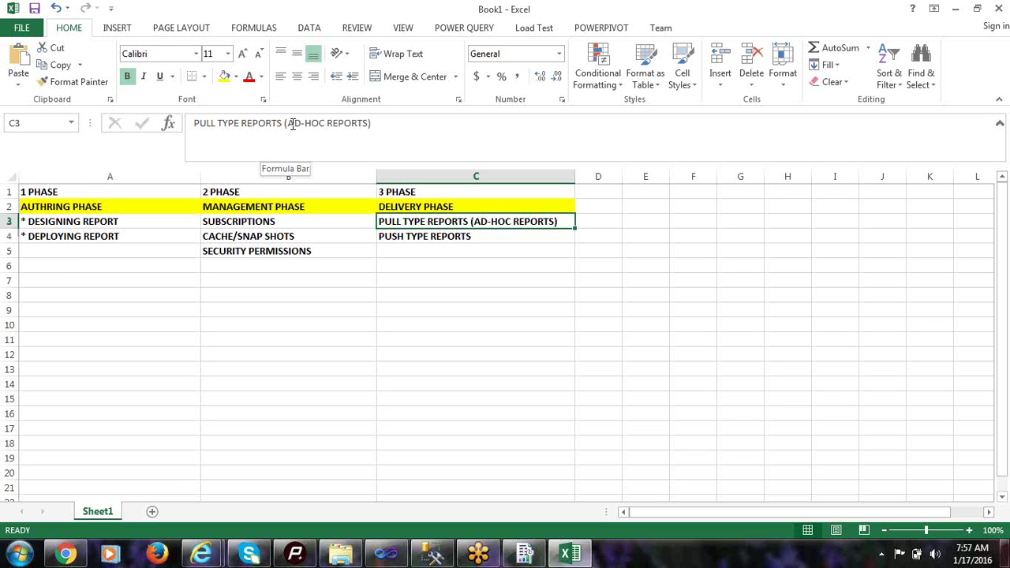
pyautogui.moveTo(287, 123); pyautogui.dragTo(370, 125)
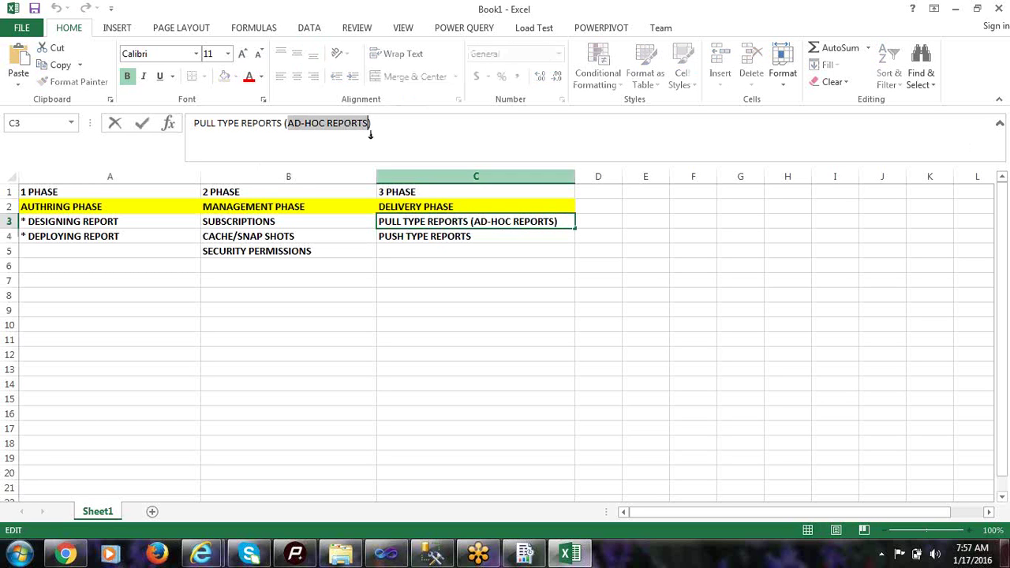
pyautogui.press('Return')
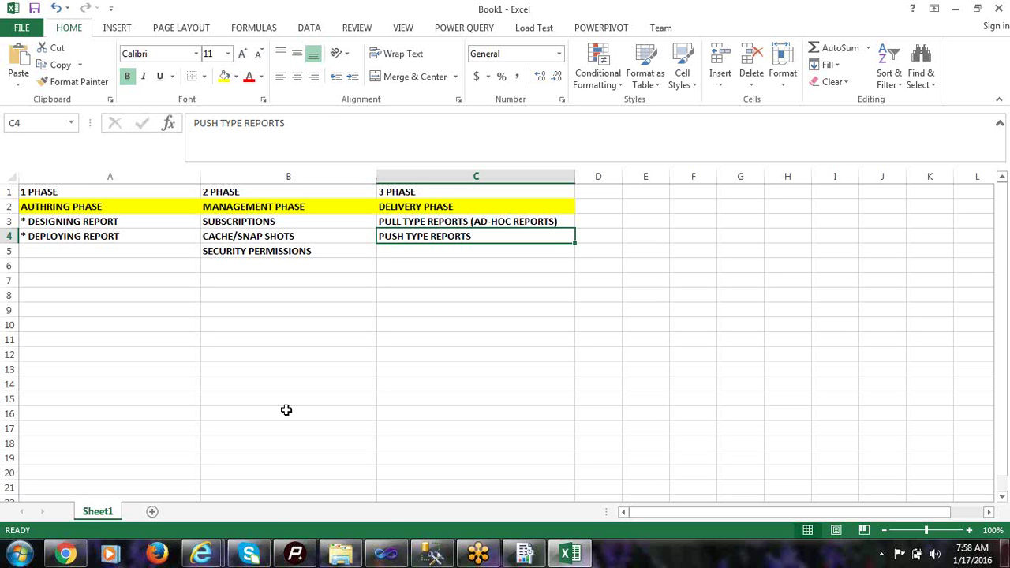
# - Append (SUBSCRIPTIONS) to the PUSH TYPE REPORTS entry in cell C4
pyautogui.doubleClick(489, 236)
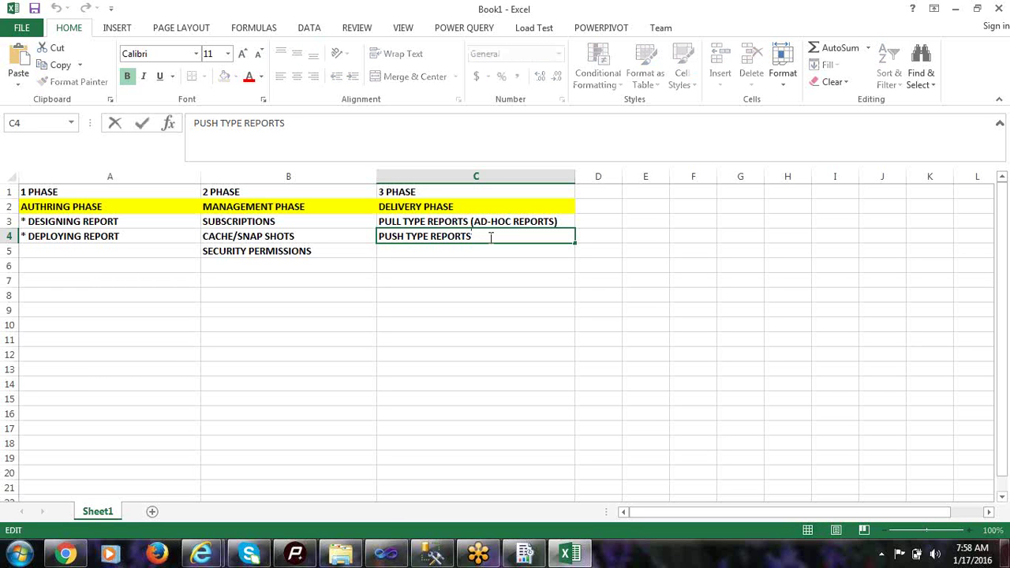
pyautogui.write('()')
pyautogui.press('Left')
pyautogui.write('SUBSCR')
pyautogui.write('IPTIONS')
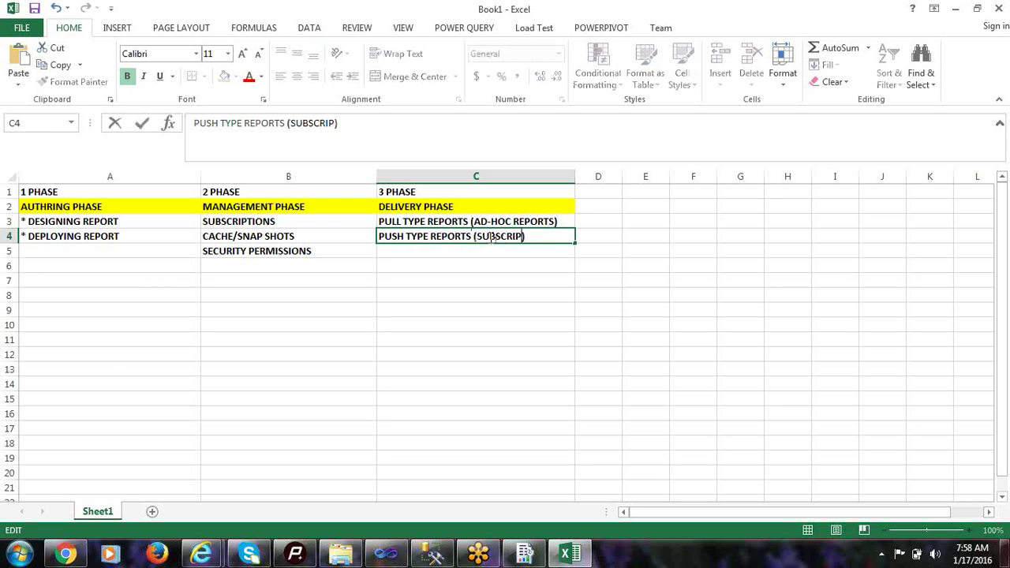
pyautogui.press('Return')
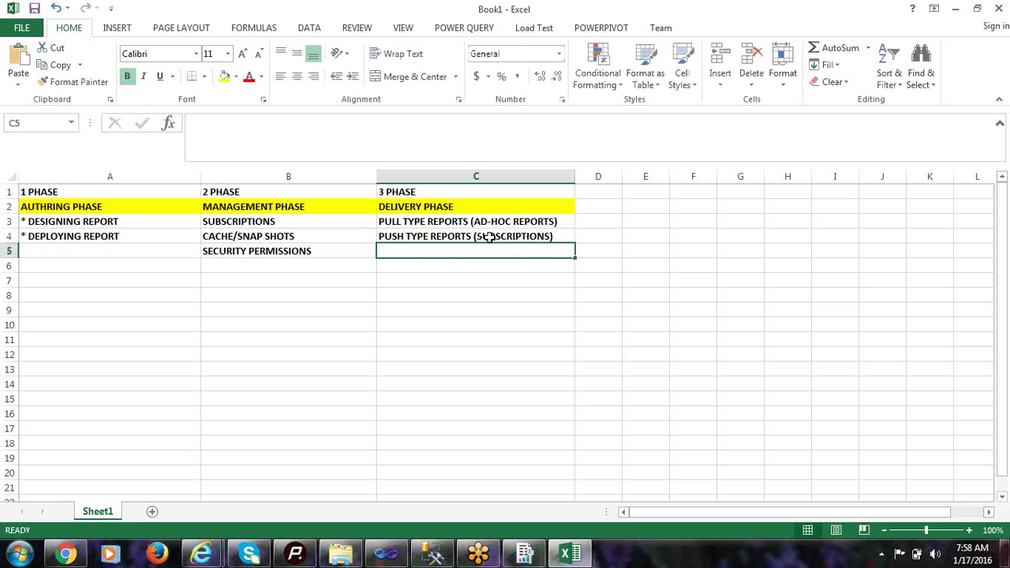
# - Enter * E-MAIL DELIVERY in cell C5 beneath the push type reports entry
pyautogui.write('* E')
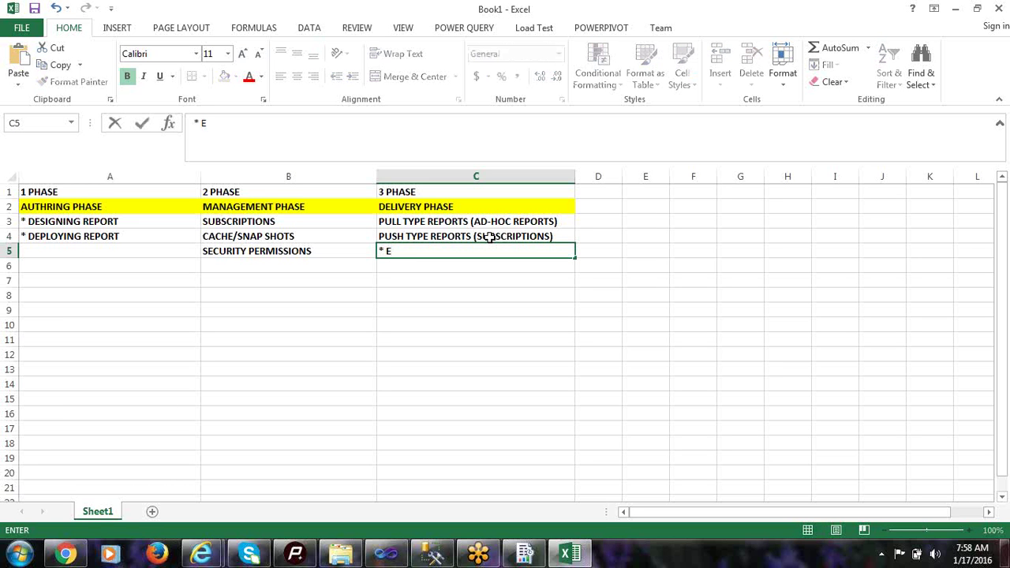
pyautogui.write('-MAIL DELIVERY')
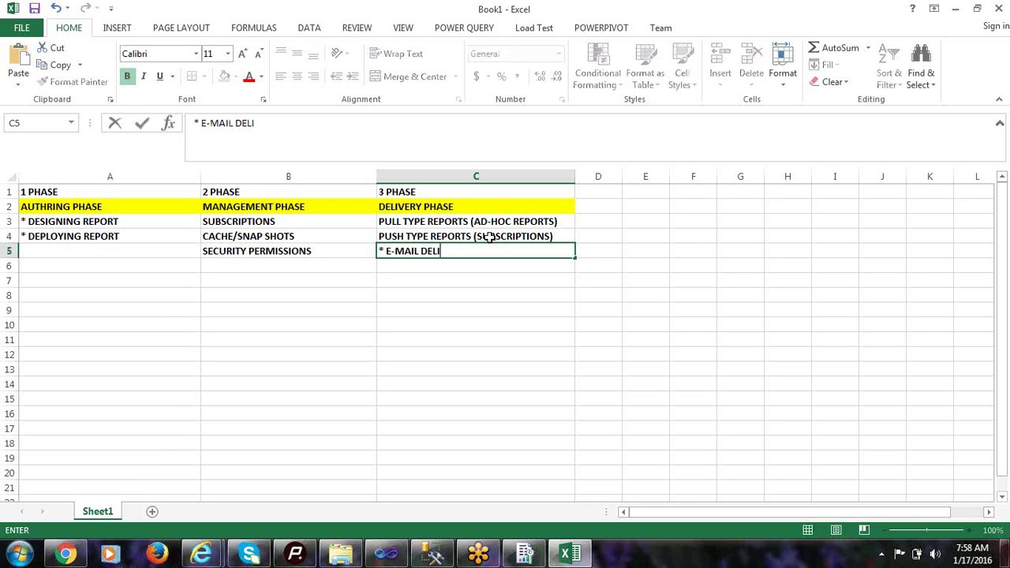
pyautogui.press('Return')
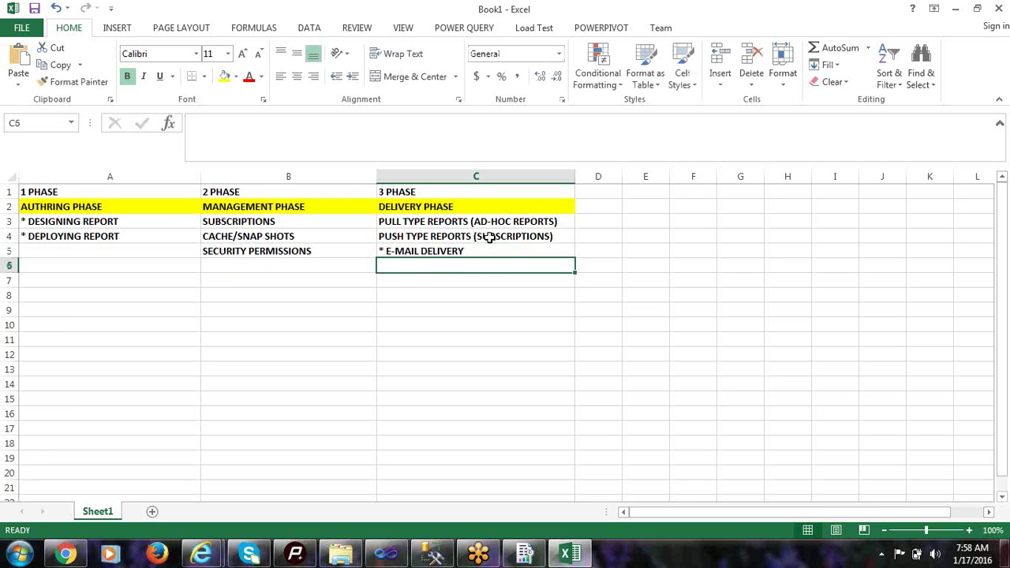
# - Enter * WINDOWS FILE SHARE MODE in cell C6 and reselect the e-mail delivery entry in C5
pyautogui.write('* ')
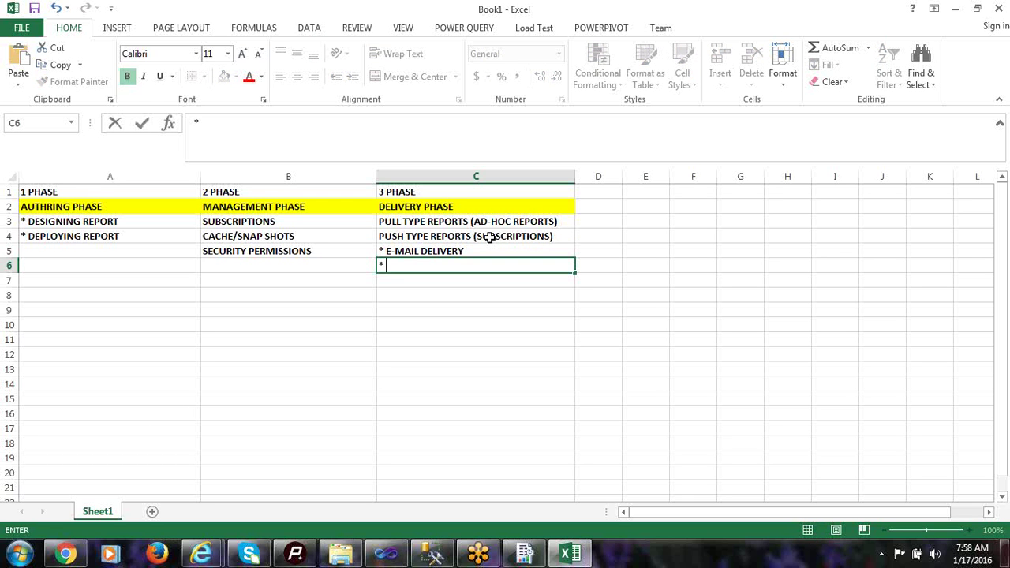
pyautogui.write('WINDOW')
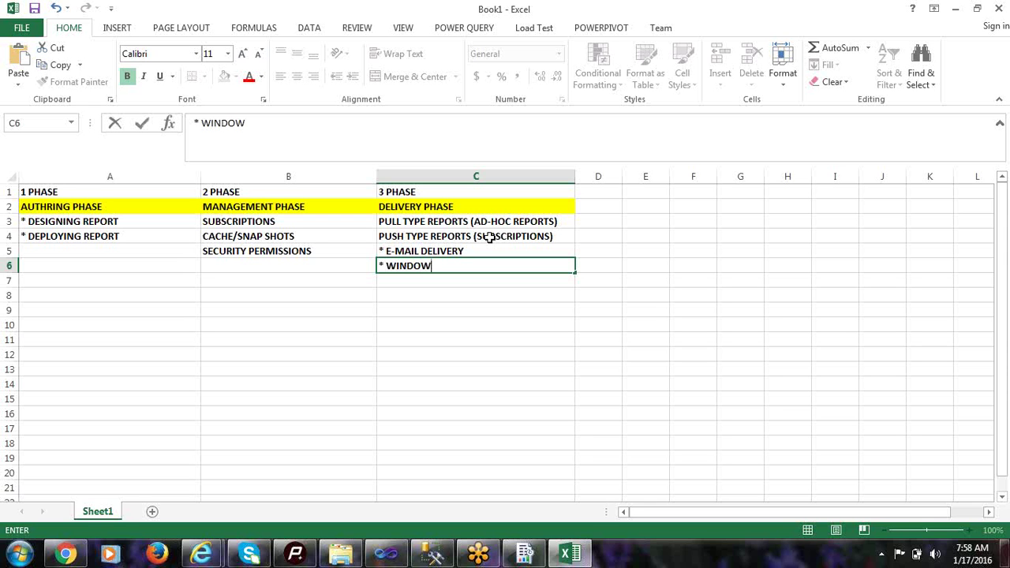
pyautogui.write('S FILE SHARE MOD')
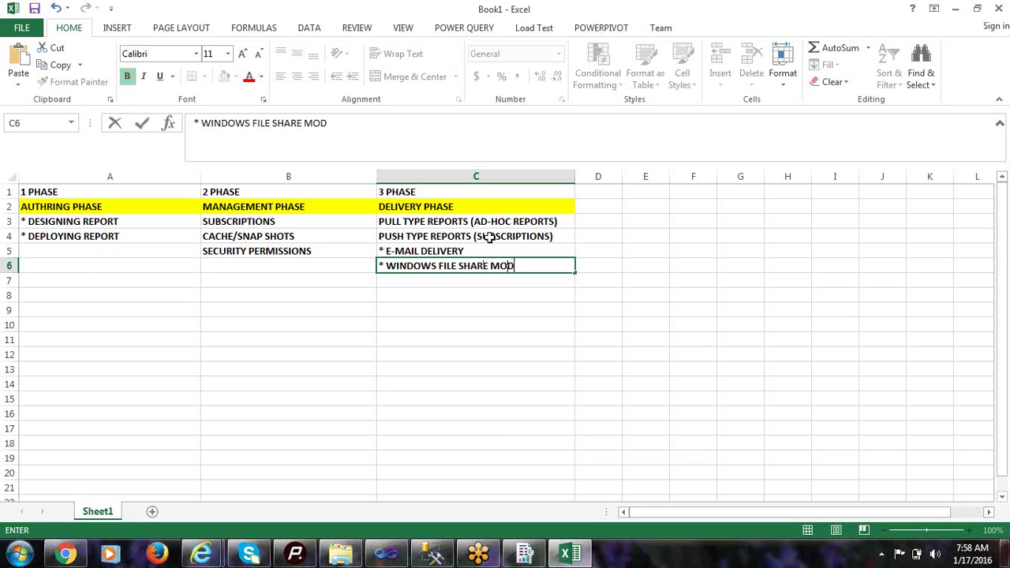
pyautogui.write('E')
pyautogui.press('Return')
pyautogui.press('Up')
pyautogui.press('Up')
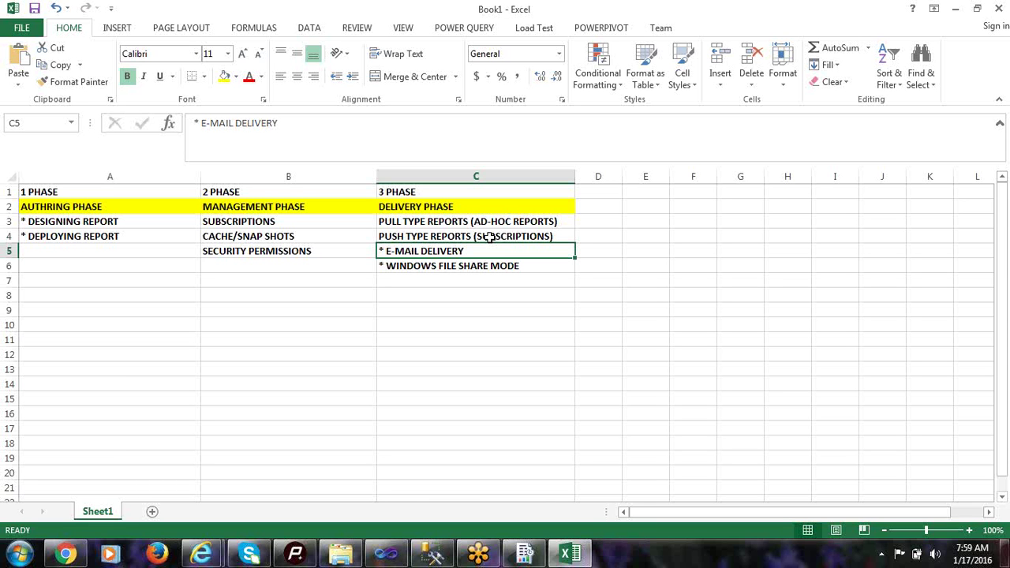
# - Review the e-mail delivery and Windows file share entries in C5 and C6, and return to the first phase column
pyautogui.press('Down')
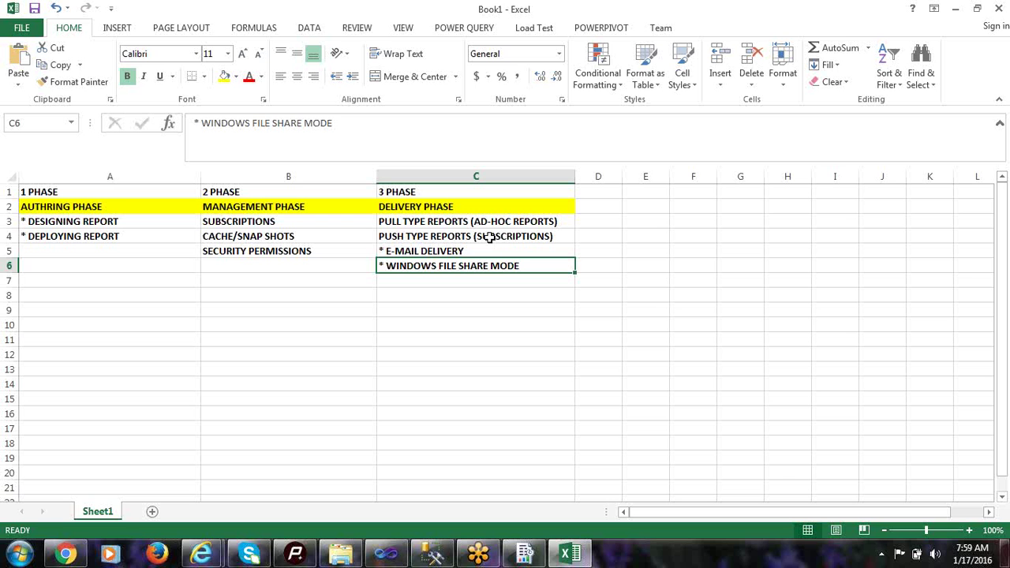
pyautogui.press('Up')
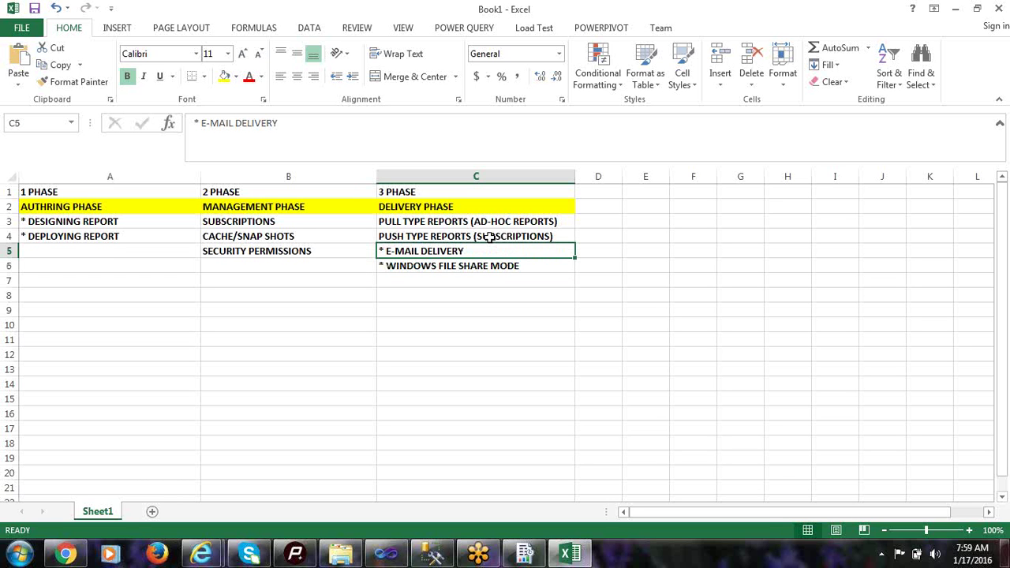
pyautogui.hotkey('shift', 'space')
pyautogui.press('Down')
pyautogui.press('Up')
pyautogui.press('Down')
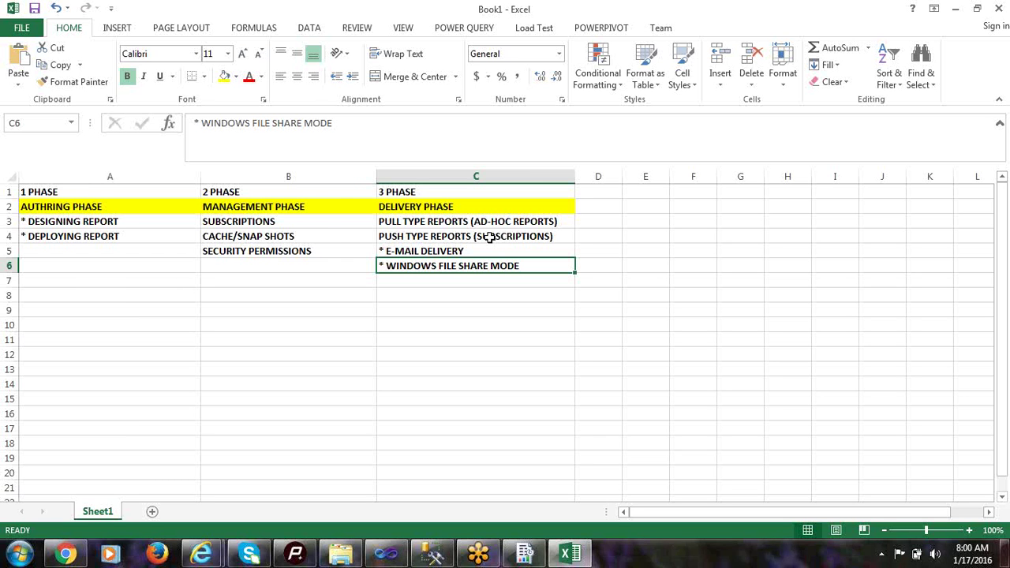
pyautogui.press('Left')
pyautogui.press('Left')
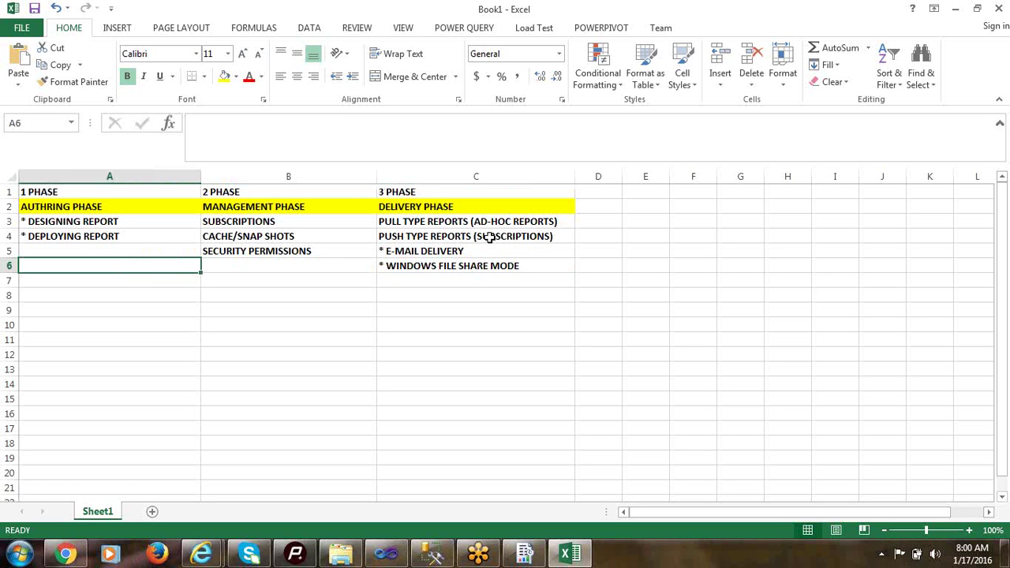
pyautogui.press('Up')
pyautogui.press('Up')
pyautogui.press('Up')
pyautogui.press('Up')
pyautogui.press('Up')
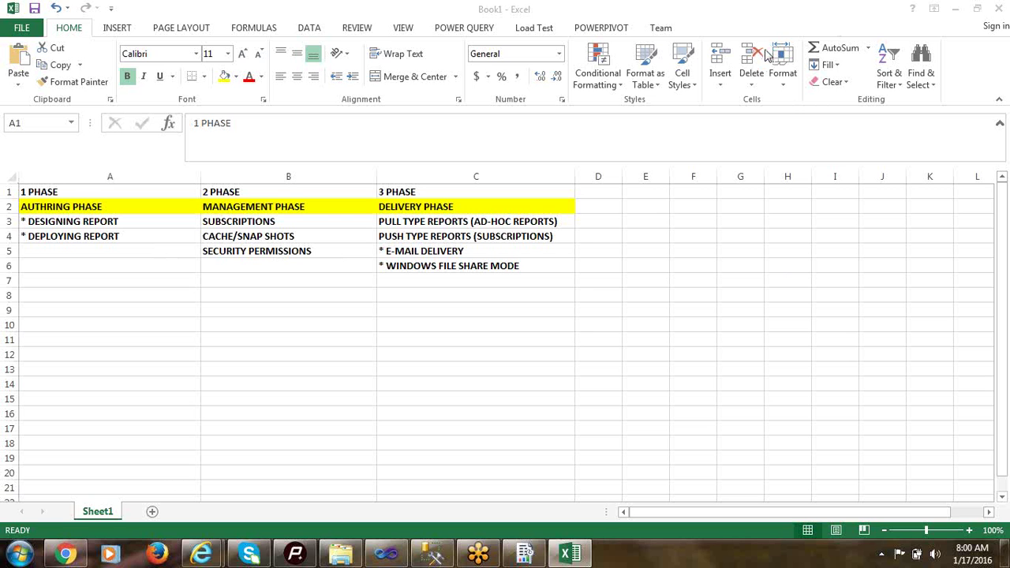
pyautogui.click(651, 11)
pyautogui.click(118, 246)
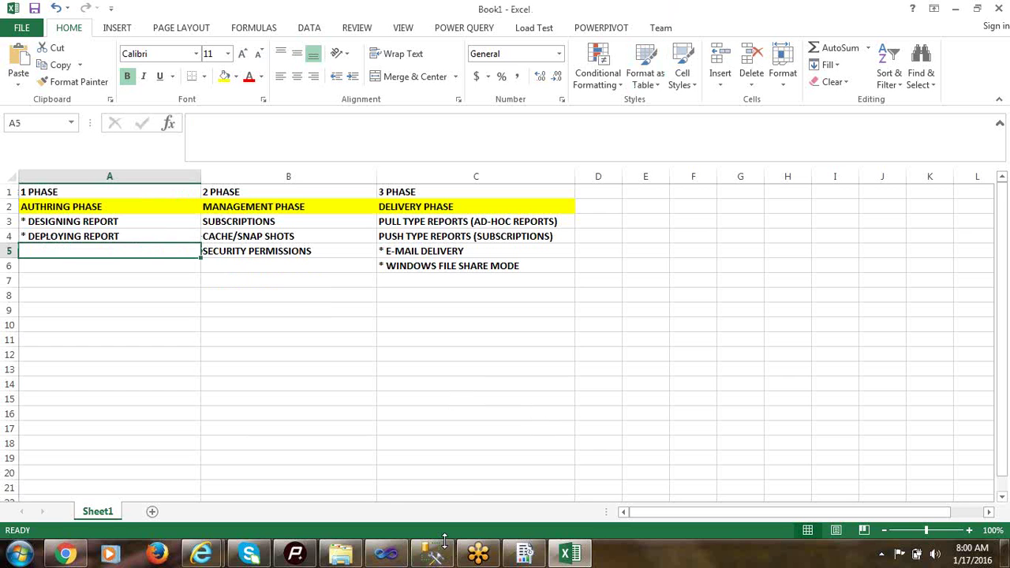
# - Switch to Visual Studio and start a new project using the Report Server Project template from Reporting Services
pyautogui.click(386, 555)
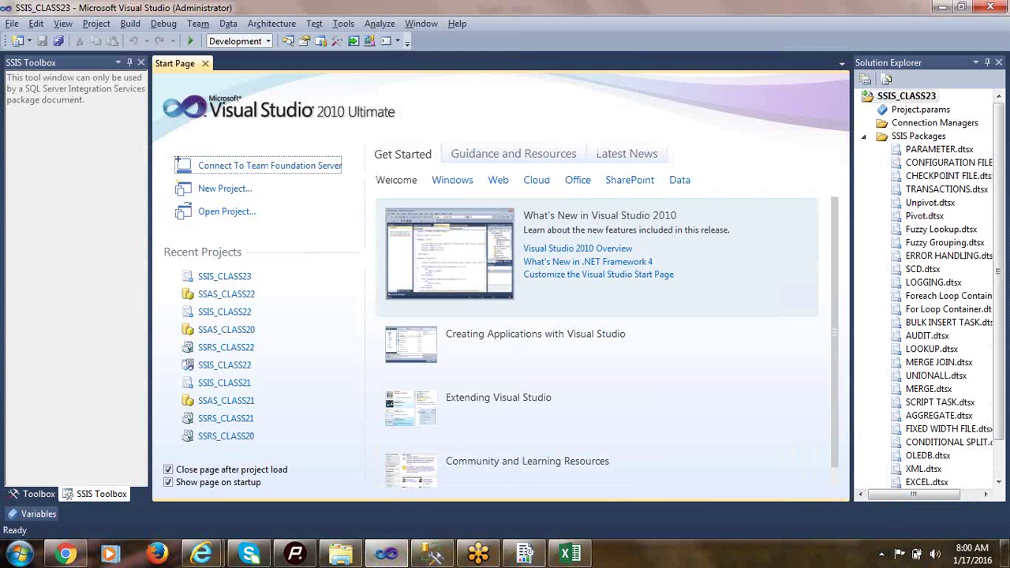
pyautogui.click(220, 190)
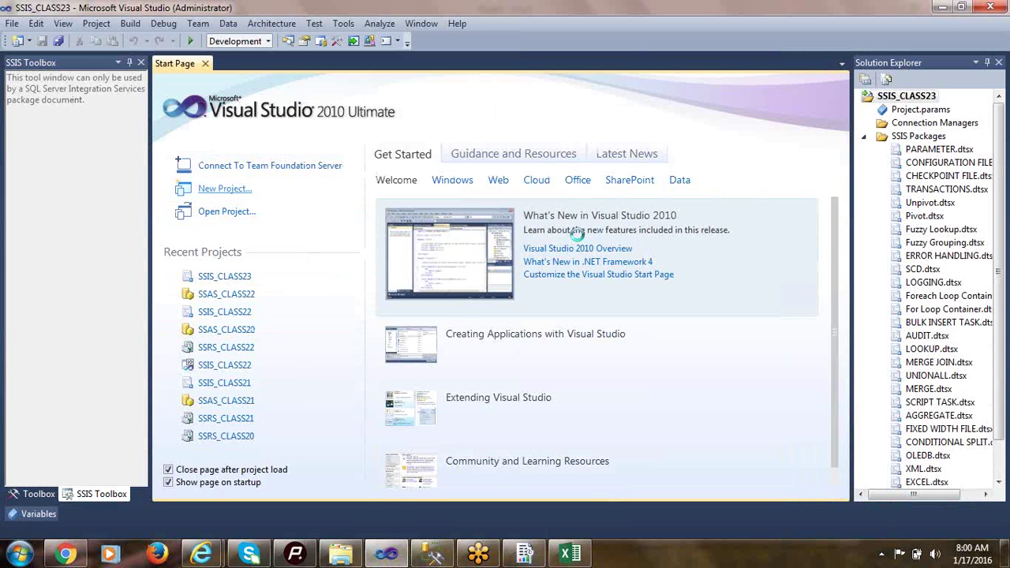
pyautogui.click(341, 554)
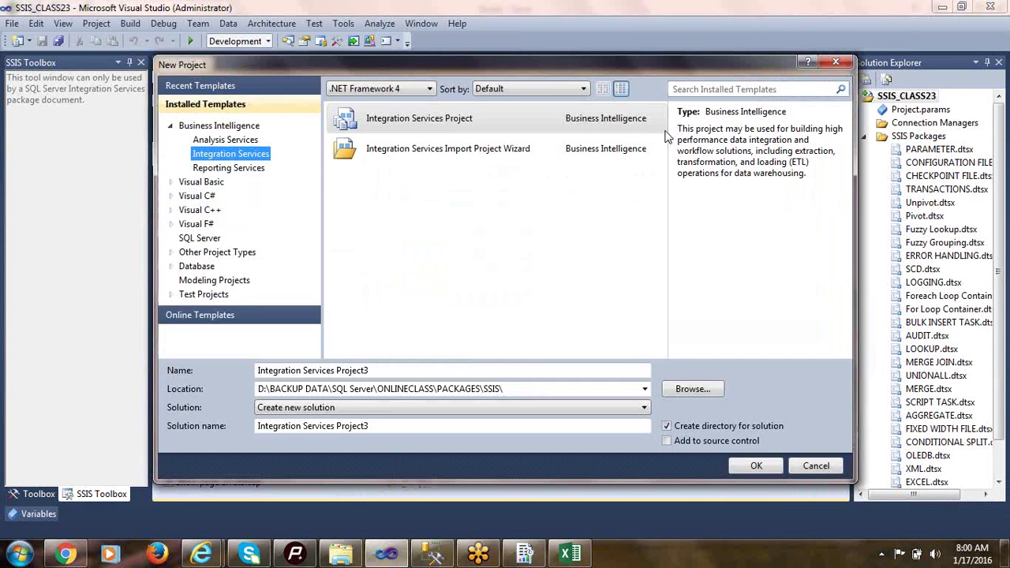
pyautogui.click(226, 170)
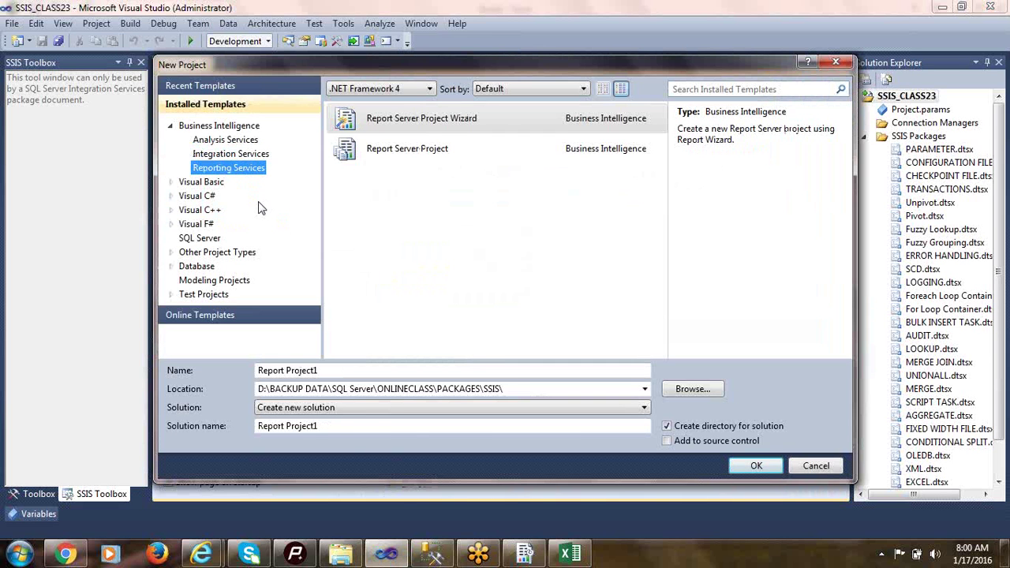
pyautogui.click(461, 154)
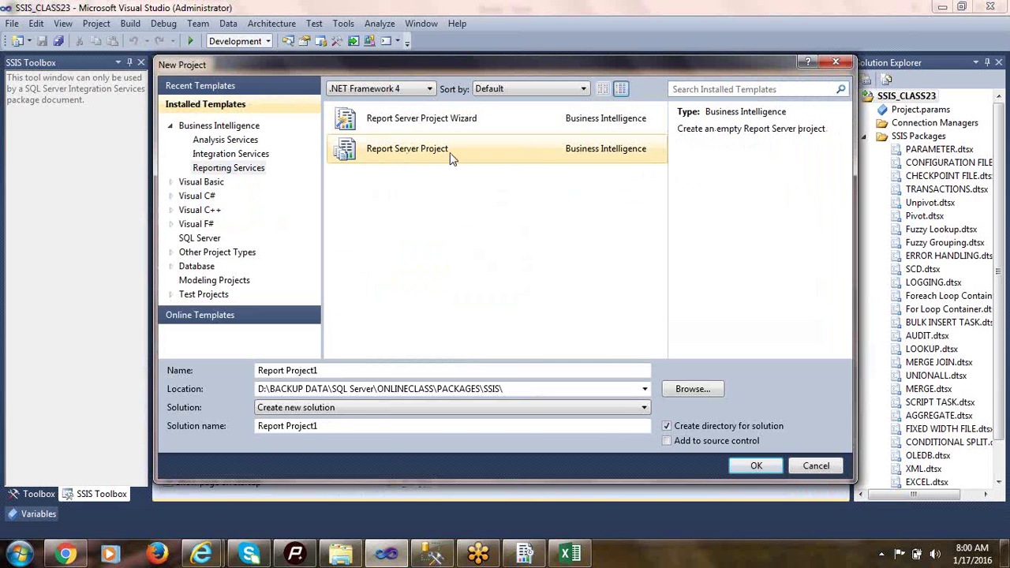
# - Set the new project's location to the SSRS folder inside PACKAGES
pyautogui.click(699, 390)
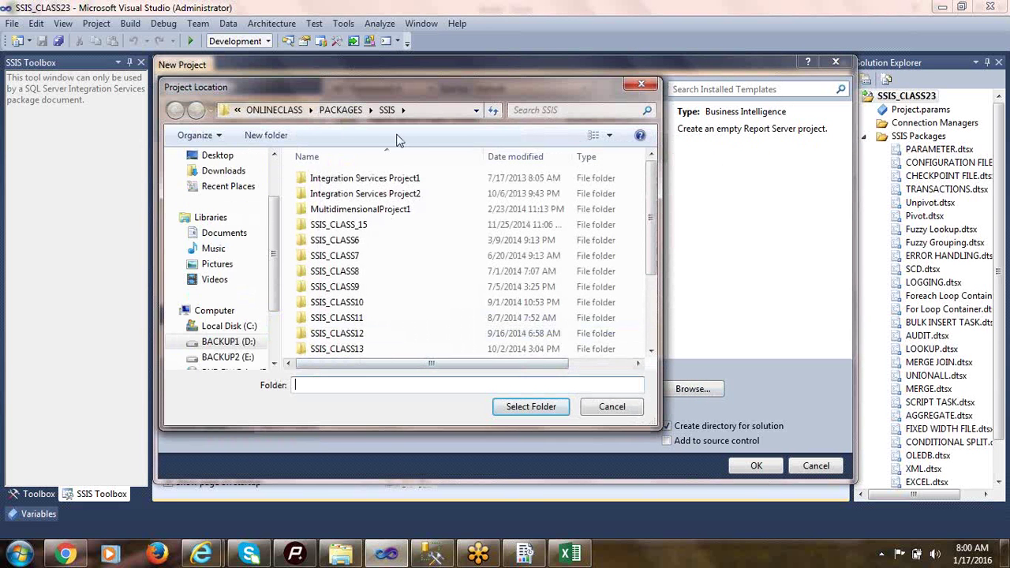
pyautogui.click(340, 109)
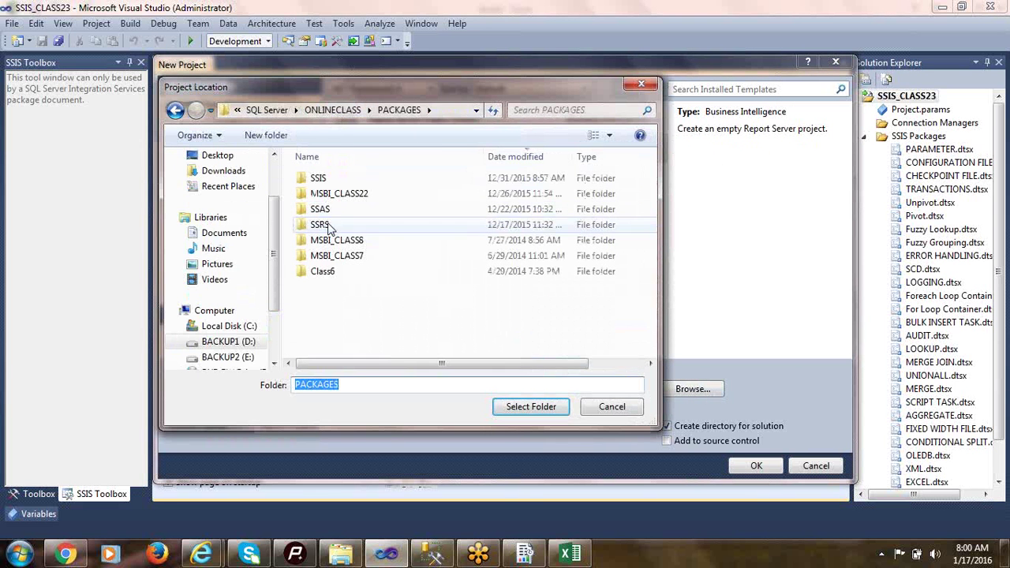
pyautogui.doubleClick(333, 225)
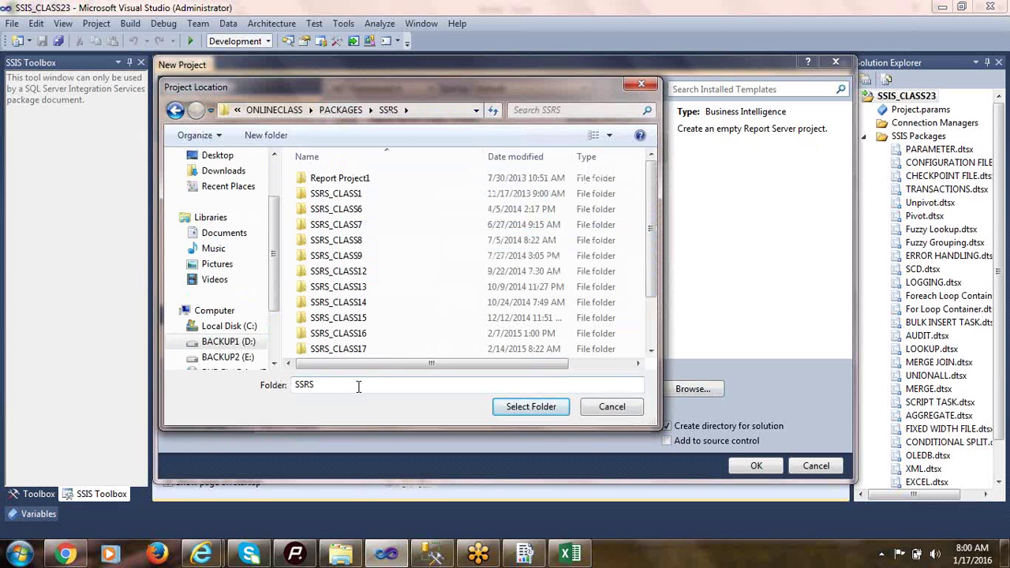
pyautogui.click(539, 407)
# - Name the report server project SSRS_CLASS23 and create it
pyautogui.moveTo(331, 371); pyautogui.dragTo(245, 371)
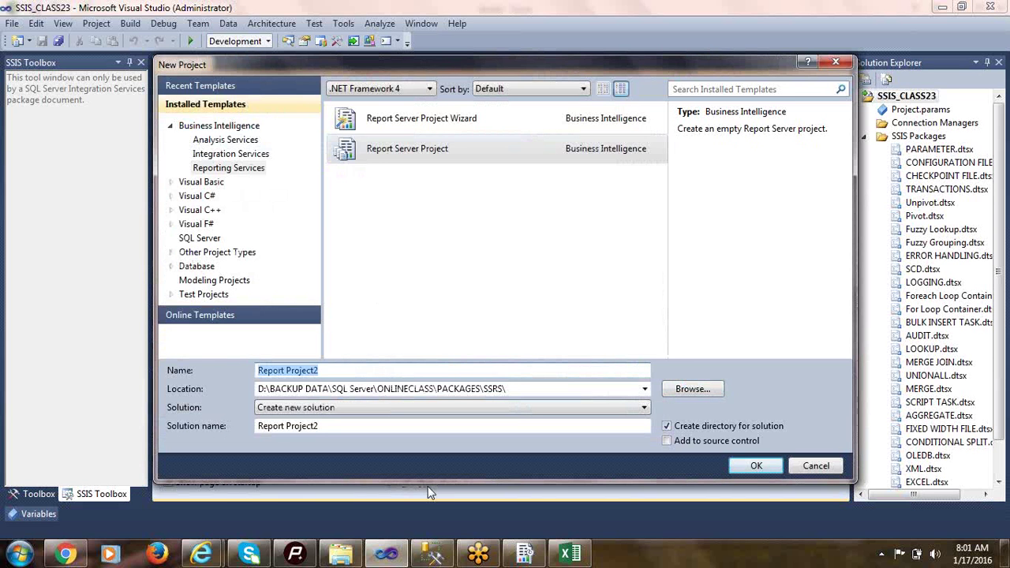
pyautogui.write('SSRS_CLASS')
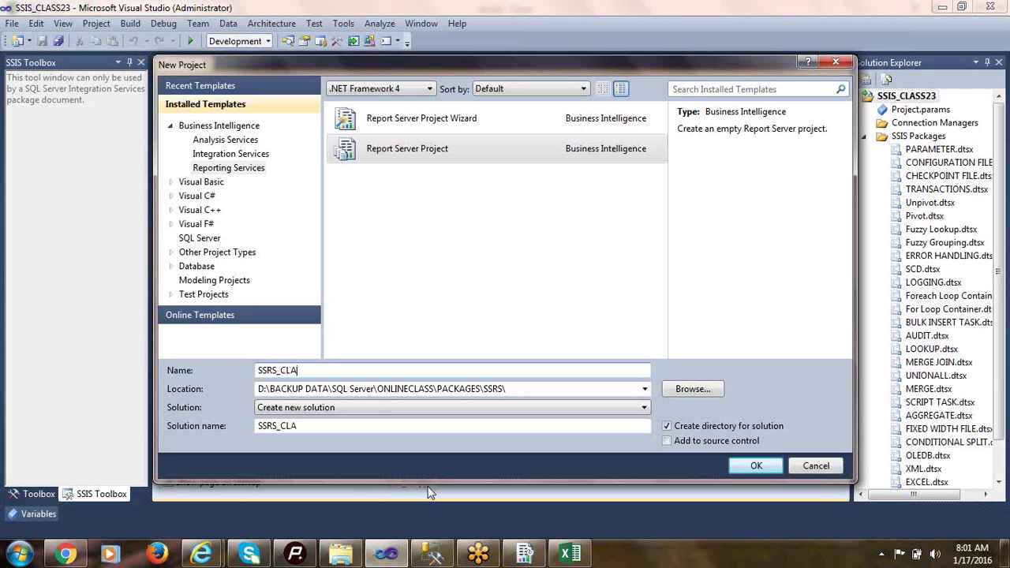
pyautogui.write('23')
pyautogui.click(756, 466)
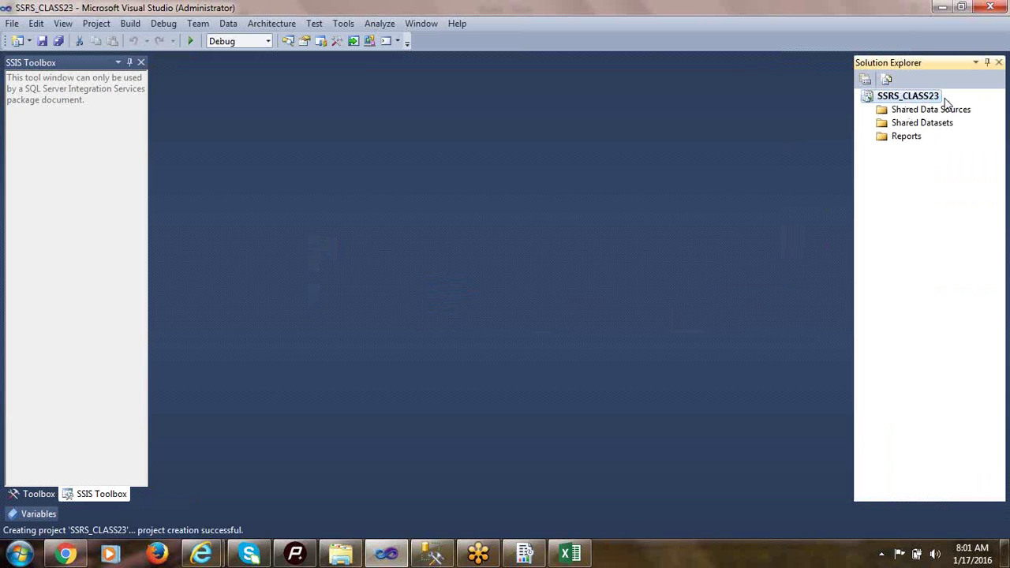
# - Examine the Shared Data Sources, Shared Datasets and Reports folders of the SSRS_CLASS23 project
pyautogui.click(904, 115)
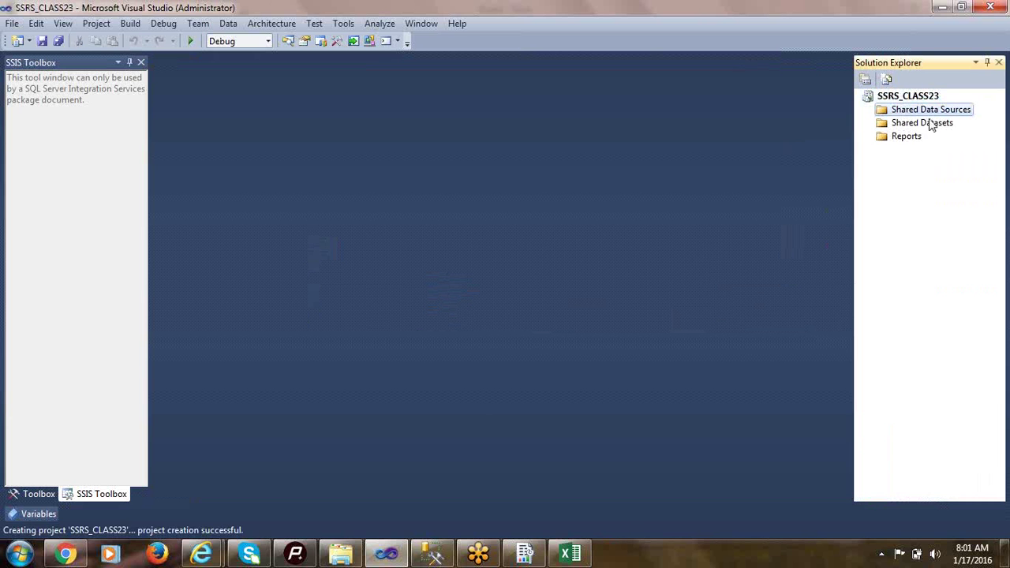
pyautogui.click(922, 124)
pyautogui.click(911, 139)
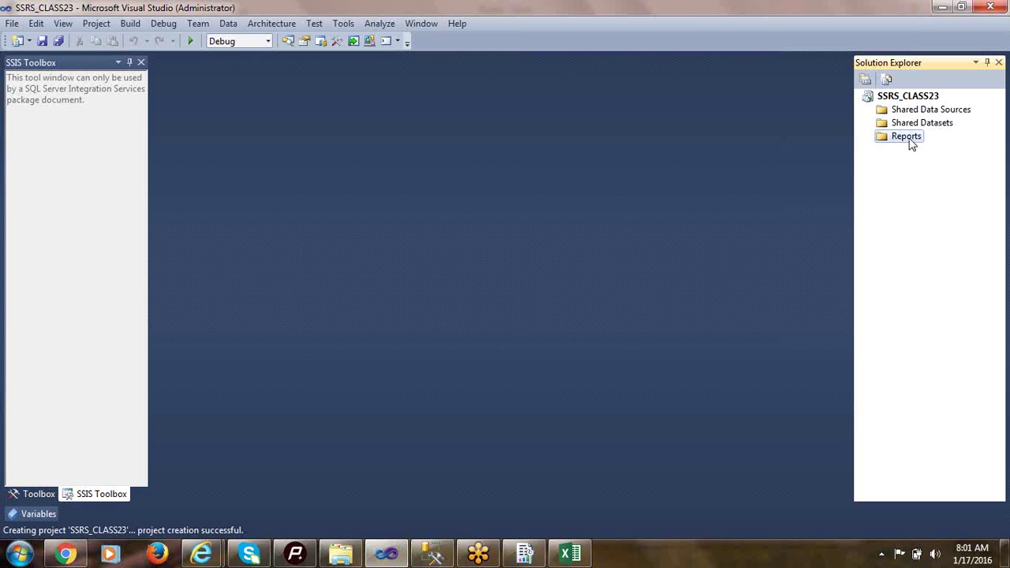
pyautogui.click(931, 112)
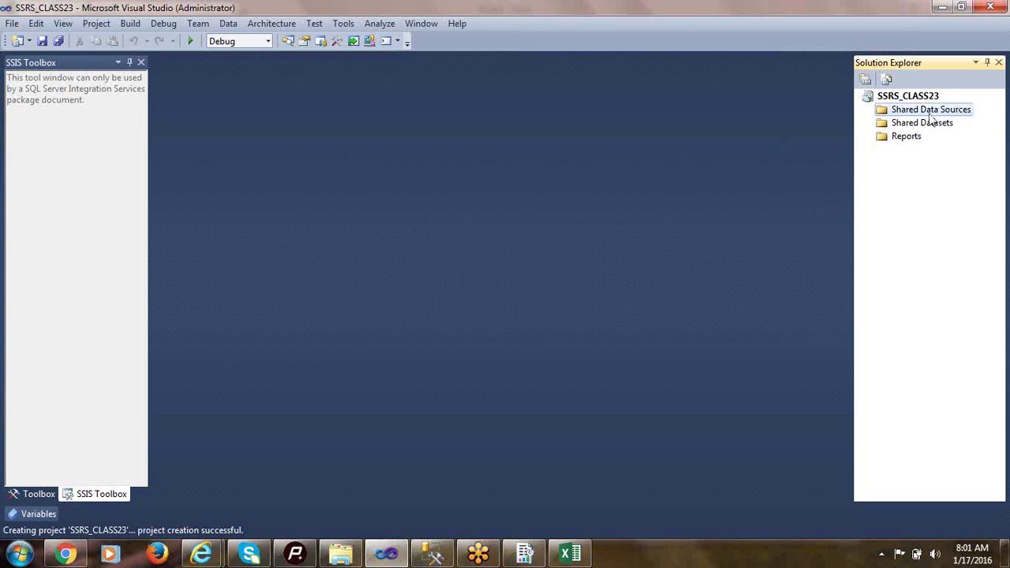
pyautogui.click(928, 126)
pyautogui.click(932, 113)
pyautogui.click(923, 125)
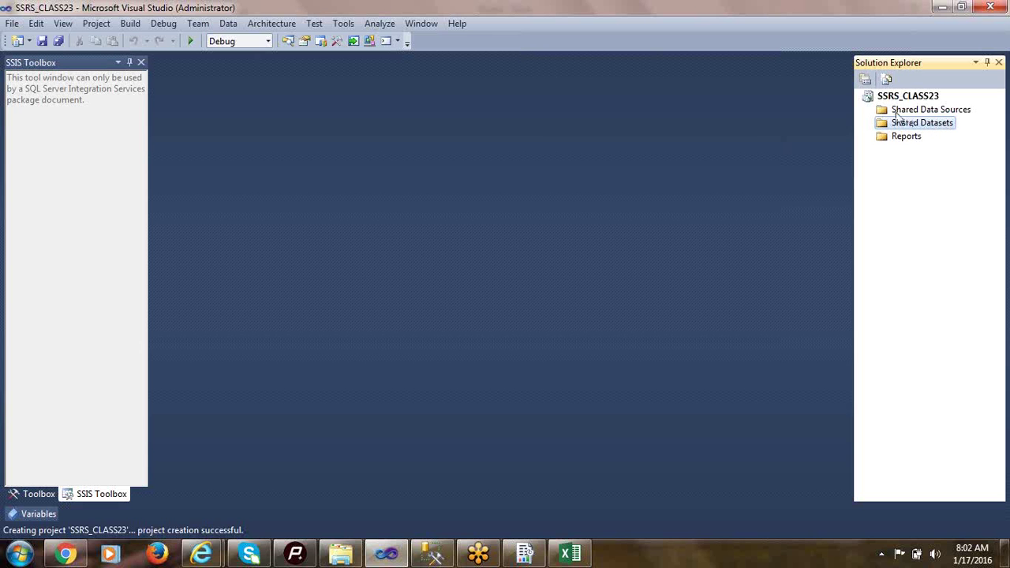
pyautogui.click(914, 112)
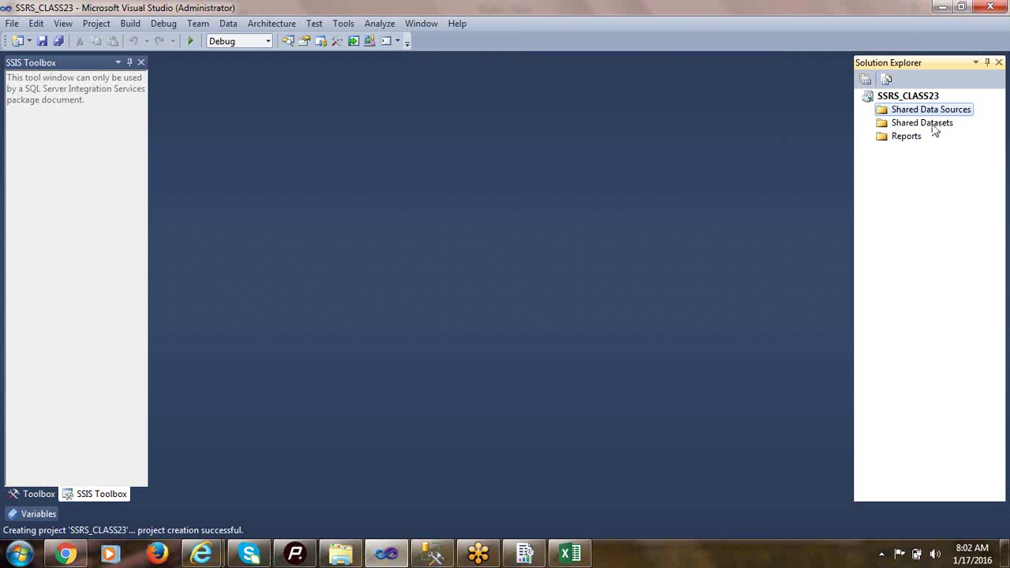
pyautogui.click(934, 130)
pyautogui.click(941, 115)
pyautogui.click(940, 131)
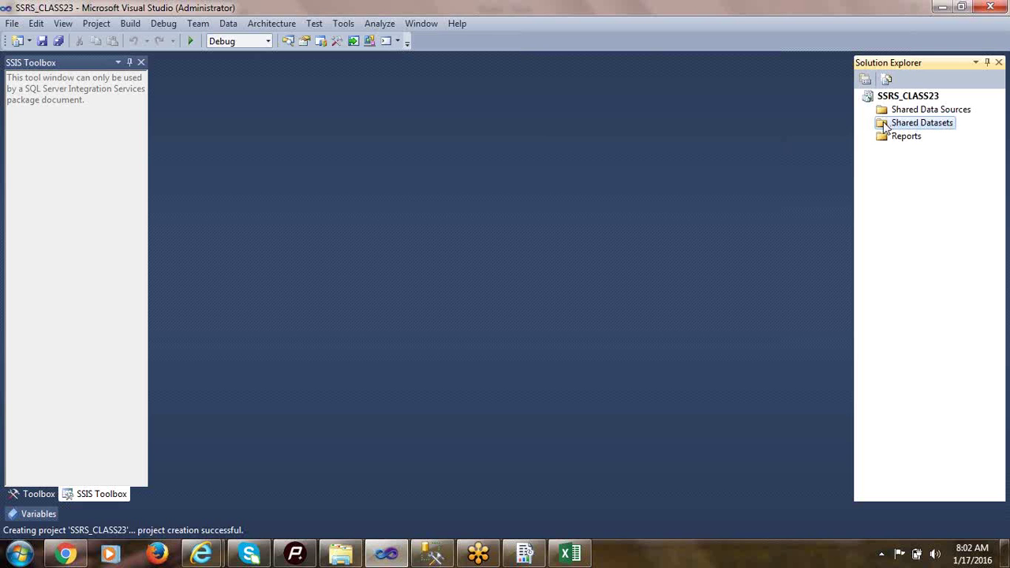
pyautogui.click(943, 113)
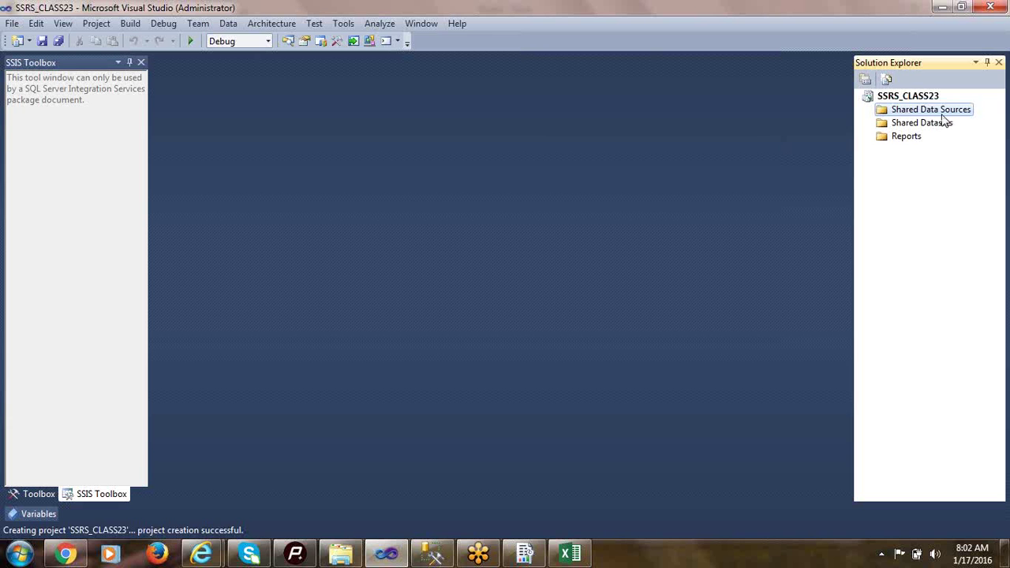
pyautogui.click(907, 137)
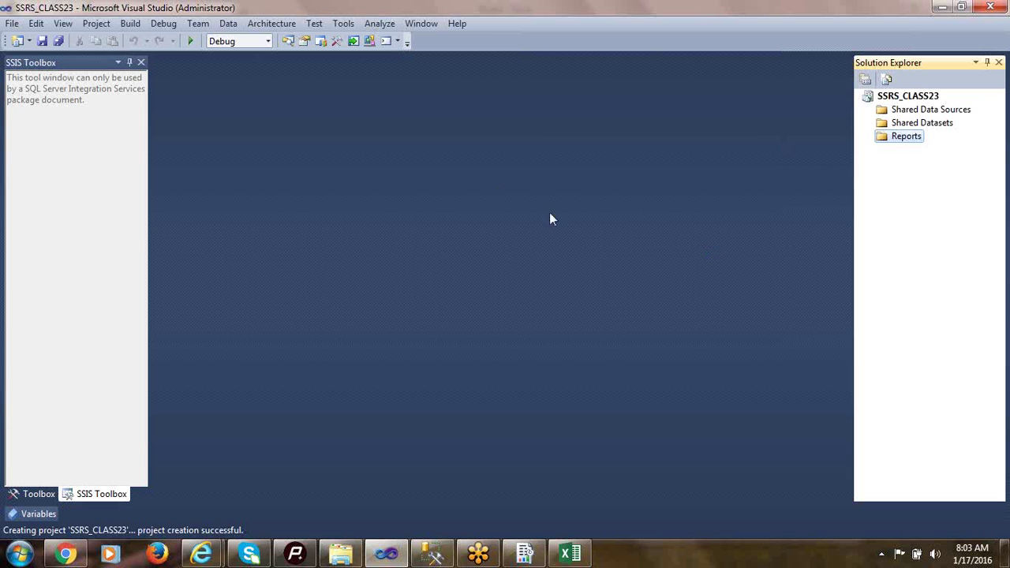
pyautogui.click(925, 112)
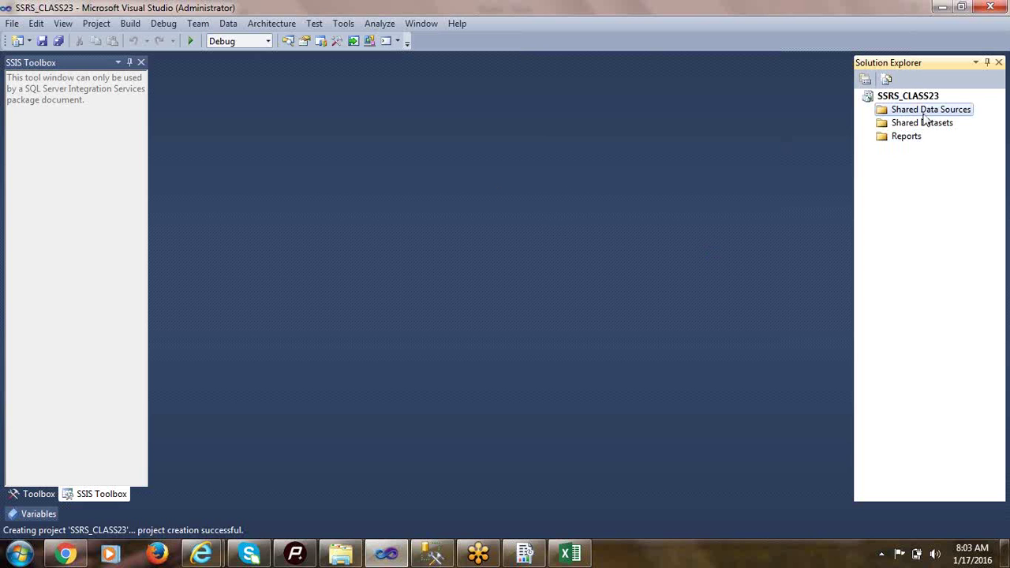
pyautogui.rightClick(934, 116)
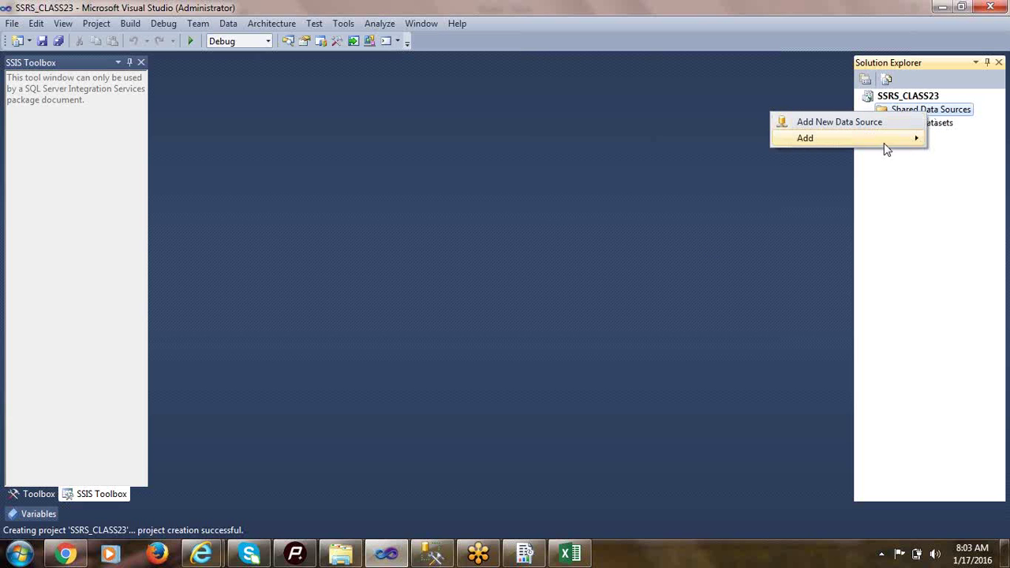
pyautogui.moveTo(885, 144)
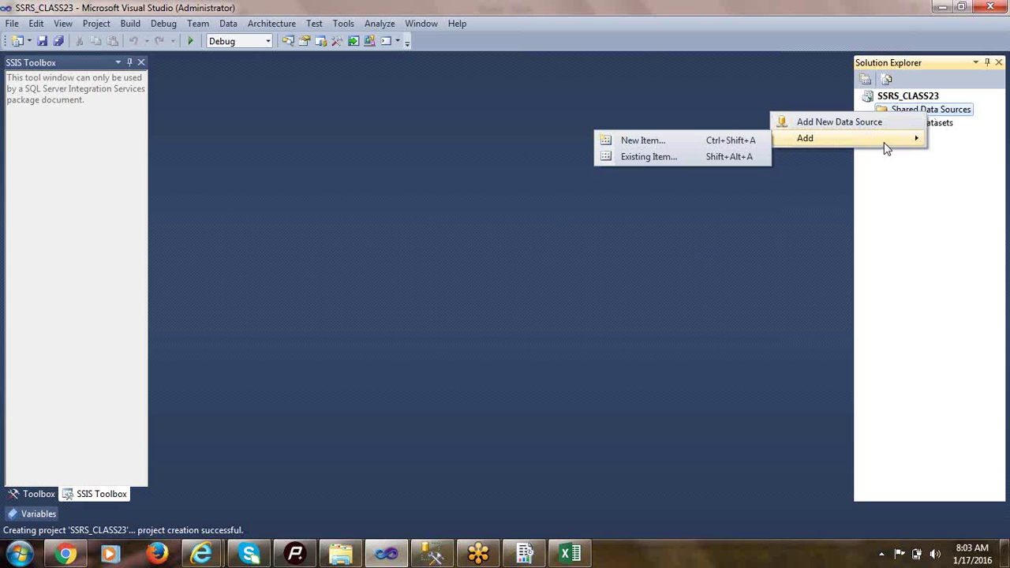
pyautogui.click(688, 140)
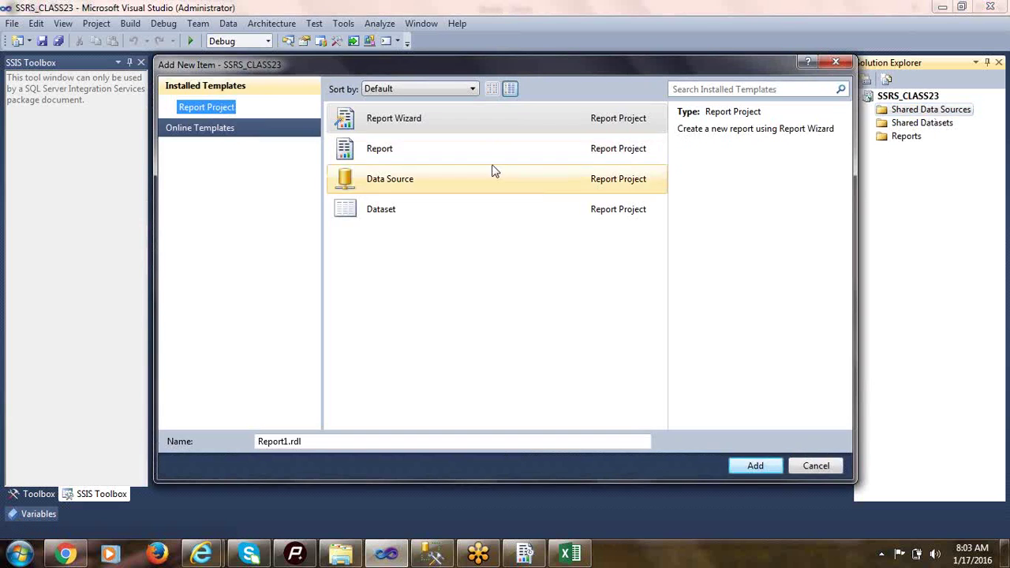
pyautogui.click(429, 184)
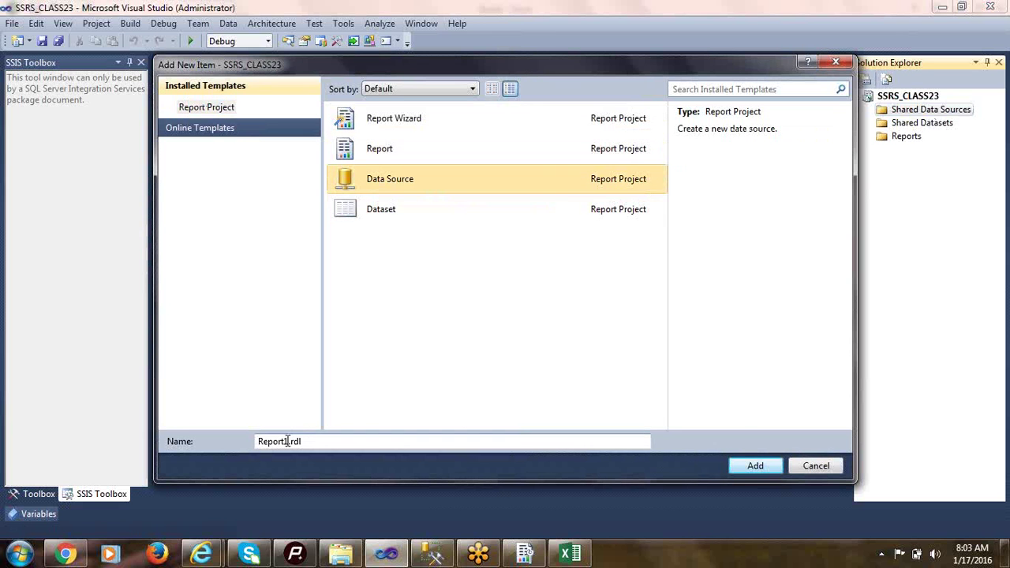
pyautogui.moveTo(259, 442); pyautogui.dragTo(285, 442)
pyautogui.hotkey('shift', 'Right')
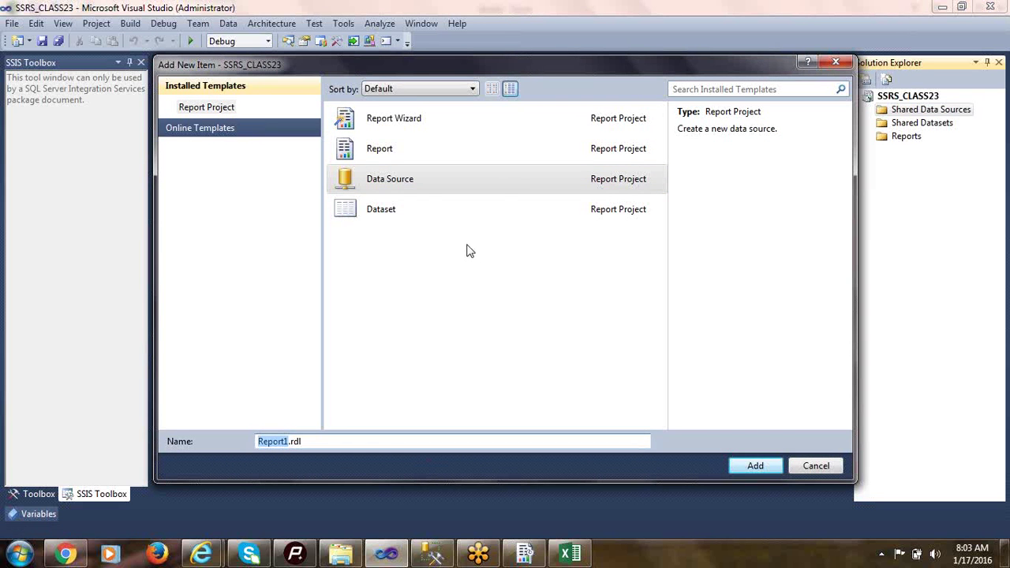
pyautogui.write('ADW_DS')
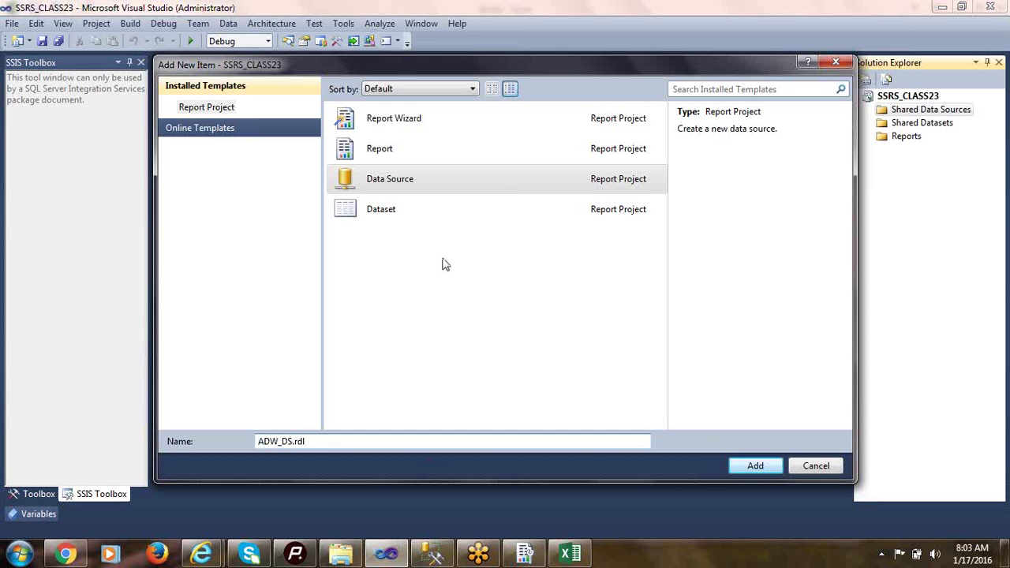
pyautogui.click(365, 183)
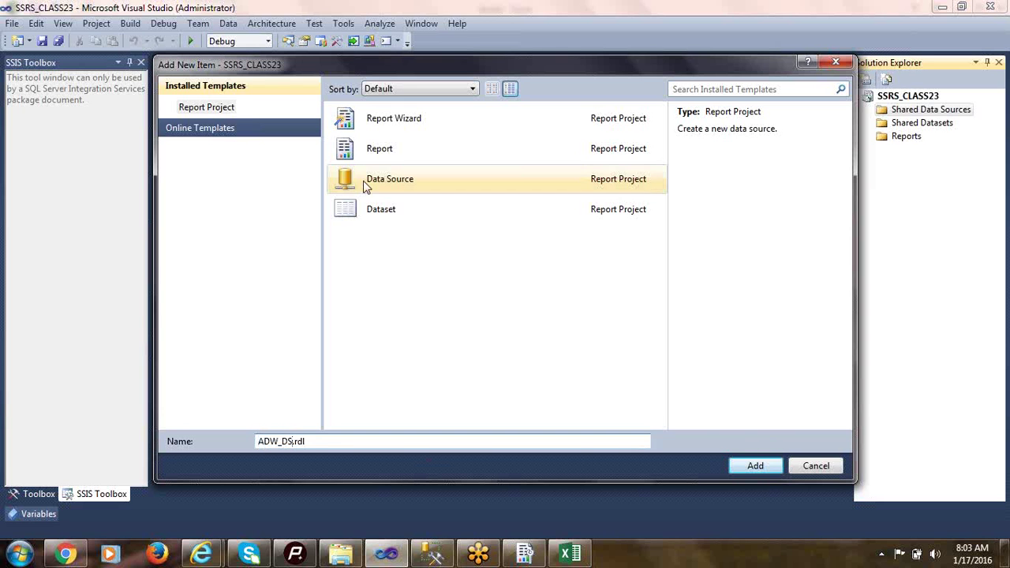
pyautogui.click(298, 440)
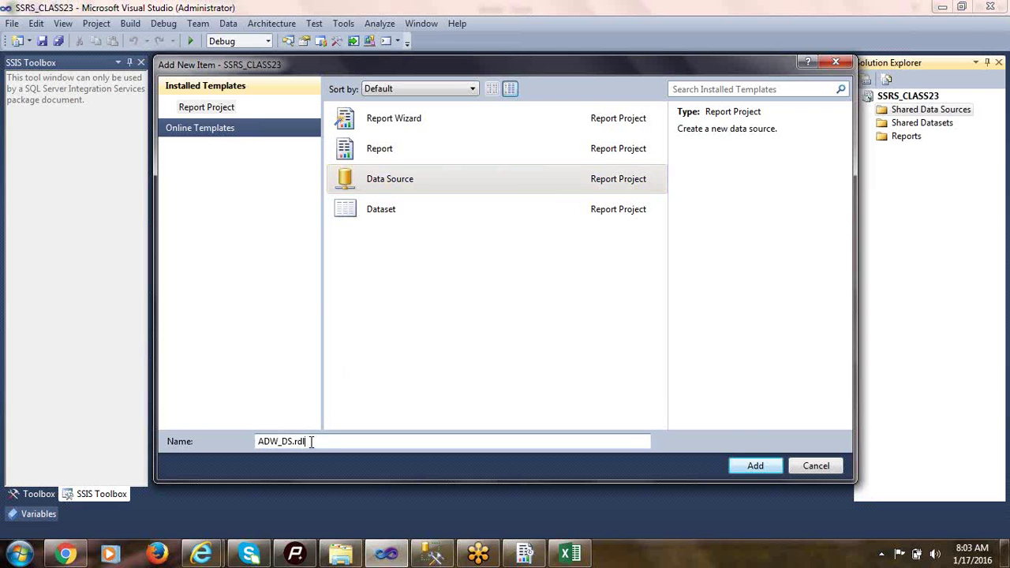
pyautogui.click(820, 467)
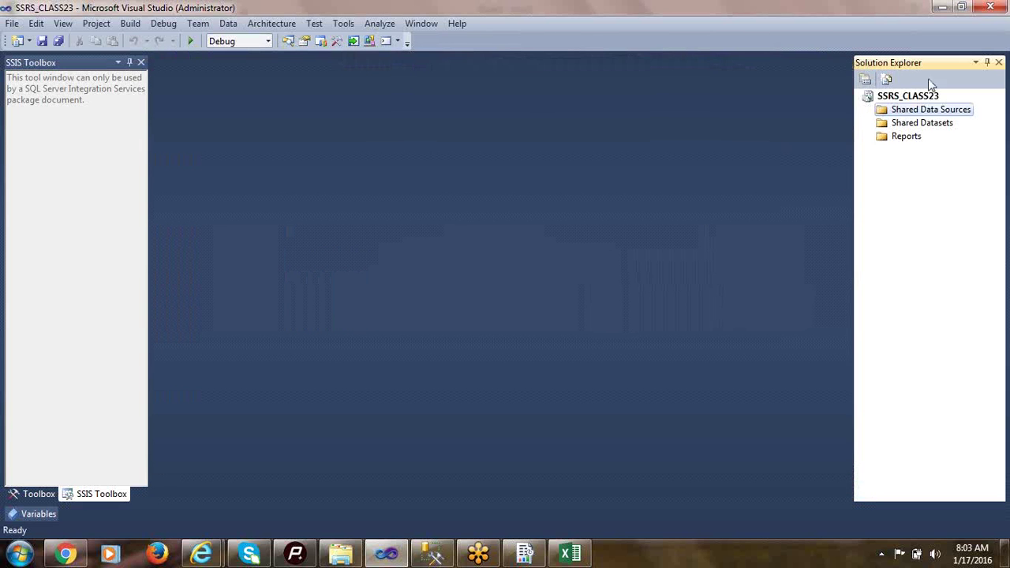
# - Add a shared data source of type Microsoft SQL Server and enter the local server's name in its connection properties
pyautogui.rightClick(920, 112)
pyautogui.click(838, 119)
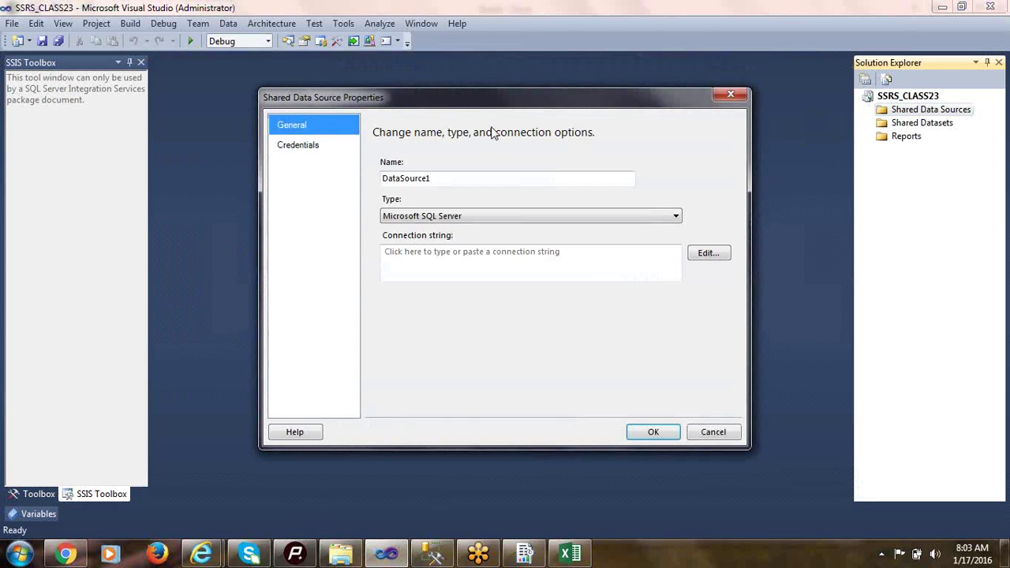
pyautogui.moveTo(447, 105)
pyautogui.mouseDown()
pyautogui.moveTo(509, 124)
pyautogui.moveTo(443, 118)
pyautogui.mouseUp()
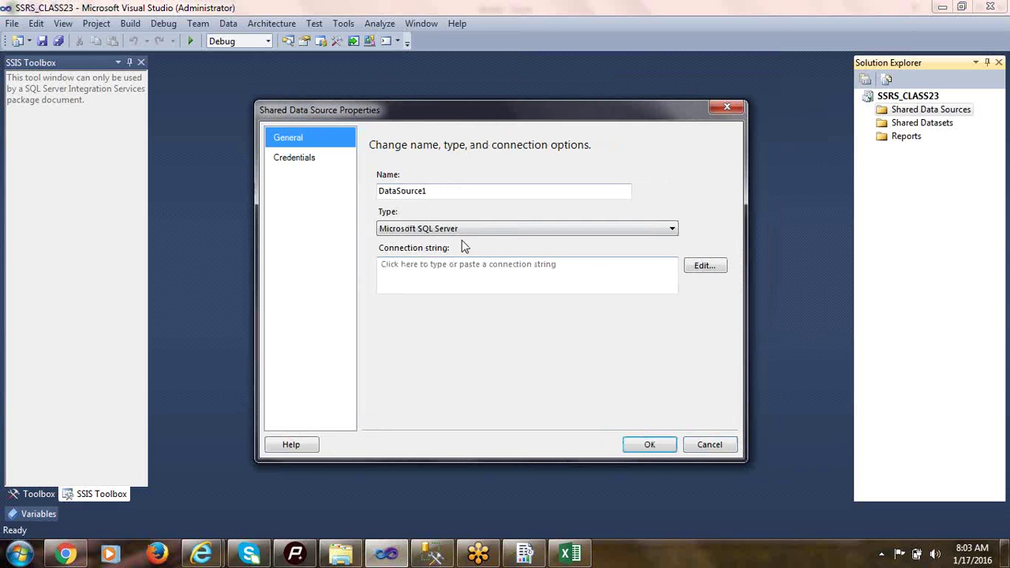
pyautogui.click(456, 228)
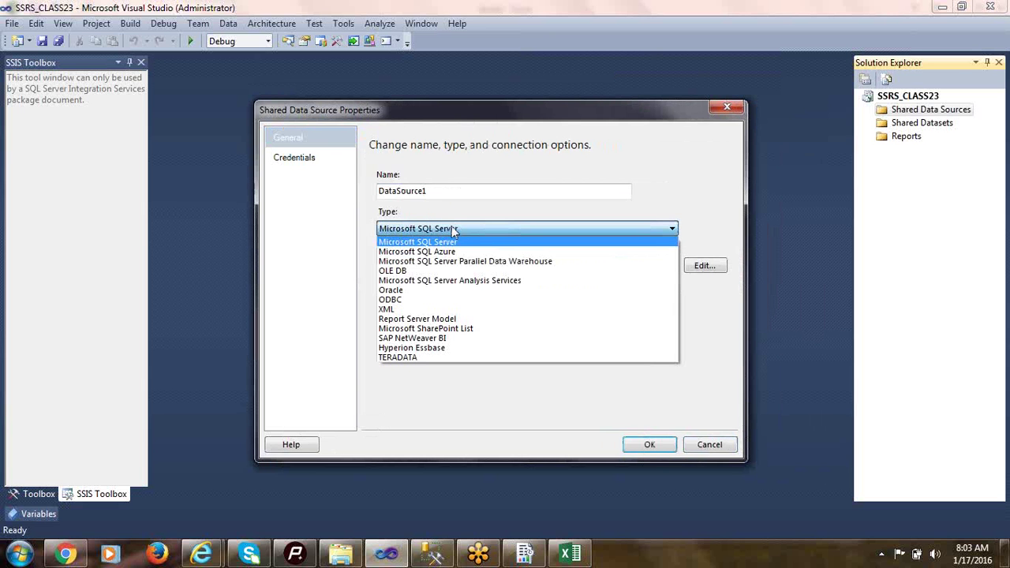
pyautogui.click(454, 229)
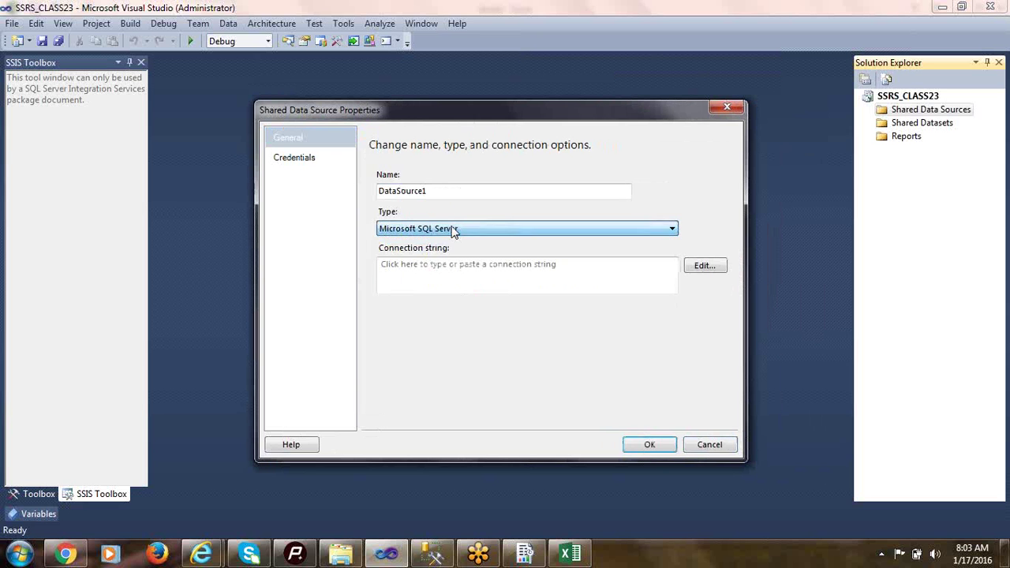
pyautogui.click(454, 229)
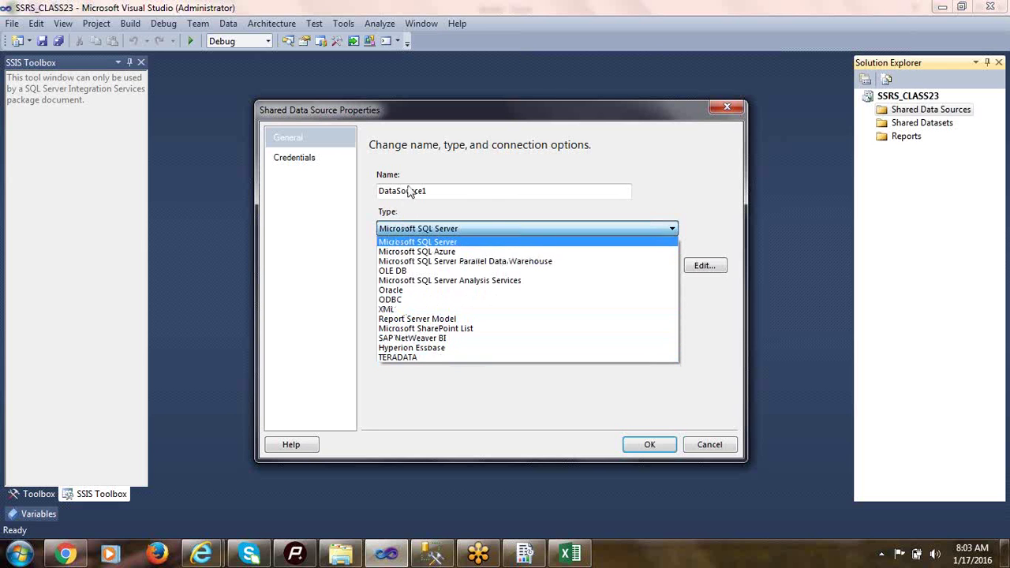
pyautogui.click(430, 240)
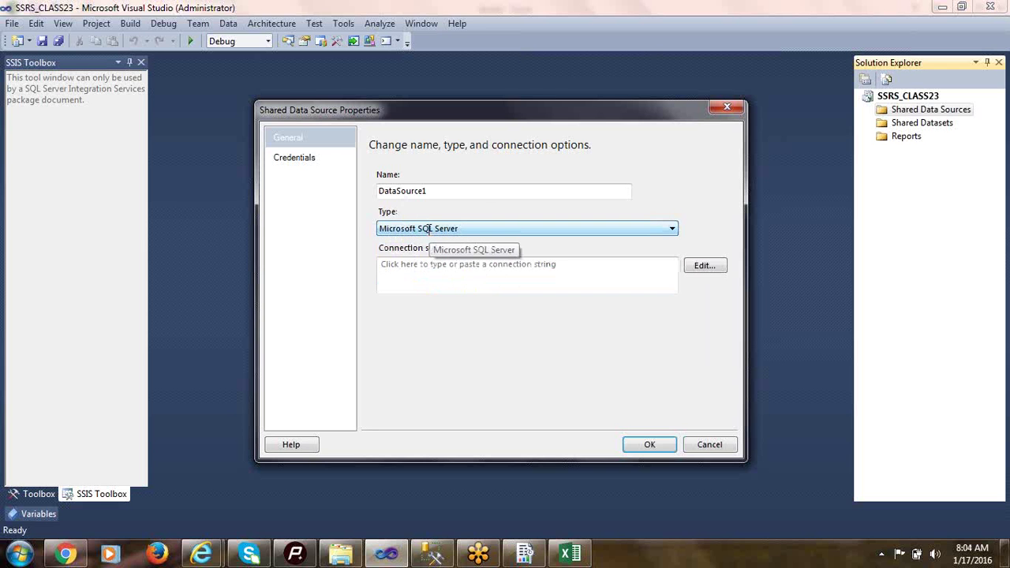
pyautogui.click(706, 267)
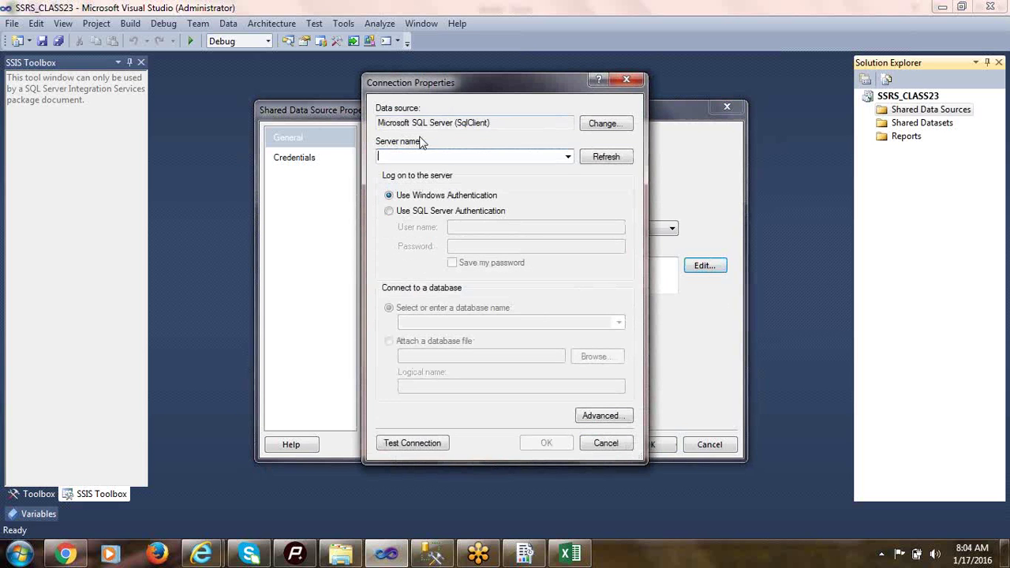
pyautogui.write('SUDHI')
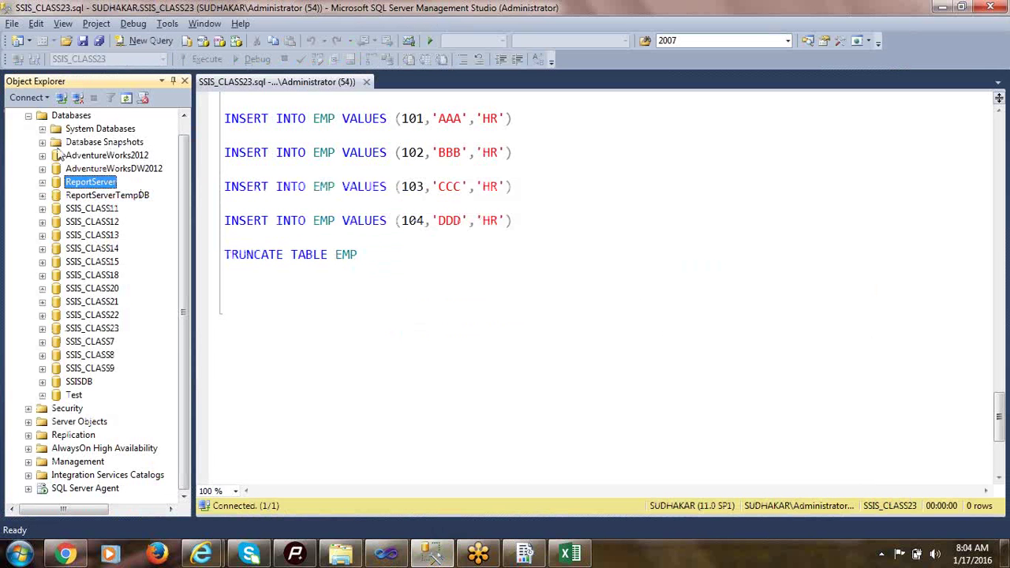
# - Switch to SQL Server Management Studio and examine the tables of the AdventureWorksDW2012 database
pyautogui.click(113, 169)
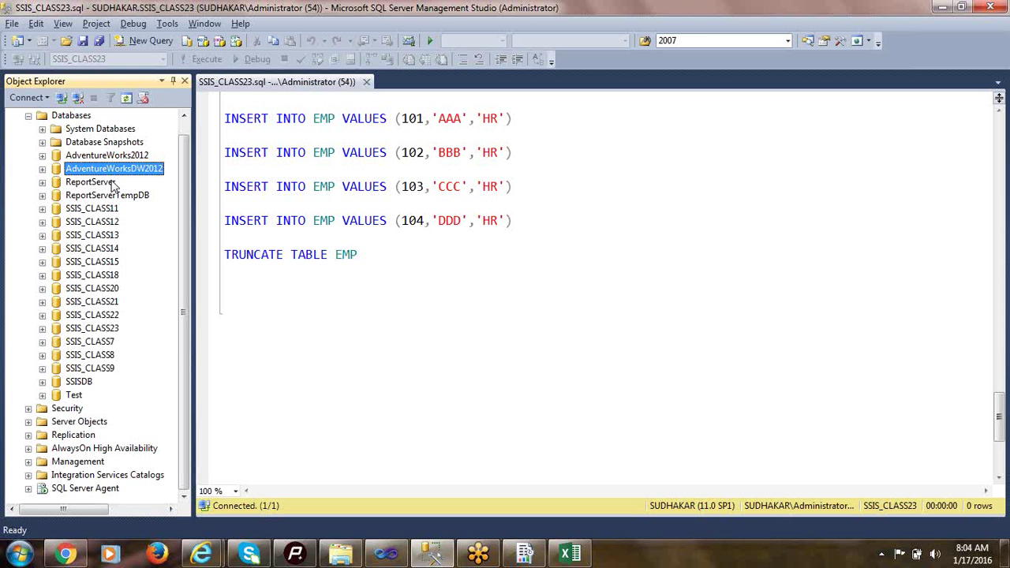
pyautogui.click(42, 169)
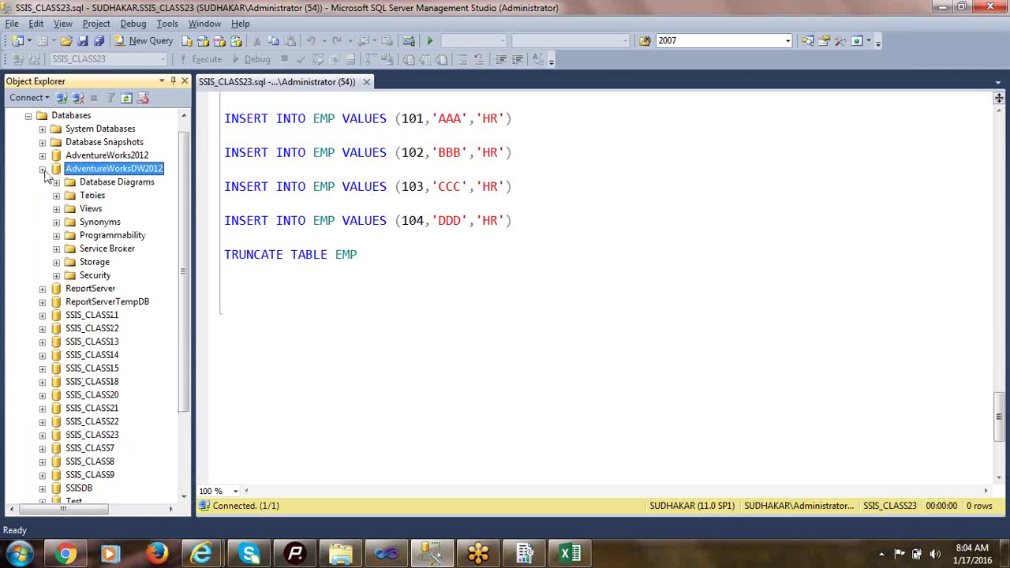
pyautogui.click(57, 195)
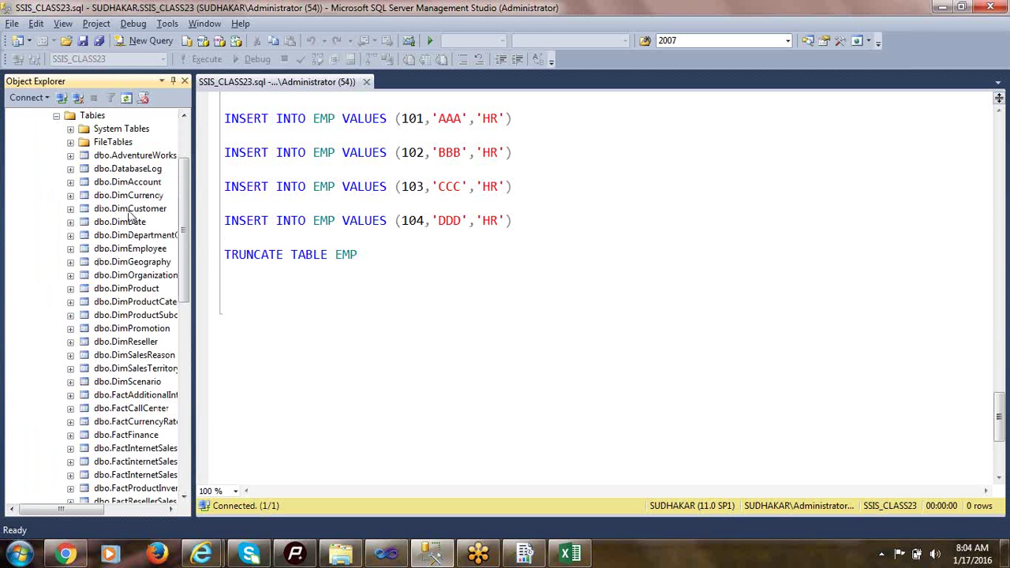
pyautogui.click(127, 195)
pyautogui.scroll(-2, 134, 213)
pyautogui.scroll(3, 135, 212)
pyautogui.scroll(-1, 134, 213)
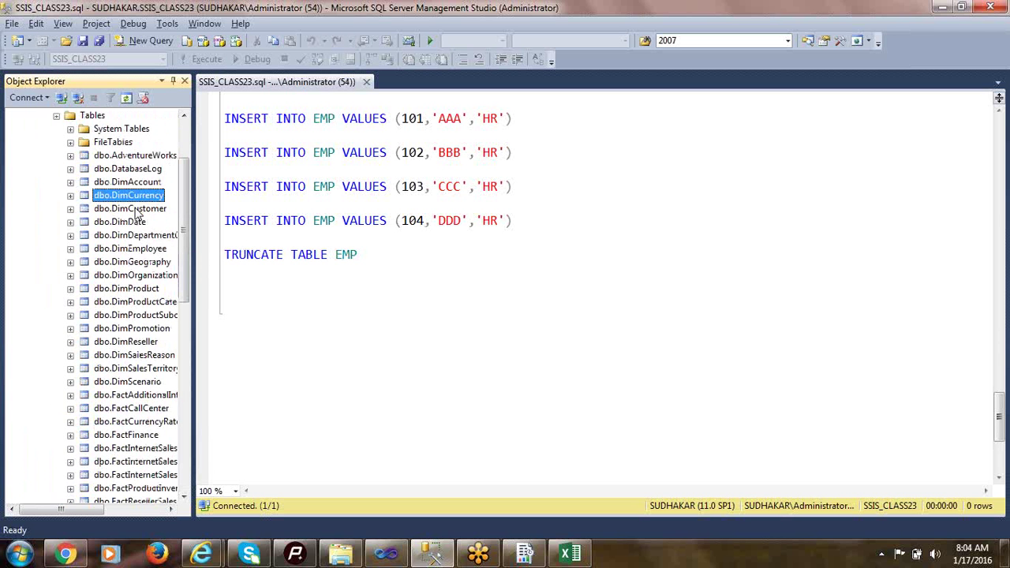
pyautogui.scroll(2, 131, 215)
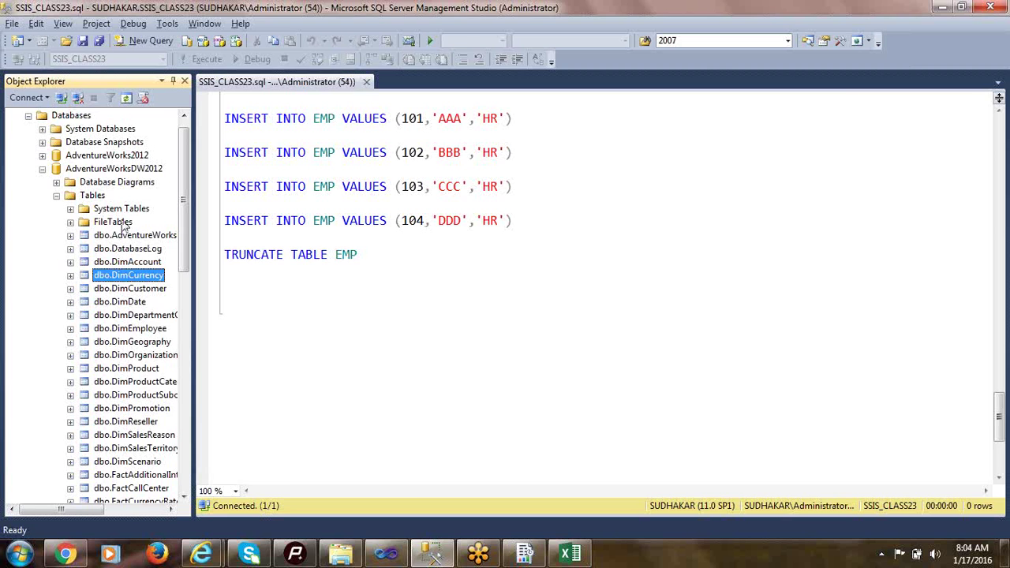
# - Return to Visual Studio, set the connection's database to AdventureWorksDW2012, and save the shared data source after testing the connection
pyautogui.hotkey('alt', 'Tab')
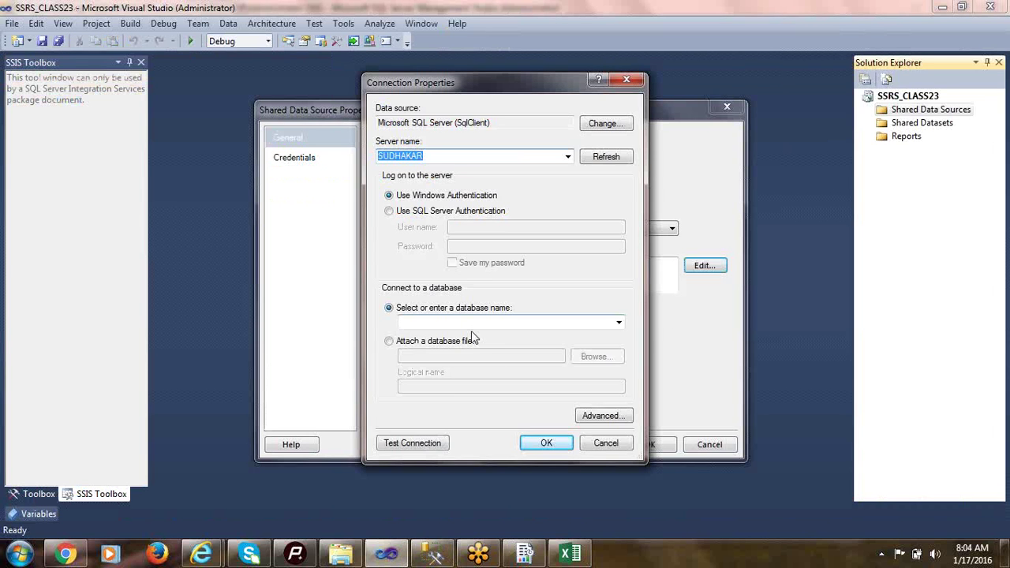
pyautogui.click(618, 322)
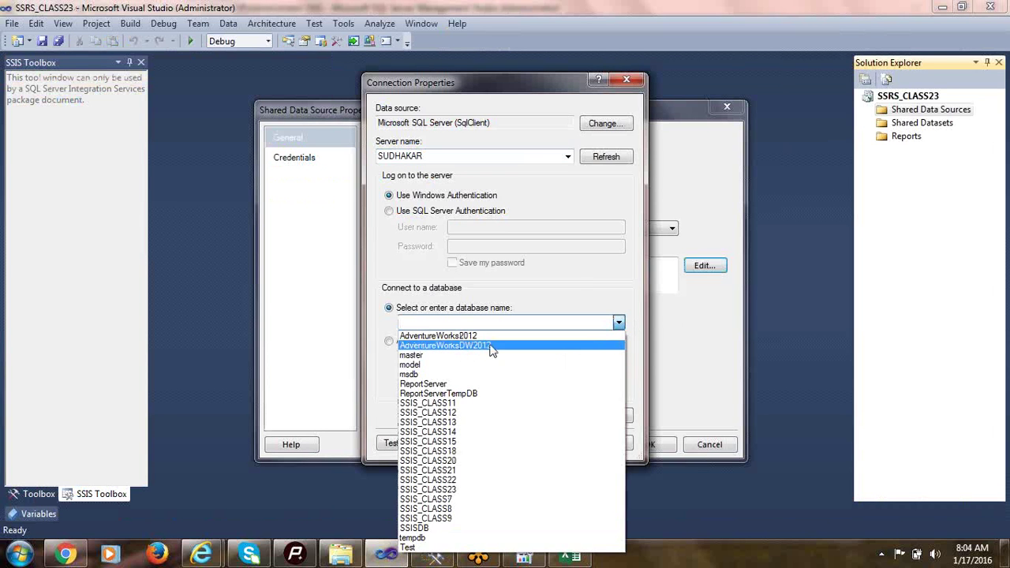
pyautogui.click(490, 347)
pyautogui.click(404, 447)
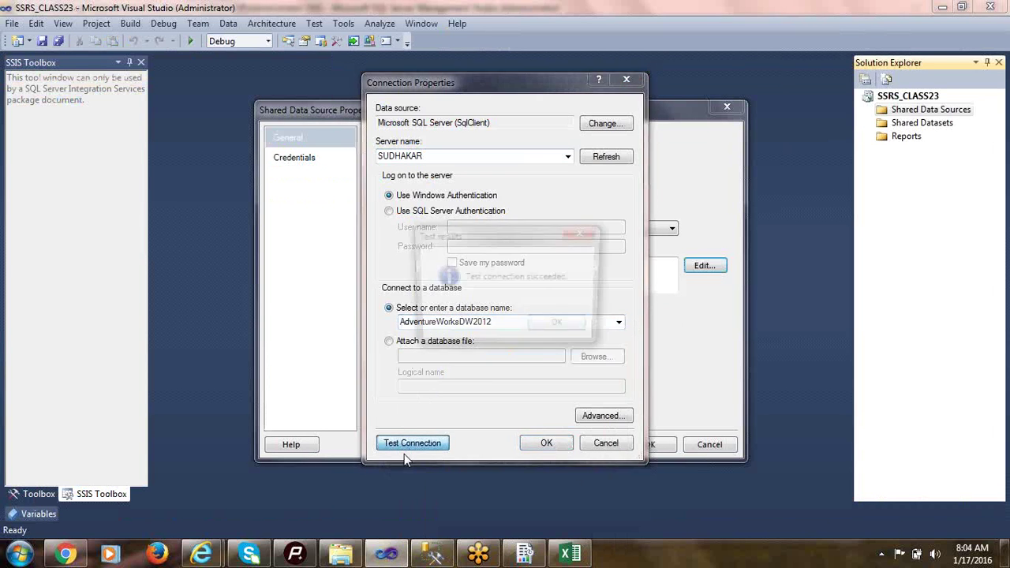
pyautogui.click(560, 329)
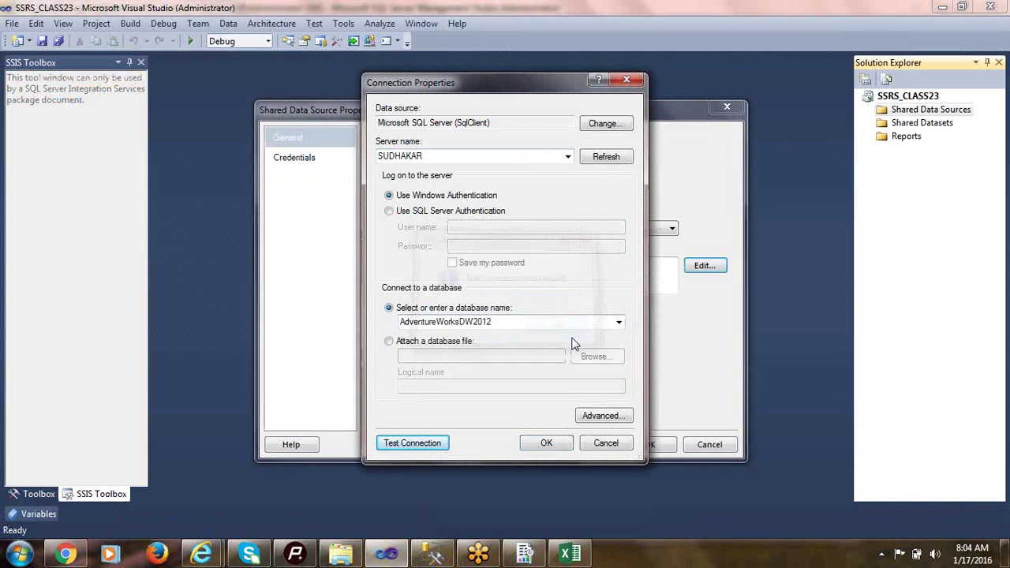
pyautogui.click(534, 446)
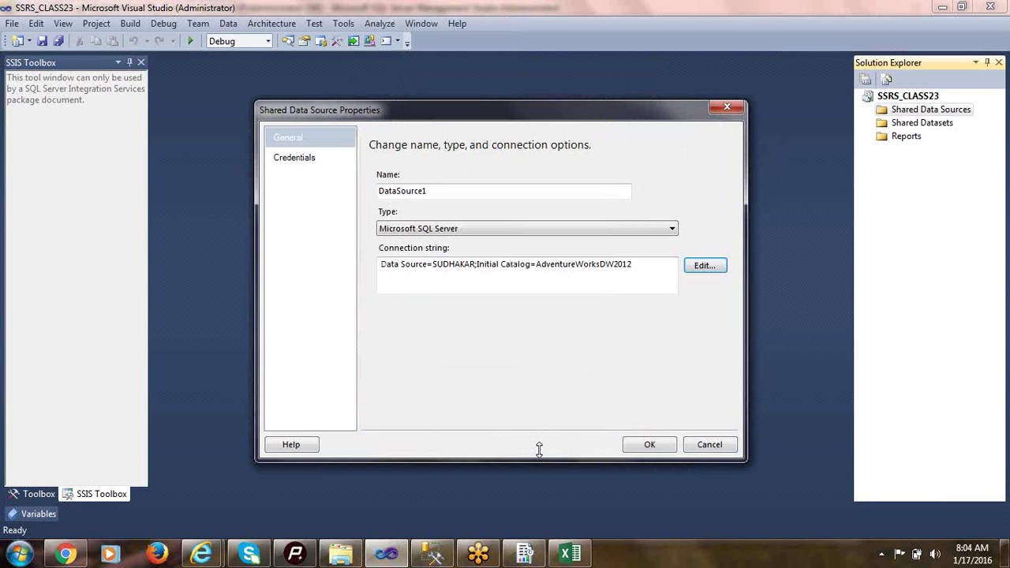
pyautogui.click(647, 447)
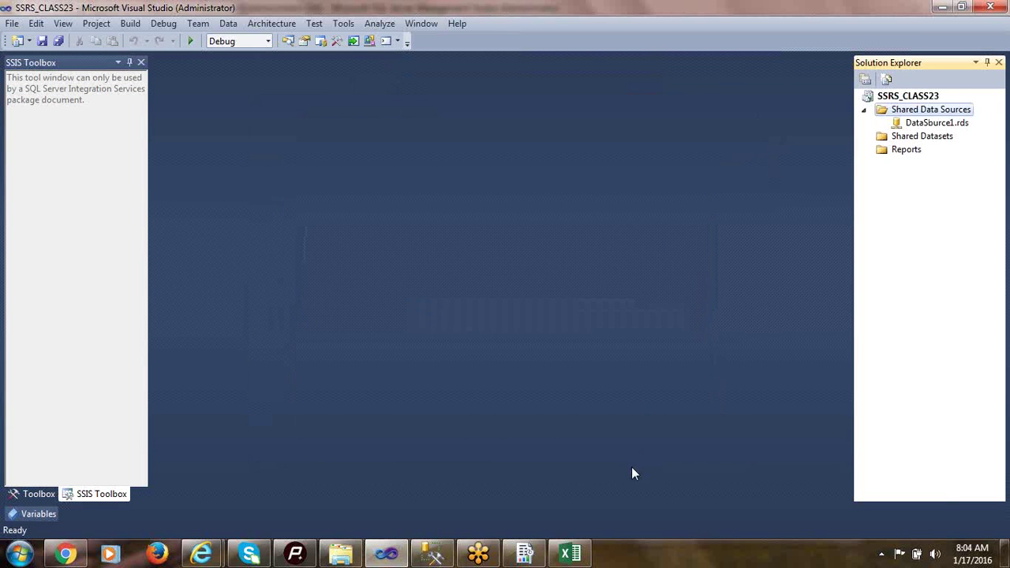
# - Rename the shared data source to ADW_DS
pyautogui.doubleClick(936, 123)
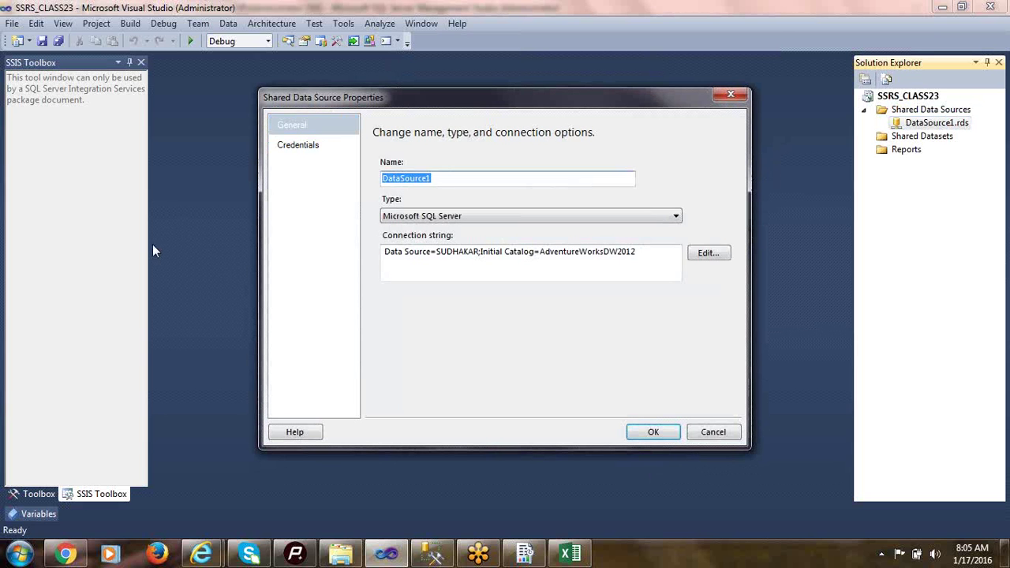
pyautogui.write('ADW_DS')
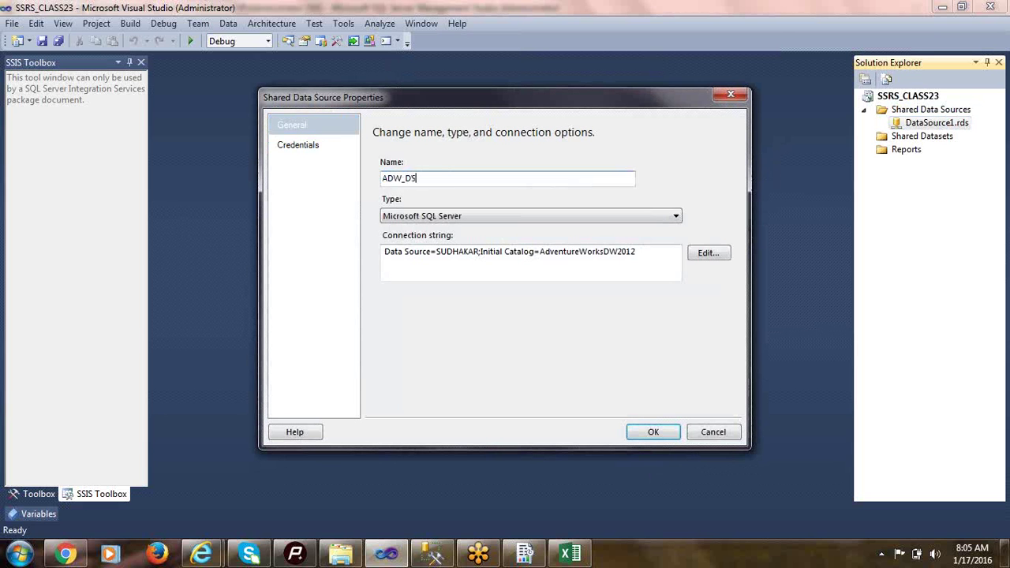
pyautogui.click(648, 431)
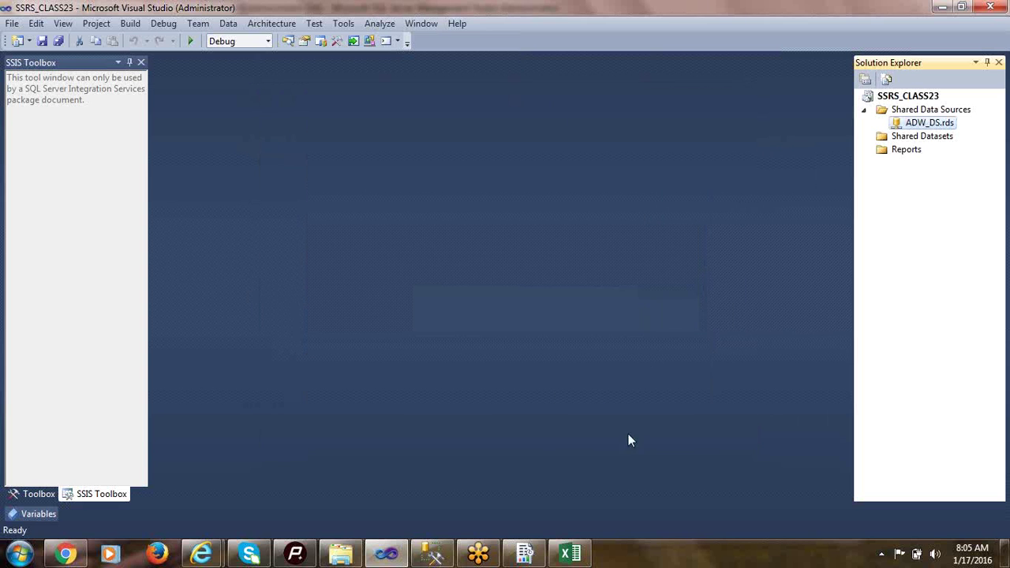
pyautogui.click(919, 139)
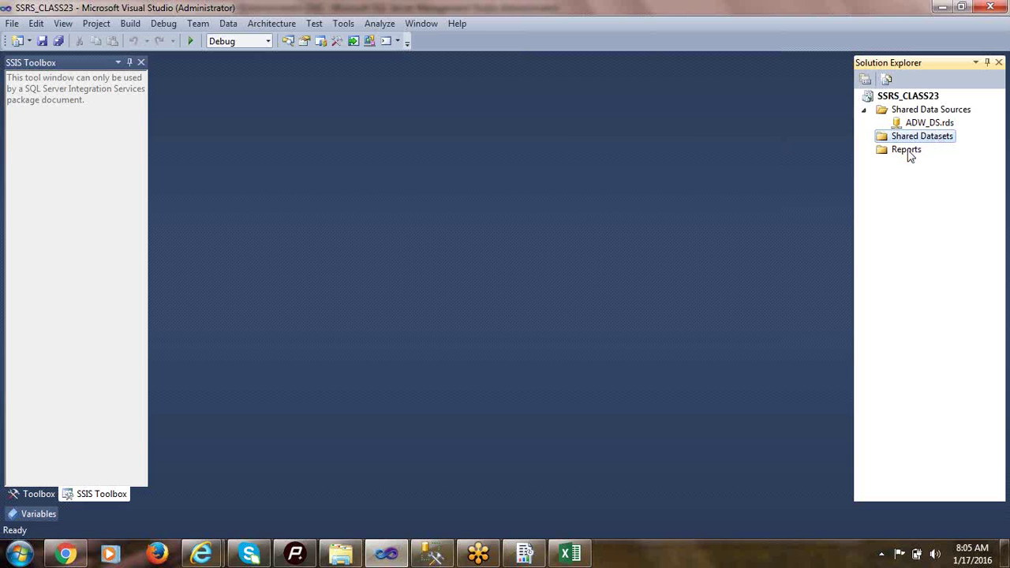
pyautogui.rightClick(909, 152)
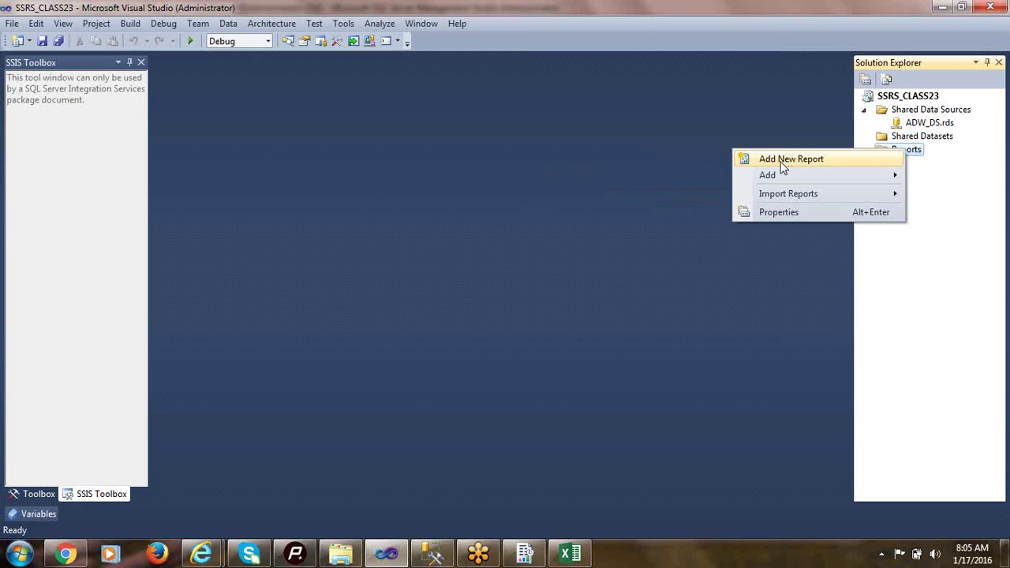
pyautogui.moveTo(785, 181)
pyautogui.click(798, 160)
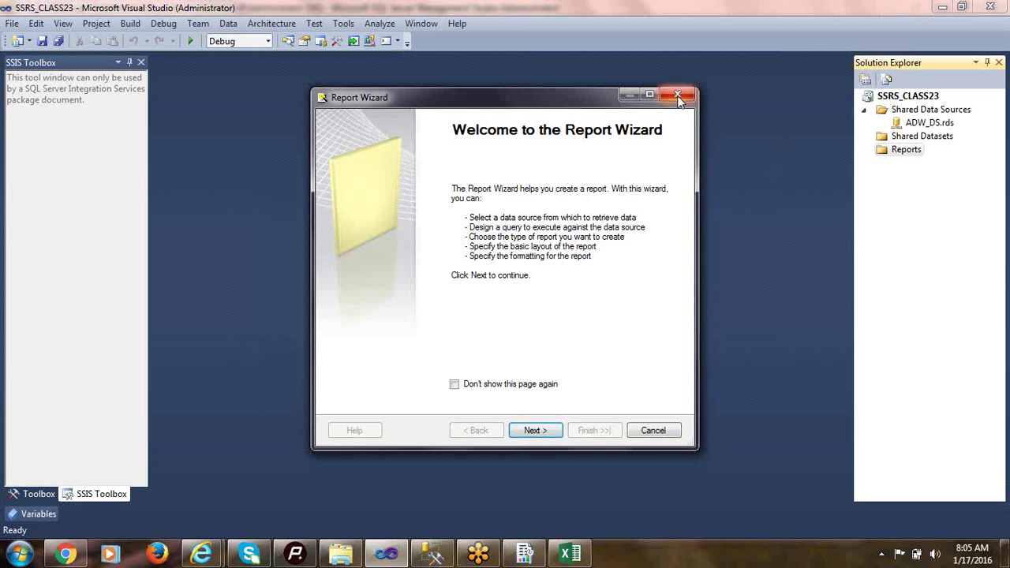
pyautogui.click(655, 430)
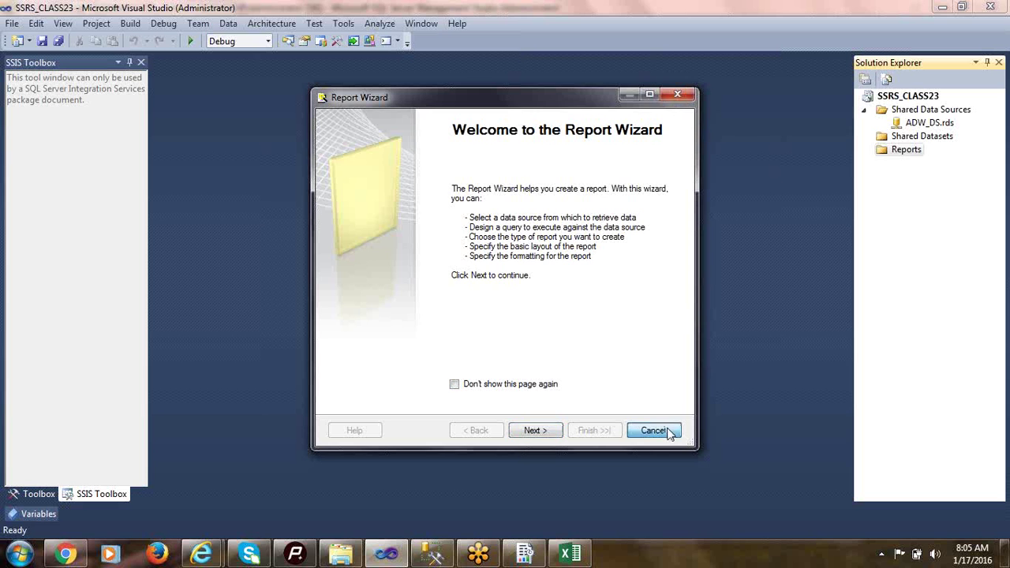
# - Add an empty report named SALES.rdl to the project's Reports folder and enlarge its body on the design surface
pyautogui.rightClick(905, 150)
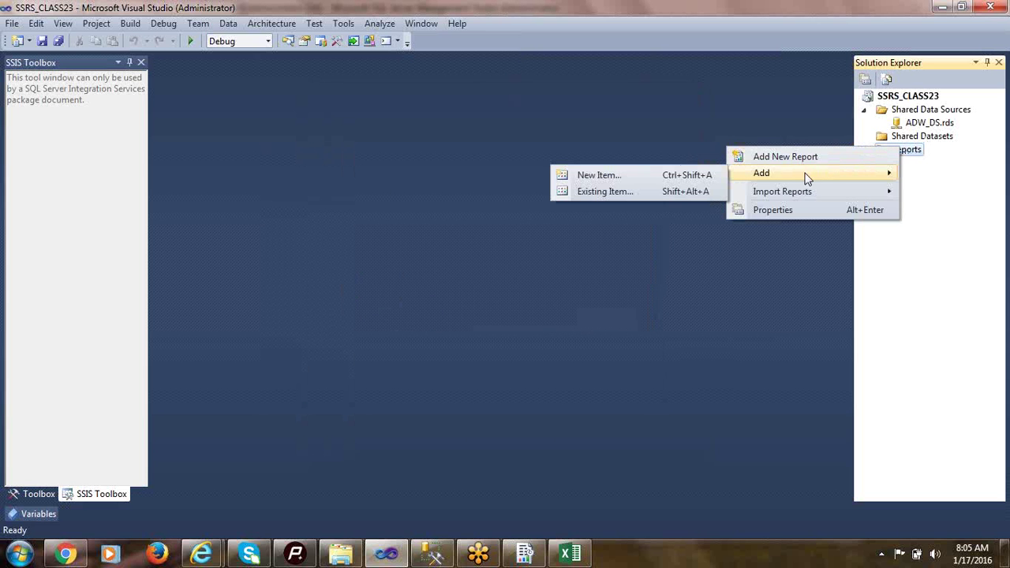
pyautogui.click(625, 175)
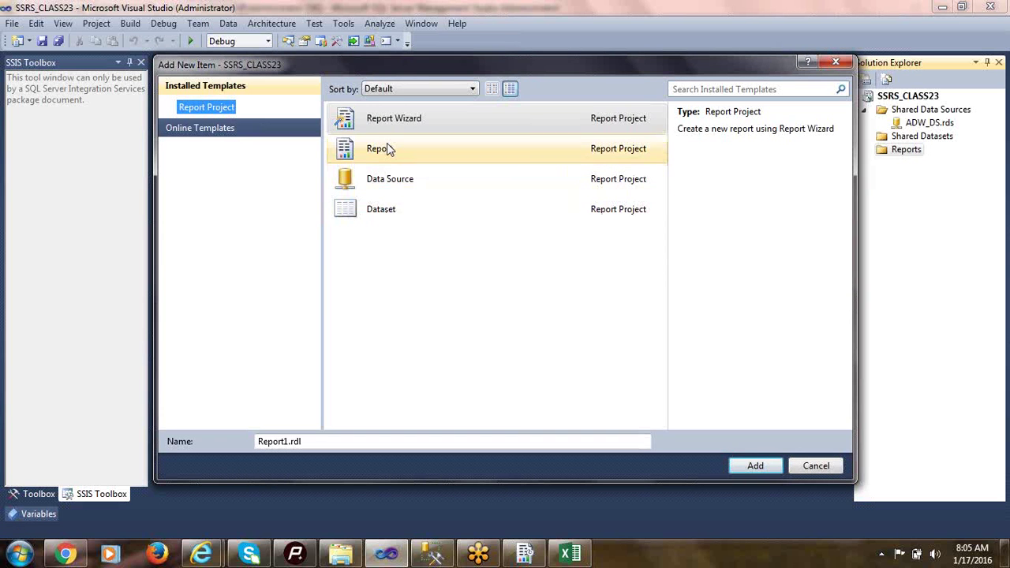
pyautogui.click(389, 150)
pyautogui.doubleClick(268, 442)
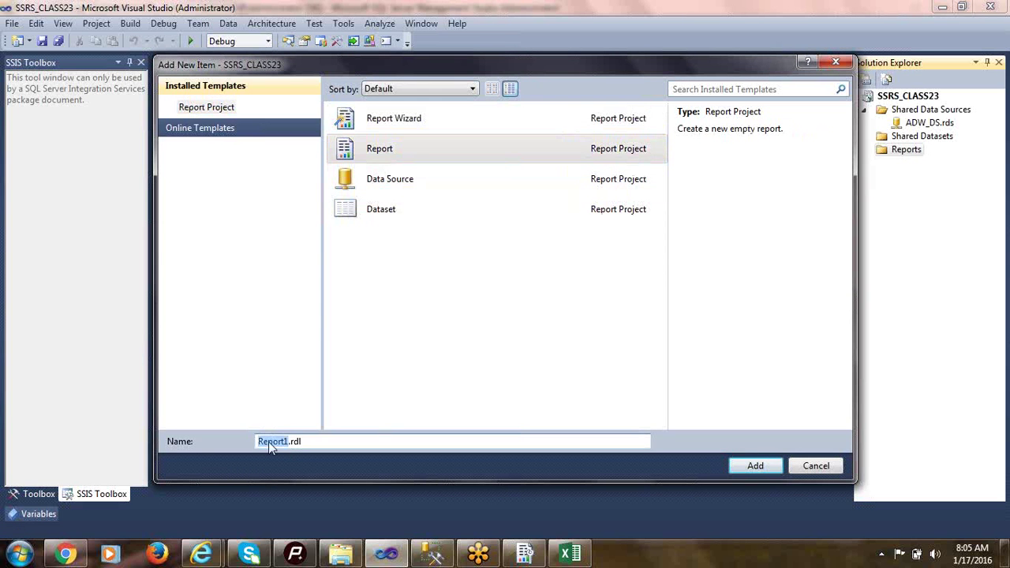
pyautogui.write('SALES')
pyautogui.press('End')
pyautogui.hotkey('shift', 'End')
pyautogui.press('End')
pyautogui.hotkey('shift', 'Left')
pyautogui.hotkey('shift', 'Left')
pyautogui.hotkey('shift', 'Left')
pyautogui.hotkey('shift', 'Left')
pyautogui.press('End')
pyautogui.click(753, 465)
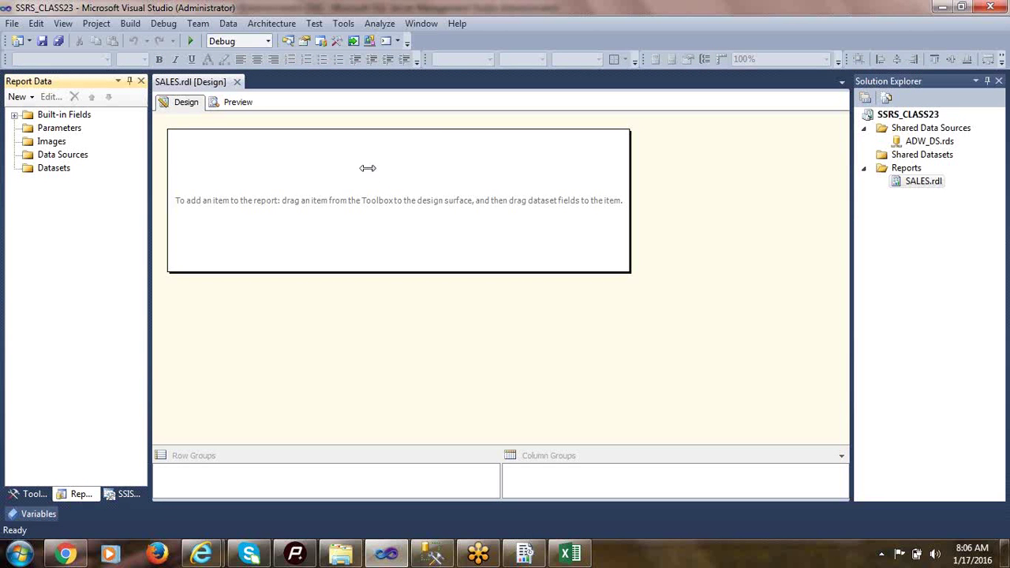
pyautogui.moveTo(631, 271); pyautogui.dragTo(769, 371)
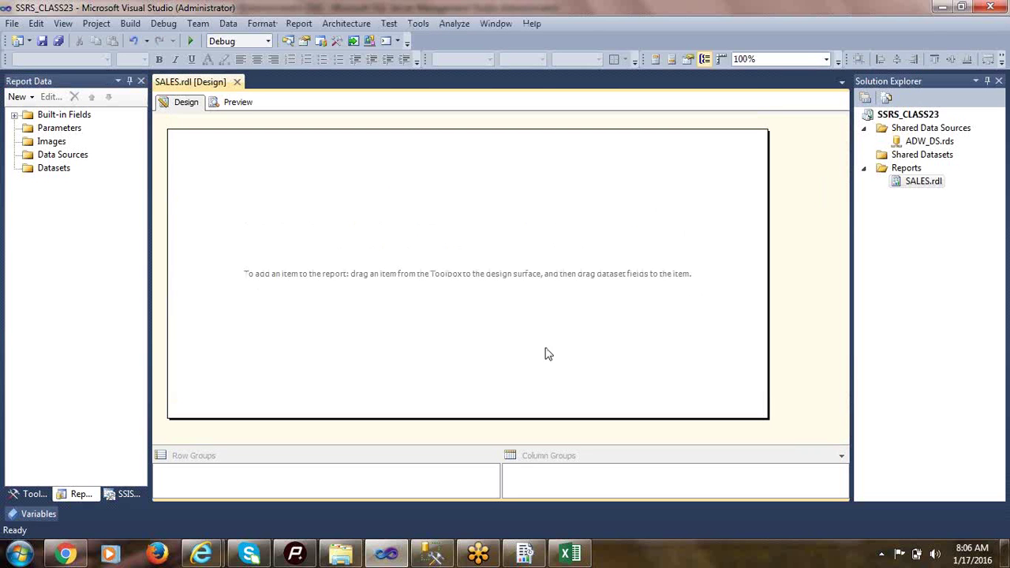
# - Examine the Data Sources and Datasets folders in the SALES report's data
pyautogui.click(52, 156)
pyautogui.click(49, 168)
pyautogui.click(55, 156)
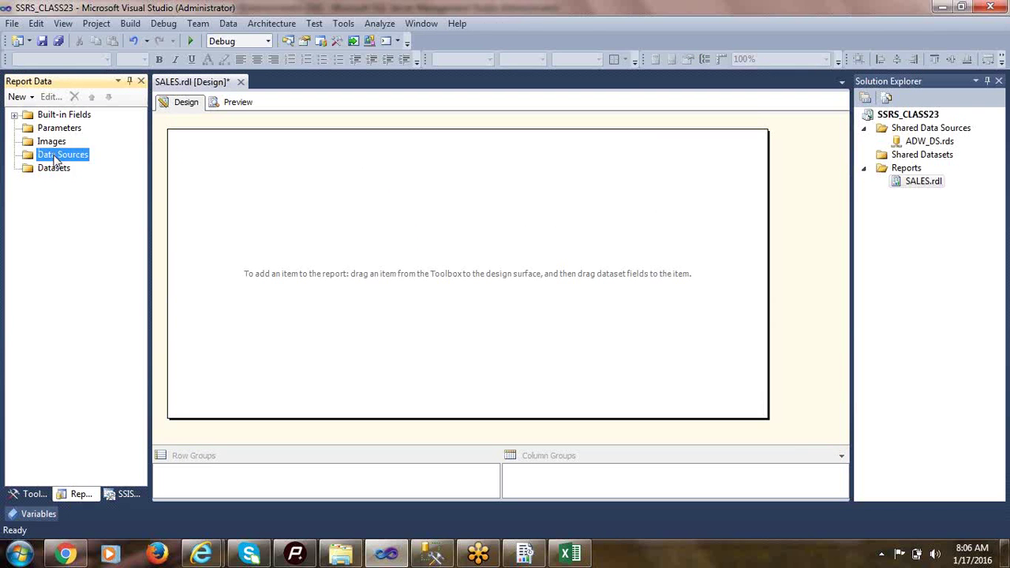
pyautogui.click(64, 166)
pyautogui.click(60, 157)
pyautogui.click(60, 166)
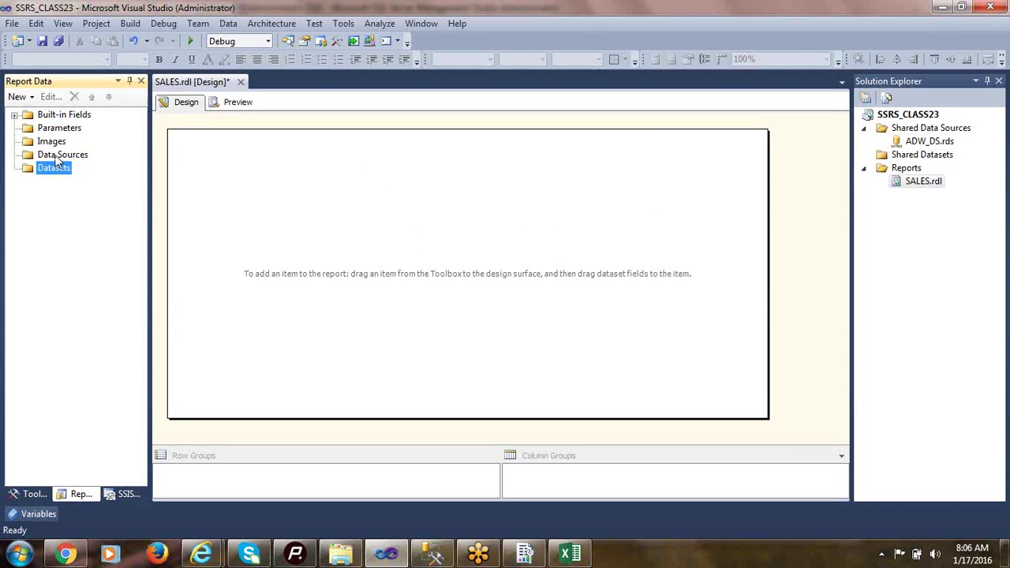
pyautogui.click(56, 157)
pyautogui.click(57, 168)
pyautogui.click(57, 156)
pyautogui.click(56, 168)
pyautogui.click(57, 156)
pyautogui.click(58, 169)
pyautogui.click(57, 156)
pyautogui.click(57, 167)
pyautogui.click(57, 157)
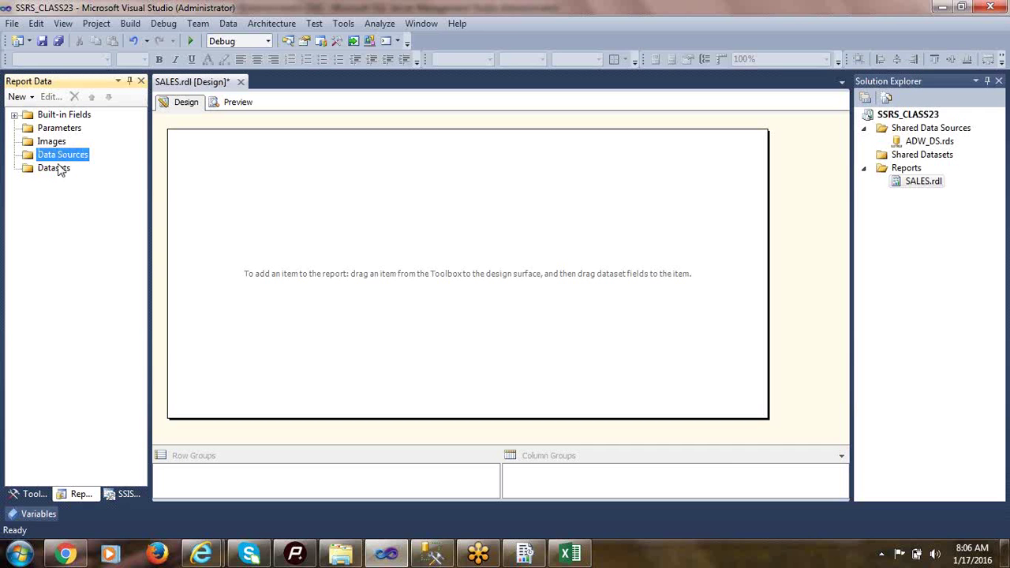
pyautogui.click(57, 168)
# - Add a data source to the SALES report that uses the shared data source reference ADW_DS
pyautogui.rightClick(56, 159)
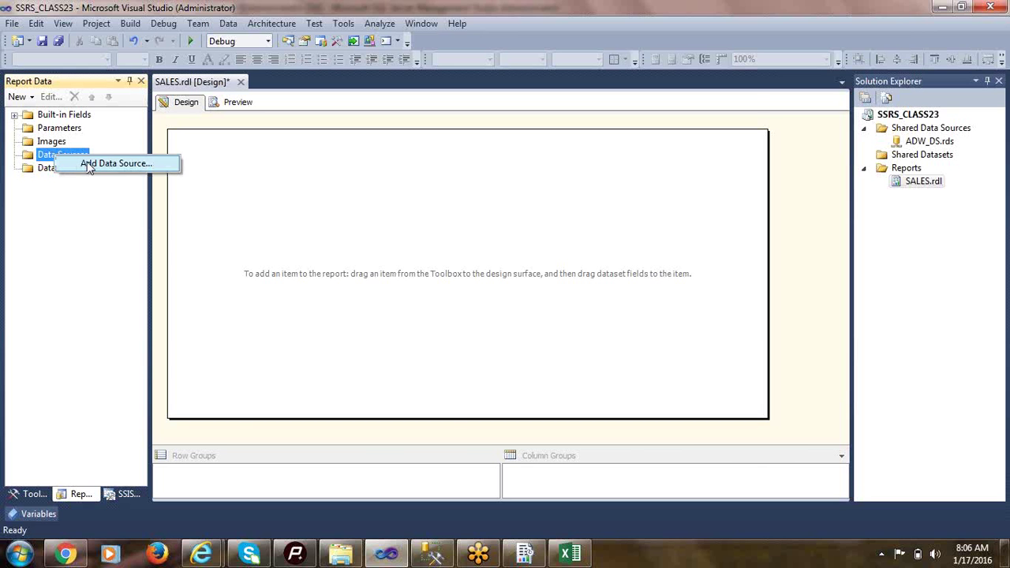
pyautogui.click(88, 166)
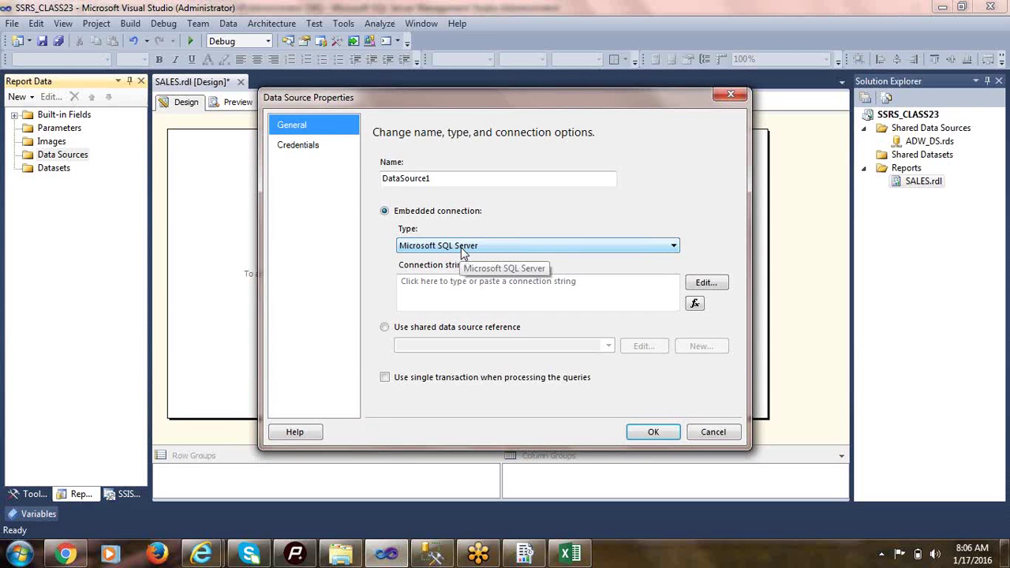
pyautogui.click(710, 284)
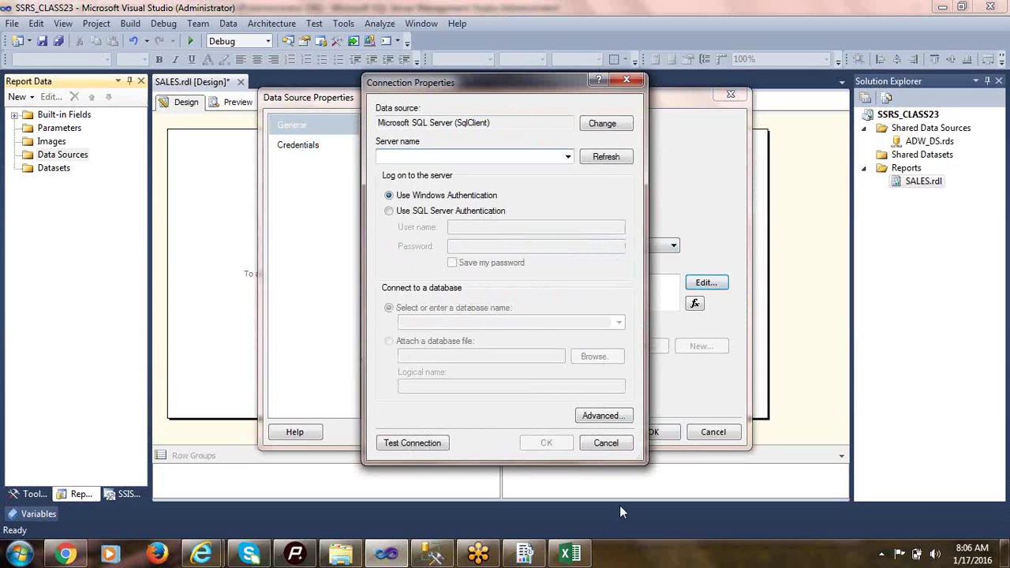
pyautogui.click(604, 447)
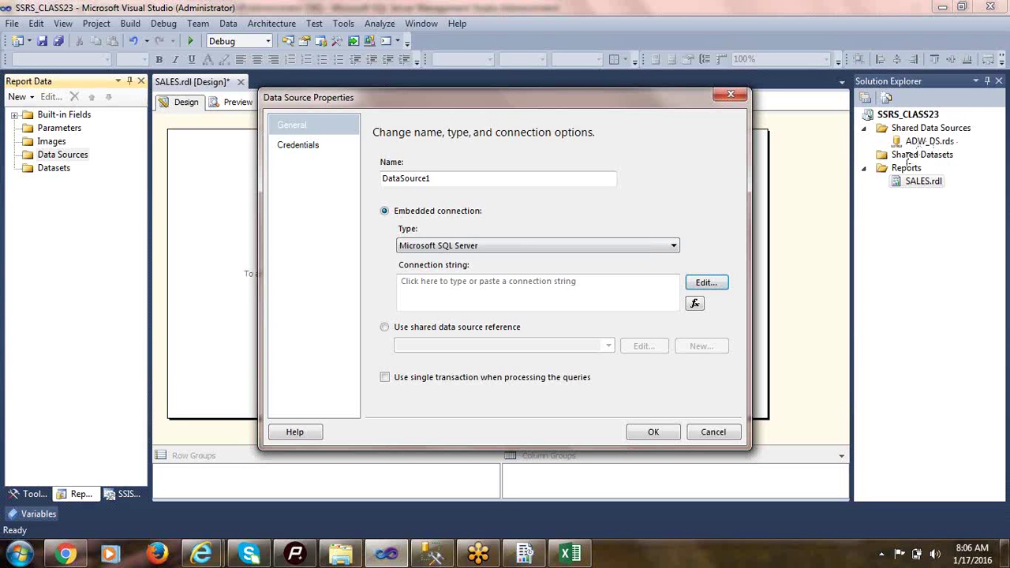
pyautogui.click(384, 327)
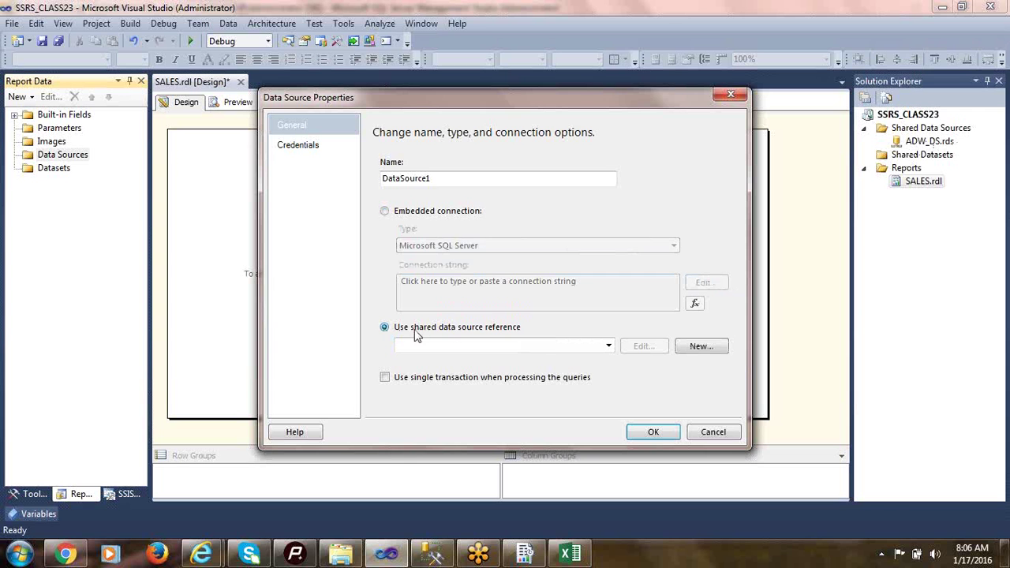
pyautogui.click(607, 346)
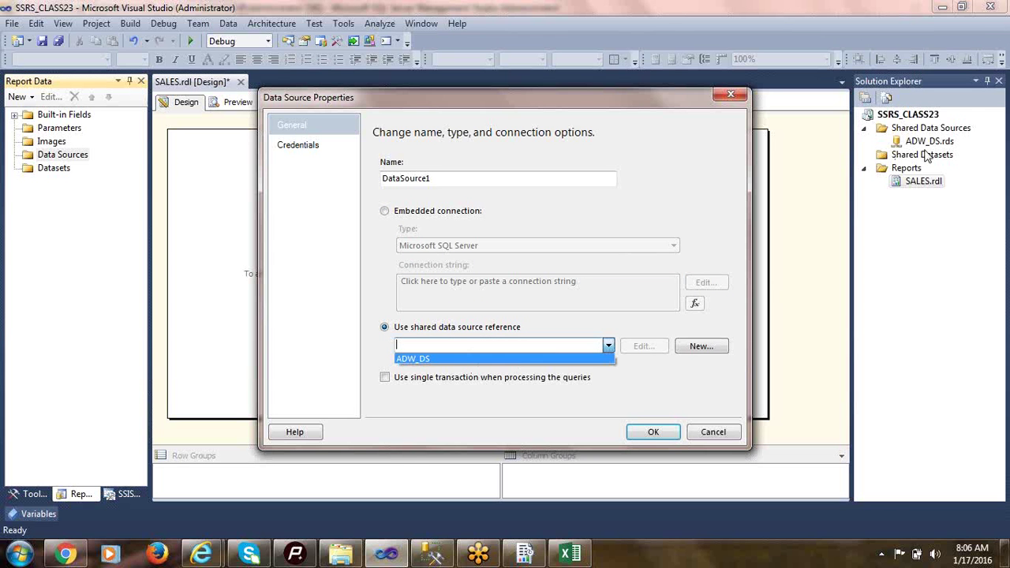
pyautogui.click(441, 359)
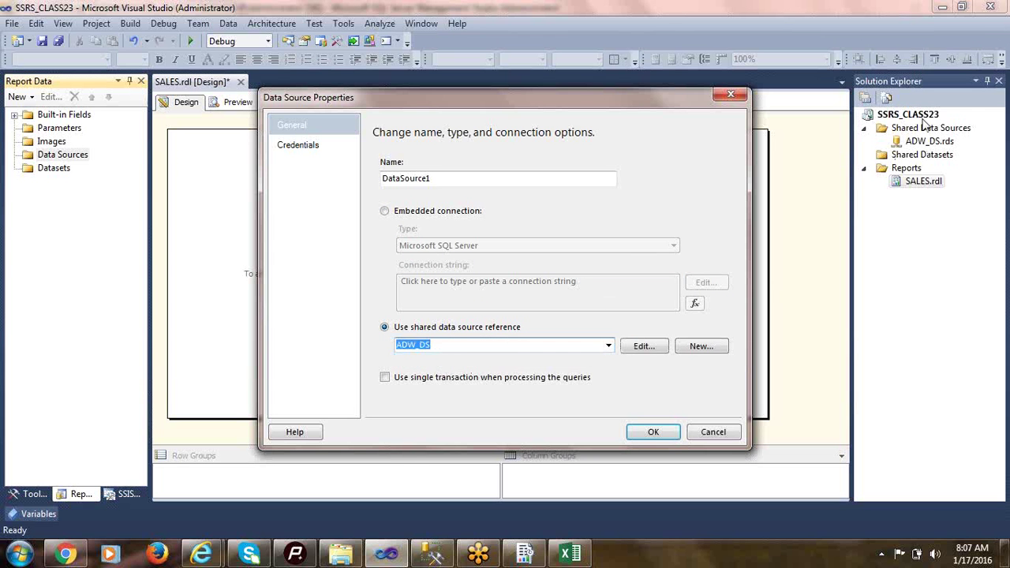
pyautogui.click(468, 346)
pyautogui.click(385, 210)
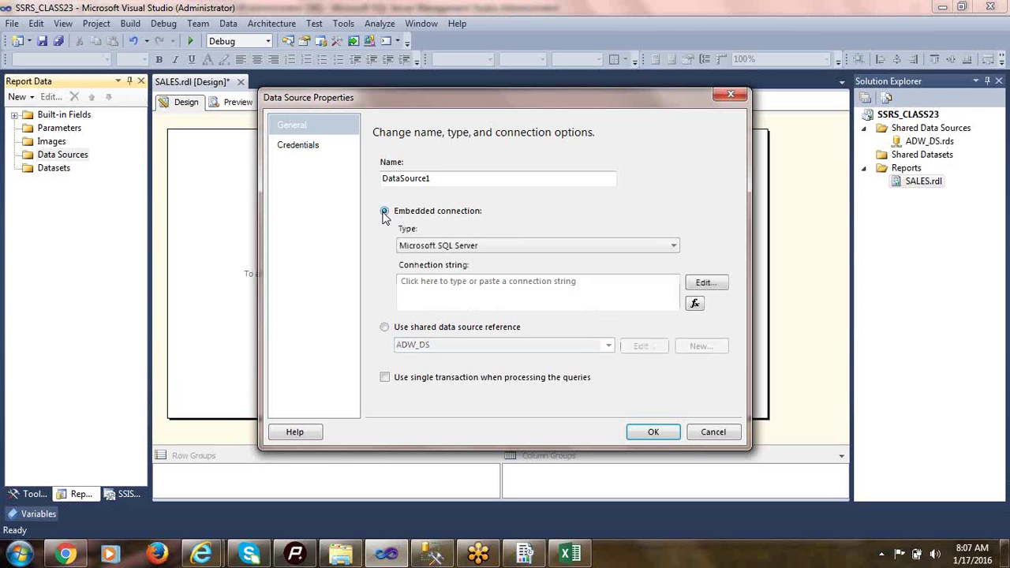
pyautogui.click(384, 326)
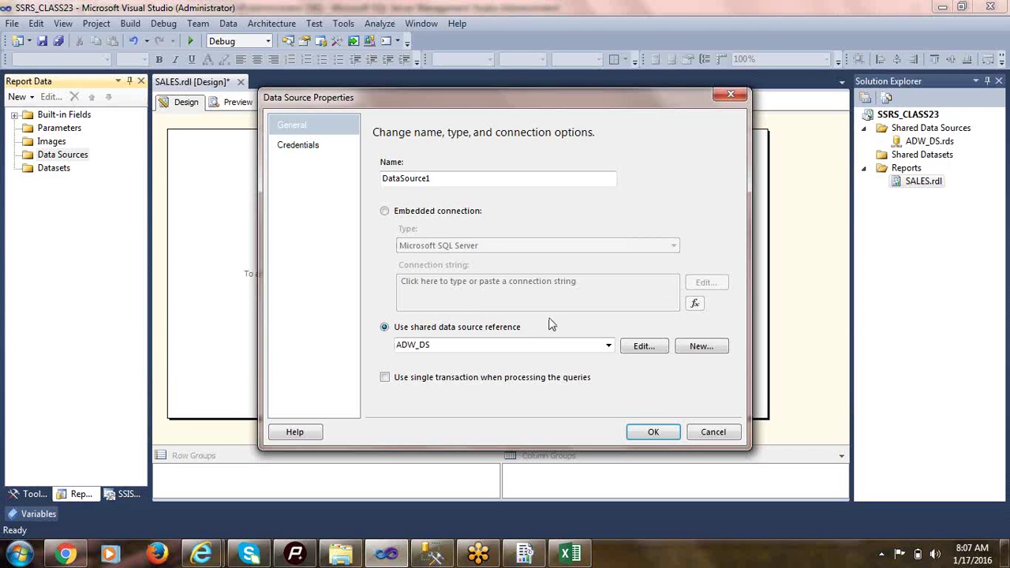
pyautogui.doubleClick(426, 346)
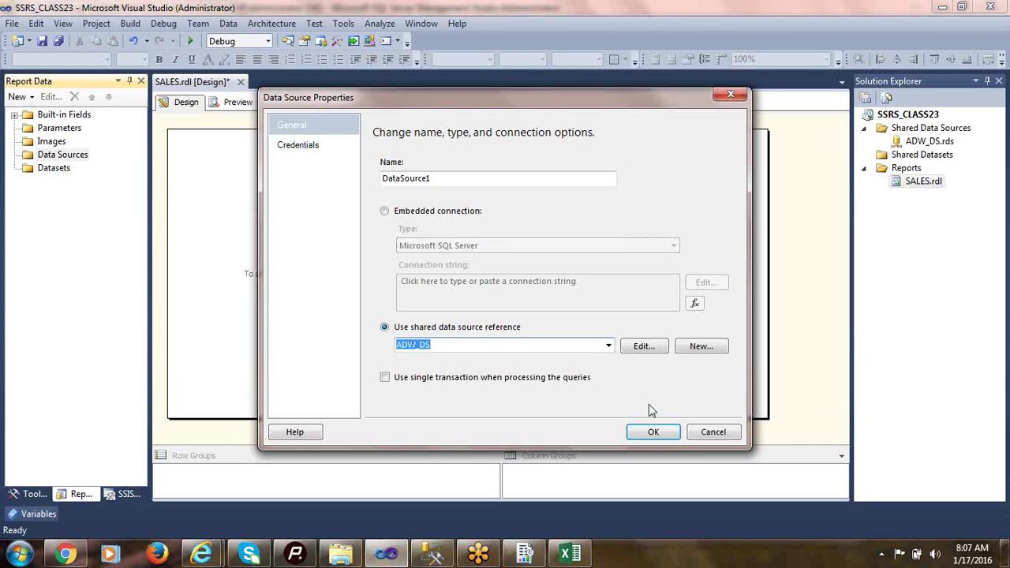
pyautogui.click(652, 432)
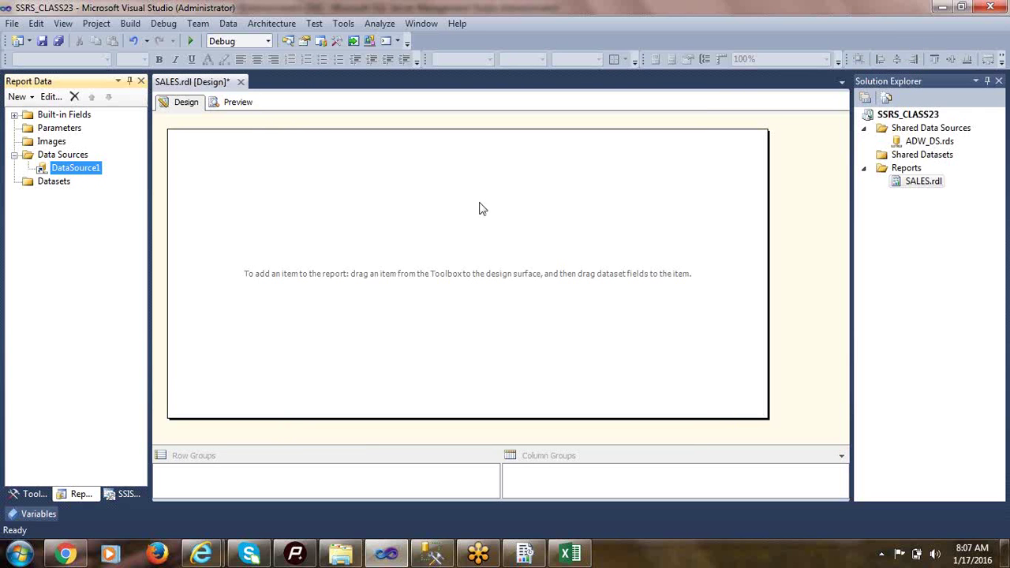
# - Add a dataset embedded in the report with DataSource1 as its data source, and open its Query Designer maximized
pyautogui.click(55, 181)
pyautogui.rightClick(55, 184)
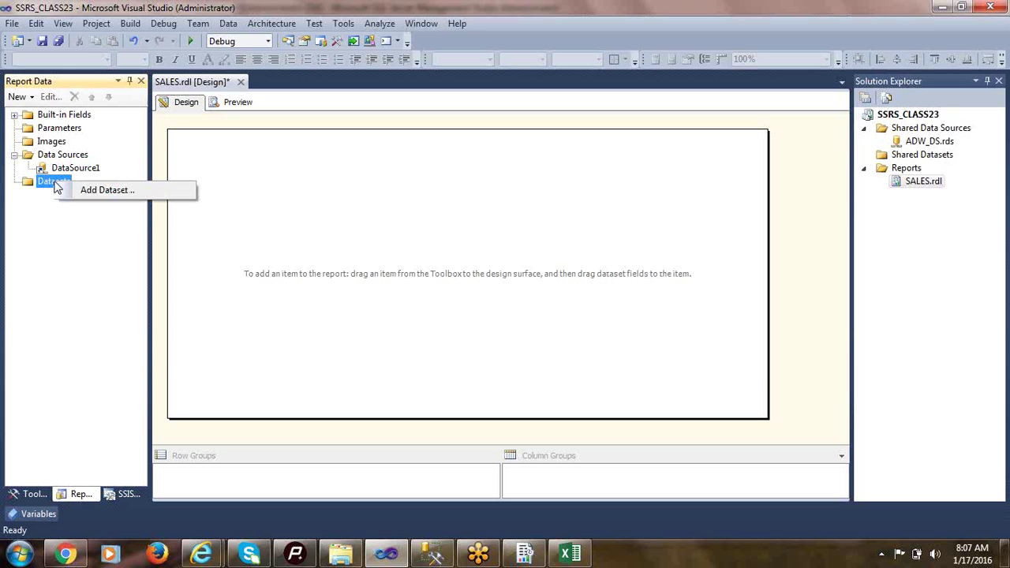
pyautogui.click(91, 192)
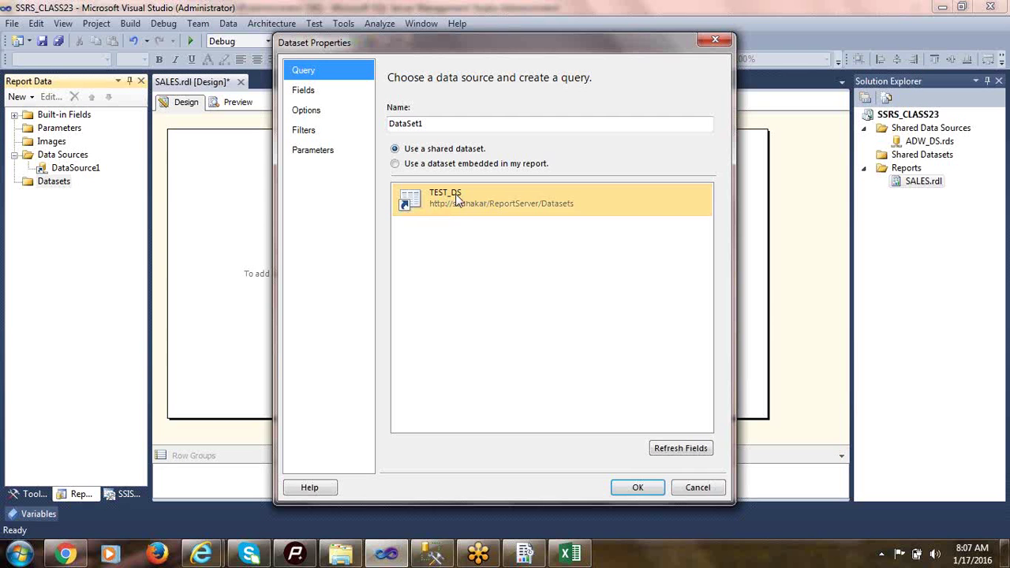
pyautogui.click(431, 207)
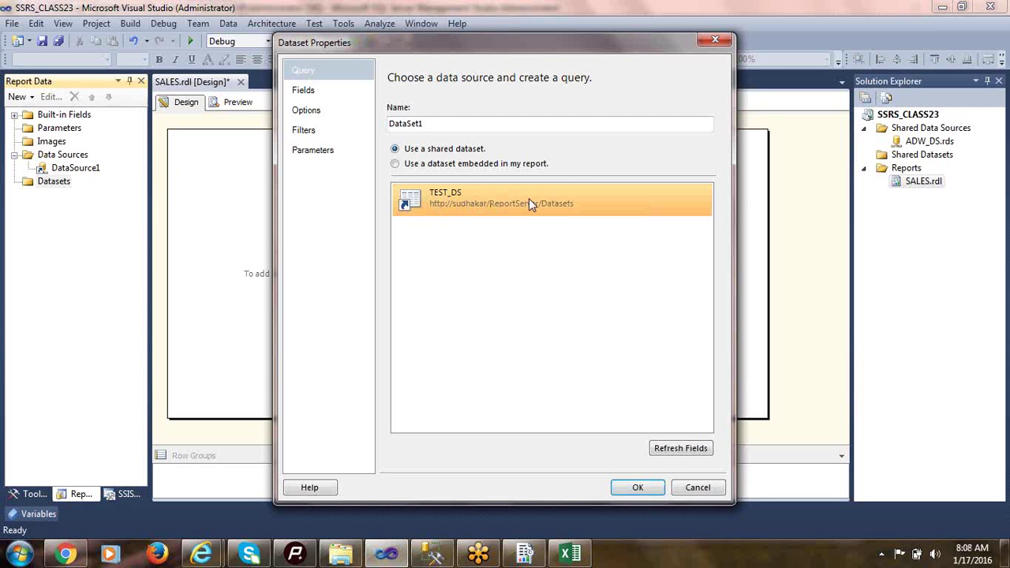
pyautogui.click(397, 164)
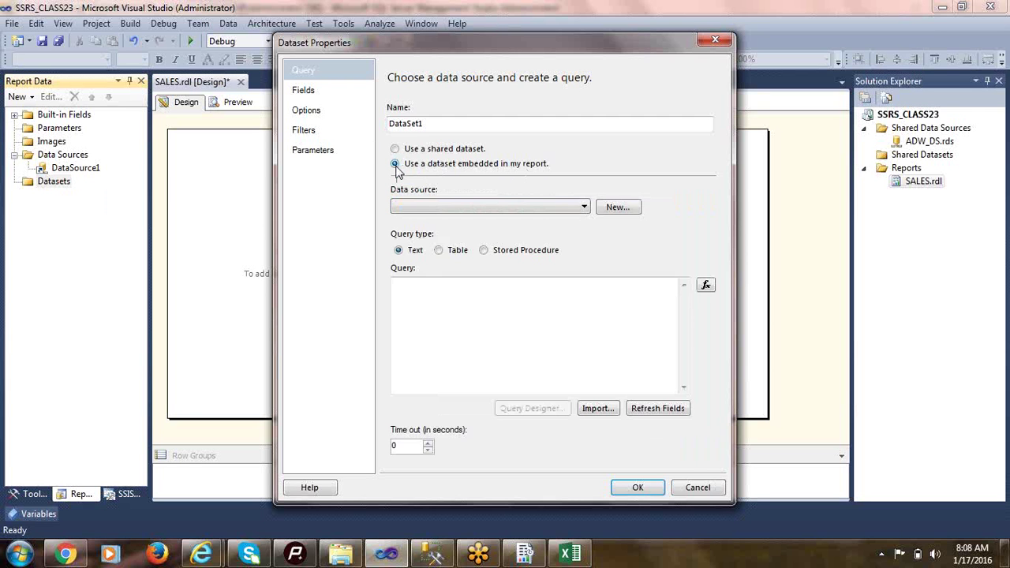
pyautogui.click(410, 207)
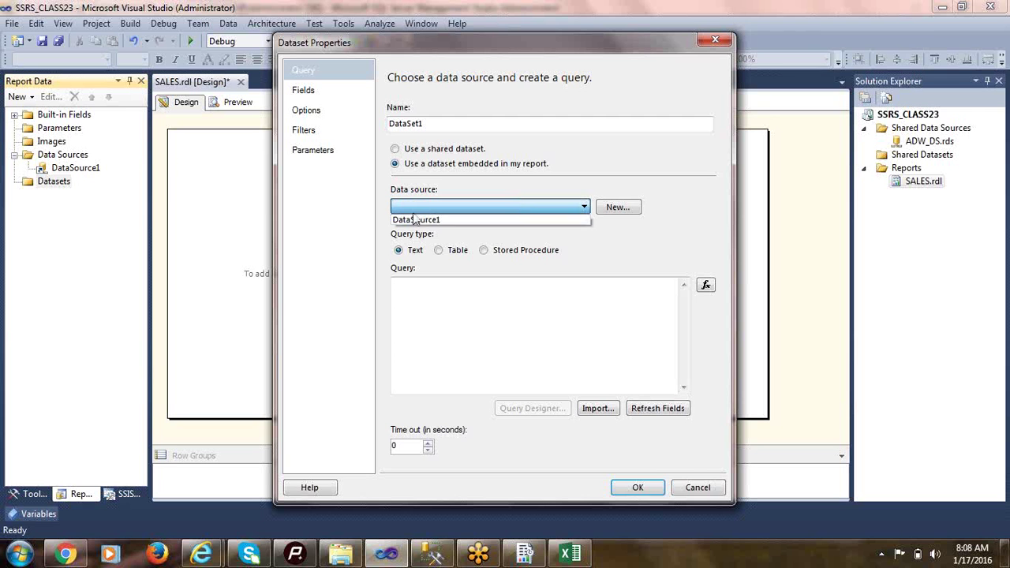
pyautogui.click(418, 219)
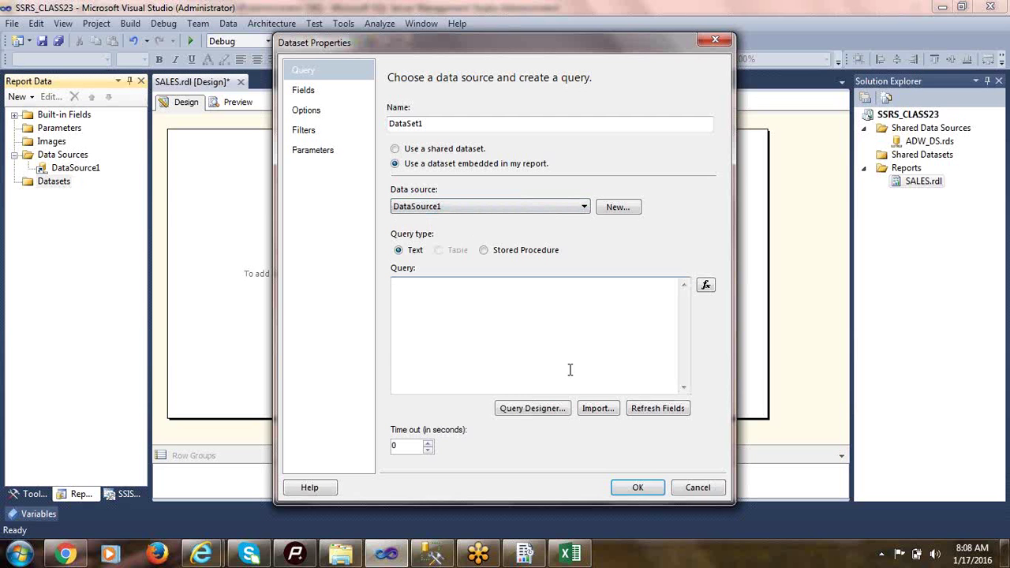
pyautogui.click(534, 410)
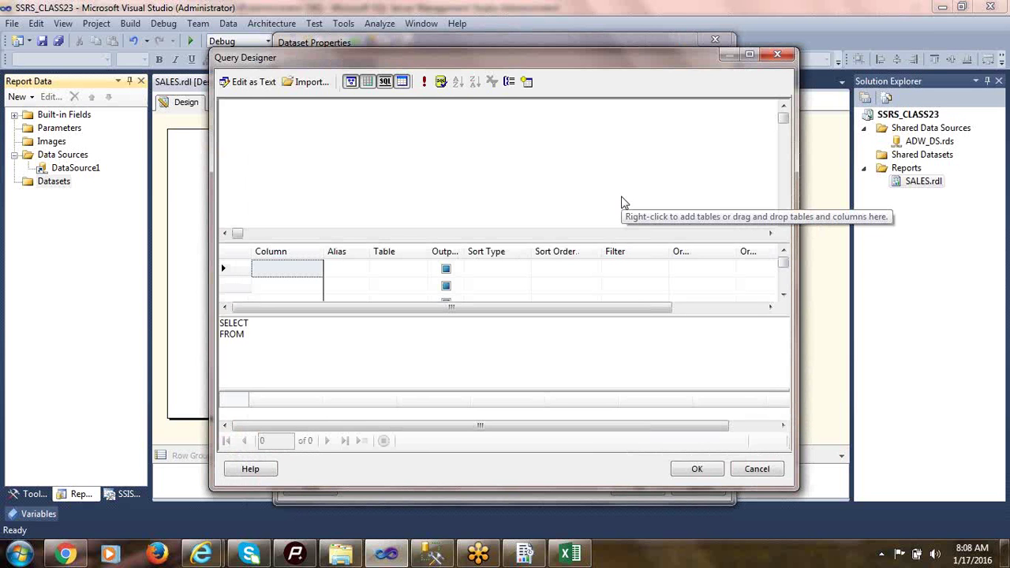
pyautogui.doubleClick(520, 58)
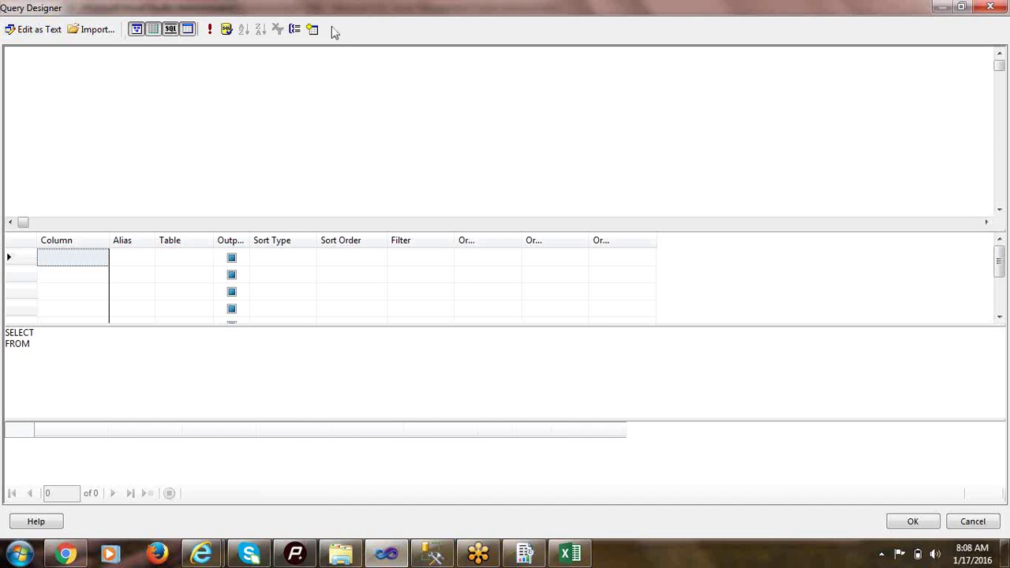
# - Try writing the query SELECT * FROM EMP as text, and discard it to return to the graphical query design
pyautogui.click(31, 31)
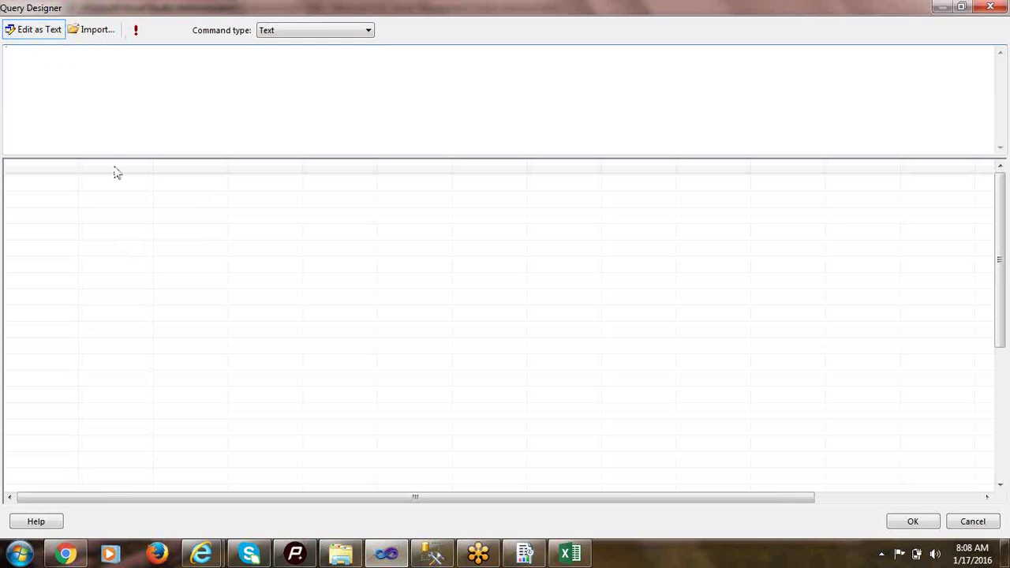
pyautogui.moveTo(108, 157); pyautogui.dragTo(120, 288)
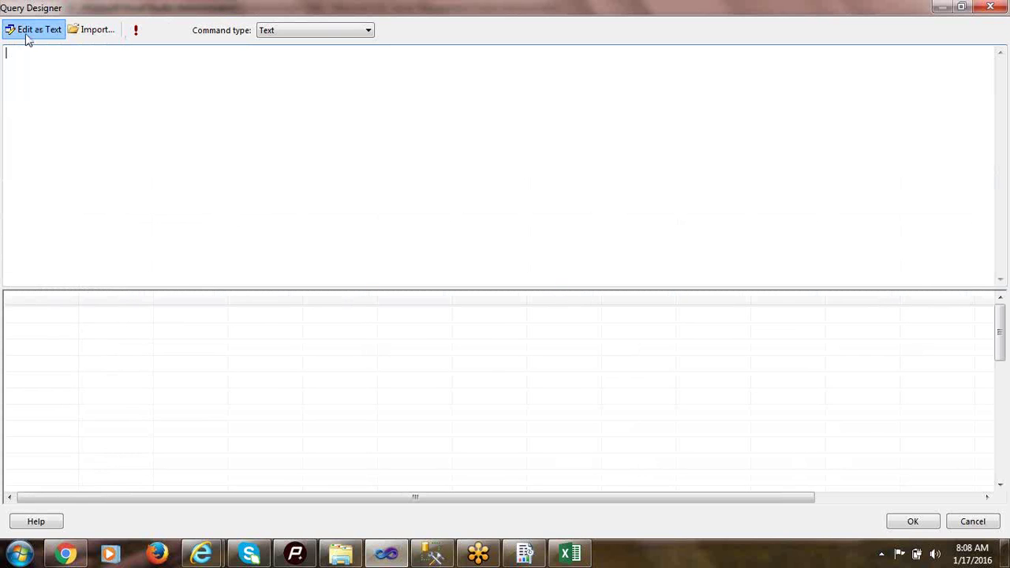
pyautogui.click(40, 83)
pyautogui.write('s')
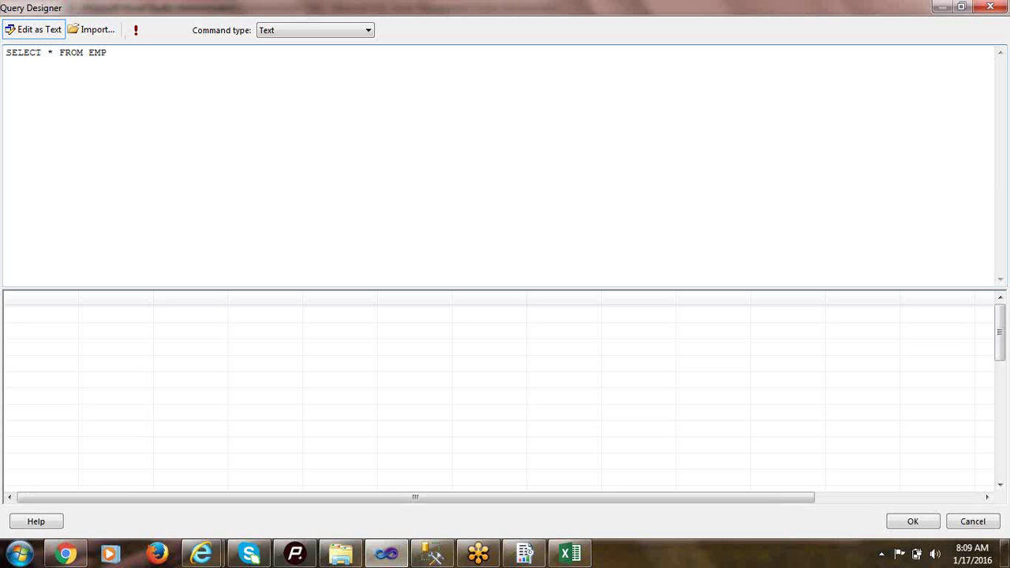
pyautogui.click(138, 33)
pyautogui.tripleClick(112, 52)
pyautogui.press('Delete')
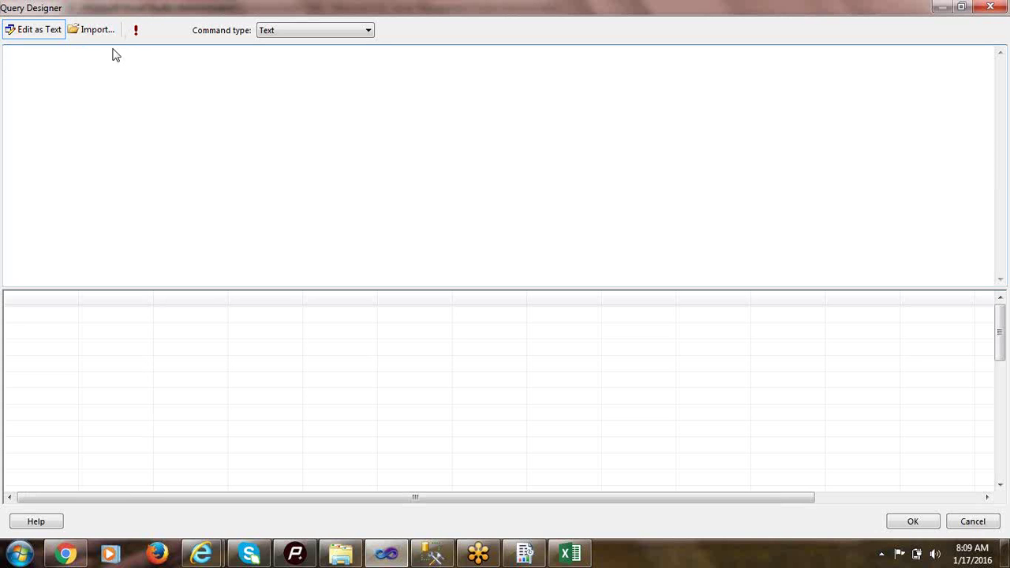
pyautogui.click(31, 31)
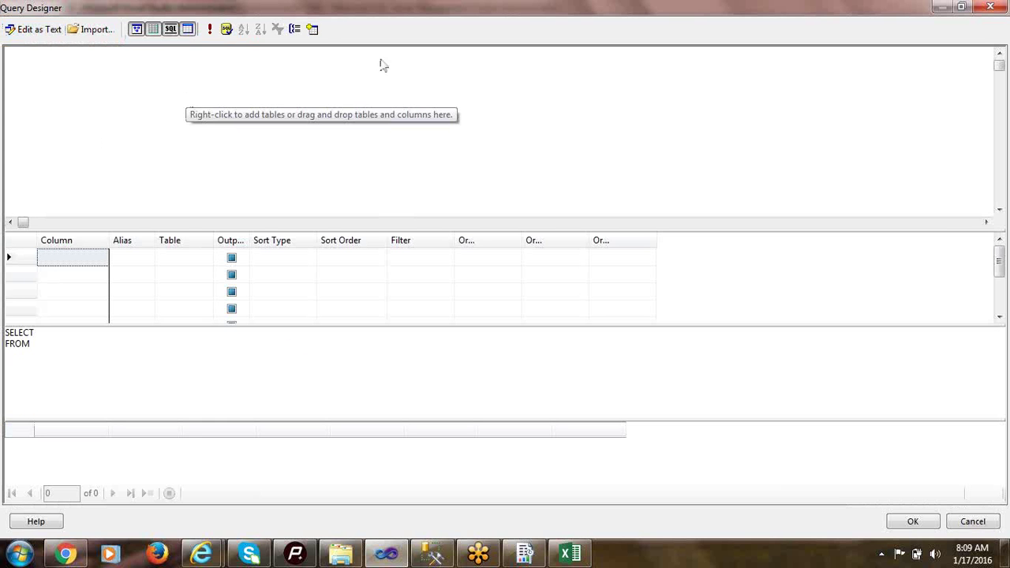
# - Add the DimProduct, DimProductCategory and DimProductSubcategory tables to the dataset's query
pyautogui.click(313, 30)
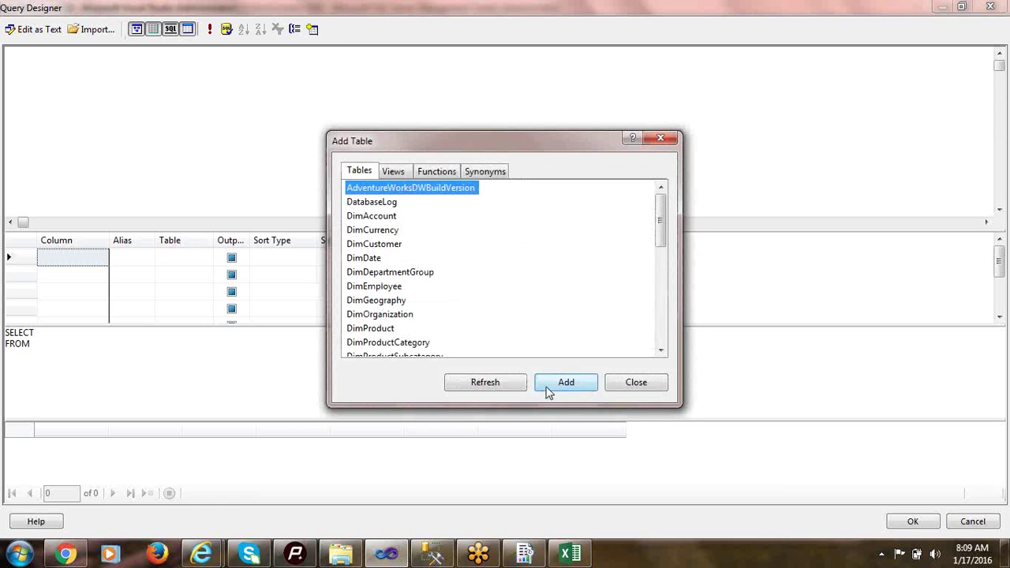
pyautogui.click(374, 287)
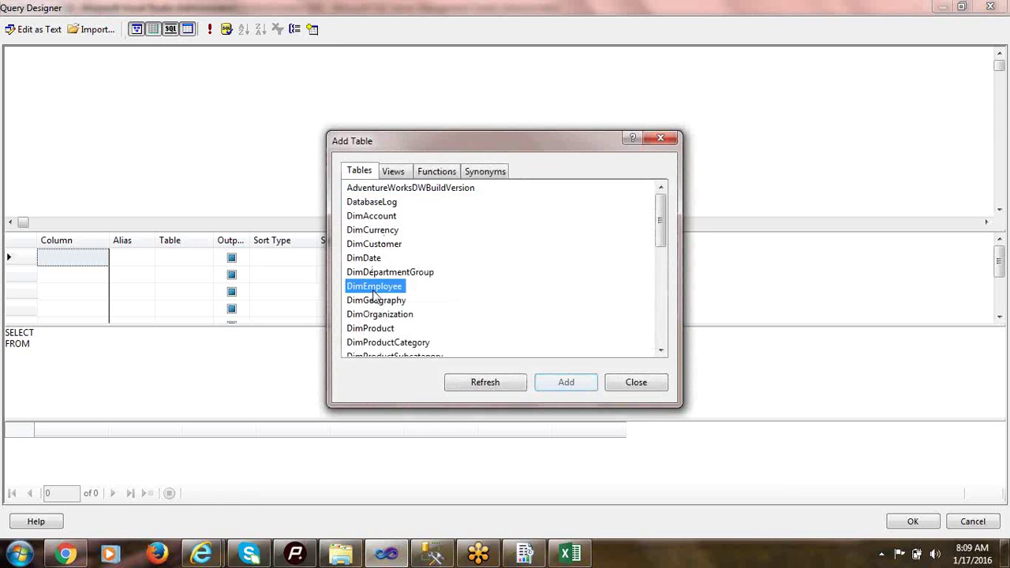
pyautogui.scroll(-2, 434, 276)
pyautogui.scroll(1, 431, 276)
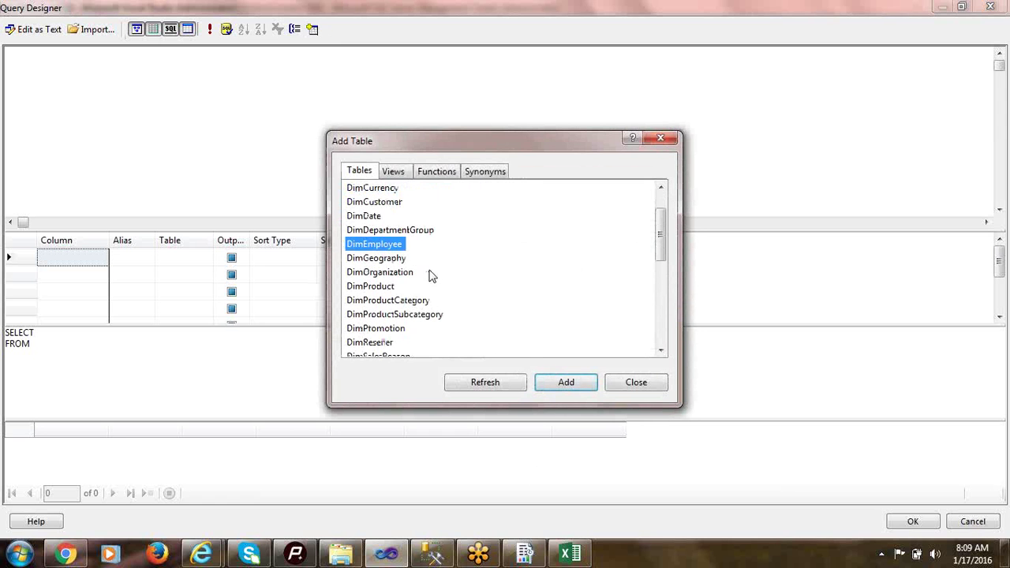
pyautogui.click(378, 286)
pyautogui.scroll(-1, 392, 300)
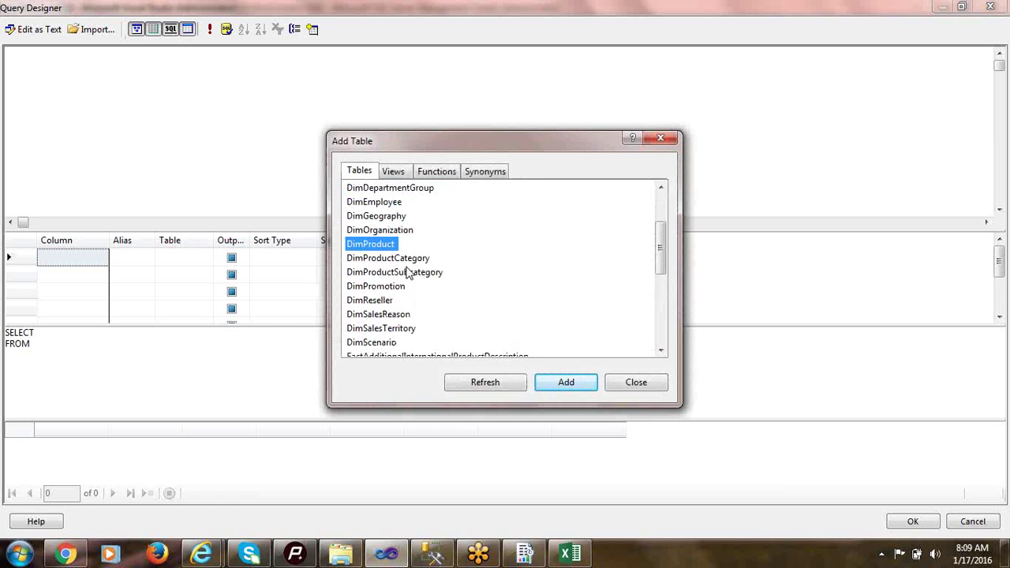
pyautogui.click(566, 385)
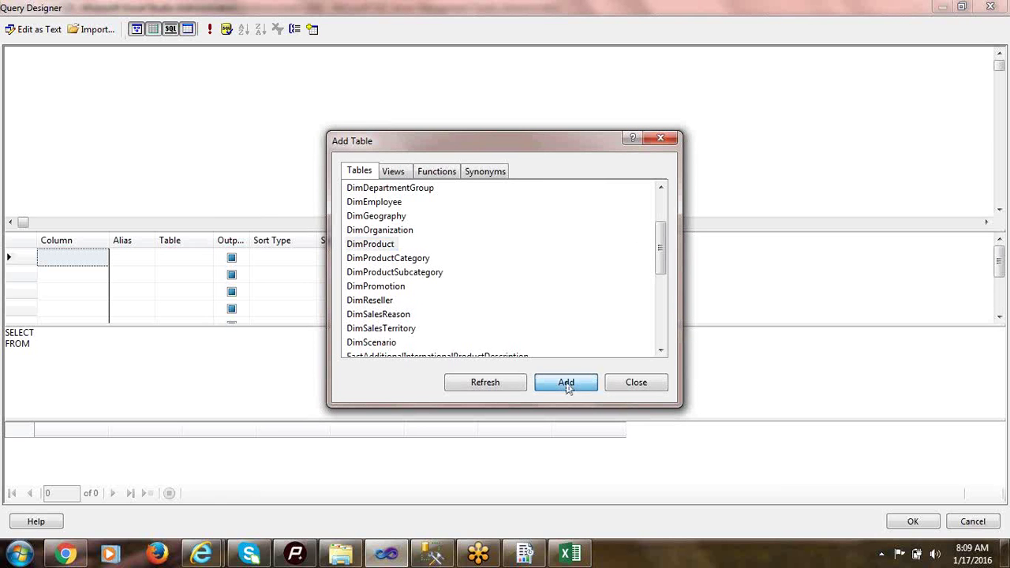
pyautogui.click(401, 265)
pyautogui.click(579, 382)
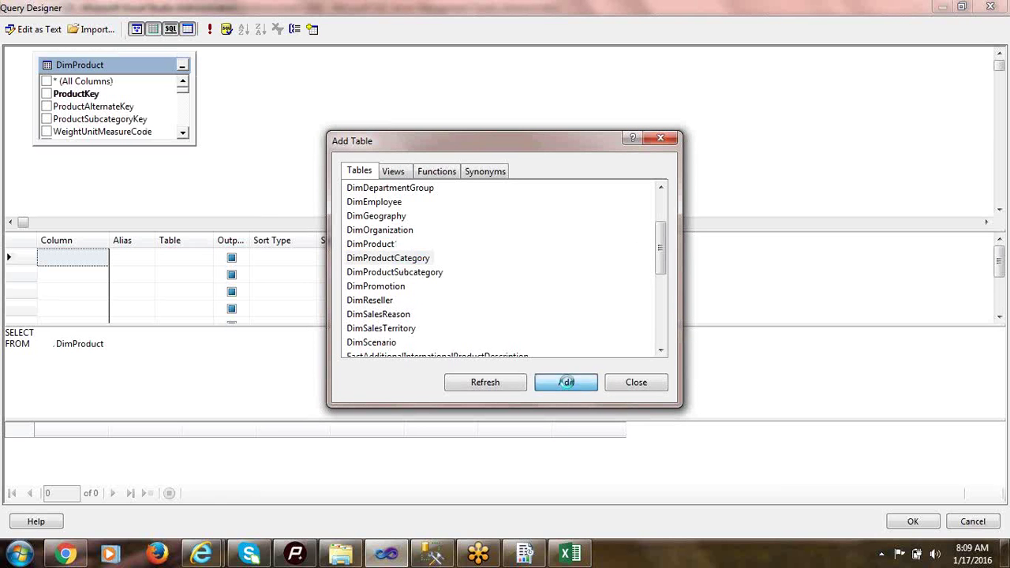
pyautogui.click(409, 273)
pyautogui.click(562, 382)
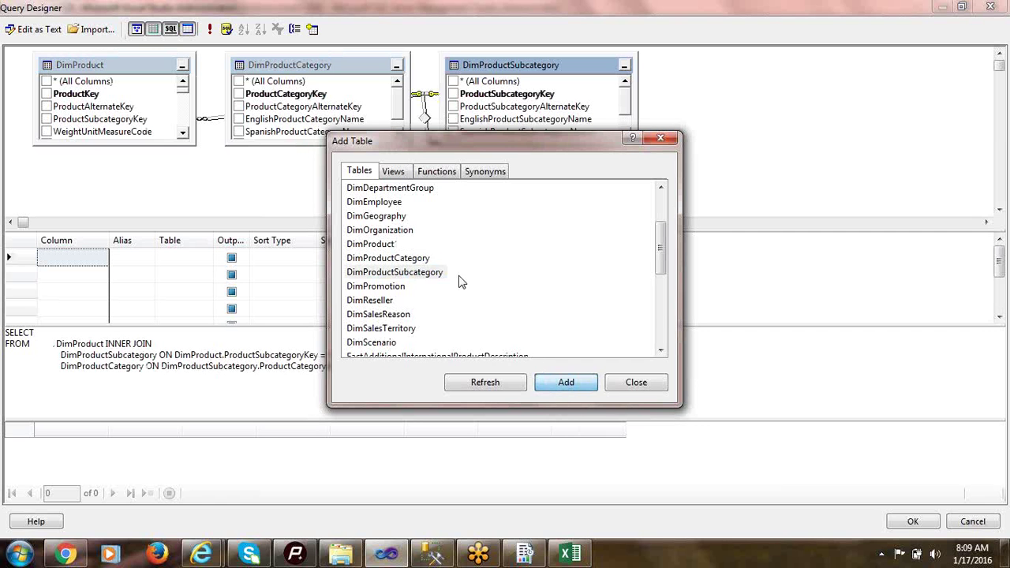
# - Add the FactInternetSales table to the query and finish adding tables
pyautogui.click(390, 288)
pyautogui.scroll(-3, 390, 292)
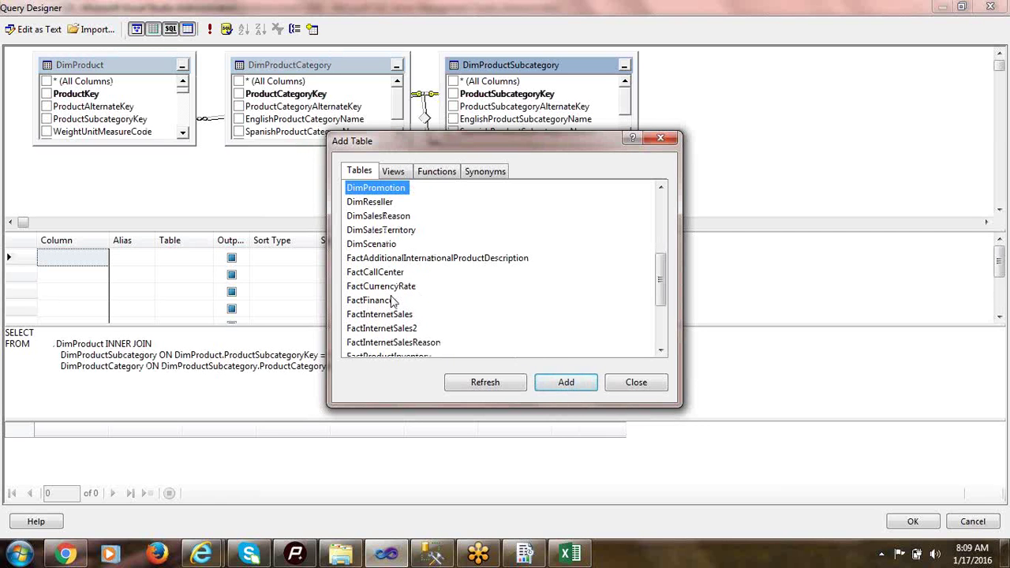
pyautogui.click(386, 314)
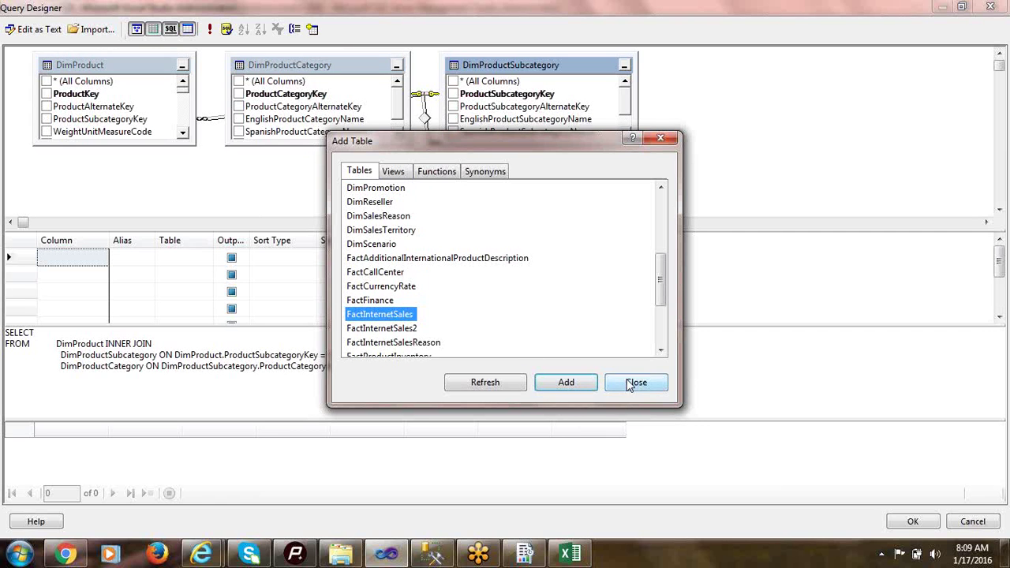
pyautogui.click(565, 382)
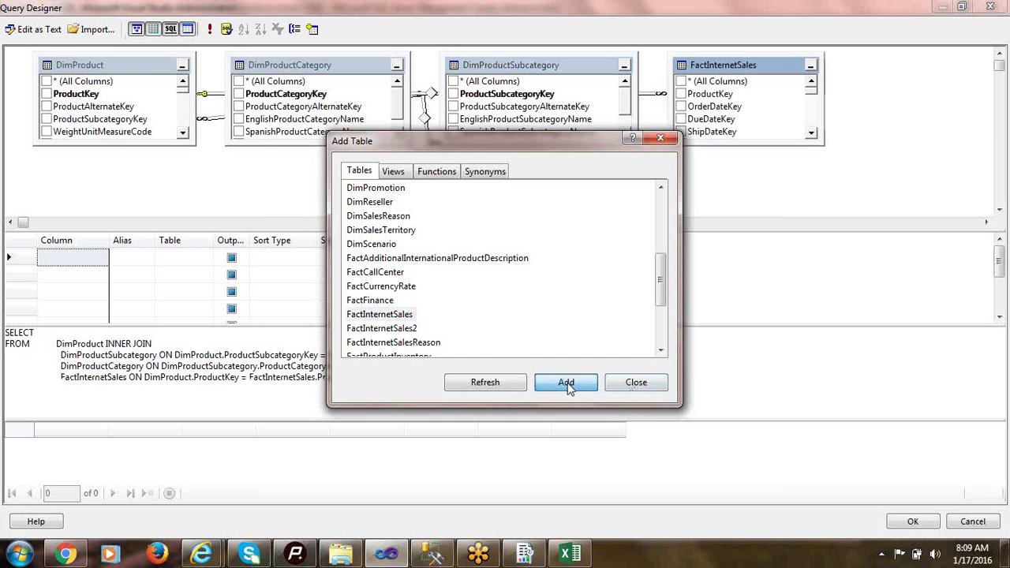
pyautogui.click(661, 138)
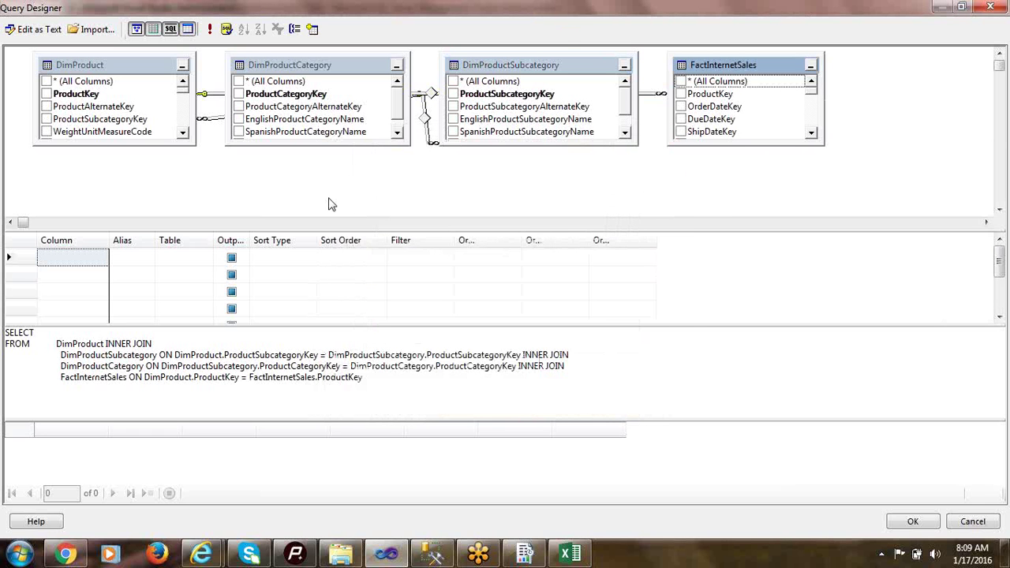
# - Hide the grid, SQL and result panes of the Query Designer so only the table diagram is shown
pyautogui.click(67, 176)
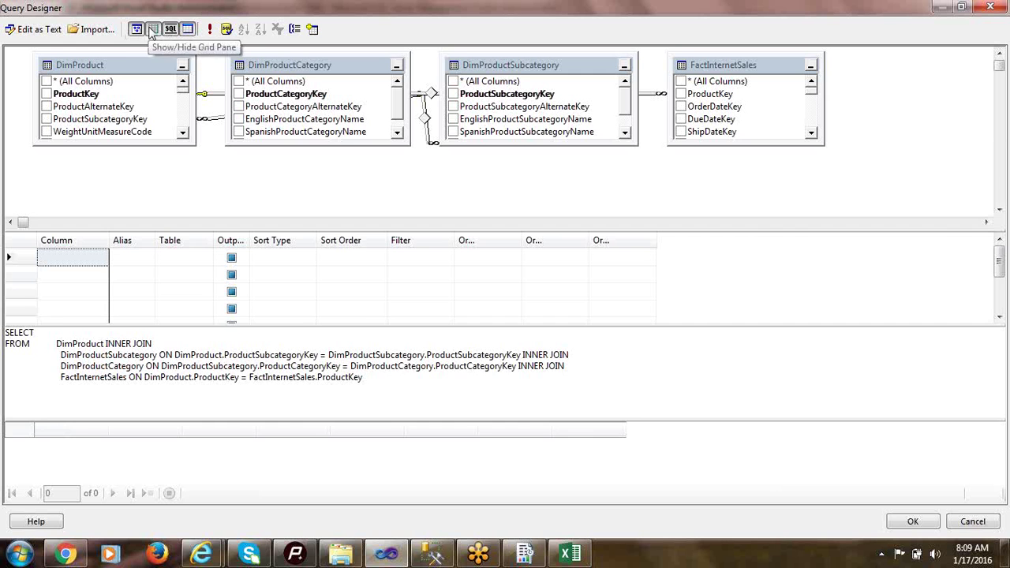
pyautogui.click(152, 29)
pyautogui.click(169, 29)
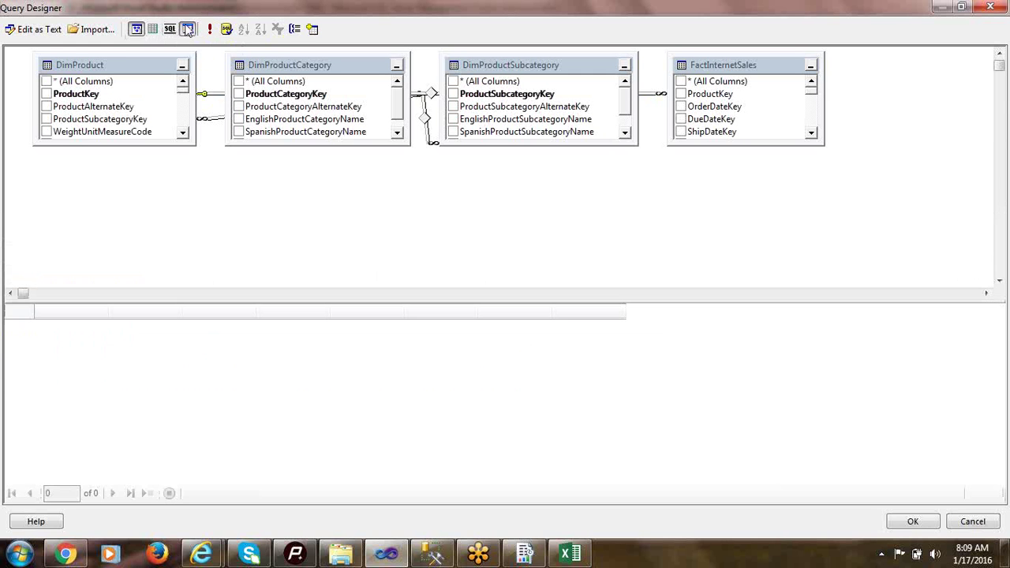
pyautogui.click(187, 29)
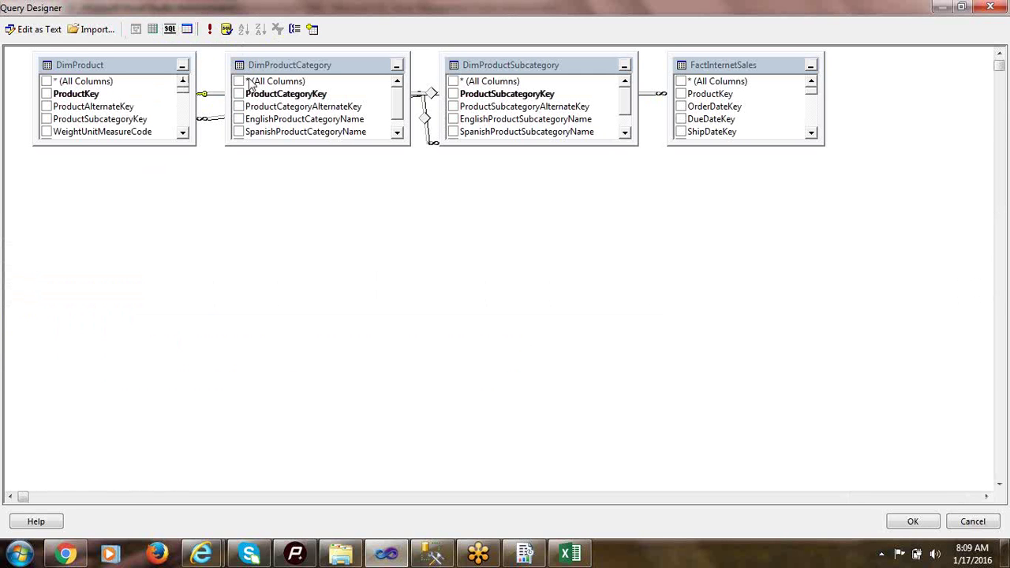
# - Rearrange the four tables in the diagram, placing DimProduct beside FactInternetSales and the DimProductSubcategory and DimProductCategory tables below them
pyautogui.moveTo(250, 82); pyautogui.dragTo(432, 229)
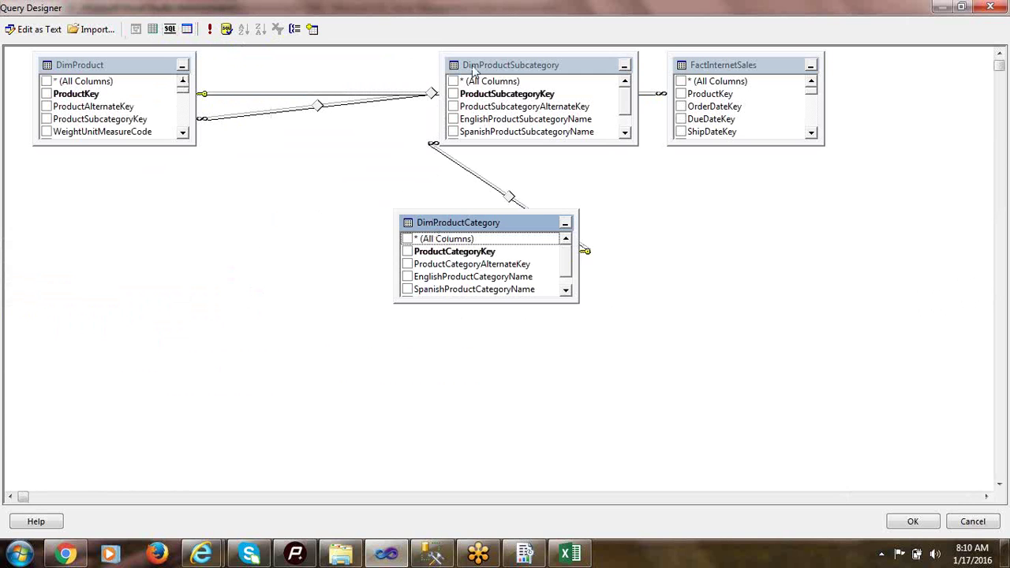
pyautogui.moveTo(474, 71); pyautogui.dragTo(144, 180)
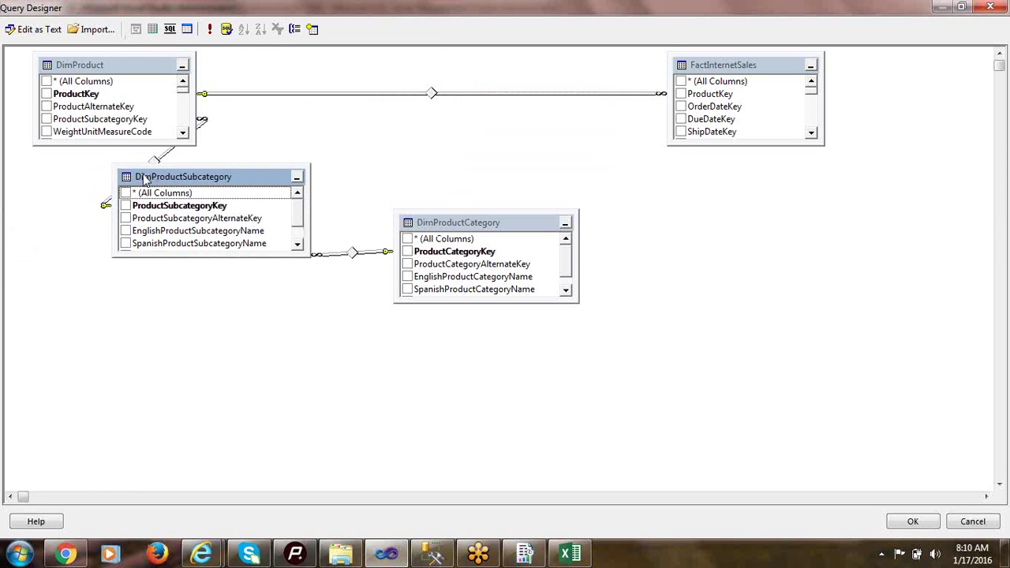
pyautogui.moveTo(148, 75); pyautogui.dragTo(175, 73)
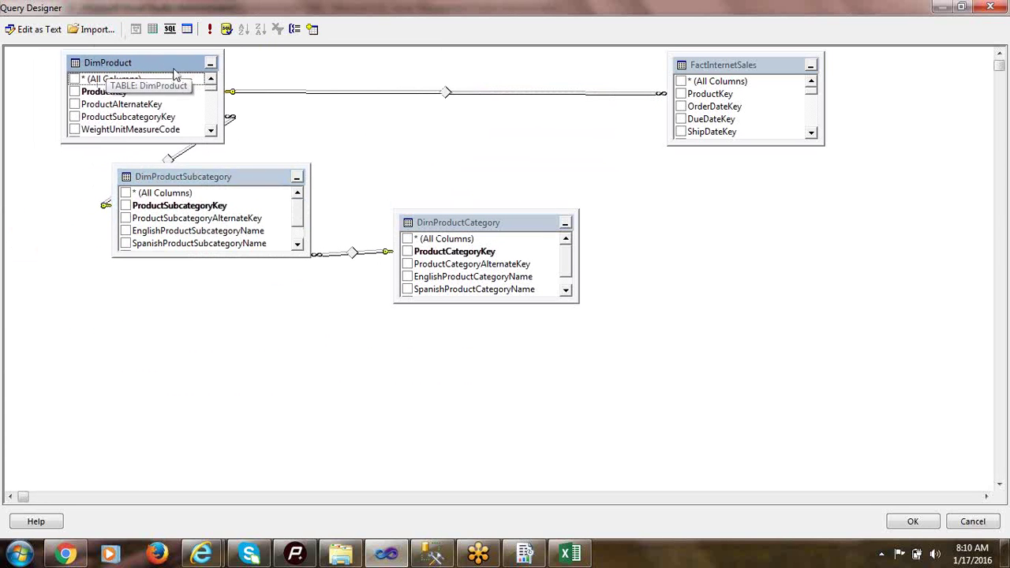
pyautogui.moveTo(431, 221); pyautogui.dragTo(419, 160)
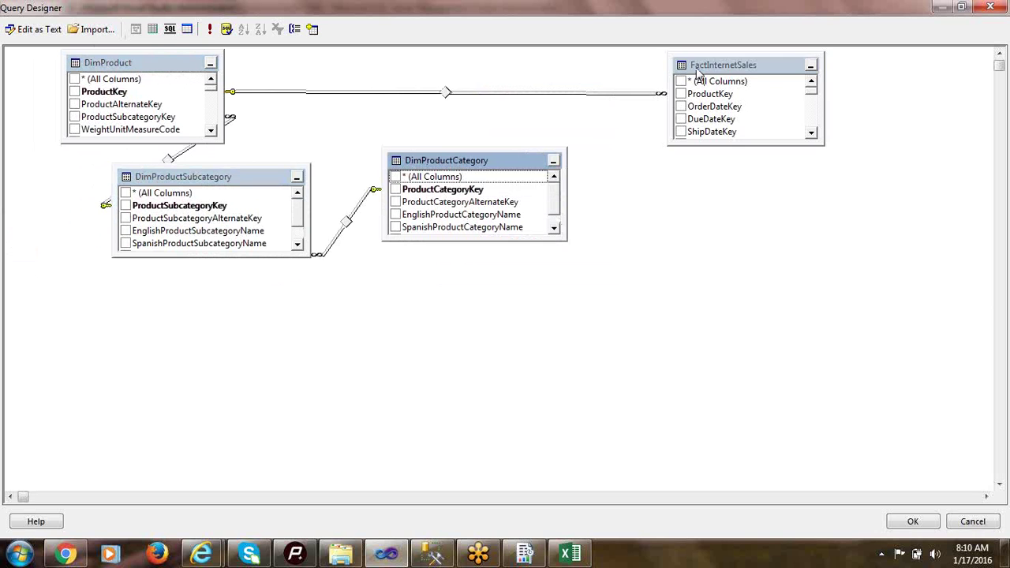
pyautogui.moveTo(696, 72); pyautogui.dragTo(463, 68)
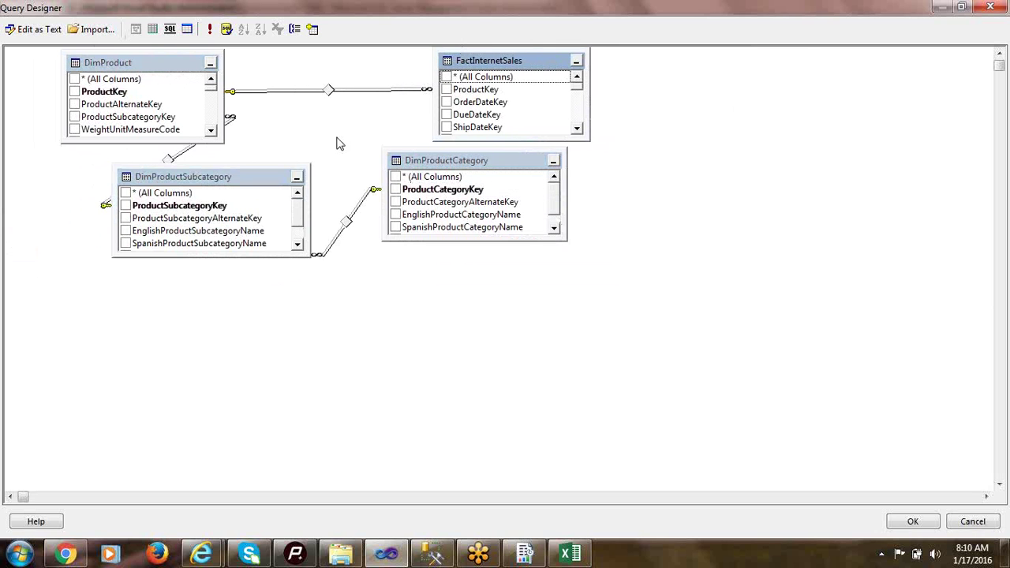
pyautogui.moveTo(284, 177); pyautogui.dragTo(259, 207)
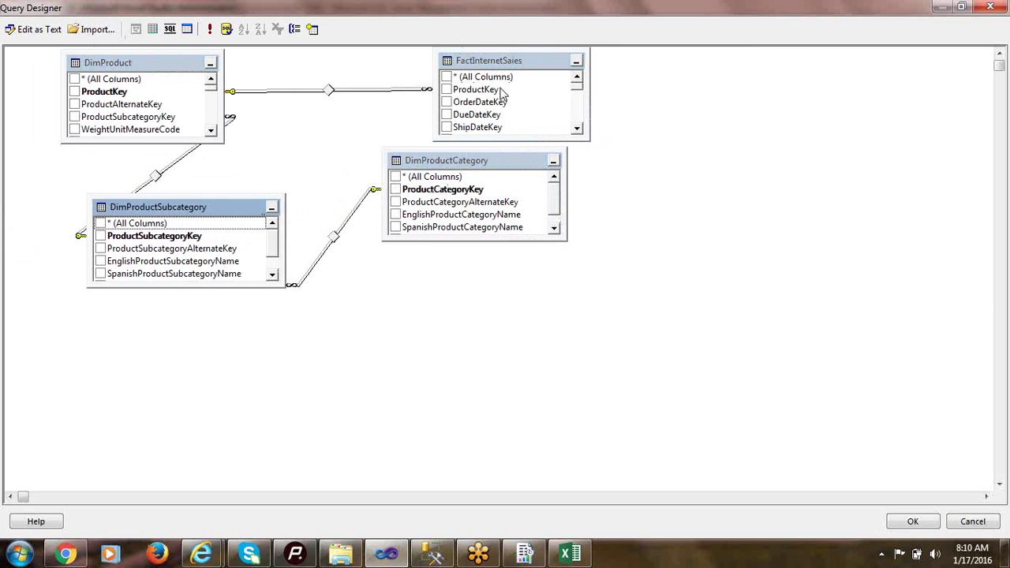
pyautogui.moveTo(502, 63); pyautogui.dragTo(787, 63)
pyautogui.moveTo(172, 68); pyautogui.dragTo(615, 72)
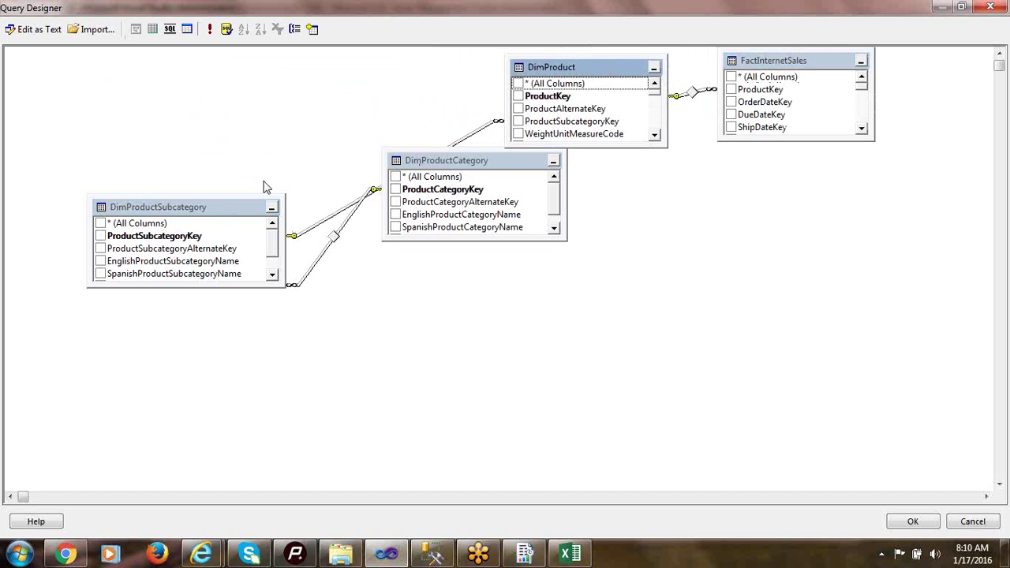
# - Arrange the DimProductSubcategory and DimProductCategory tables in one row before DimProduct, with DimProductCategory first
pyautogui.moveTo(201, 208); pyautogui.dragTo(414, 73)
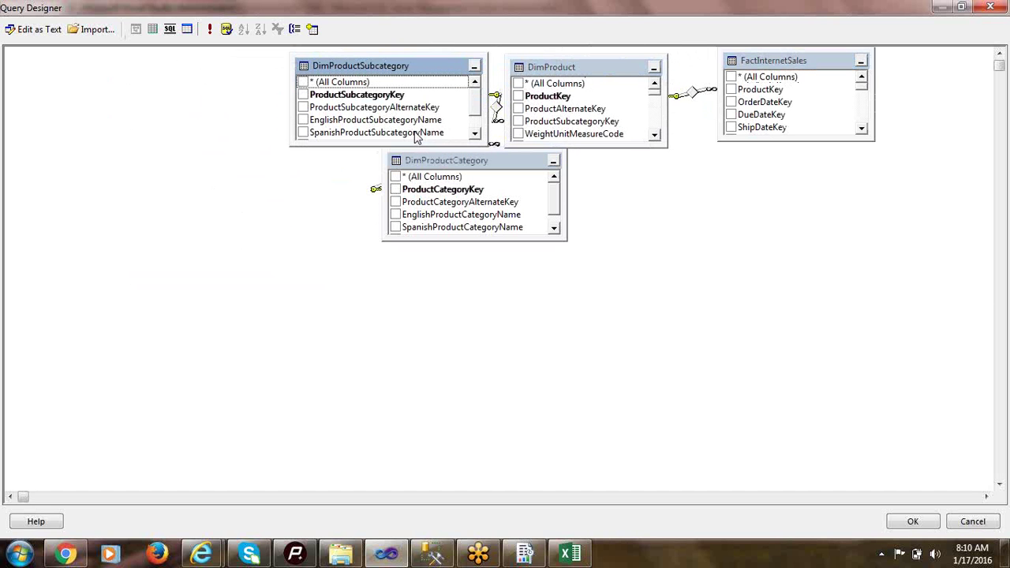
pyautogui.moveTo(433, 165); pyautogui.dragTo(115, 76)
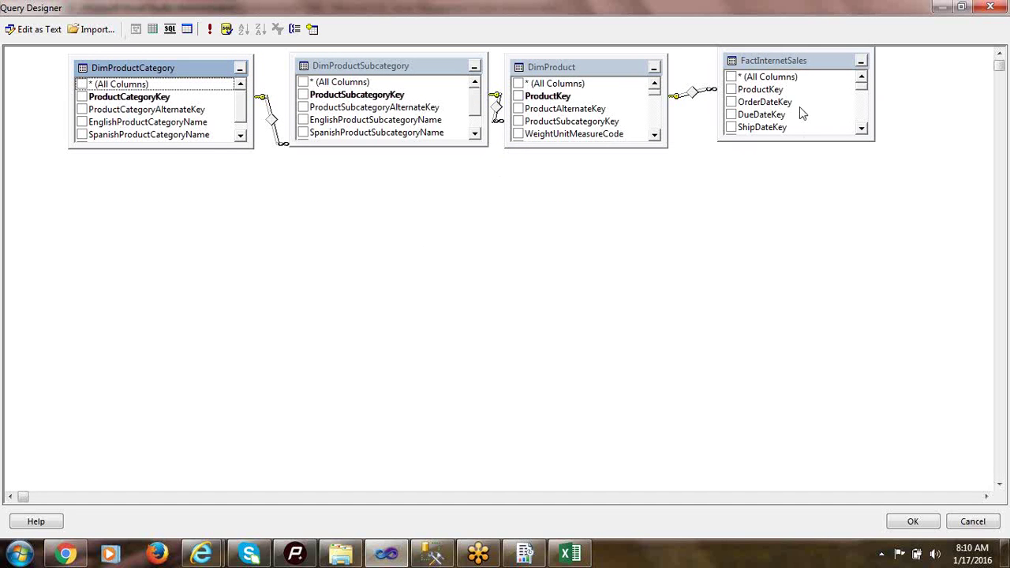
# - Look through the FactInternetSales columns for the OrderQuantity and SalesAmount measures
pyautogui.click(780, 65)
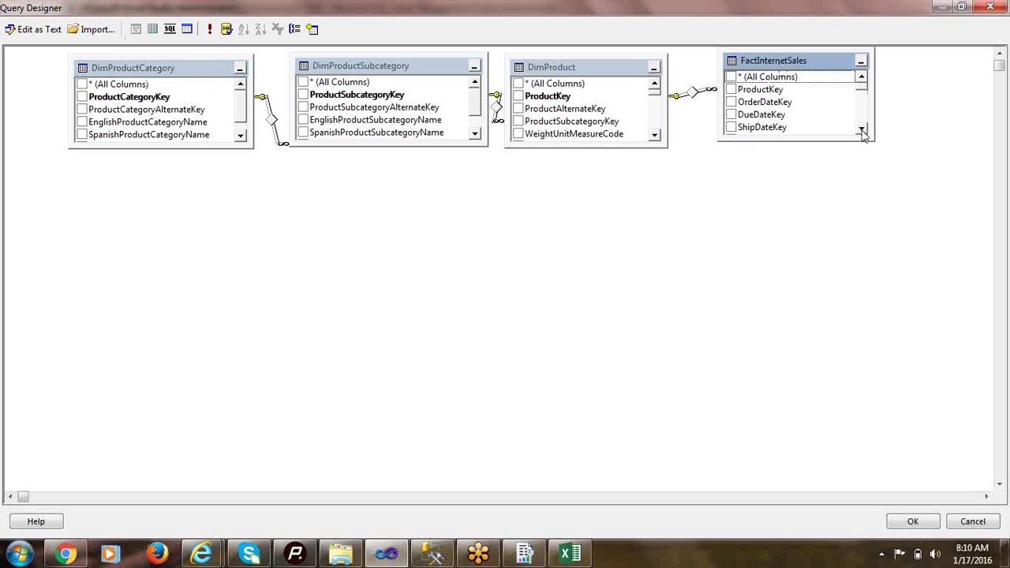
pyautogui.click(789, 102)
pyautogui.press('o')
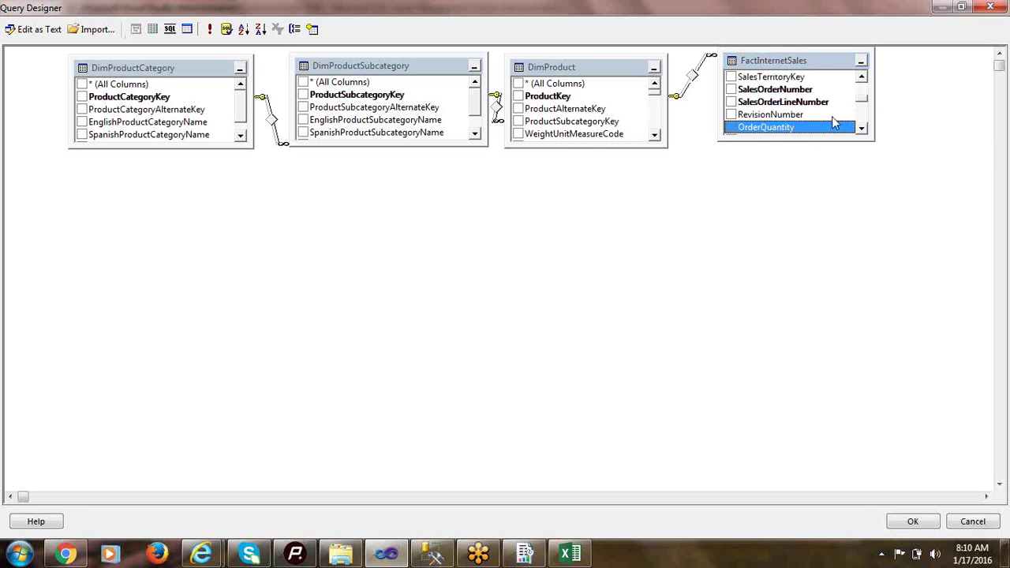
pyautogui.click(862, 128)
pyautogui.click(862, 129)
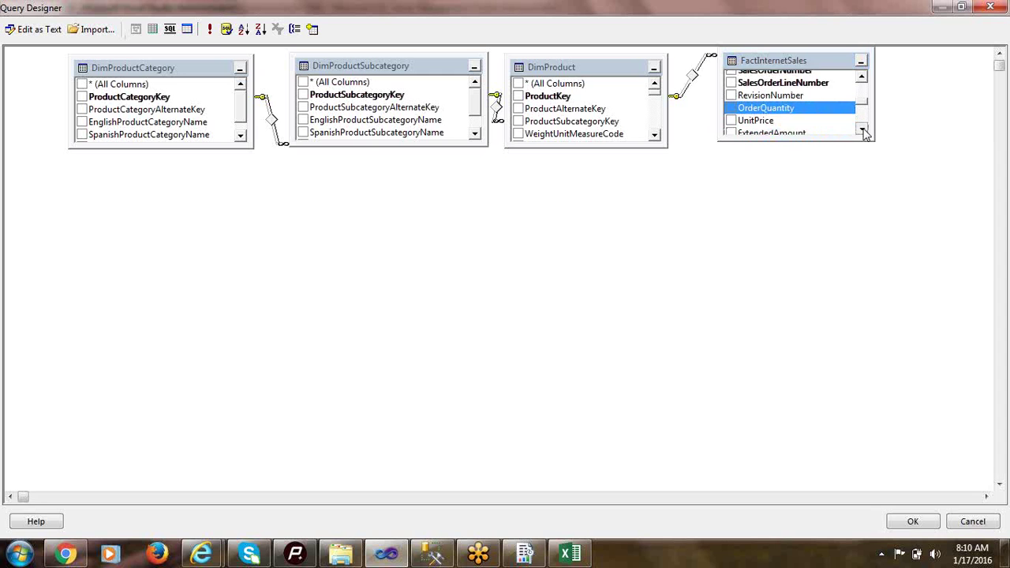
pyautogui.click(861, 129)
pyautogui.click(862, 129)
pyautogui.click(862, 129)
pyautogui.click(861, 128)
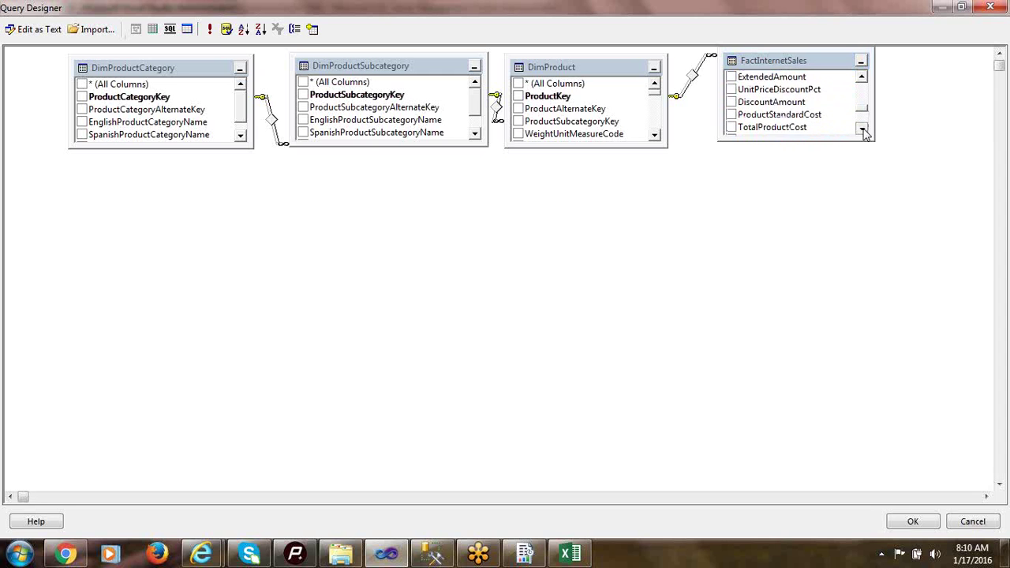
pyautogui.scroll(-1, 776, 130)
pyautogui.scroll(-1, 776, 130)
pyautogui.click(764, 90)
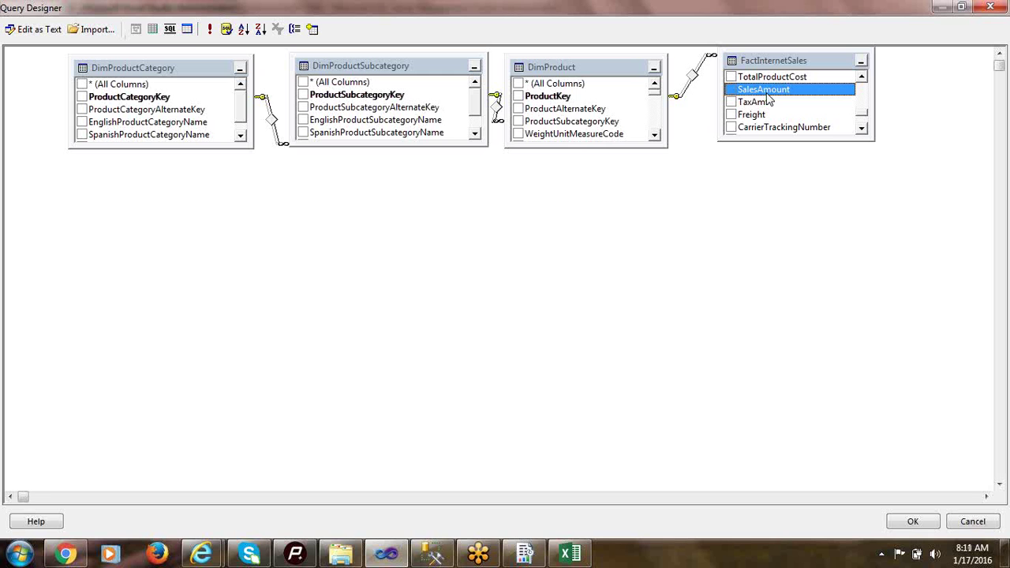
# - Shift the DimProduct table slightly so it is evenly spaced between DimProductSubcategory and FactInternetSales
pyautogui.click(144, 68)
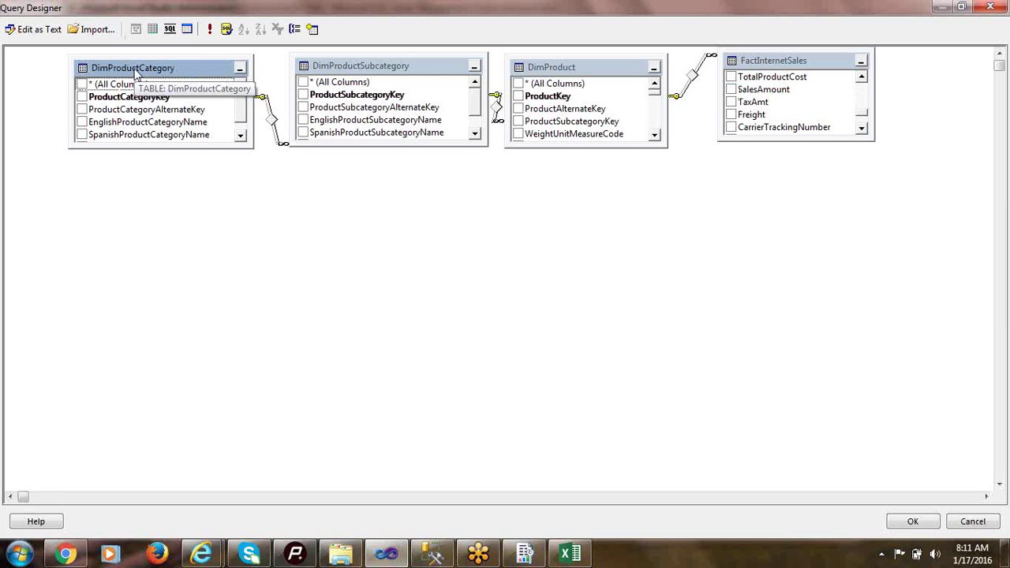
pyautogui.click(379, 69)
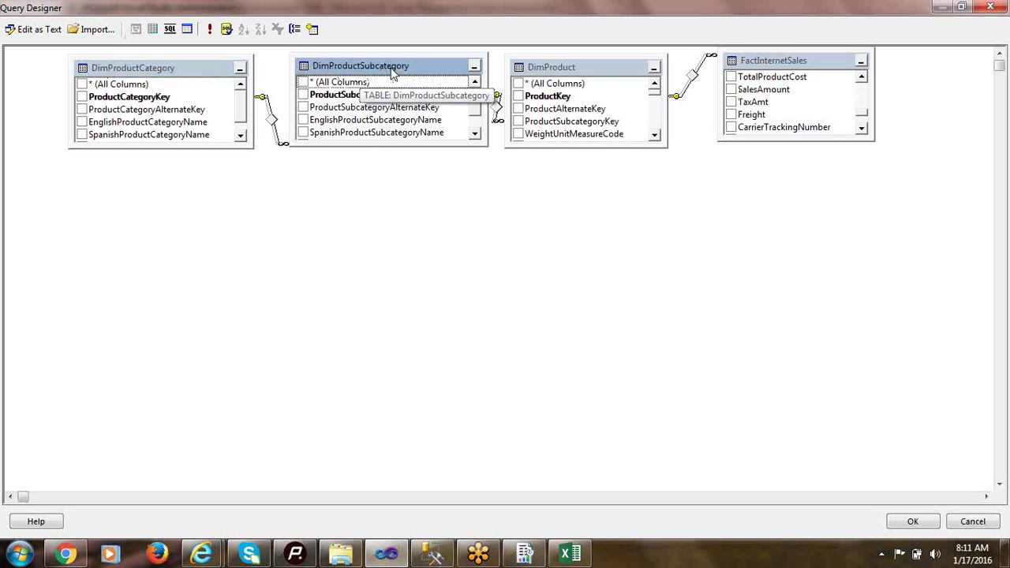
pyautogui.moveTo(581, 71); pyautogui.dragTo(596, 70)
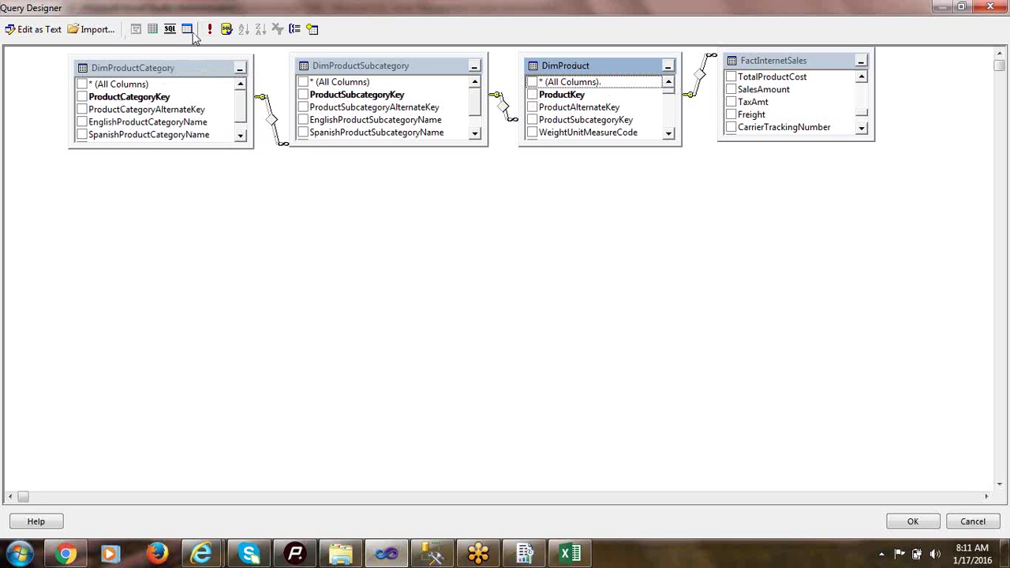
# - Show the grid, SQL and results panes beneath the table diagram
pyautogui.click(153, 29)
pyautogui.click(170, 29)
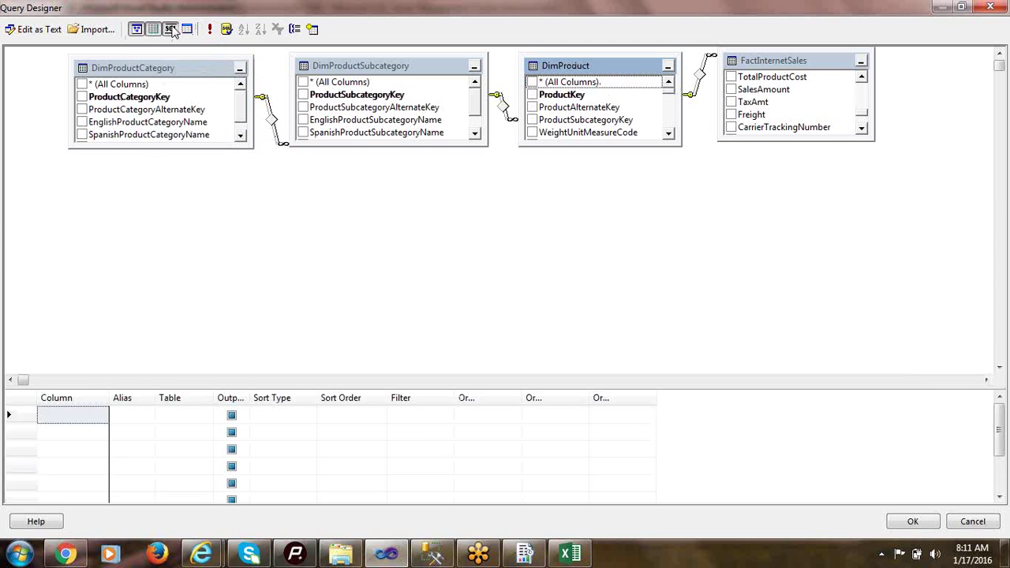
pyautogui.click(187, 30)
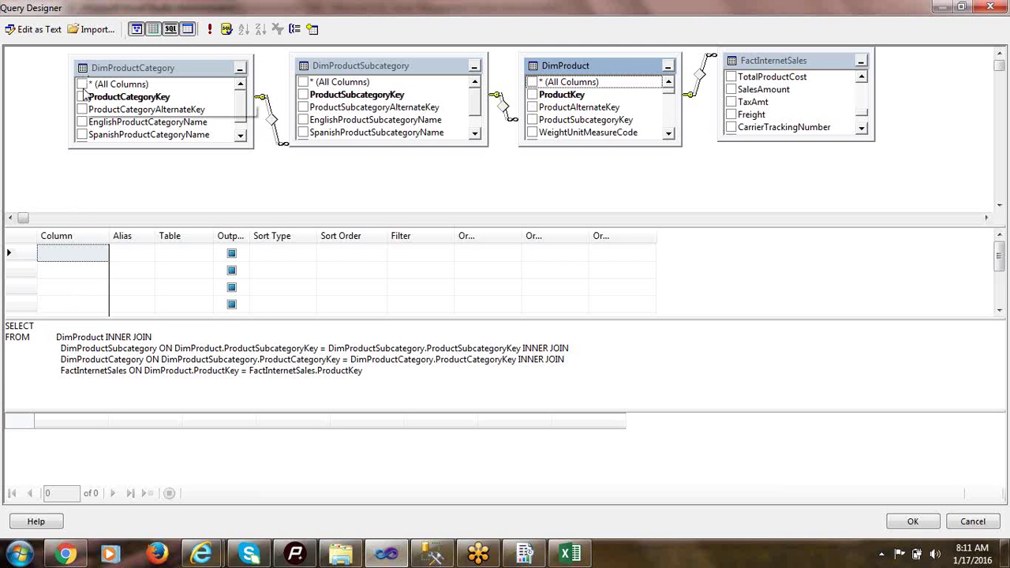
# - Review the generated INNER JOIN statement and the key columns that link the category, subcategory, product and sales tables
pyautogui.moveTo(56, 337); pyautogui.dragTo(4, 288)
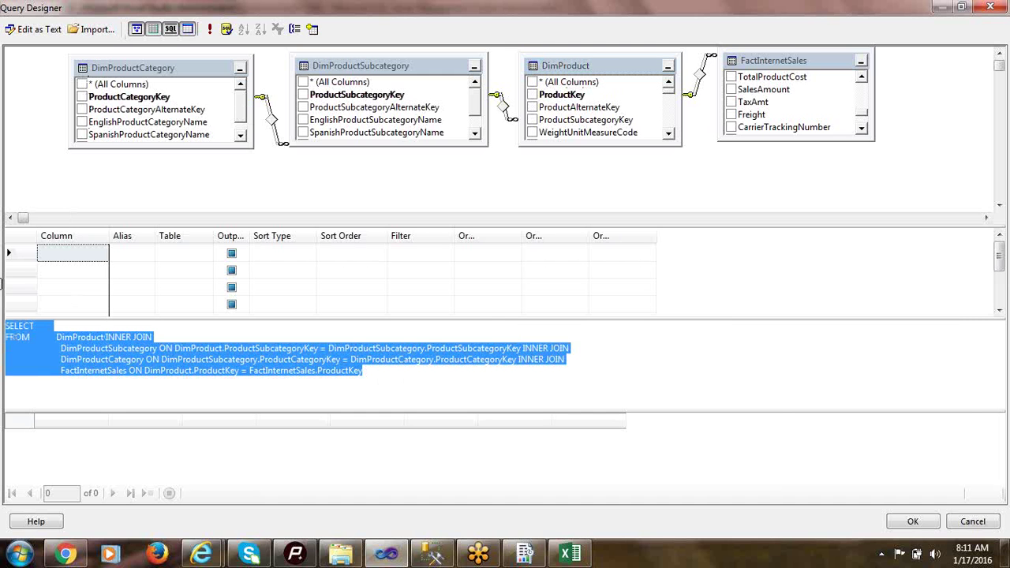
pyautogui.click(101, 338)
pyautogui.moveTo(57, 337); pyautogui.dragTo(401, 376)
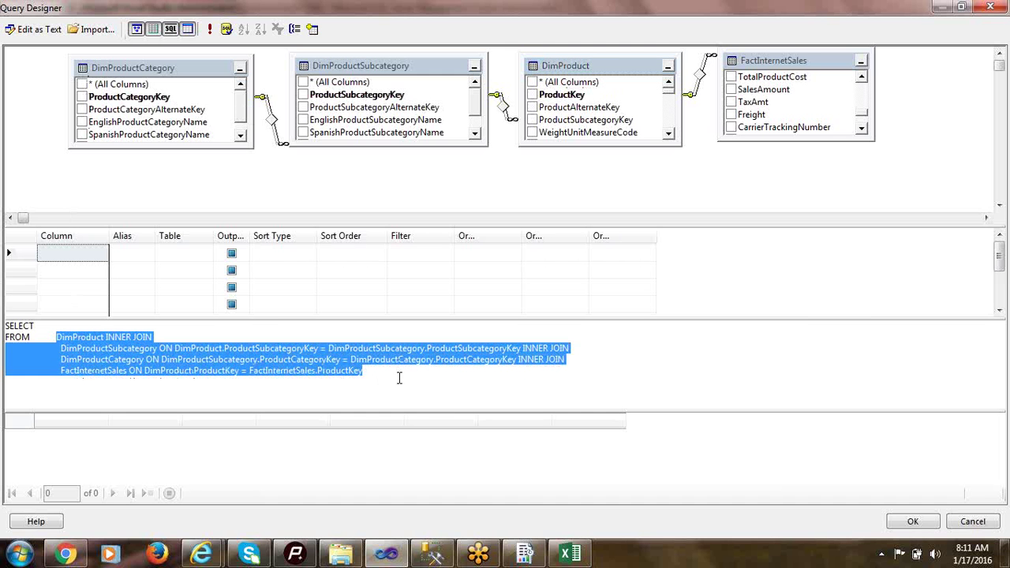
pyautogui.click(186, 361)
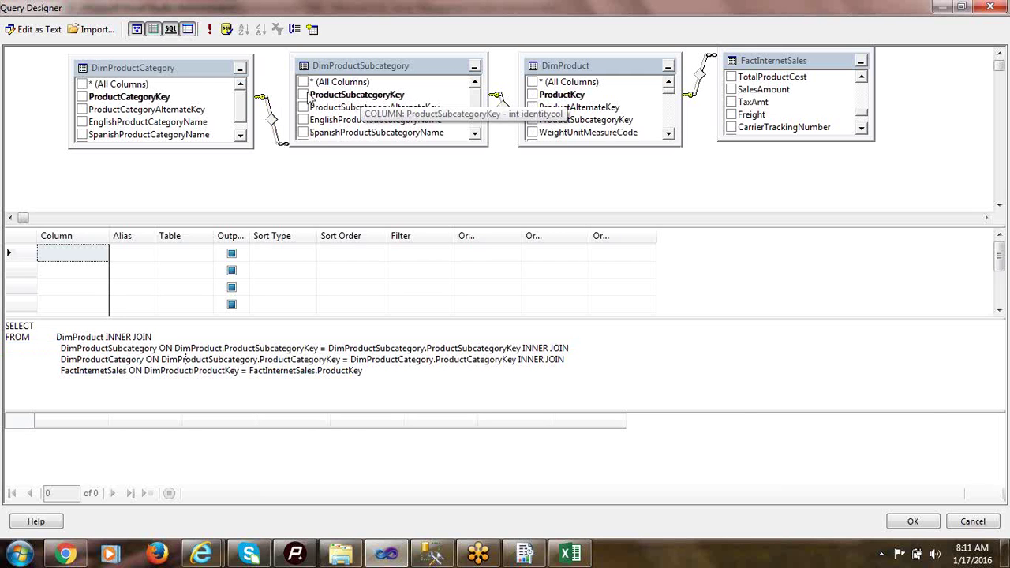
pyautogui.moveTo(271, 120)
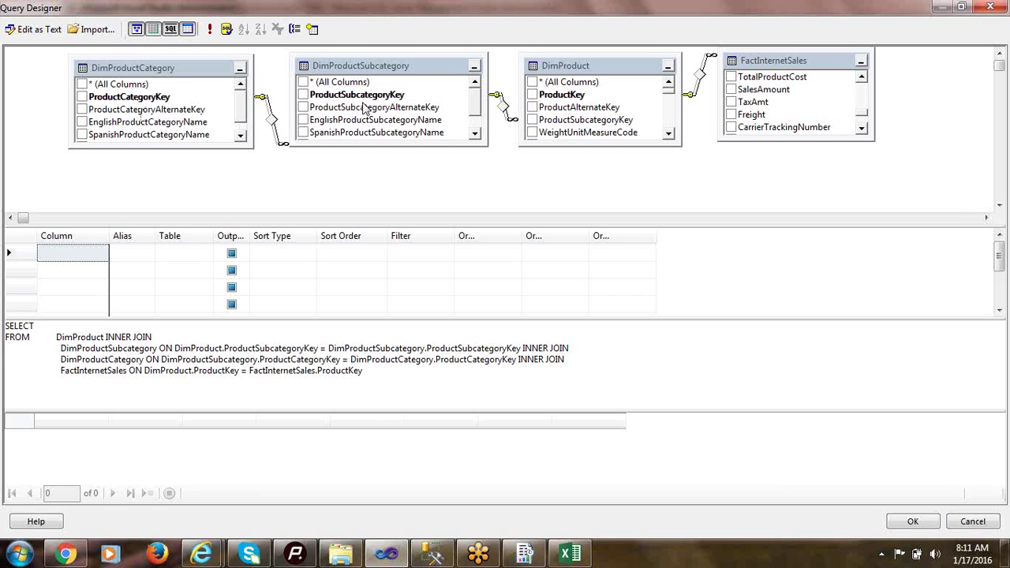
pyautogui.click(473, 135)
pyautogui.click(473, 136)
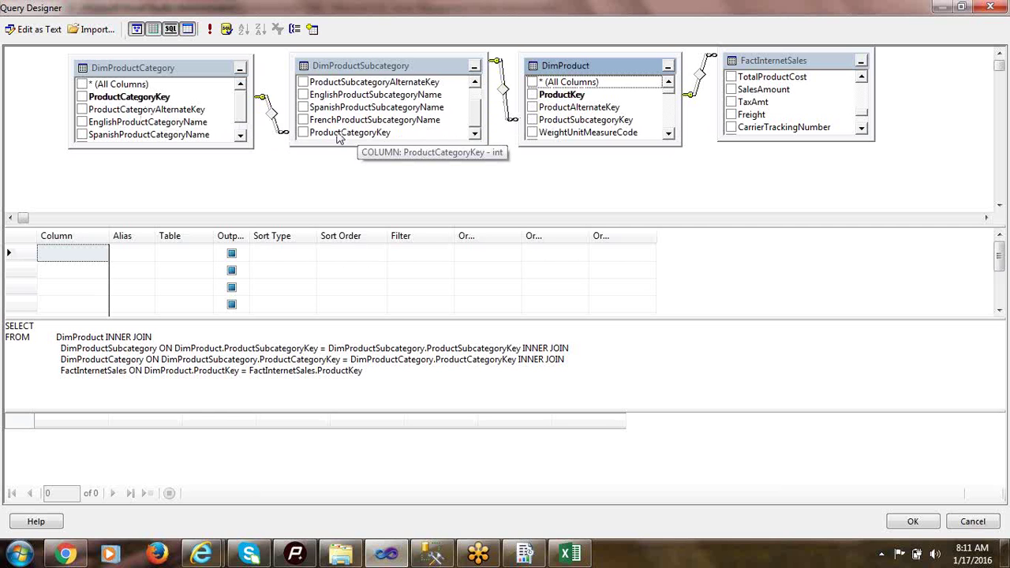
pyautogui.scroll(1, 476, 126)
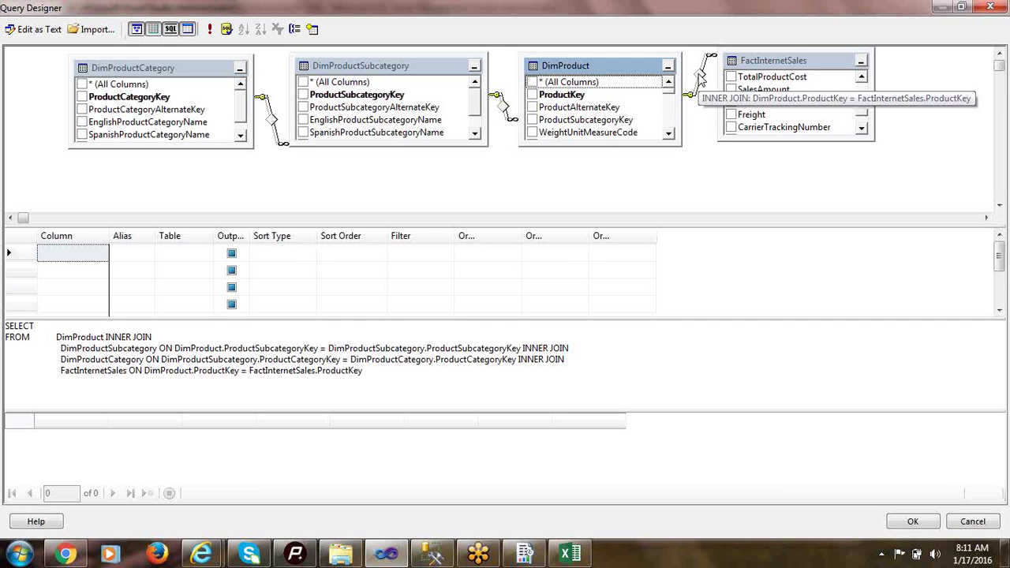
# - Add ProductCategoryKey, EnglishProductCategoryName, ProductSubcategoryKey and EnglishProductSubcategoryName from the category and subcategory tables to the query output
pyautogui.click(81, 96)
pyautogui.click(82, 122)
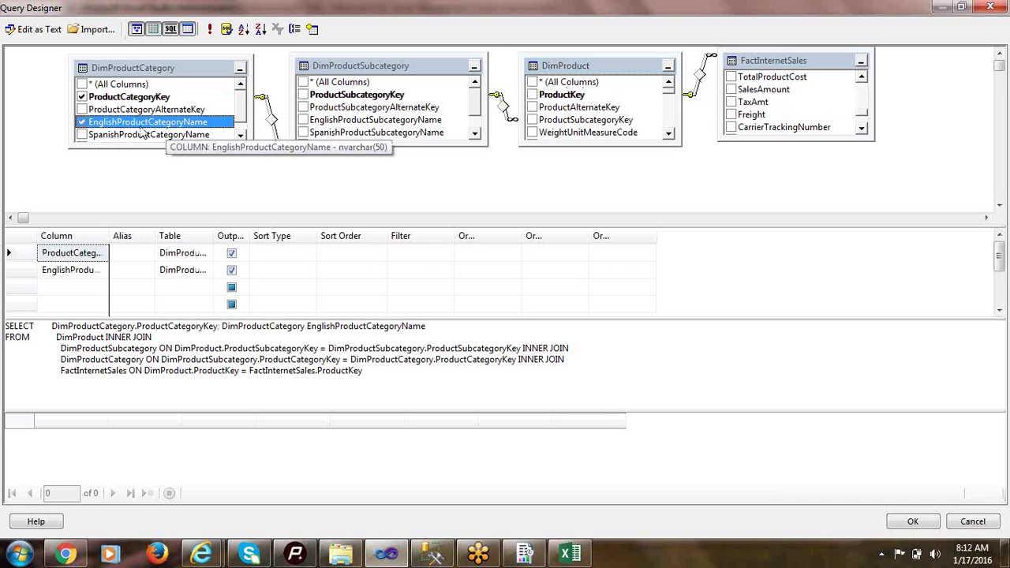
pyautogui.click(303, 96)
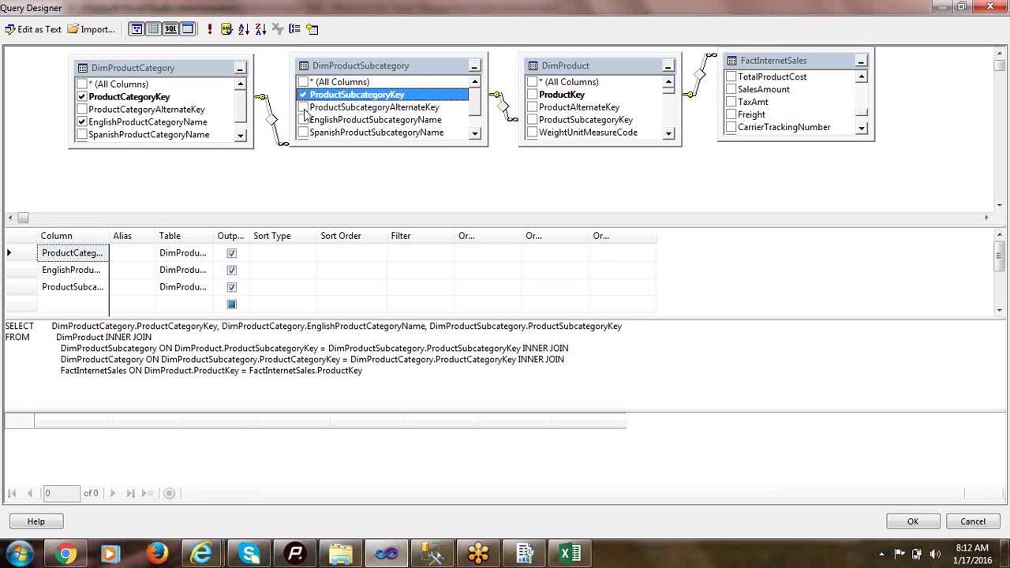
pyautogui.click(303, 120)
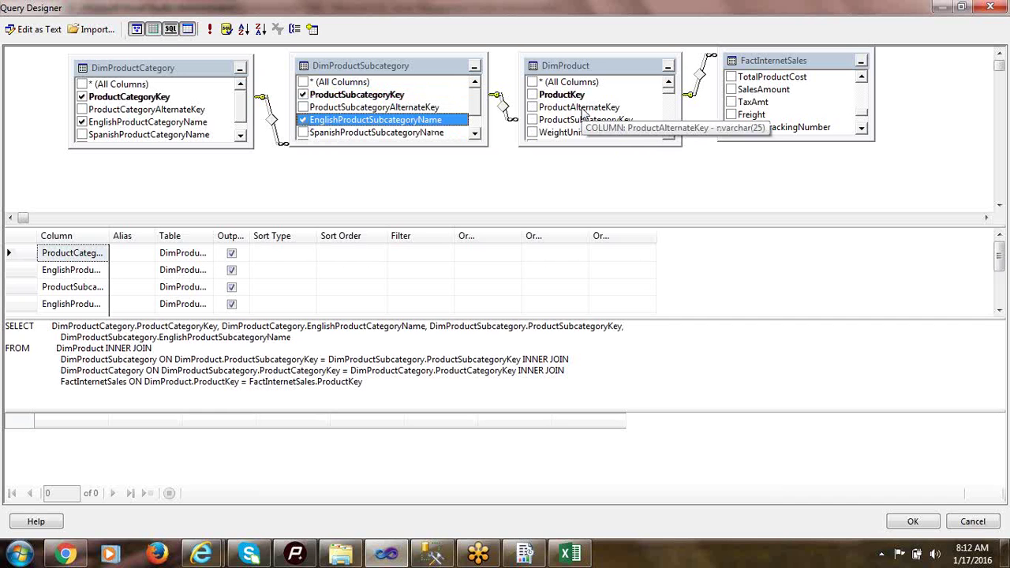
# - Add ProductKey and EnglishProductName from the DimProduct table to the query output
pyautogui.click(533, 95)
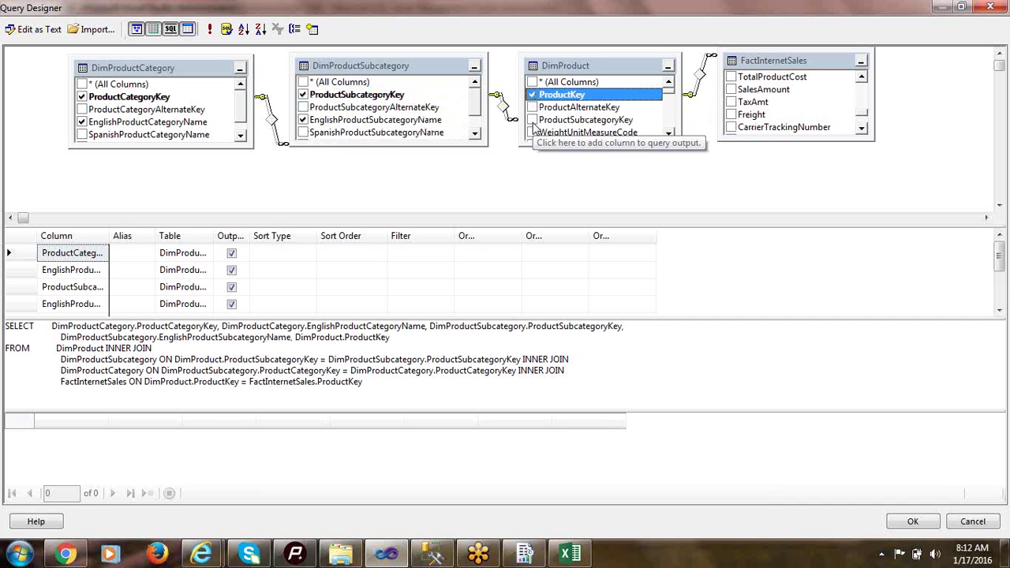
pyautogui.click(669, 136)
pyautogui.click(669, 136)
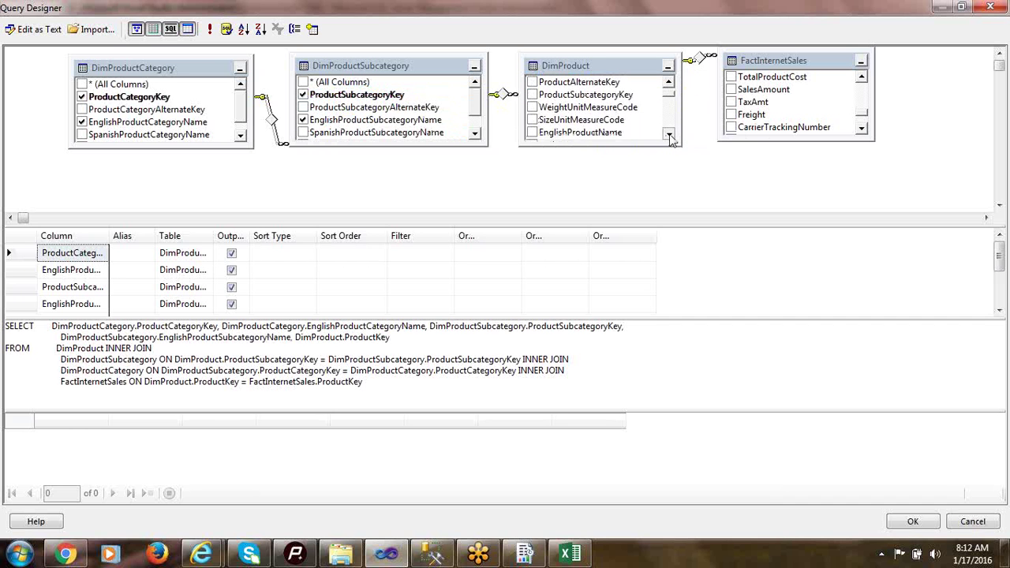
pyautogui.click(670, 136)
pyautogui.click(533, 120)
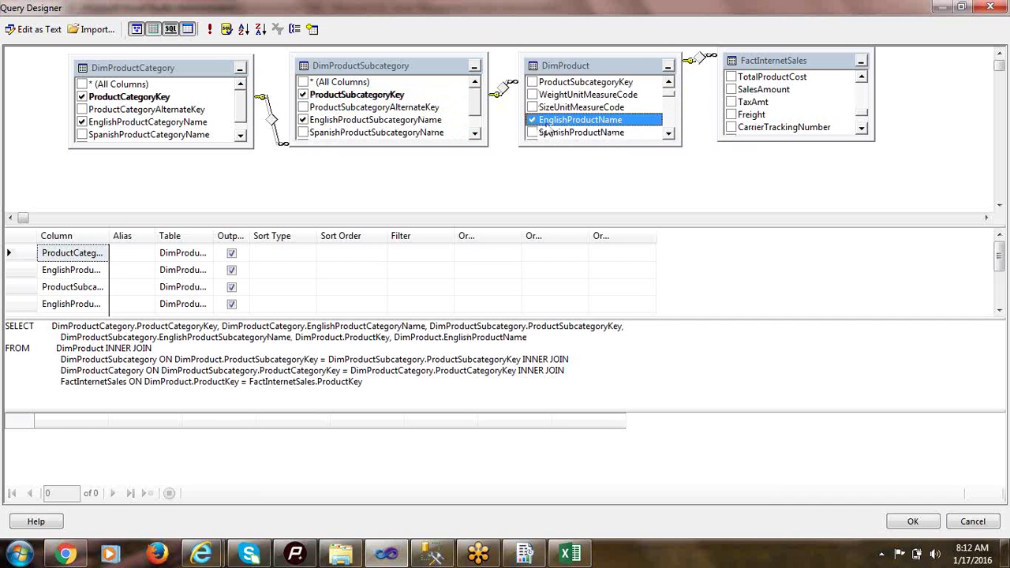
# - Add OrderQuantity and SalesAmount from the FactInternetSales table to the query output
pyautogui.click(772, 90)
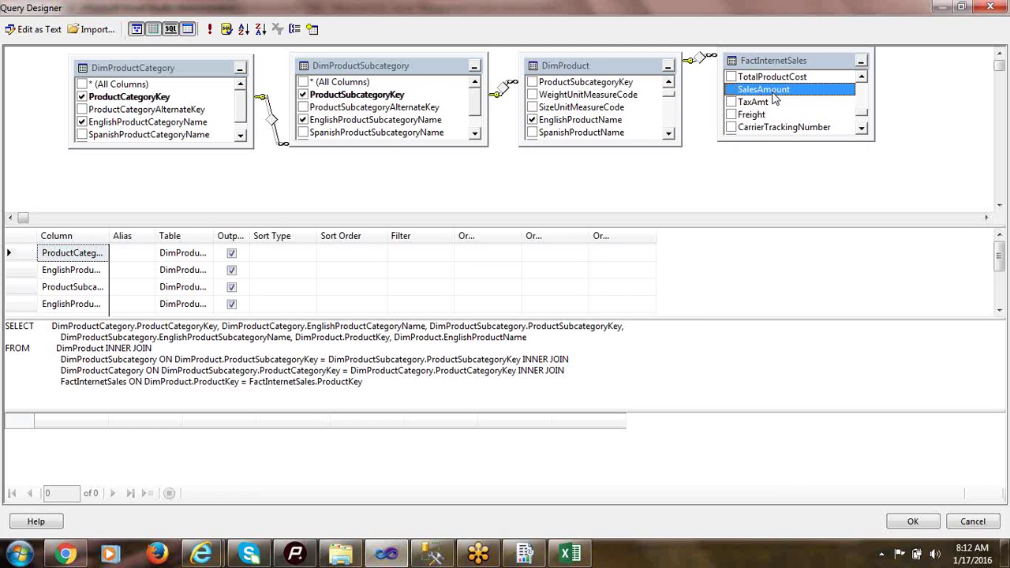
pyautogui.scroll(3, 775, 95)
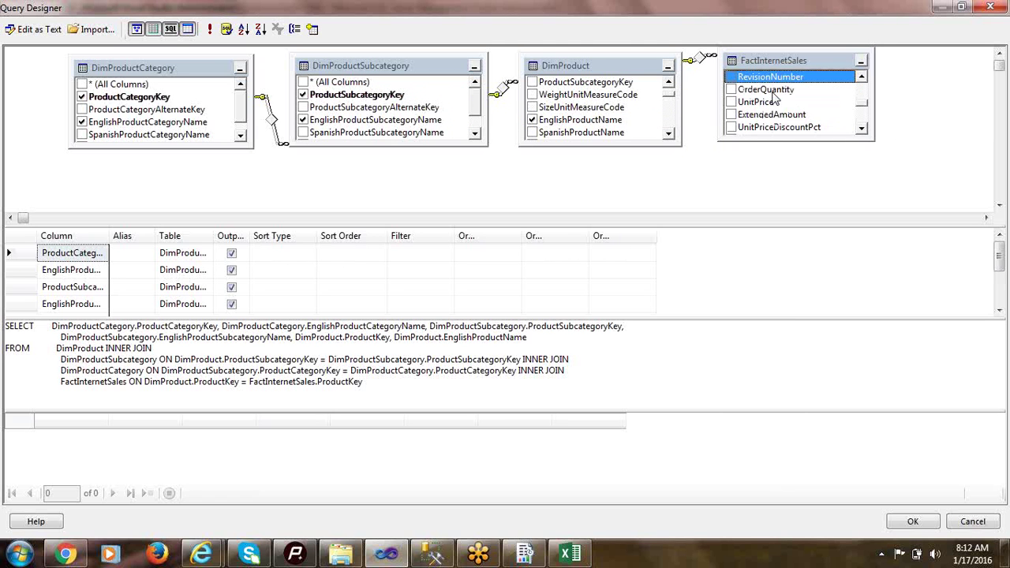
pyautogui.click(779, 91)
pyautogui.click(732, 93)
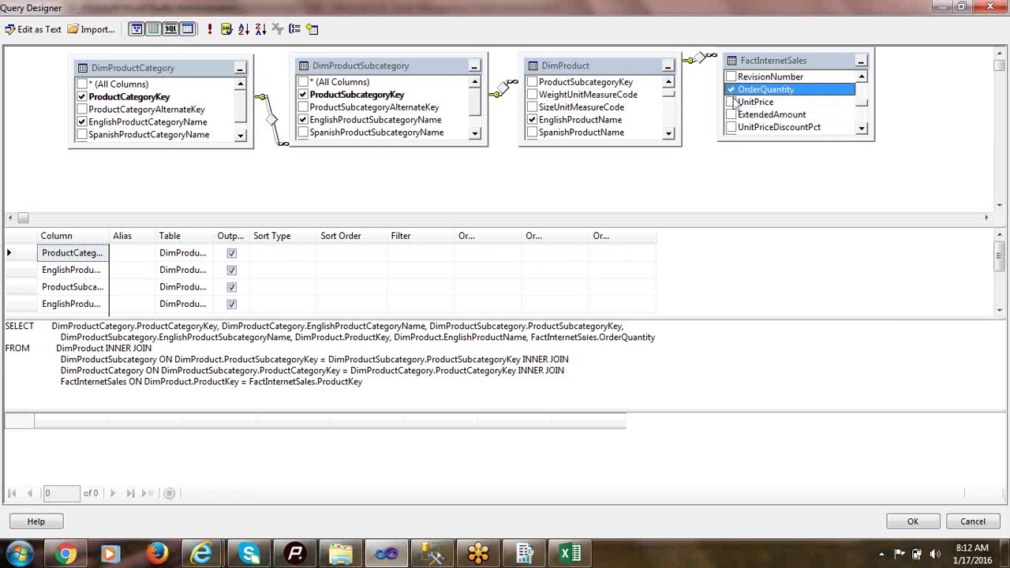
pyautogui.scroll(-2, 772, 110)
pyautogui.click(764, 128)
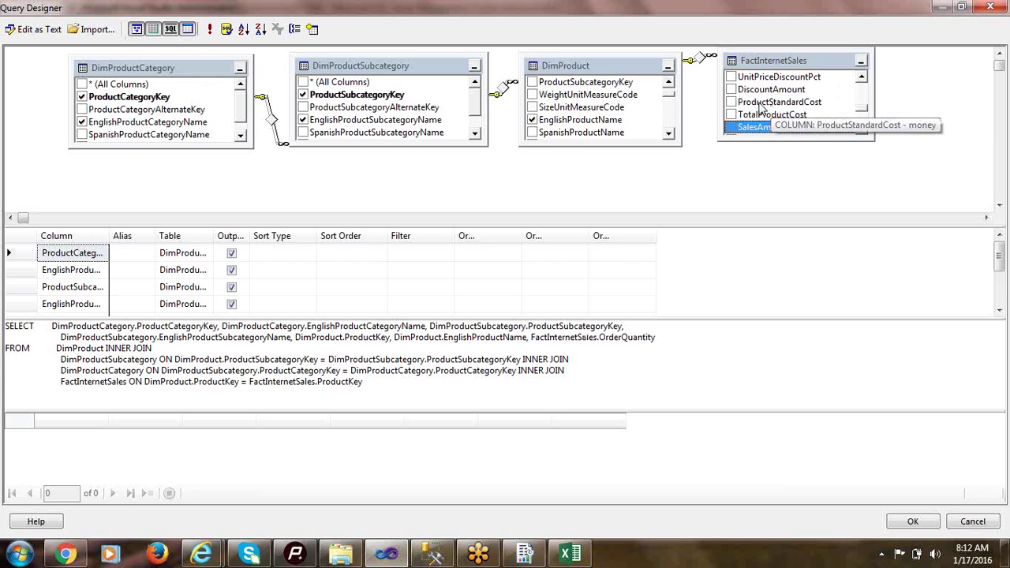
pyautogui.click(731, 127)
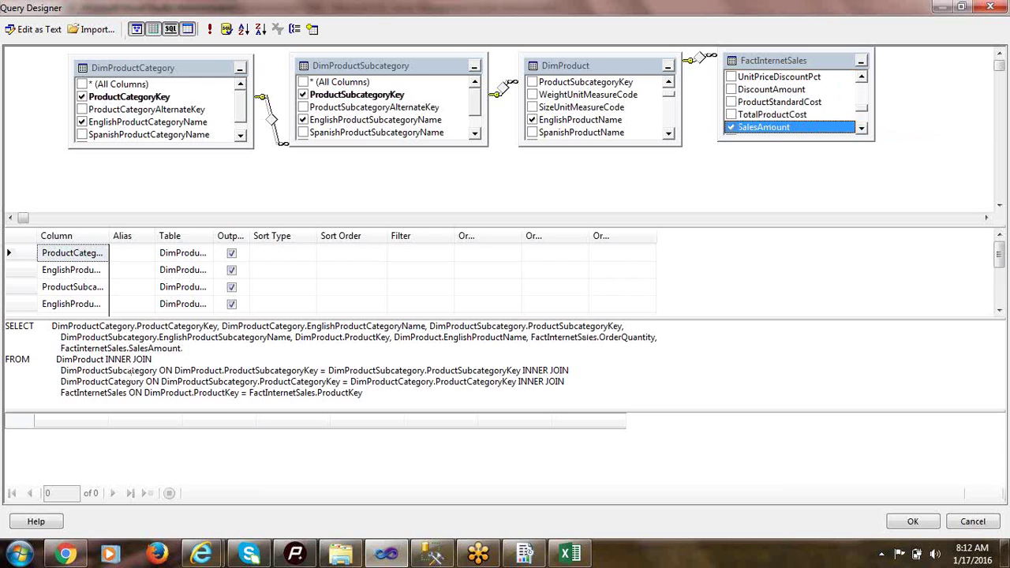
# - Copy the entire generated SELECT statement from the SQL text
pyautogui.click(361, 395)
pyautogui.moveTo(361, 395); pyautogui.dragTo(4, 211)
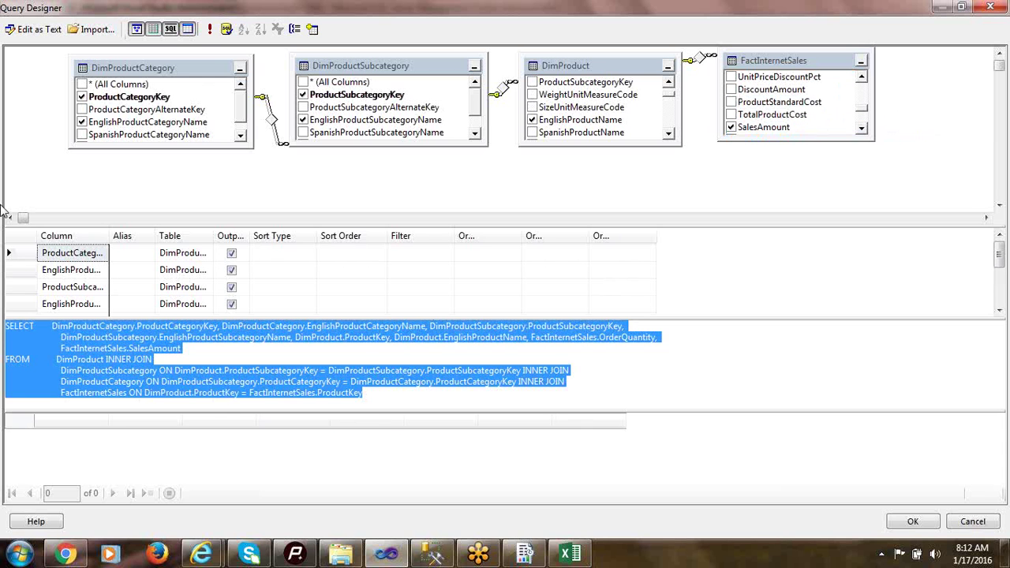
pyautogui.rightClick(91, 333)
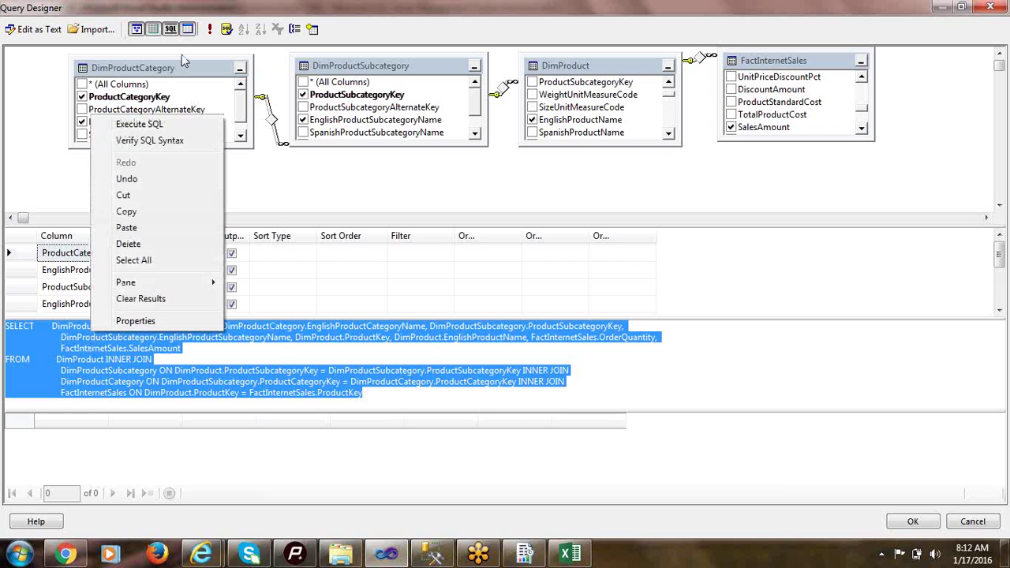
pyautogui.click(126, 211)
# - Switch to SQL Server Management Studio and add the comment "--SSRS QUERIES" below the TRUNCATE TABLE EMP statement in SSIS_CLASS23.sql
pyautogui.click(523, 555)
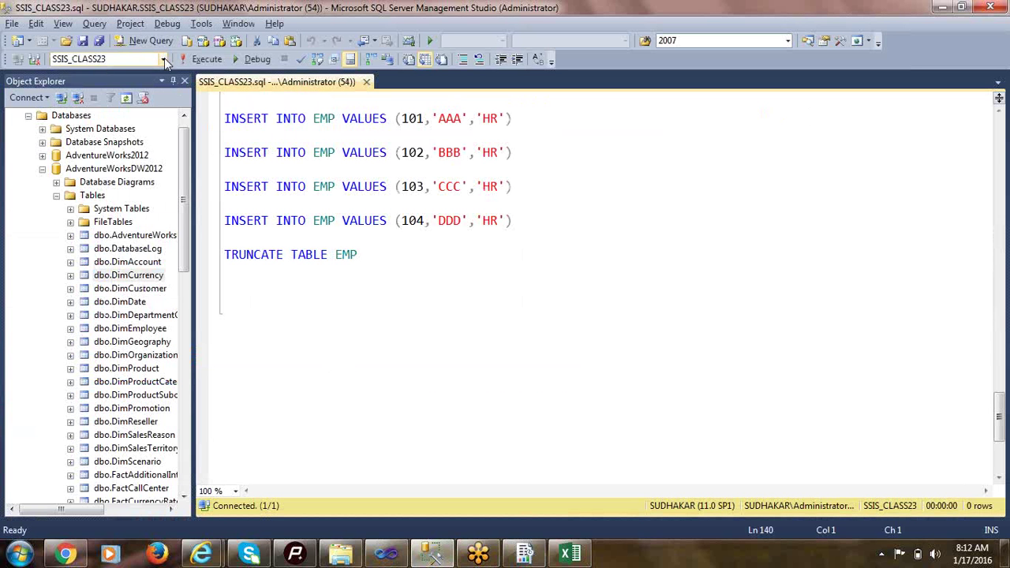
pyautogui.write('--')
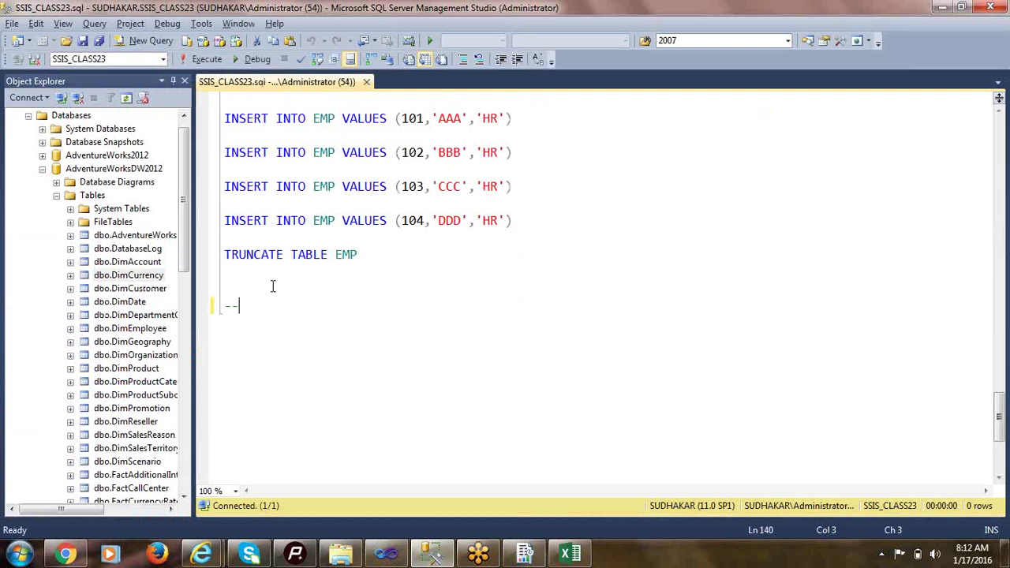
pyautogui.write('SSR')
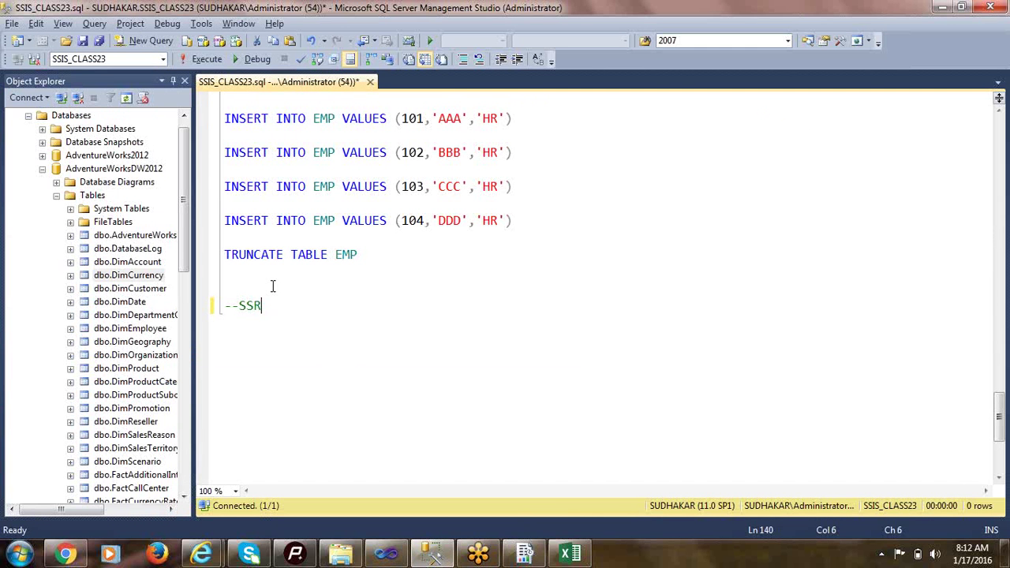
pyautogui.write('S QUERIES')
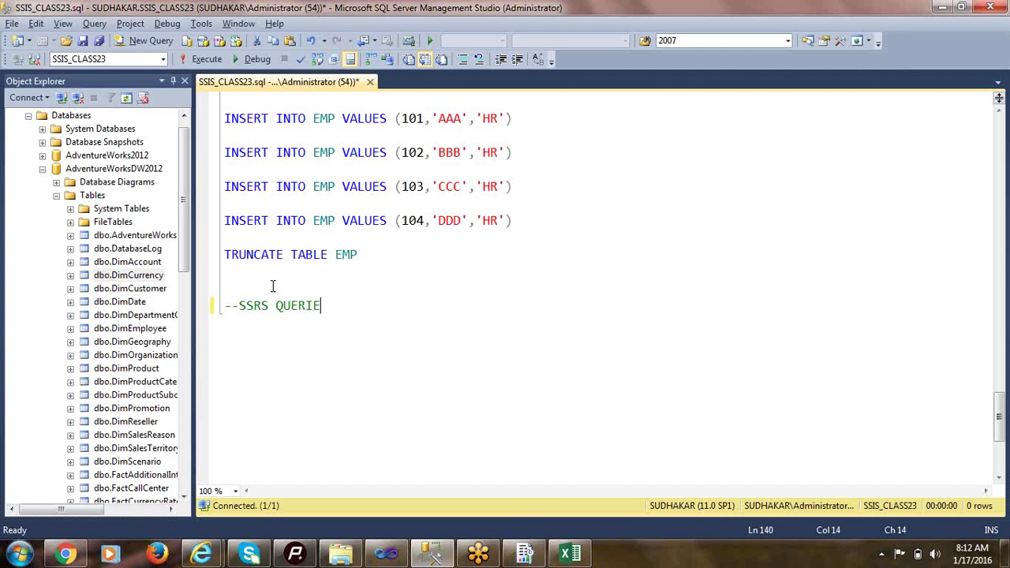
# - Paste the copied SELECT statement below the "--SSRS QUERIES" comment, leaving one blank line between them
pyautogui.press('Return')
pyautogui.press('Return')
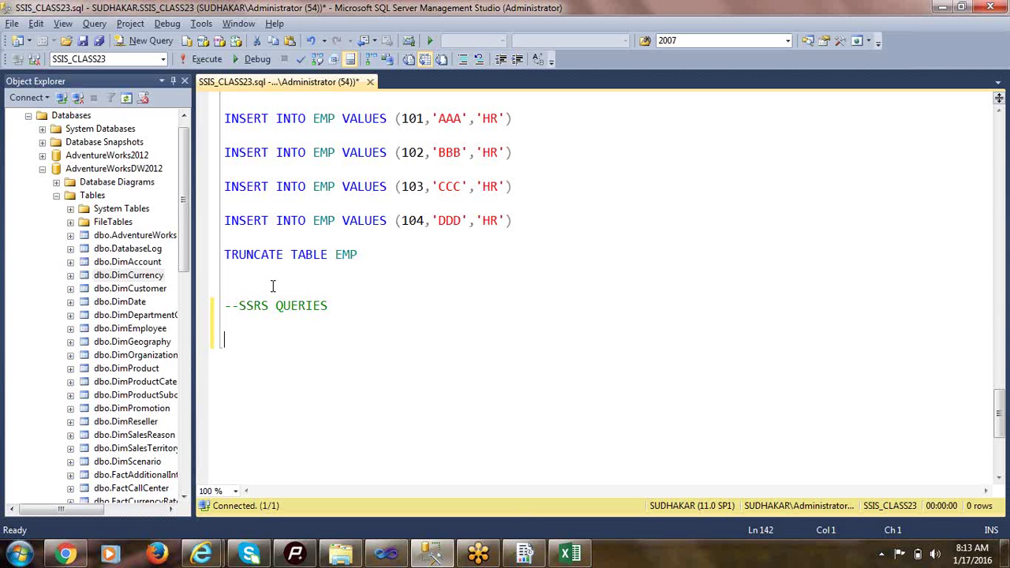
pyautogui.hotkey('ctrl', 'v')
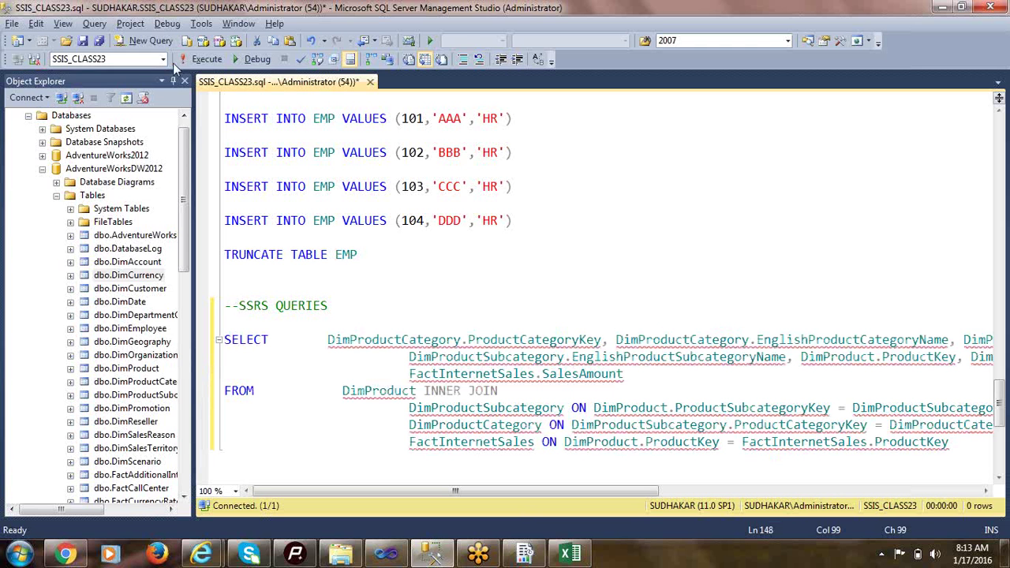
# - Set the query's database to AdventureWorksDW2012 and execute only the pasted SELECT statement
pyautogui.click(162, 59)
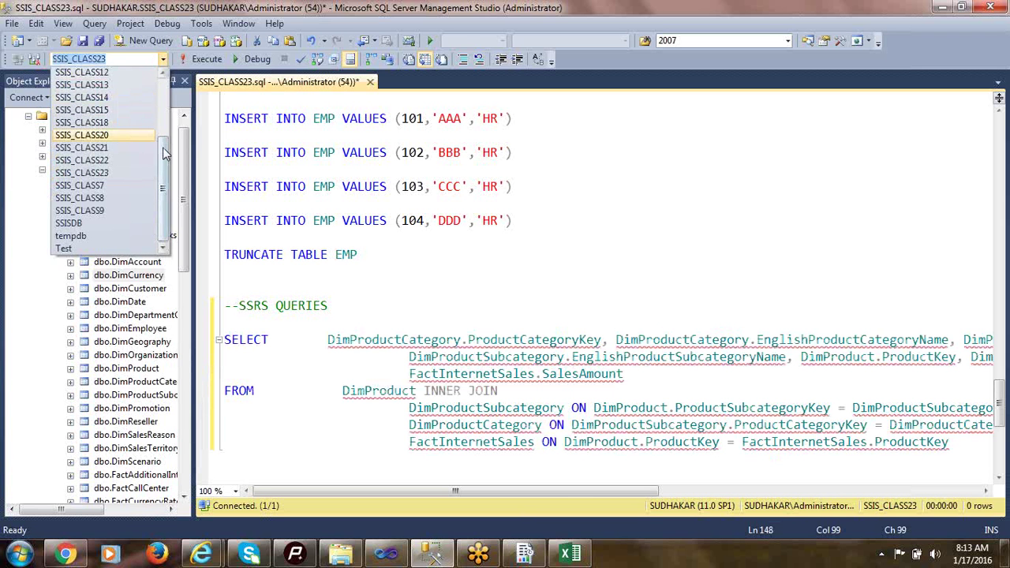
pyautogui.moveTo(163, 153); pyautogui.dragTo(163, 79)
pyautogui.click(79, 85)
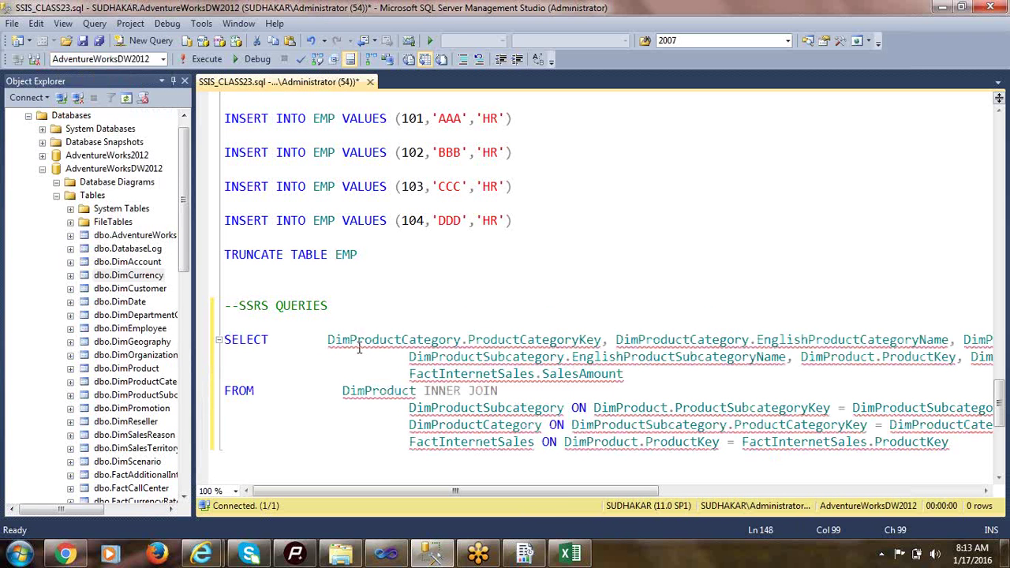
pyautogui.scroll(-1, 636, 402)
pyautogui.moveTo(636, 398); pyautogui.dragTo(110, 234)
pyautogui.click(193, 63)
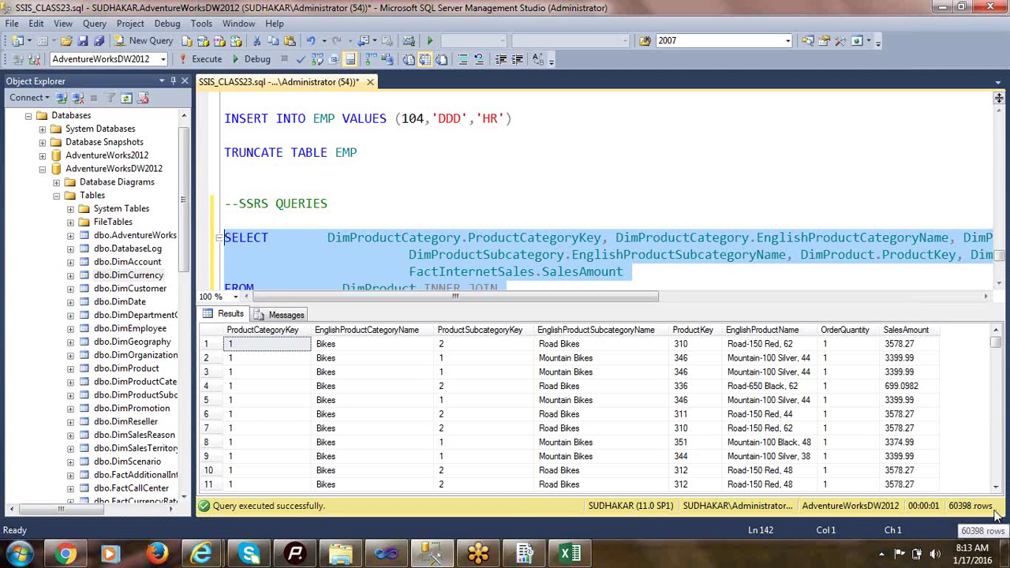
# - Examine the first result row across the columns from ProductCategoryKey to SalesAmount, and hide the results pane
pyautogui.click(285, 347)
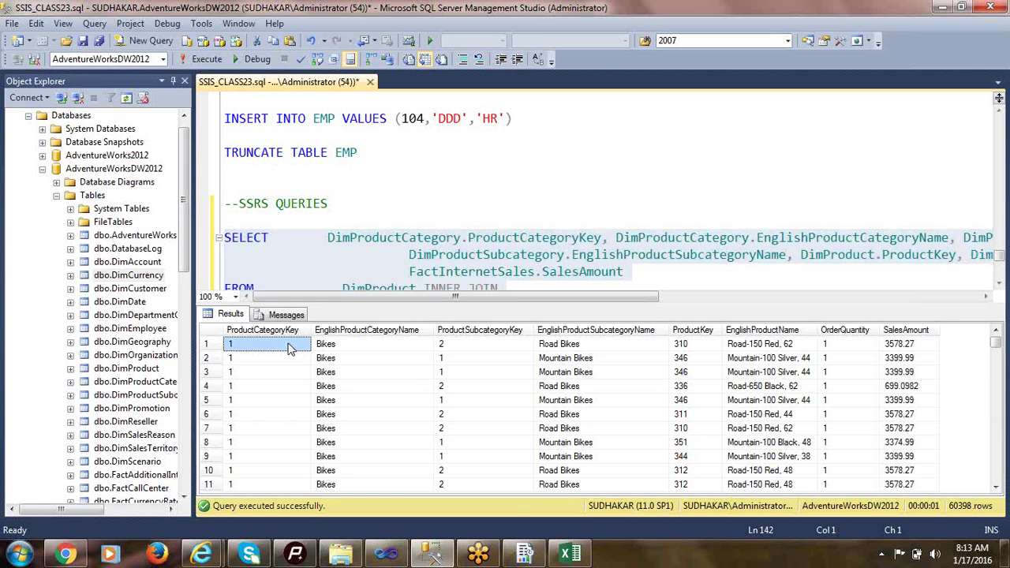
pyautogui.click(345, 350)
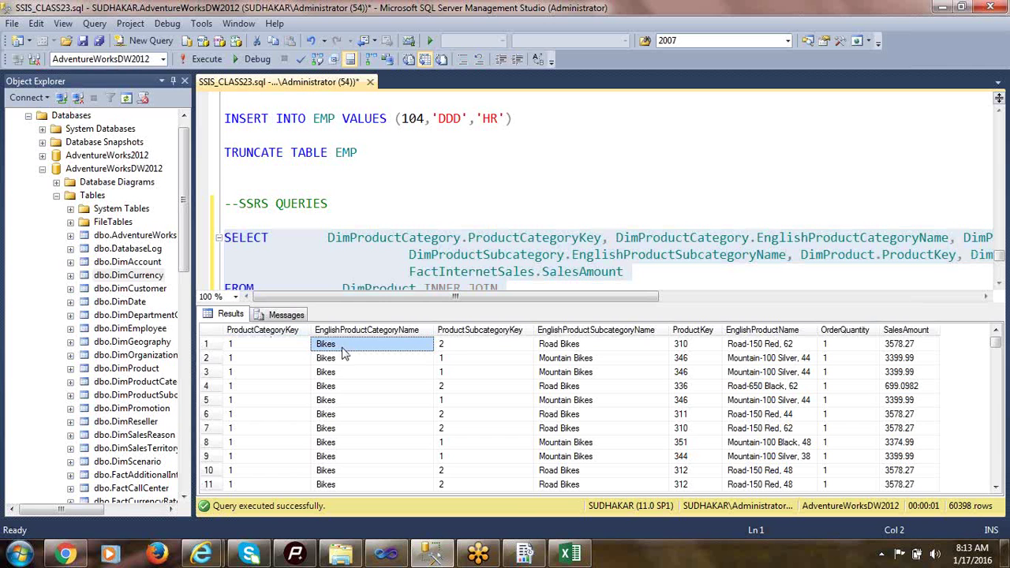
pyautogui.click(466, 349)
pyautogui.click(588, 349)
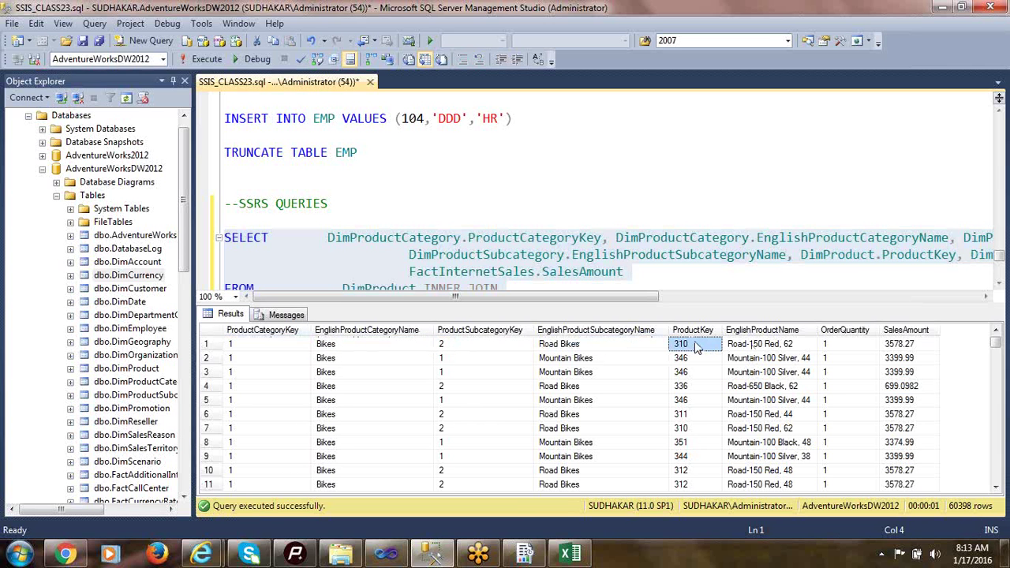
pyautogui.click(775, 348)
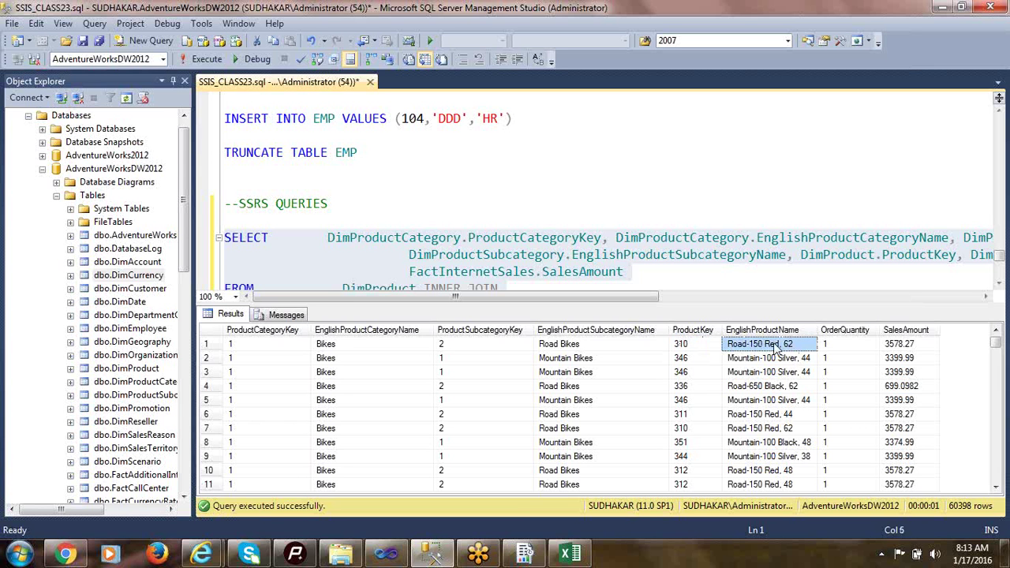
pyautogui.click(836, 348)
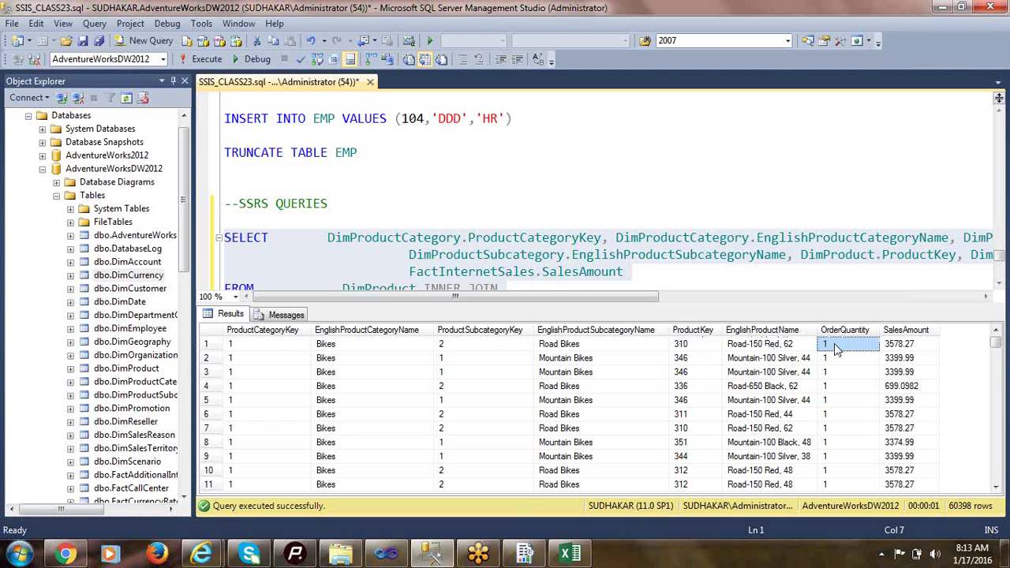
pyautogui.press('Right')
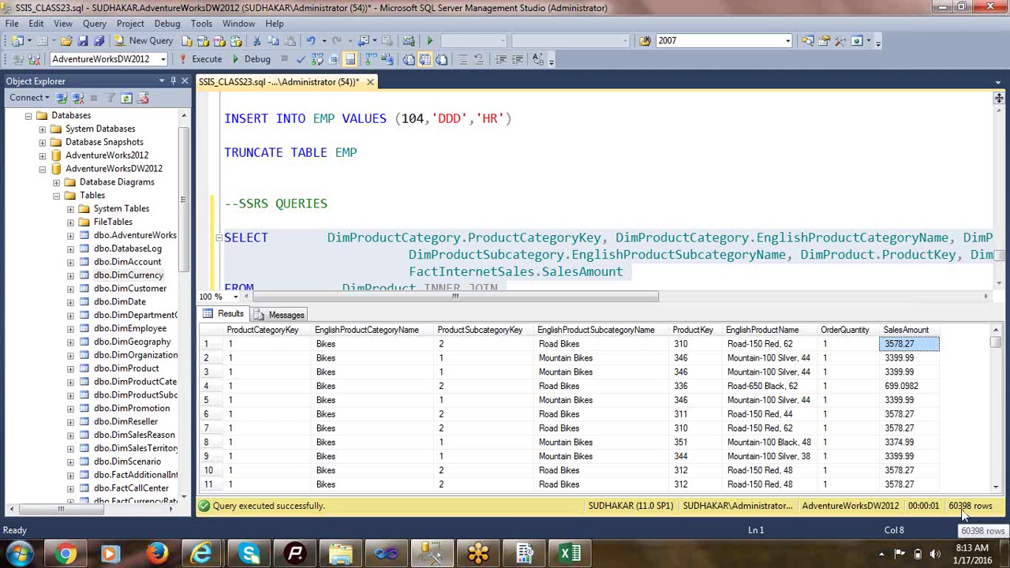
pyautogui.hotkey('ctrl', 'r')
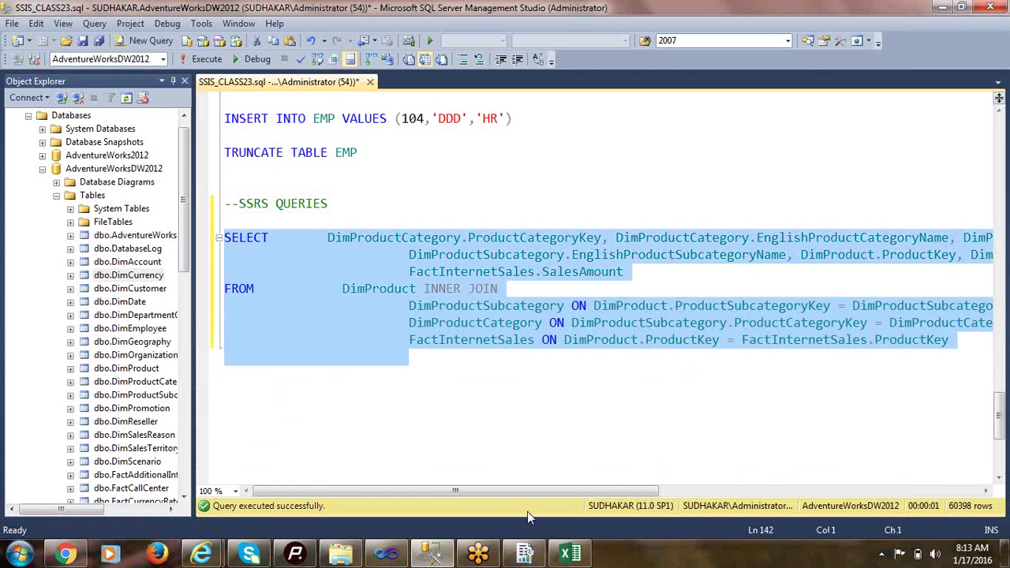
pyautogui.click(346, 385)
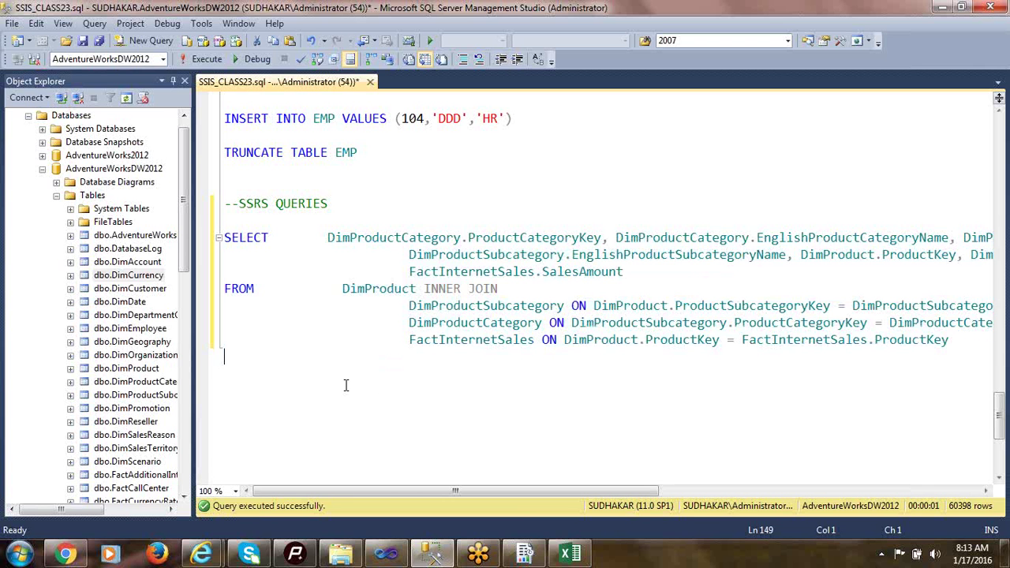
# - Write "SELECT * FROM [dbo].[DimProduct]" between the SSRS QUERIES comment and the join query, with a blank line above it
pyautogui.click(325, 206)
pyautogui.press('Return')
pyautogui.press('Return')
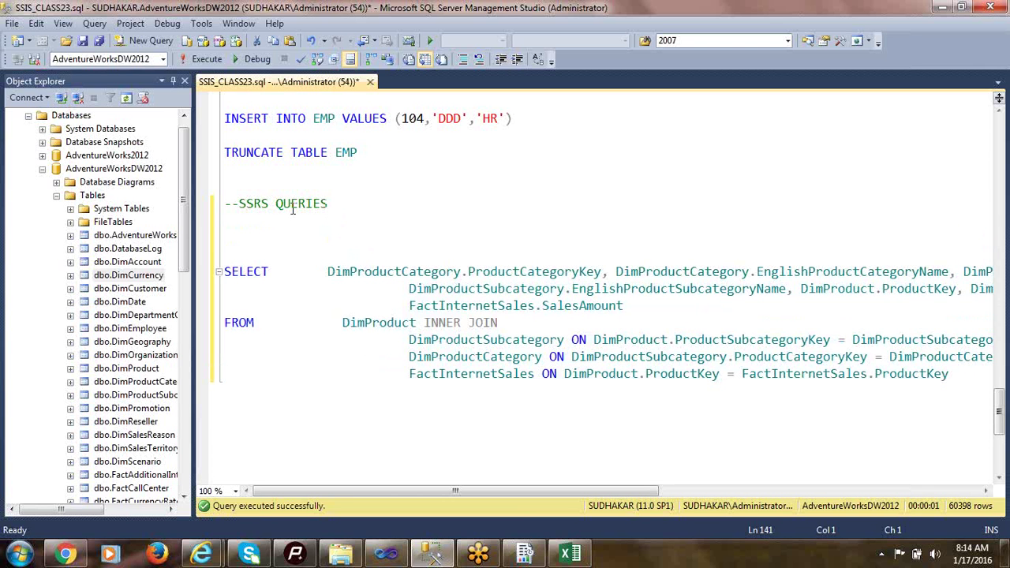
pyautogui.click(120, 304)
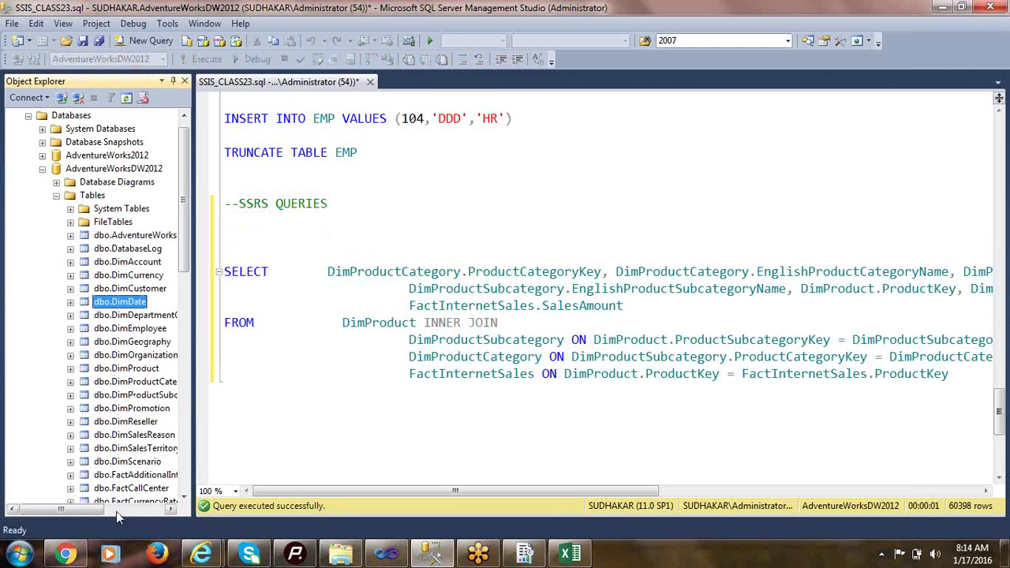
pyautogui.click(116, 511)
pyautogui.click(110, 396)
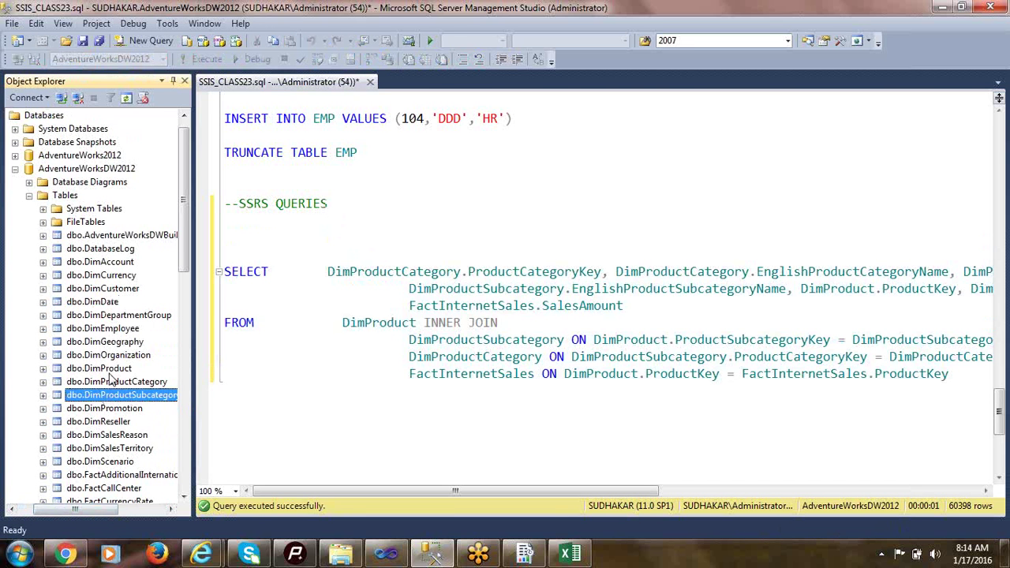
pyautogui.moveTo(110, 369); pyautogui.dragTo(279, 225)
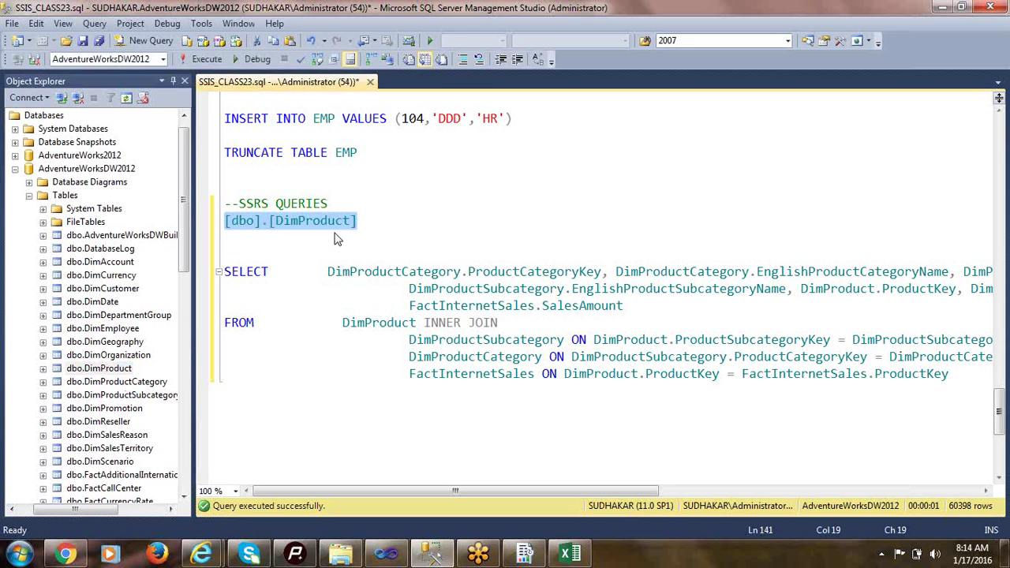
pyautogui.click(227, 222)
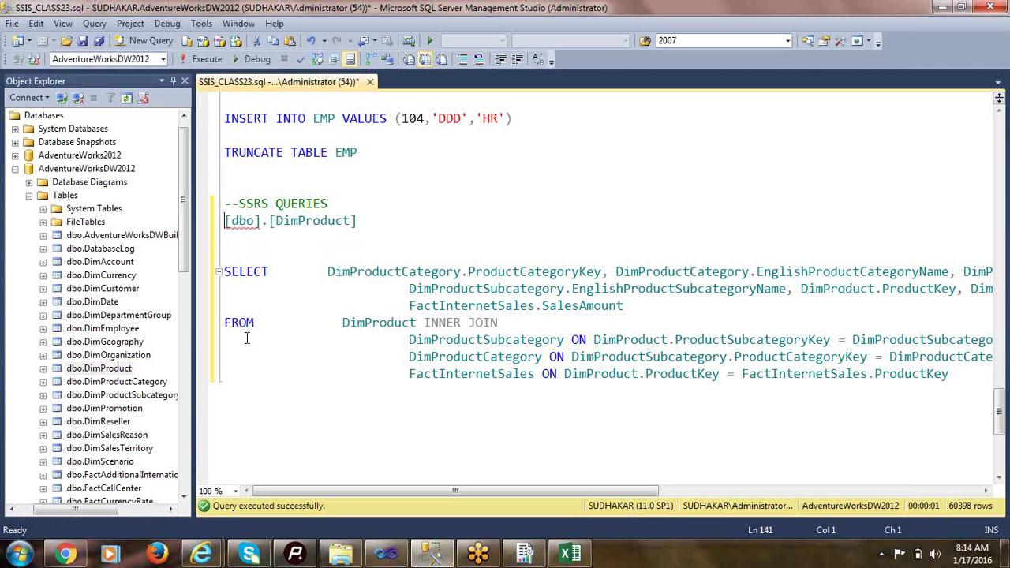
pyautogui.write('SELECT ')
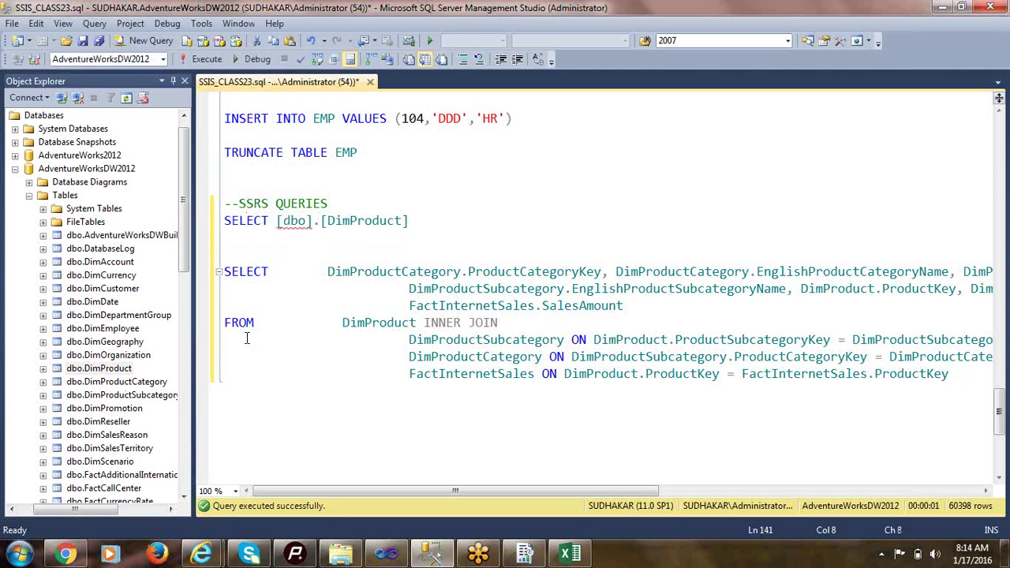
pyautogui.write('* FROM')
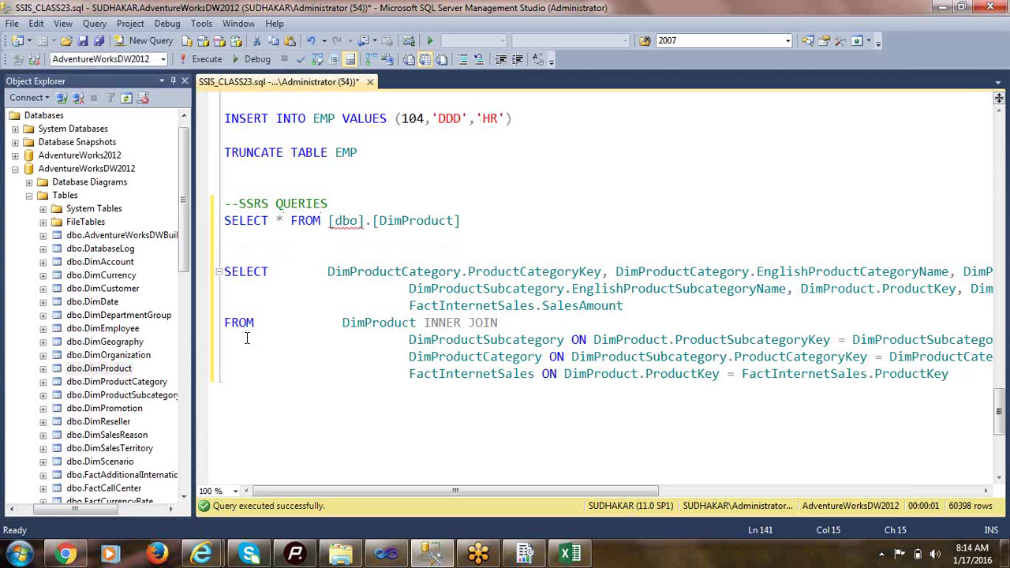
pyautogui.press('Home')
pyautogui.press('Return')
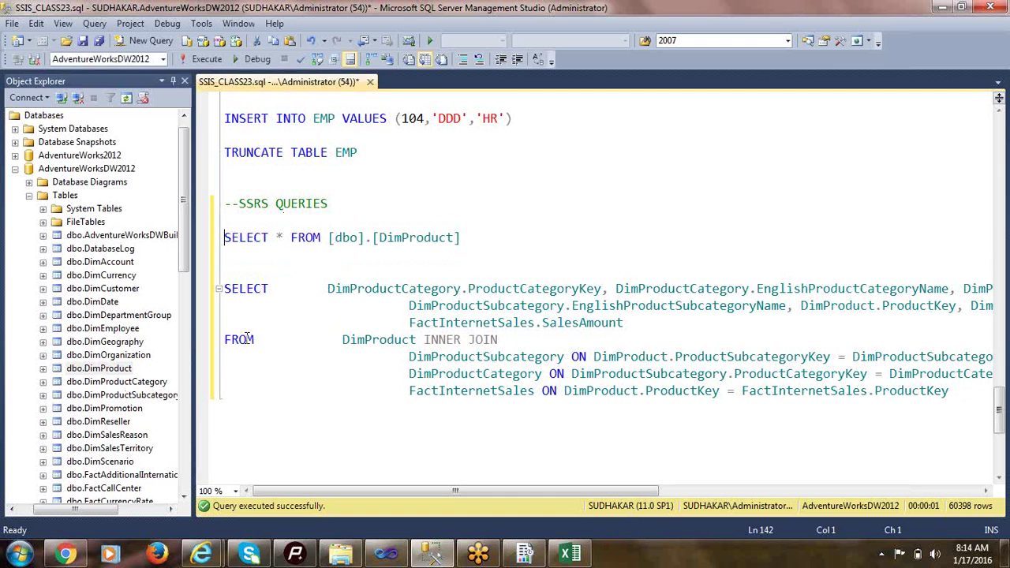
# - Duplicate the DimProduct SELECT statement on the lines below it to make four identical statements
pyautogui.hotkey('shift', 'End')
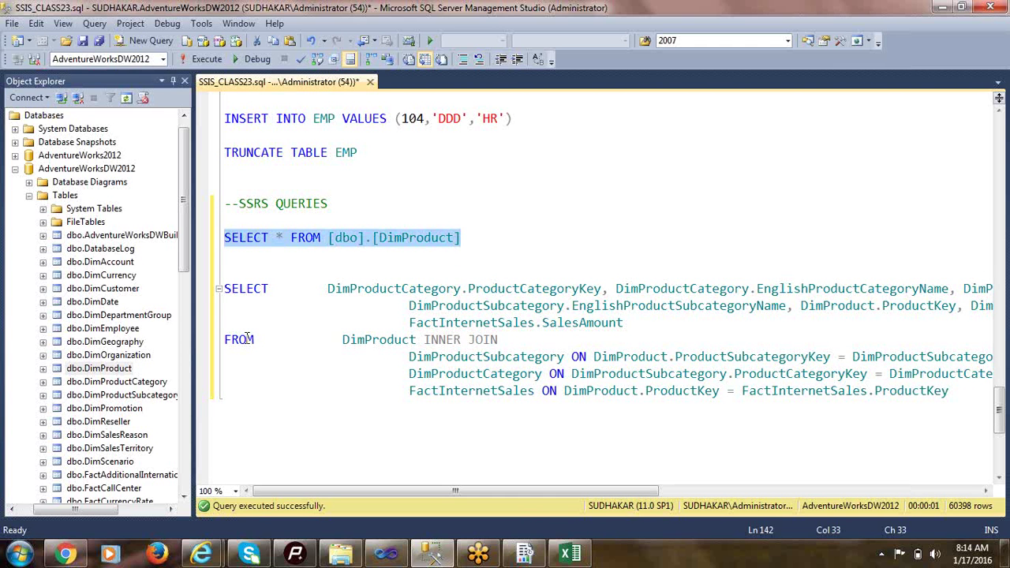
pyautogui.hotkey('ctrl', 'c')
pyautogui.press('Down')
pyautogui.hotkey('ctrl', 'v')
pyautogui.press('Return')
pyautogui.hotkey('ctrl', 'v')
pyautogui.press('Return')
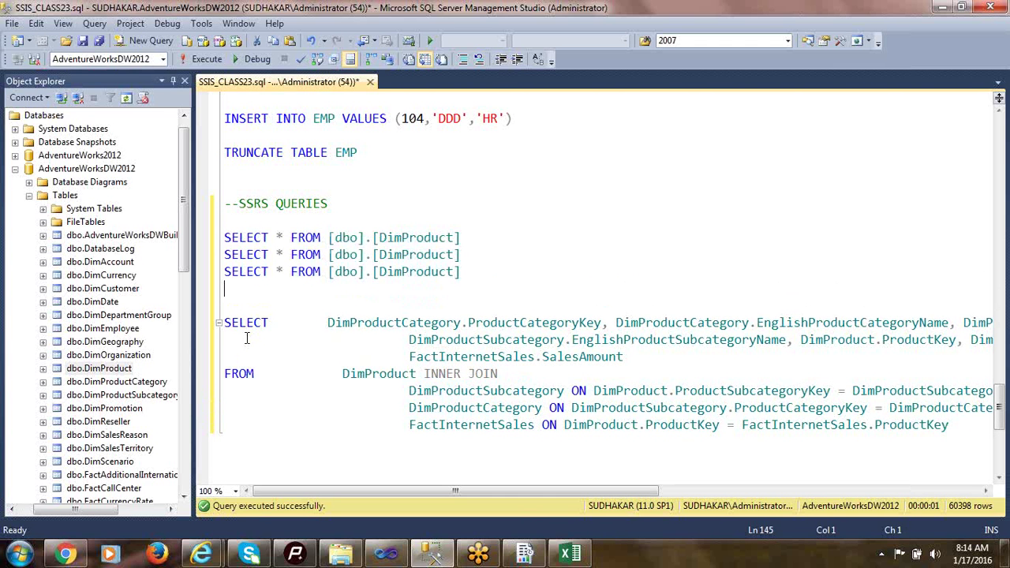
pyautogui.hotkey('ctrl', 'v')
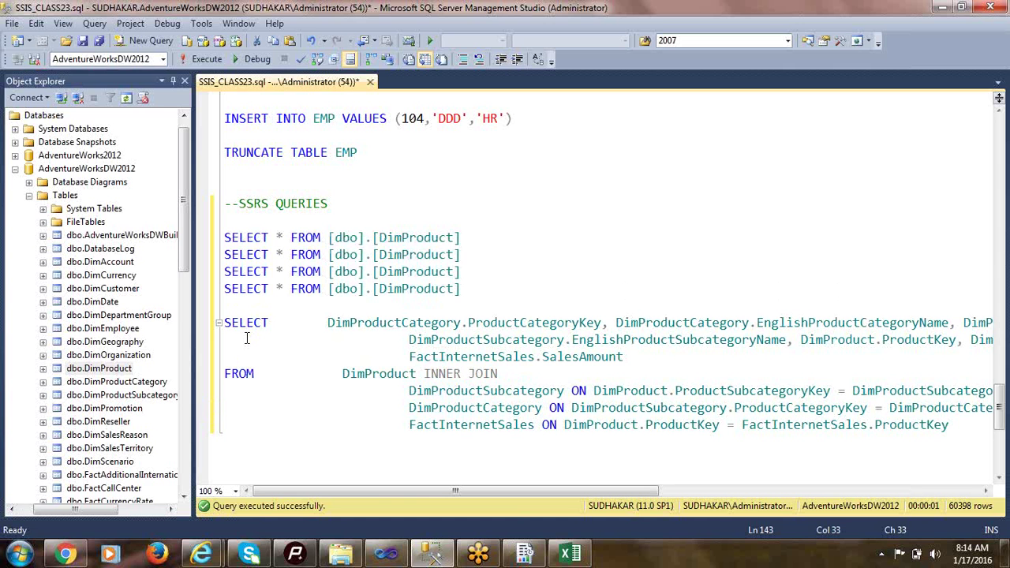
# - Replace the table name in the second SELECT statement with [dbo].[DimProductCategory]
pyautogui.hotkey('shift', 'Left')
pyautogui.hotkey('shift', 'Left')
pyautogui.hotkey('shift', 'Left')
pyautogui.hotkey('shift', 'Left')
pyautogui.hotkey('shift', 'Left')
pyautogui.hotkey('shift', 'Left')
pyautogui.hotkey('shift', 'Left')
pyautogui.hotkey('shift', 'Left')
pyautogui.hotkey('shift', 'Left')
pyautogui.hotkey('shift', 'Left')
pyautogui.hotkey('shift', 'Left')
pyautogui.hotkey('shift', 'Left')
pyautogui.hotkey('shift', 'Left')
pyautogui.hotkey('shift', 'Left')
pyautogui.hotkey('shift', 'Left')
pyautogui.hotkey('shift', 'Left')
pyautogui.hotkey('shift', 'Left')
pyautogui.hotkey('shift', 'Left')
pyautogui.press('Delete')
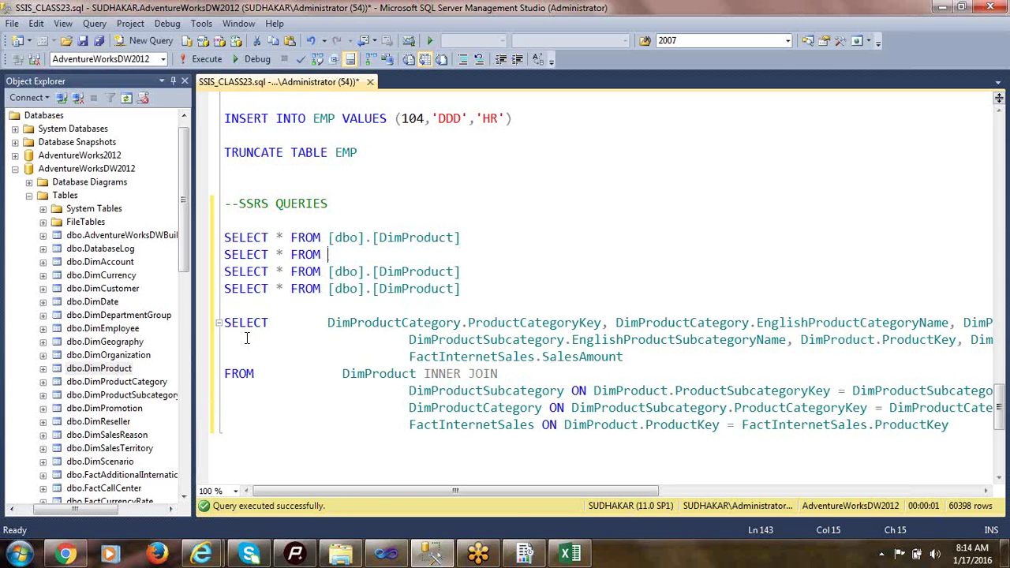
pyautogui.moveTo(141, 382); pyautogui.dragTo(375, 266)
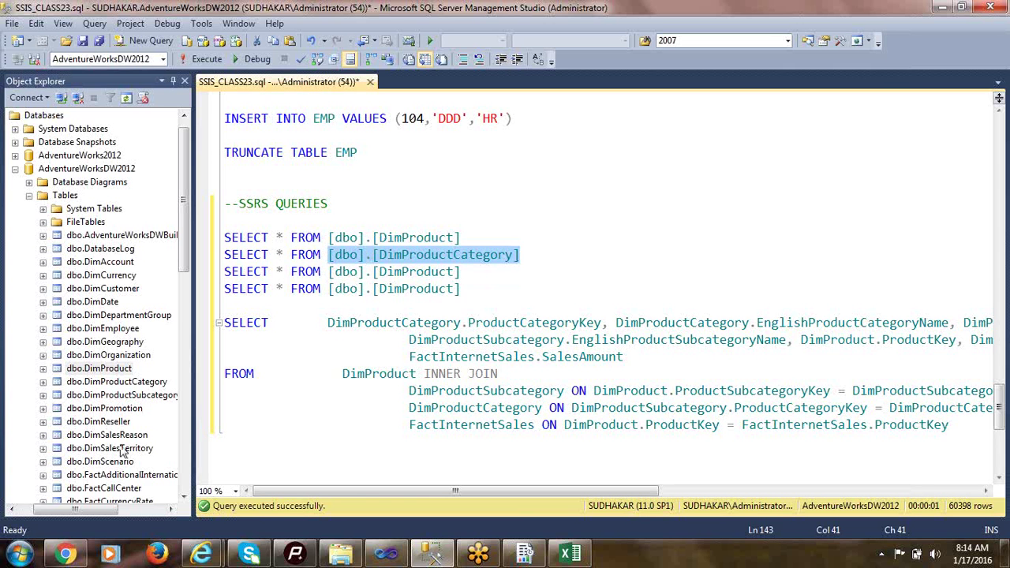
# - Replace the table name in the third SELECT statement with [dbo].[DimProductCategory]
pyautogui.click(454, 273)
pyautogui.moveTo(455, 273); pyautogui.dragTo(330, 278)
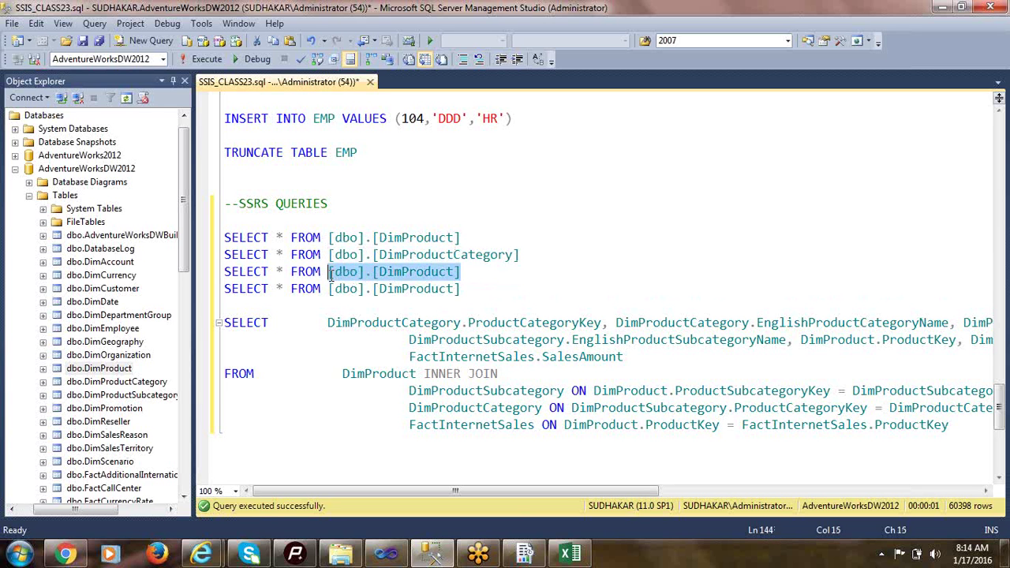
pyautogui.press('Delete')
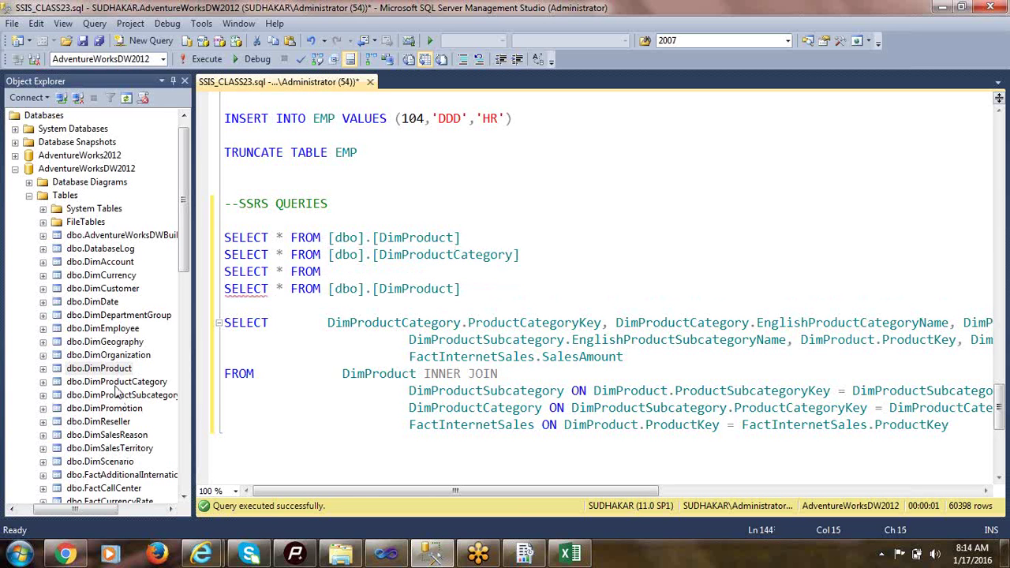
pyautogui.moveTo(115, 369); pyautogui.dragTo(346, 273)
pyautogui.click(503, 278)
# - Move the first DimProduct SELECT statement onto a new line below the two DimProductCategory statements
pyautogui.moveTo(460, 237); pyautogui.dragTo(174, 245)
pyautogui.hotkey('ctrl', 'x')
pyautogui.click(521, 273)
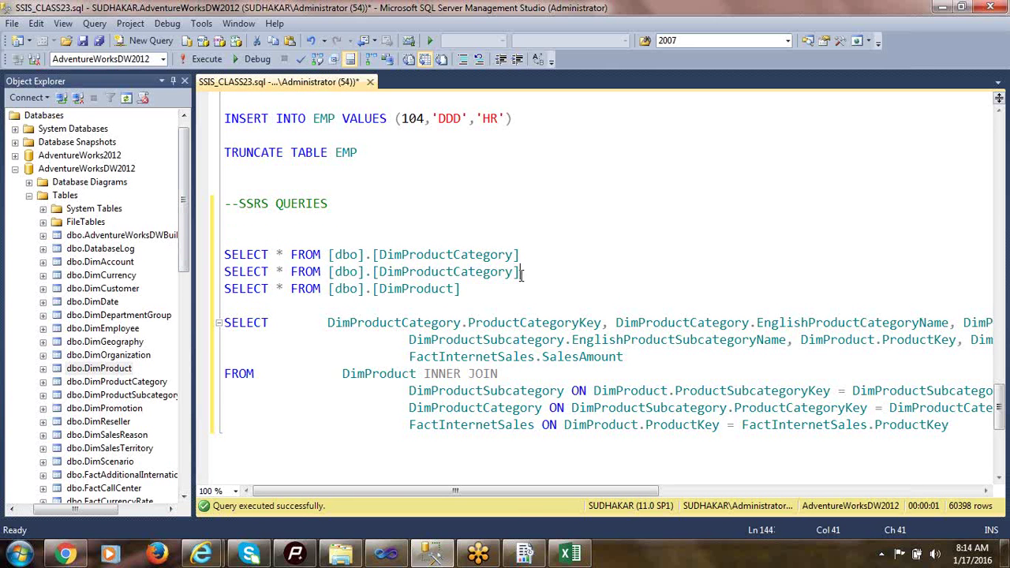
pyautogui.press('Return')
pyautogui.hotkey('ctrl', 'v')
# - Replace the table name in the last of the four short SELECT statements with [dbo].[FactInternetSales]
pyautogui.hotkey('ctrl', 'shift', 'Left')
pyautogui.hotkey('ctrl', 'shift', 'Left')
pyautogui.hotkey('ctrl', 'shift', 'Left')
pyautogui.hotkey('ctrl', 'shift', 'Left')
pyautogui.hotkey('ctrl', 'shift', 'Left')
pyautogui.hotkey('ctrl', 'shift', 'Left')
pyautogui.hotkey('ctrl', 'shift', 'Left')
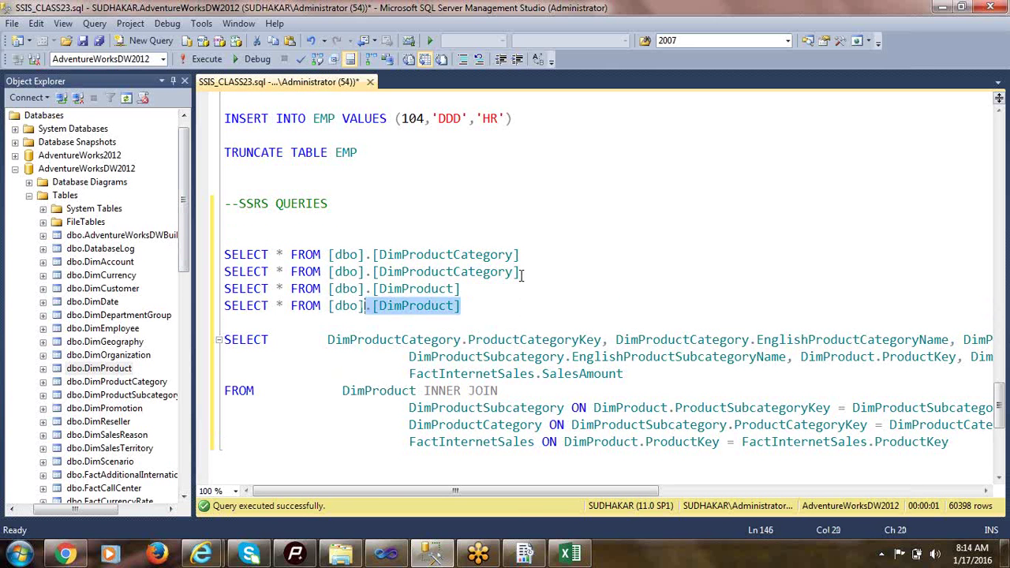
pyautogui.press('BackSpace')
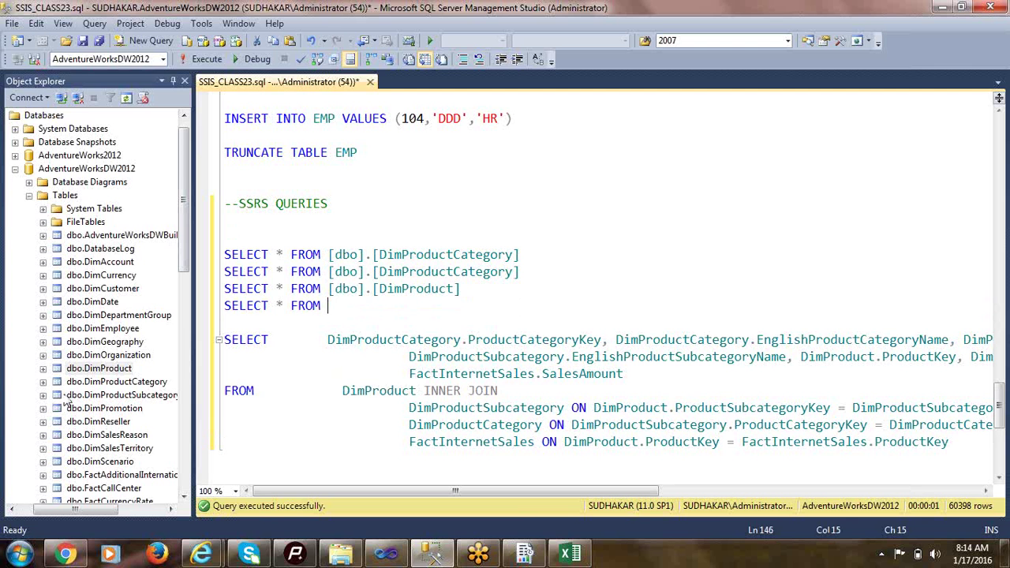
pyautogui.click(134, 423)
pyautogui.scroll(-4, 134, 430)
pyautogui.click(133, 434)
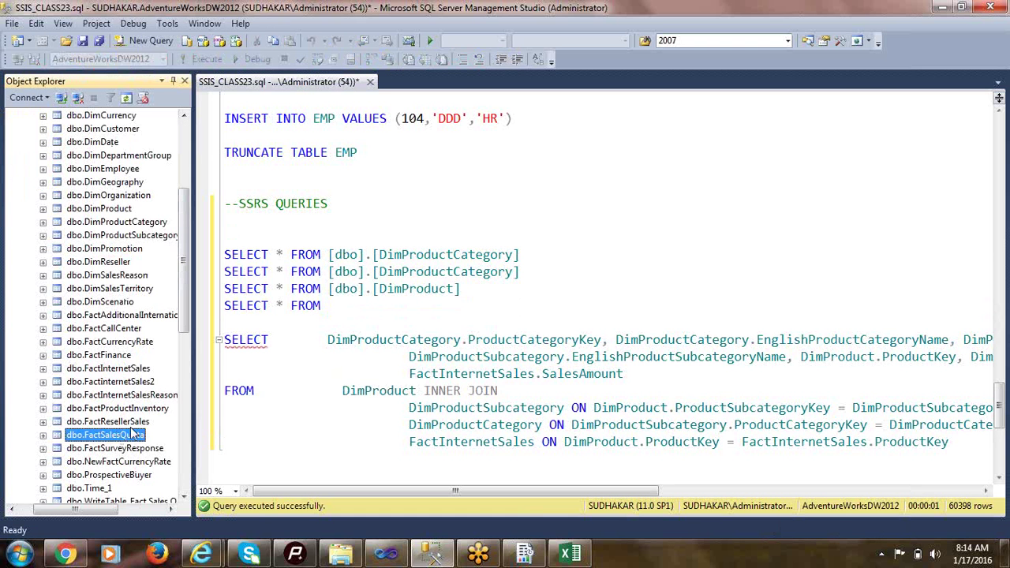
pyautogui.scroll(-3, 122, 458)
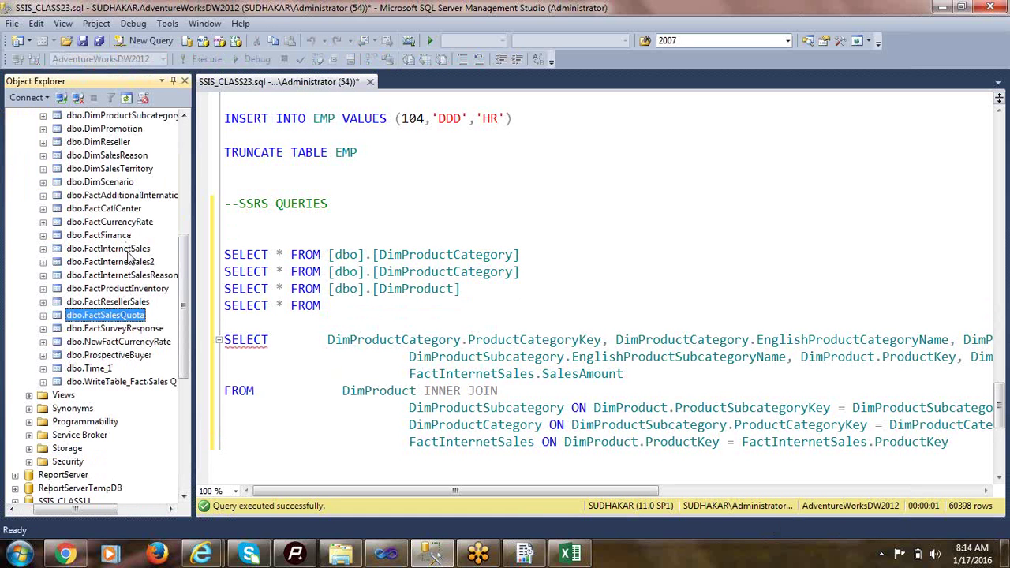
pyautogui.moveTo(129, 249); pyautogui.dragTo(363, 305)
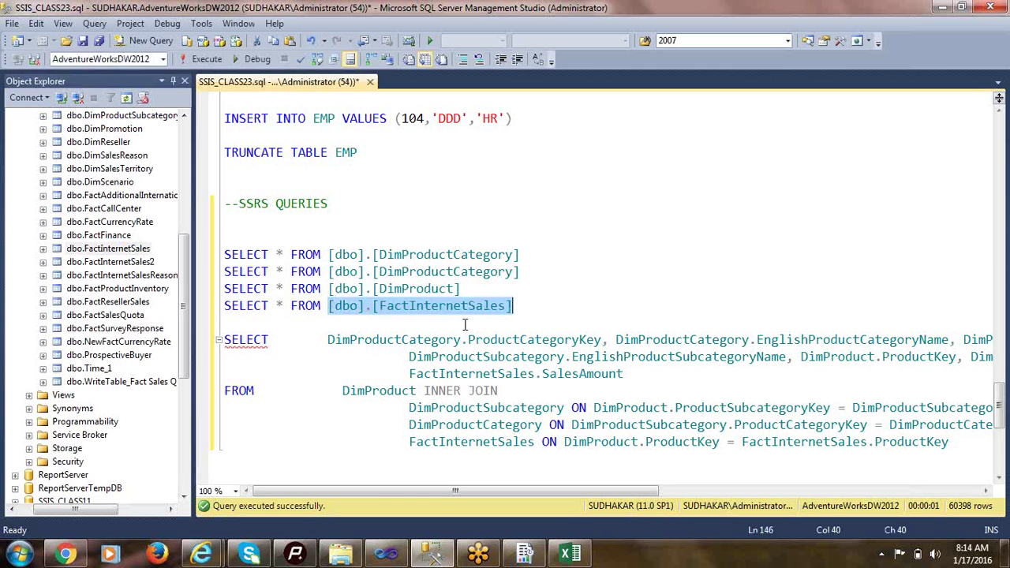
pyautogui.click(523, 305)
# - Replace the table name in the second short SELECT statement with [dbo].[DimProductSubcategory]
pyautogui.moveTo(519, 254); pyautogui.dragTo(139, 257)
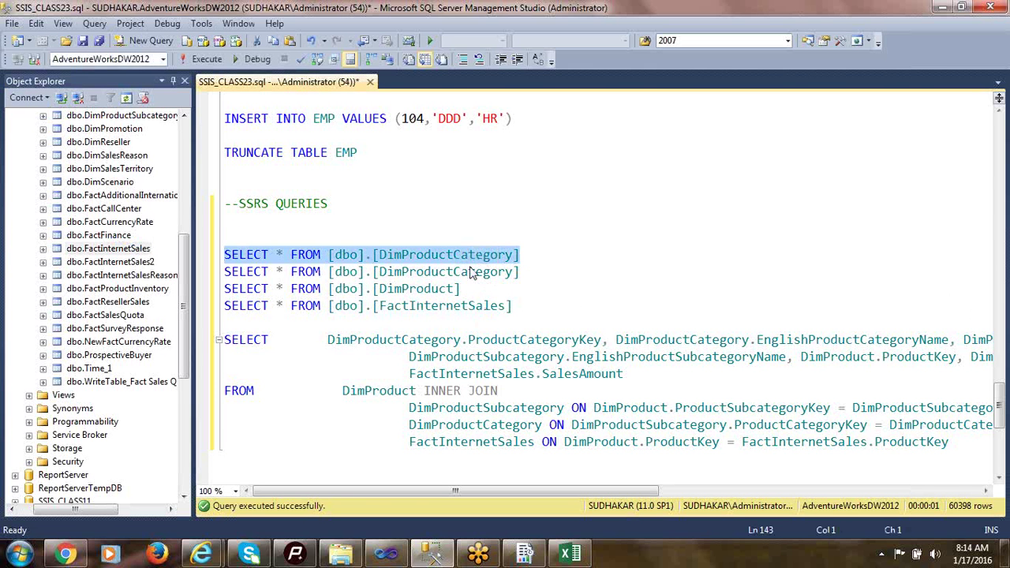
pyautogui.moveTo(533, 275); pyautogui.dragTo(371, 272)
pyautogui.moveTo(446, 557)
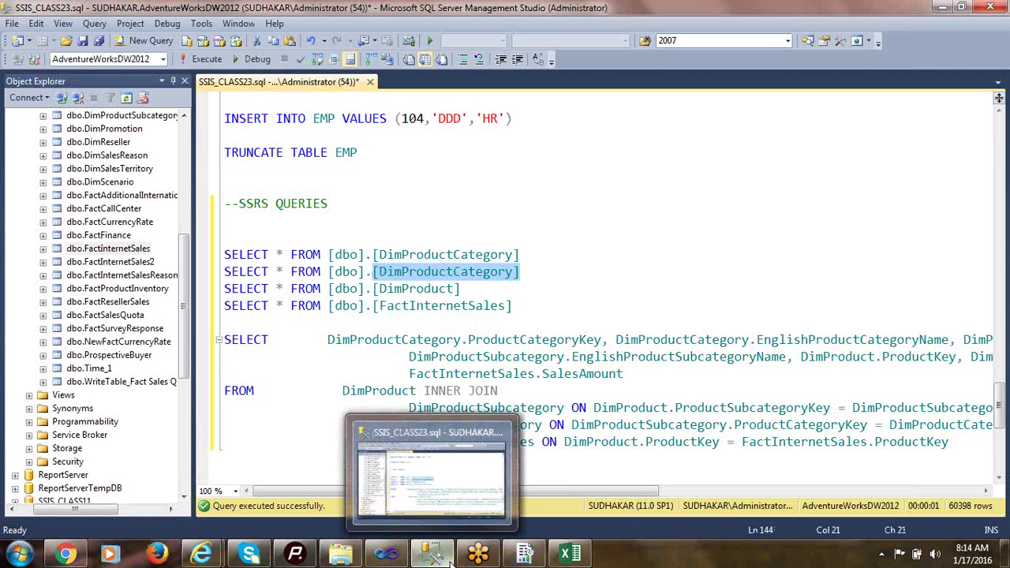
pyautogui.hotkey('shift', 'Left')
pyautogui.hotkey('shift', 'Left')
pyautogui.hotkey('shift', 'Left')
pyautogui.hotkey('shift', 'Left')
pyautogui.hotkey('shift', 'Left')
pyautogui.hotkey('shift', 'Left')
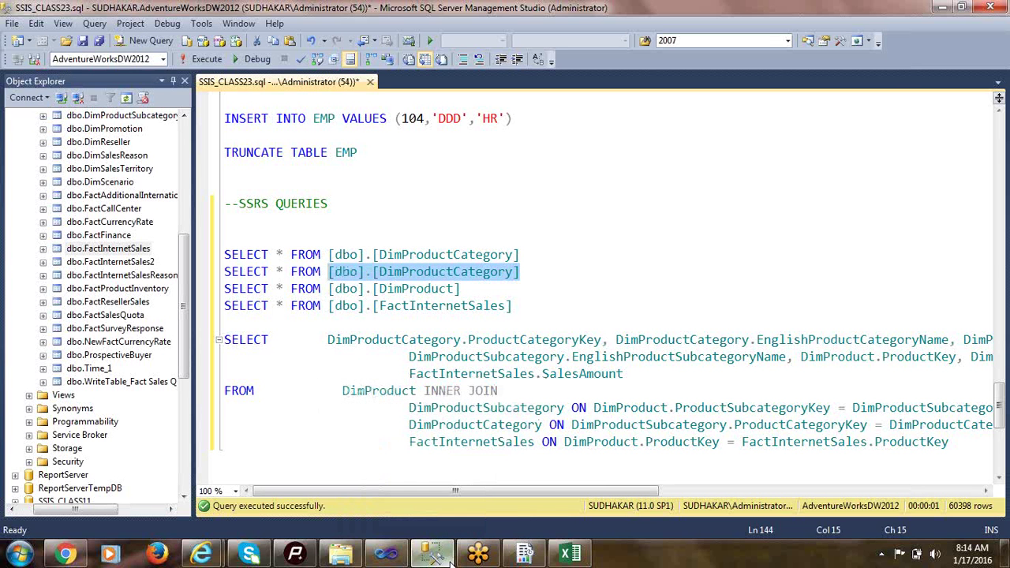
pyautogui.press('Delete')
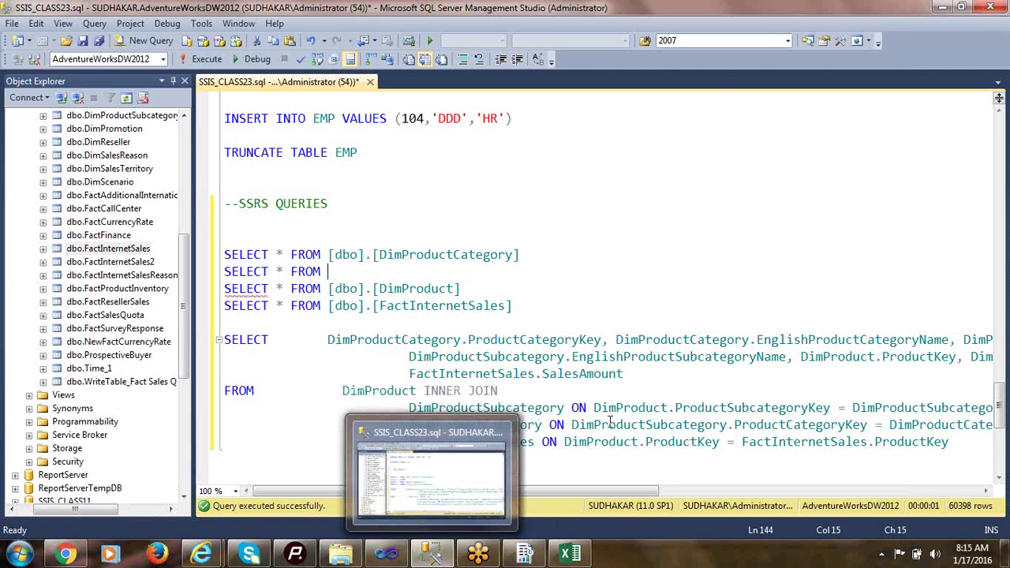
pyautogui.click(110, 261)
pyautogui.scroll(3, 118, 260)
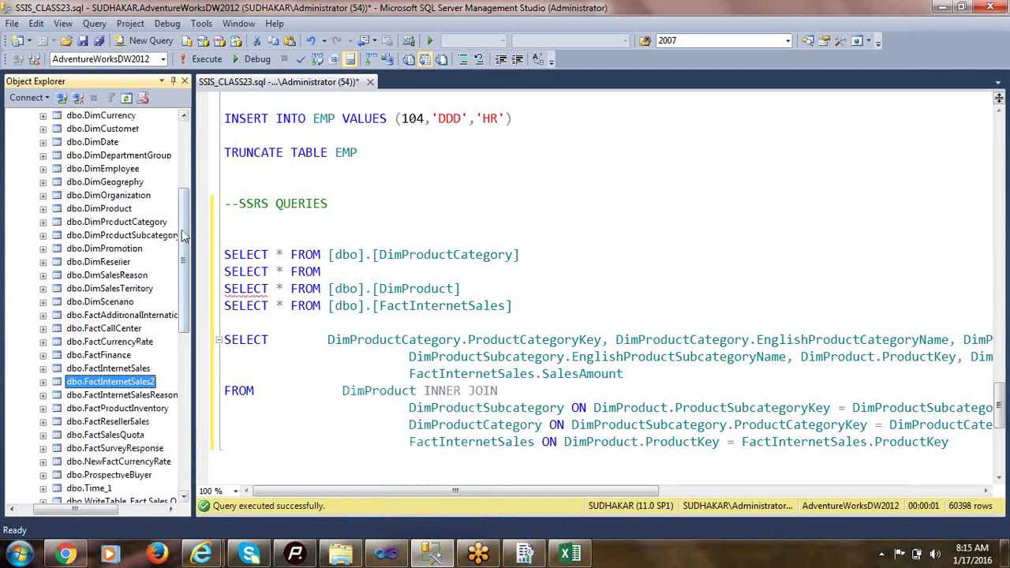
pyautogui.moveTo(109, 382); pyautogui.dragTo(352, 269)
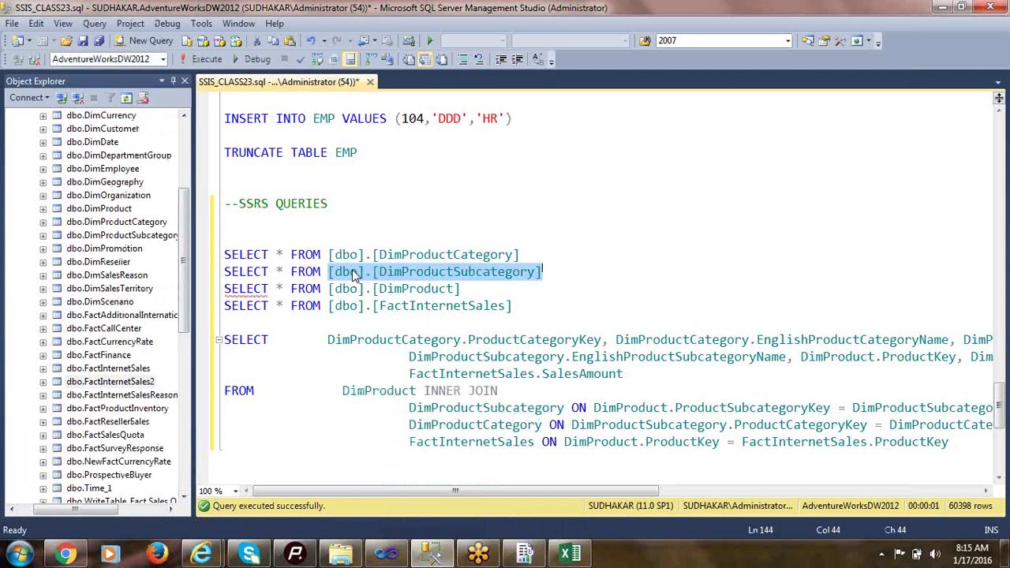
pyautogui.click(595, 272)
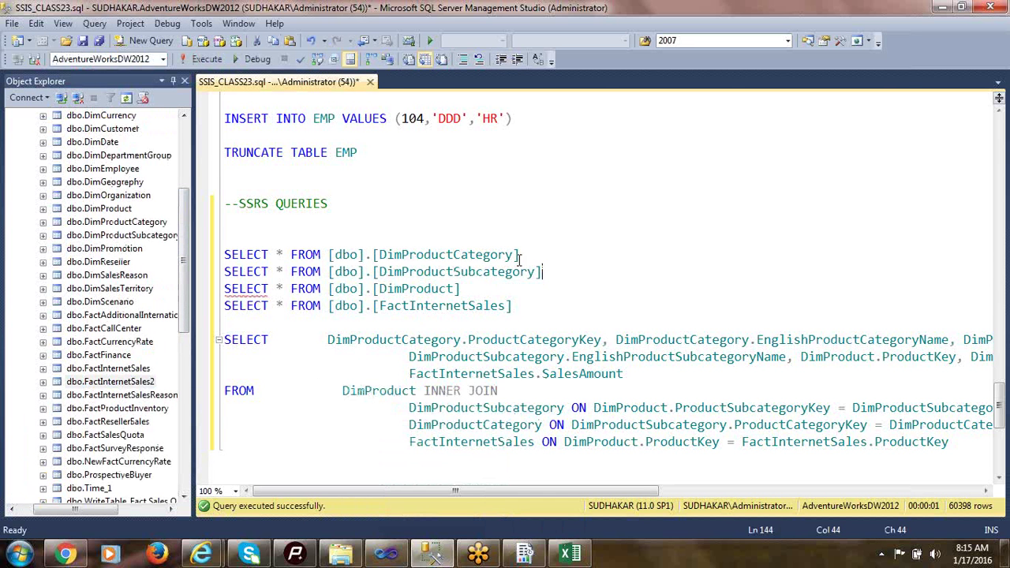
# - Run only the DimProductCategory SELECT statement
pyautogui.click(115, 263)
pyautogui.moveTo(521, 255); pyautogui.dragTo(105, 253)
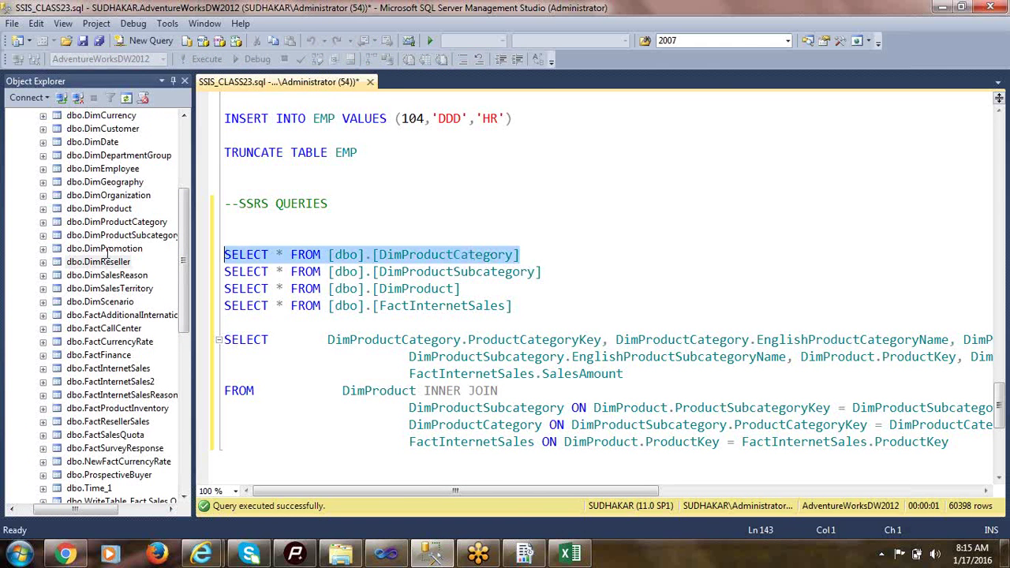
pyautogui.press('F5')
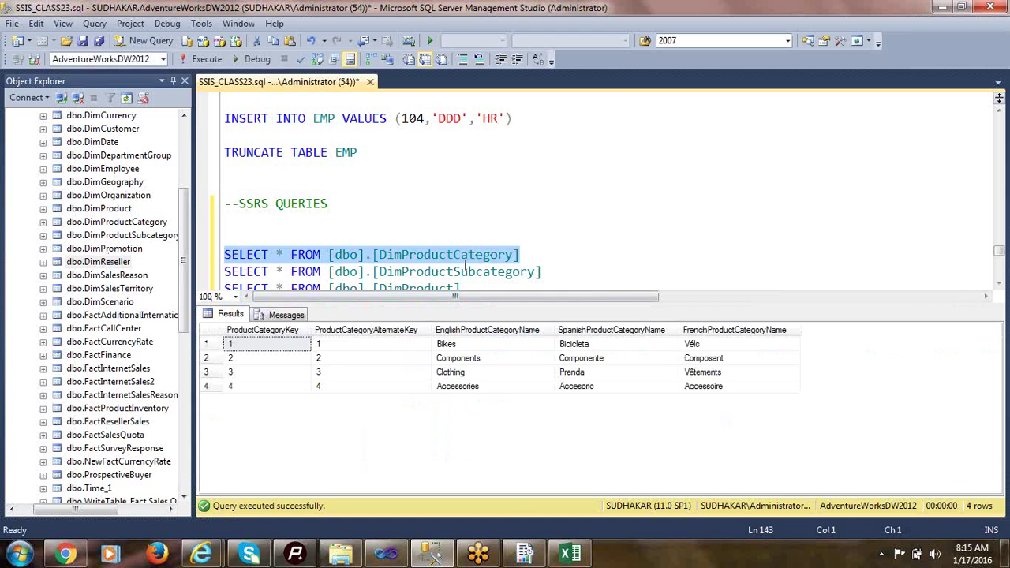
# - Examine each product category's key and English name in the query results
pyautogui.click(382, 348)
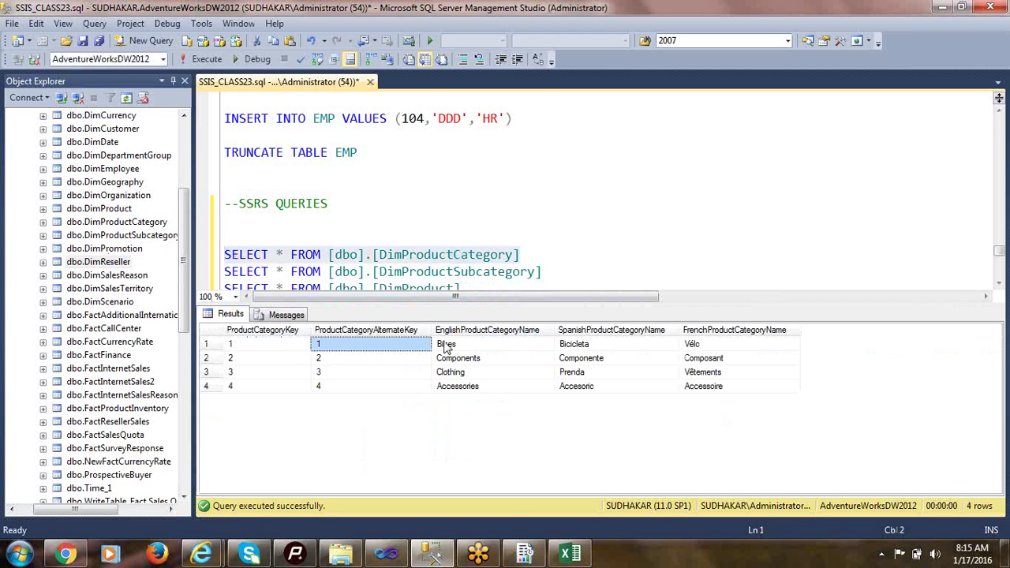
pyautogui.click(269, 350)
pyautogui.click(486, 351)
pyautogui.click(290, 359)
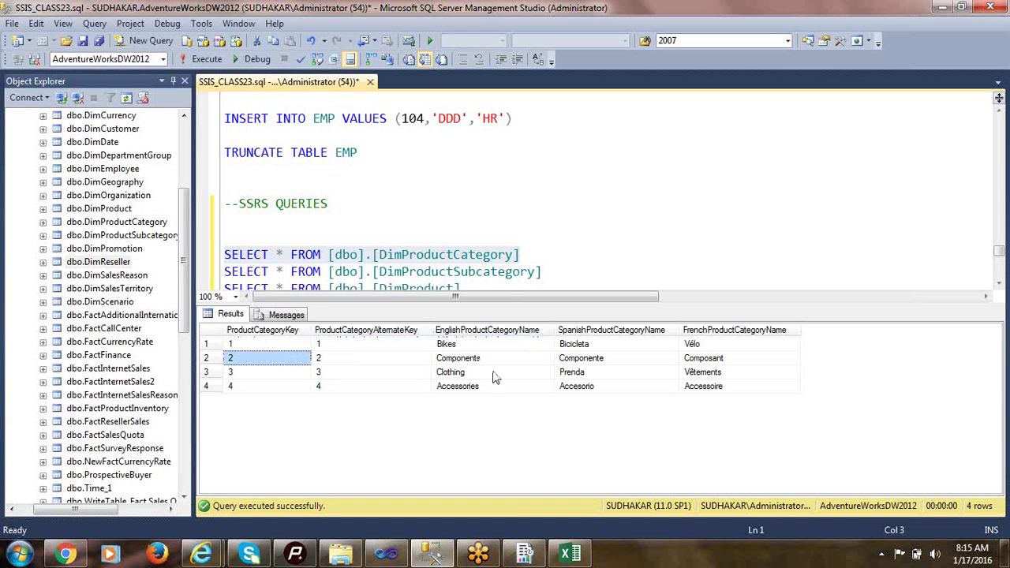
pyautogui.click(493, 360)
pyautogui.click(272, 373)
pyautogui.click(450, 372)
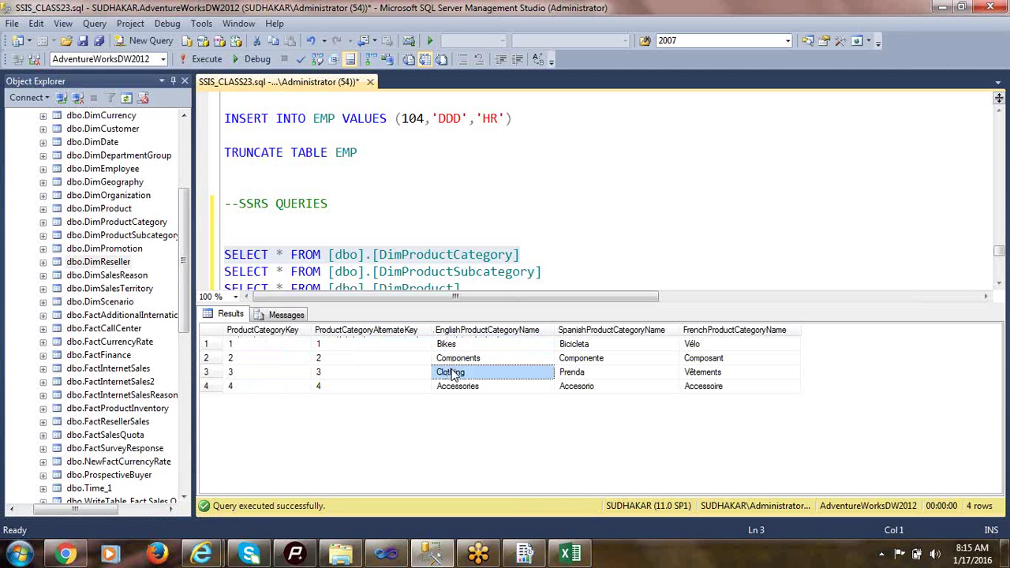
pyautogui.click(286, 387)
pyautogui.click(475, 387)
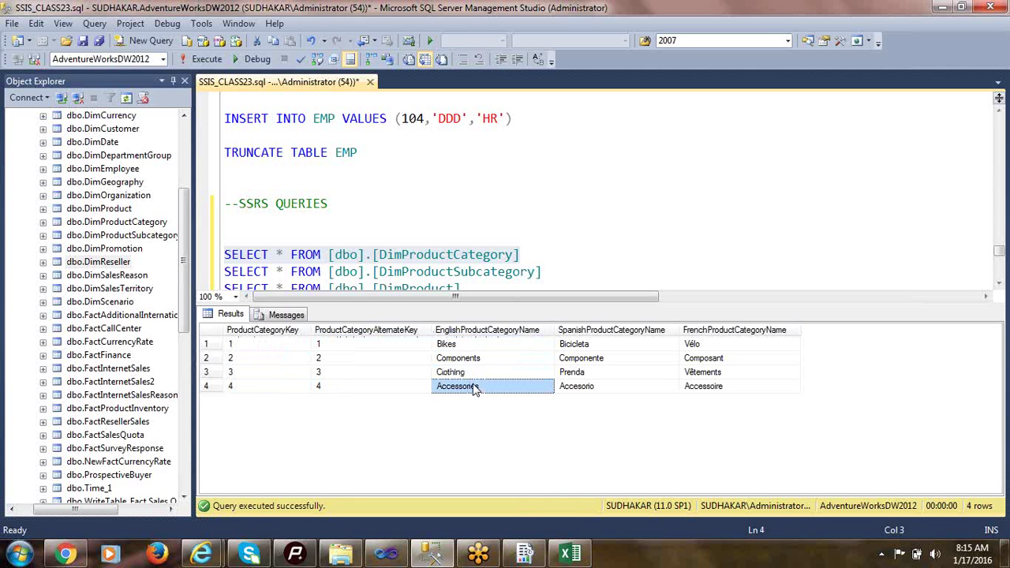
pyautogui.click(464, 345)
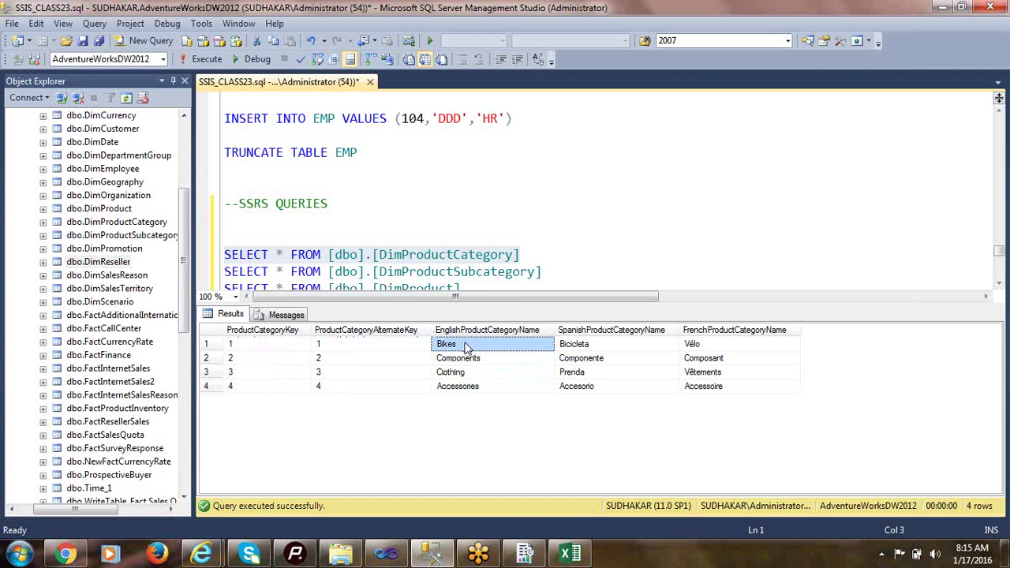
# - Hide the category results and run only the DimProductSubcategory SELECT statement
pyautogui.hotkey('ctrl', 'r')
pyautogui.click(493, 288)
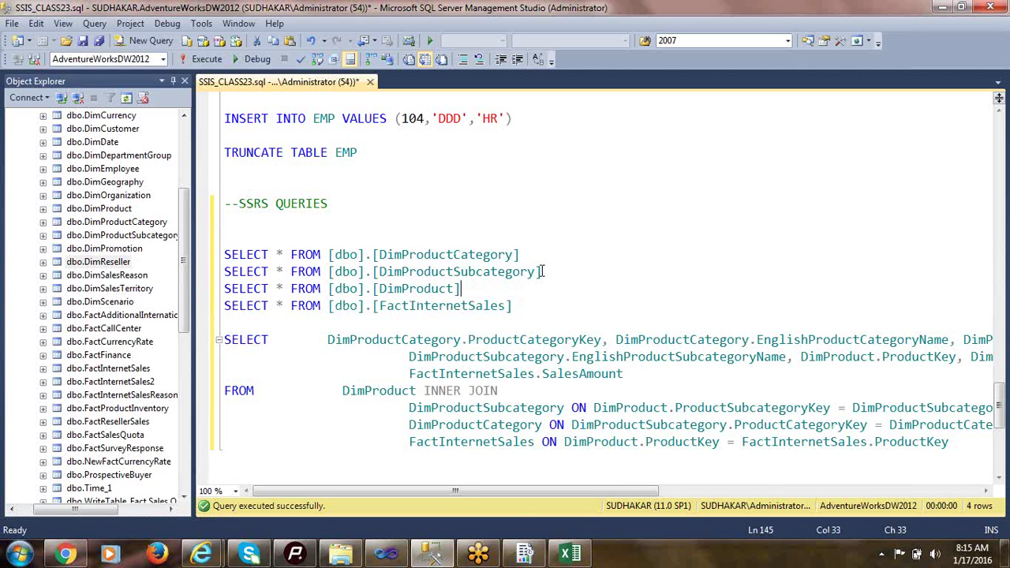
pyautogui.moveTo(543, 272); pyautogui.dragTo(224, 272)
pyautogui.press('F5')
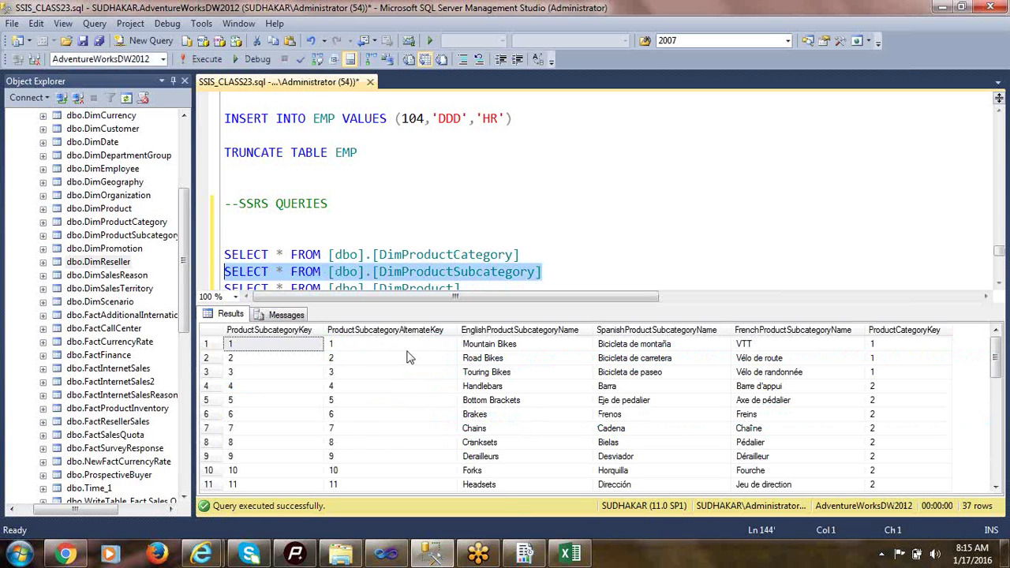
# - Examine the English names of the Mountain, Road and Touring Bikes subcategories in the results
pyautogui.click(505, 346)
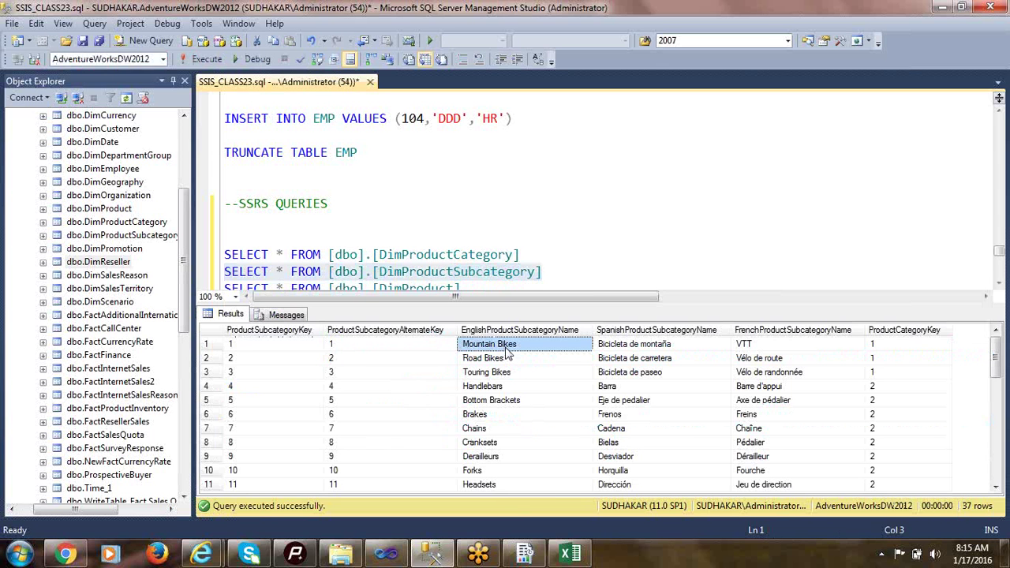
pyautogui.press('Down')
pyautogui.press('Down')
pyautogui.press('Up')
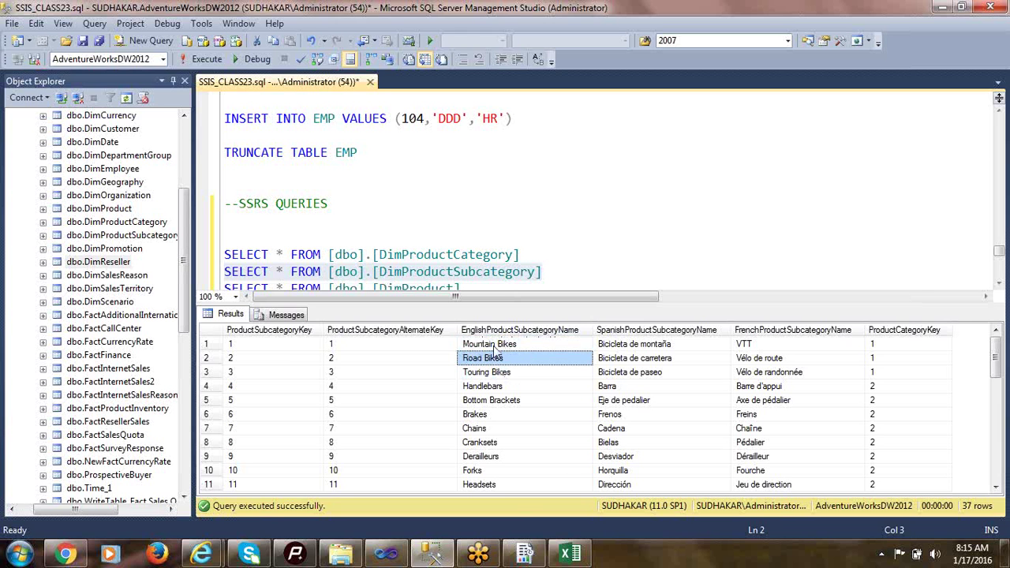
pyautogui.press('Up')
pyautogui.press('Down')
pyautogui.click(495, 347)
pyautogui.click(497, 360)
pyautogui.click(496, 374)
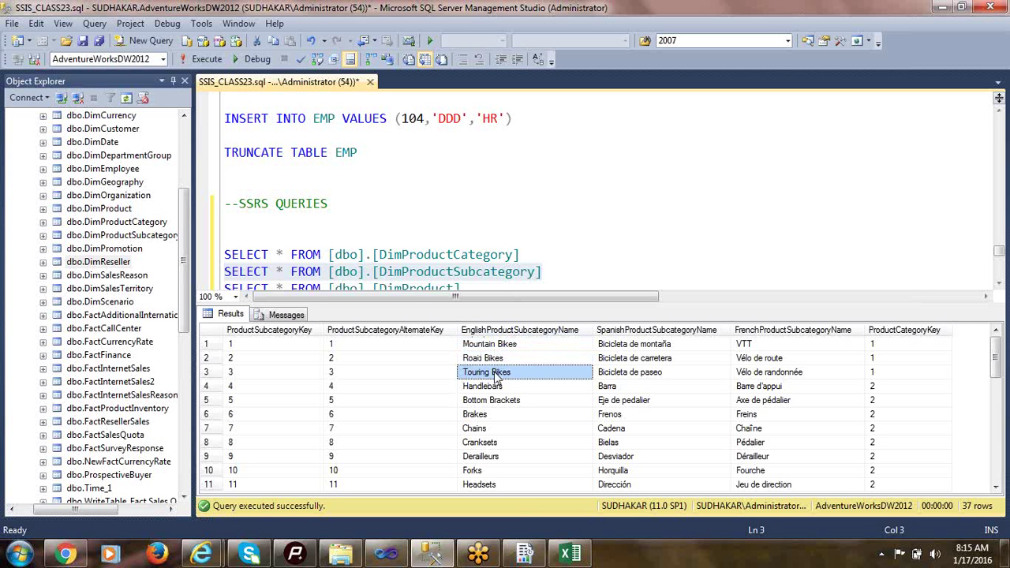
pyautogui.click(500, 347)
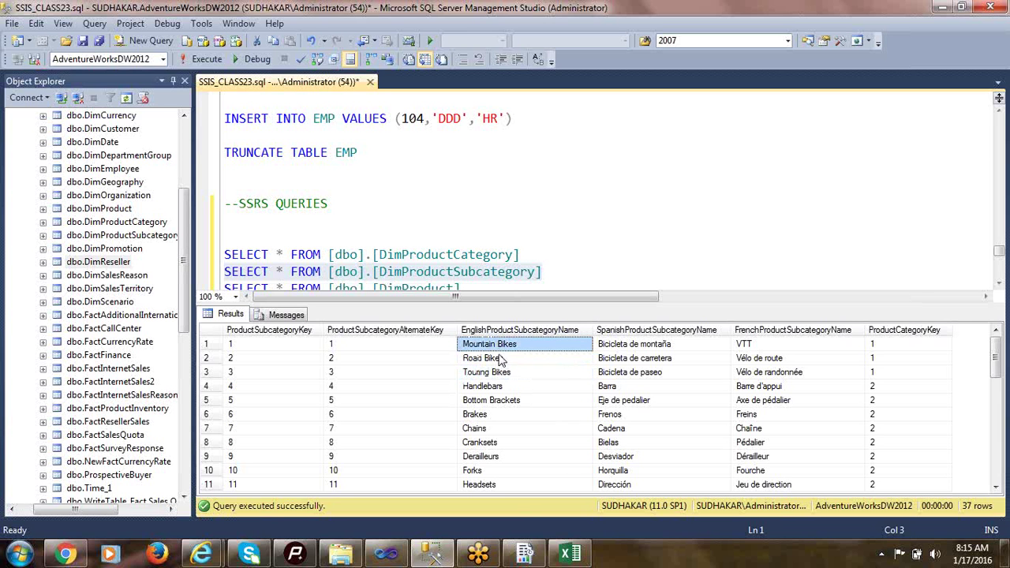
pyautogui.click(498, 360)
pyautogui.click(496, 373)
pyautogui.click(498, 359)
pyautogui.click(497, 348)
pyautogui.click(499, 360)
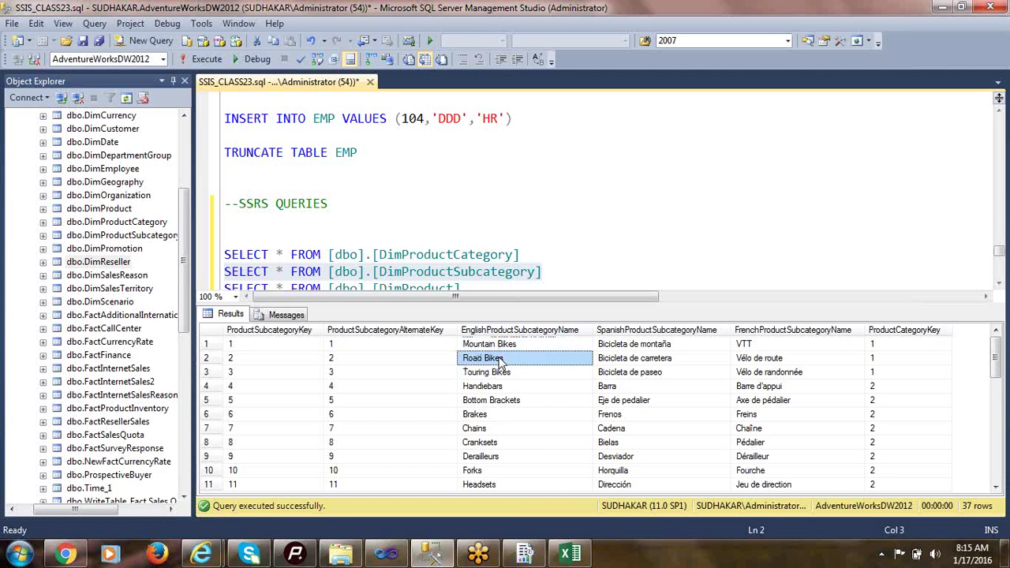
pyautogui.click(504, 347)
pyautogui.click(504, 362)
pyautogui.click(505, 371)
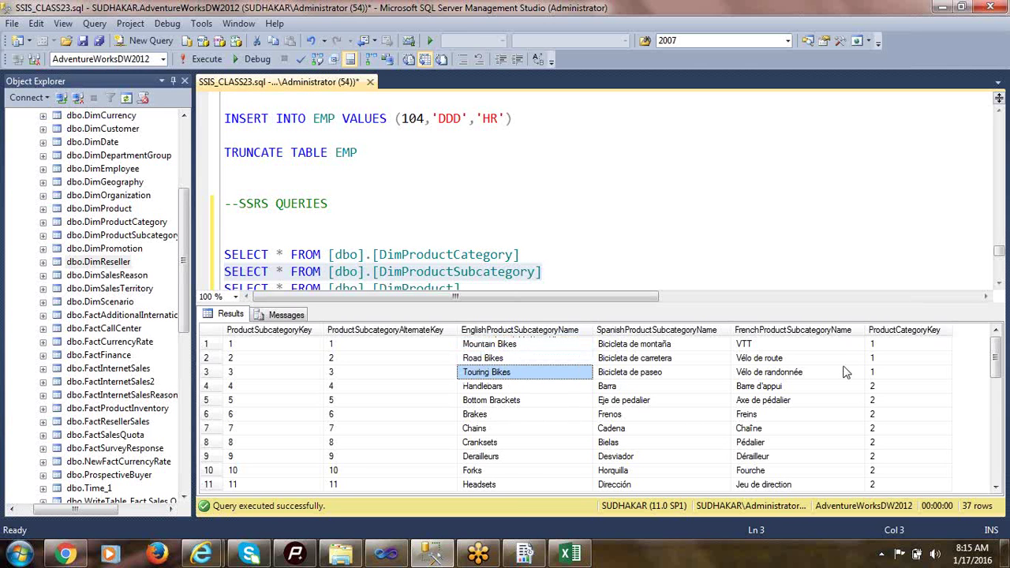
# - Check the ProductCategoryKey values that link the three bike subcategories to their category
pyautogui.click(908, 331)
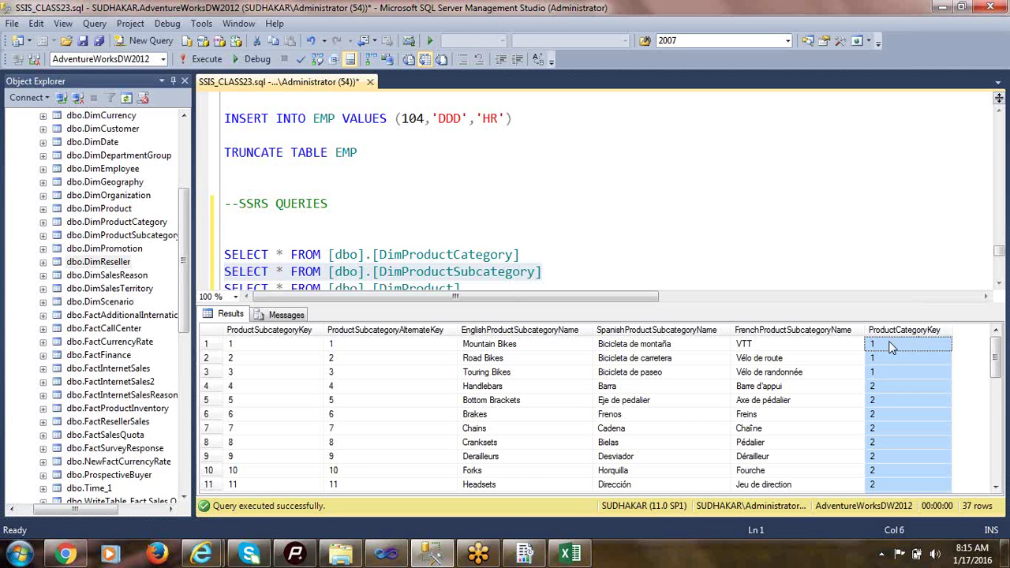
pyautogui.click(890, 348)
pyautogui.click(892, 359)
pyautogui.click(891, 372)
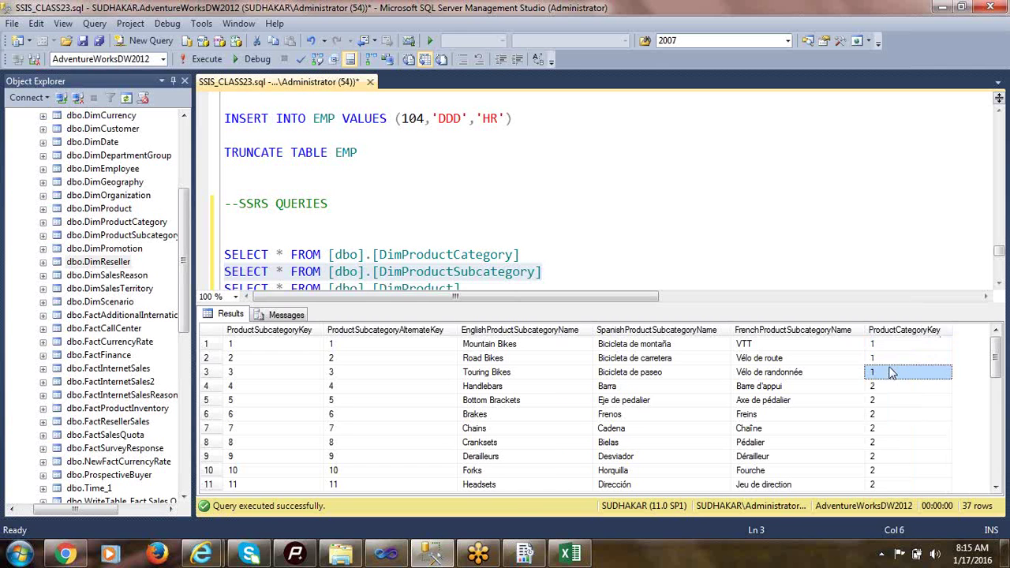
pyautogui.moveTo(892, 347); pyautogui.dragTo(475, 384)
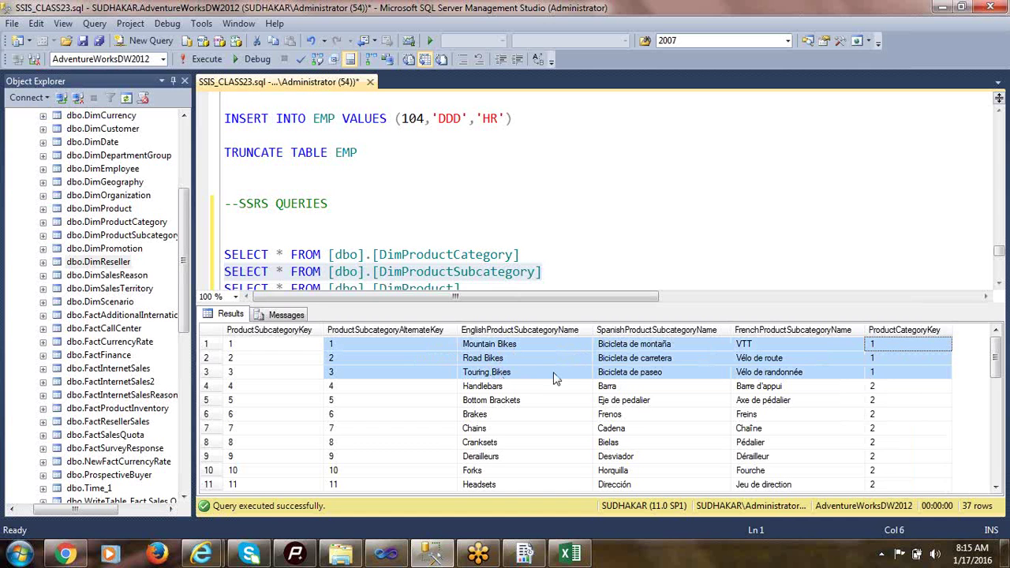
# - Examine the subcategory rows from Handlebars onward and the ProductCategoryKey each one belongs to
pyautogui.click(499, 389)
pyautogui.scroll(-1, 538, 398)
pyautogui.click(874, 358)
pyautogui.press('Down')
pyautogui.press('Down')
pyautogui.press('Down')
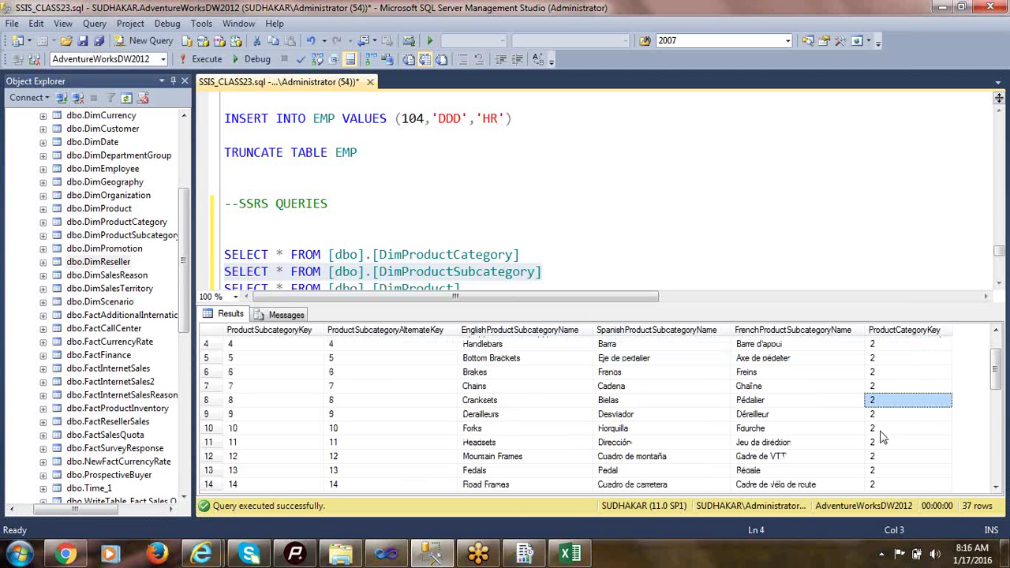
pyautogui.press('Down')
pyautogui.press('Down')
pyautogui.press('Down')
pyautogui.press('Down')
pyautogui.click(543, 458)
pyautogui.scroll(-5, 543, 458)
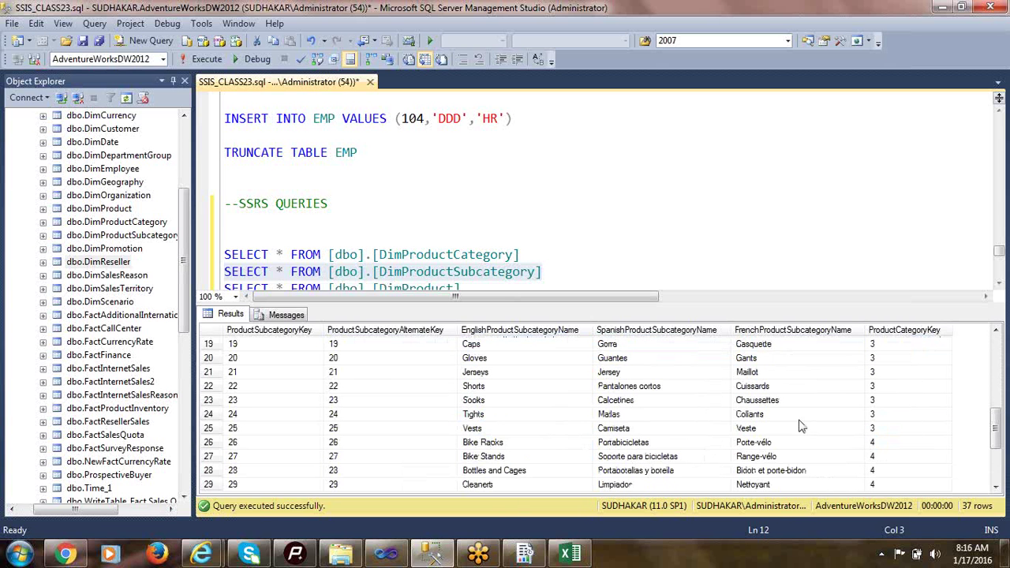
pyautogui.click(882, 374)
pyautogui.click(876, 459)
pyautogui.click(623, 472)
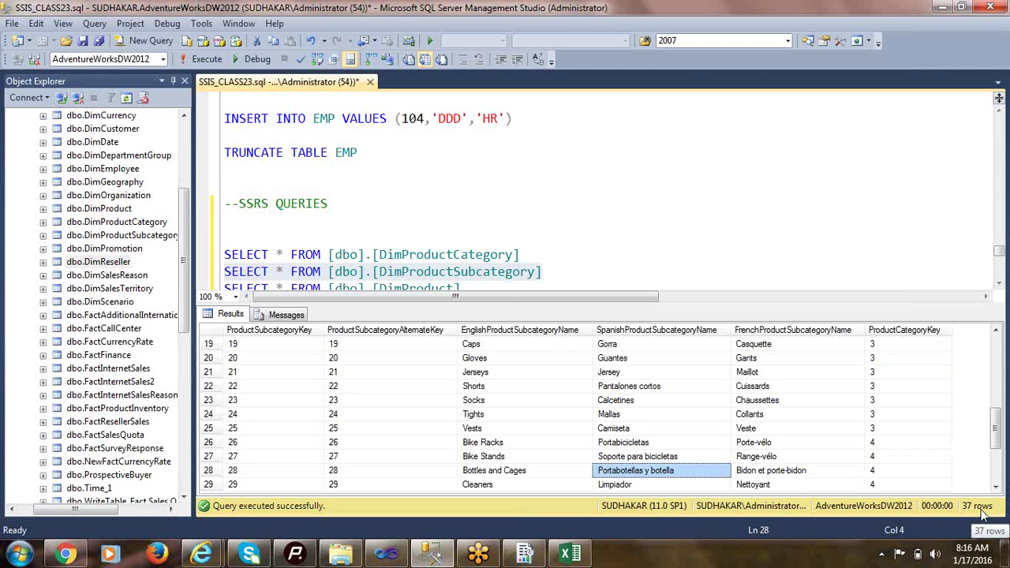
# - Run only the DimProduct SELECT statement and inspect the first product rows
pyautogui.click(574, 272)
pyautogui.scroll(-2, 469, 233)
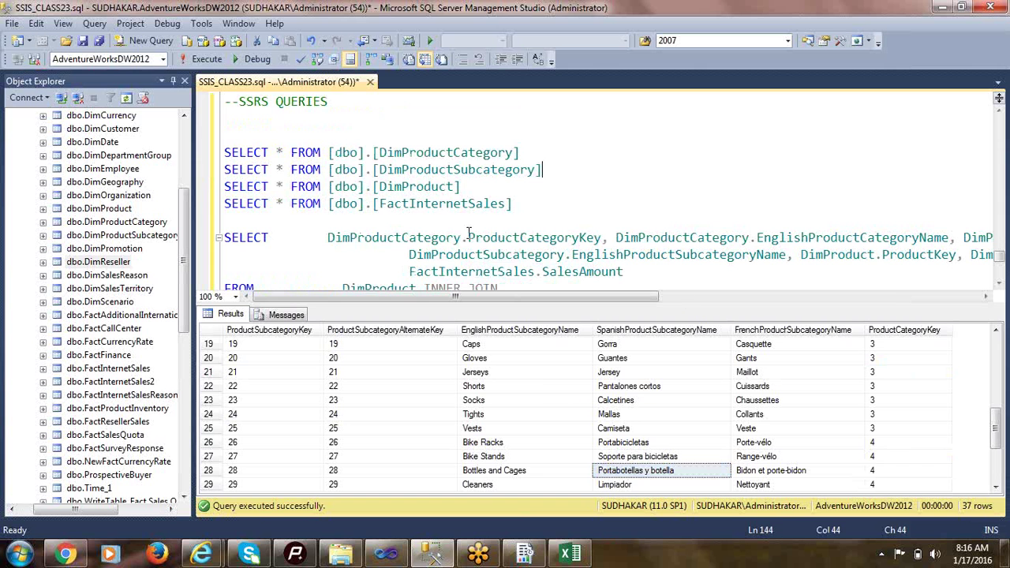
pyautogui.moveTo(461, 186); pyautogui.dragTo(196, 185)
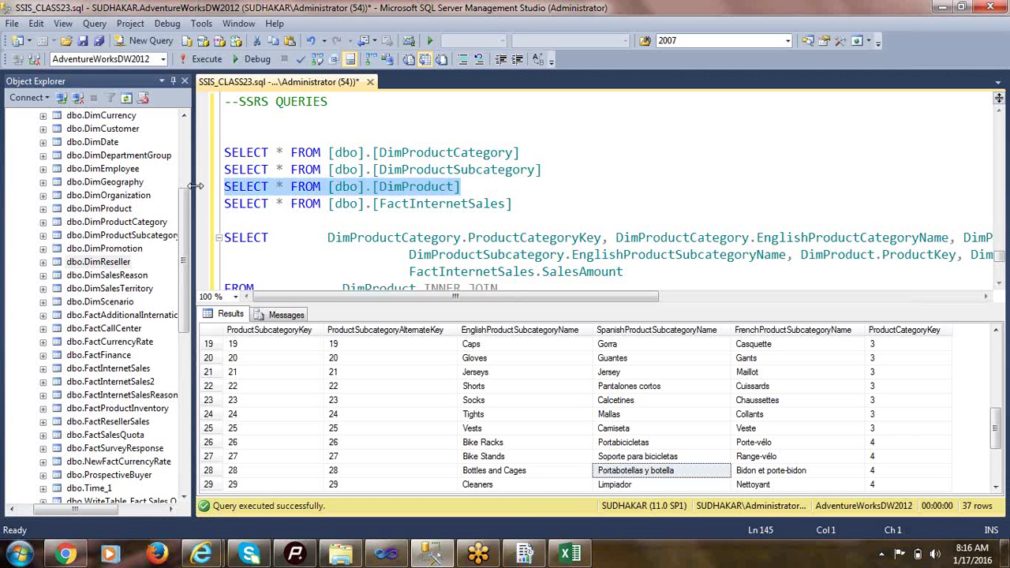
pyautogui.press('F5')
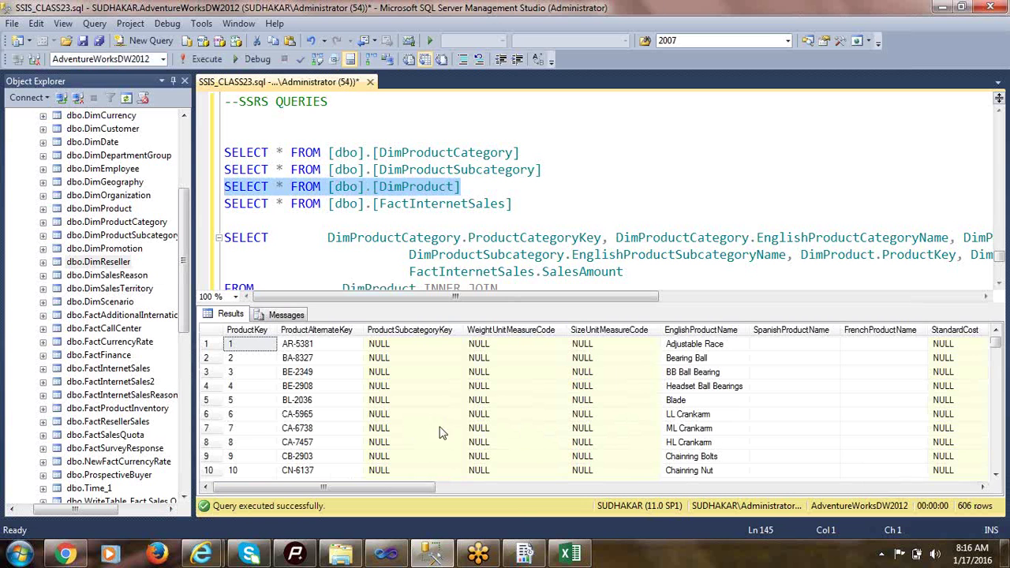
pyautogui.click(418, 388)
pyautogui.hotkey('ctrl', 'Home')
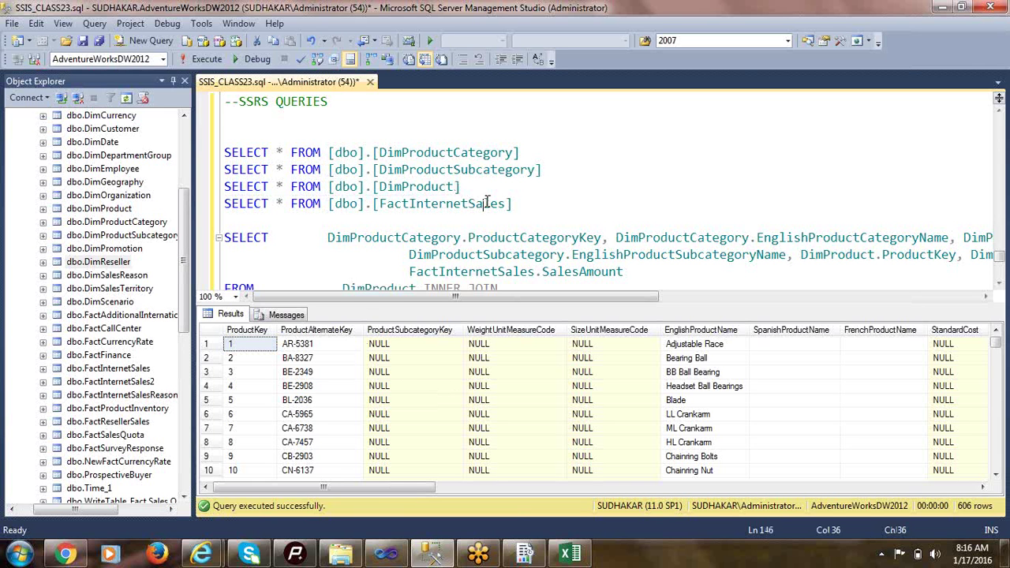
# - Run only the FactInternetSales SELECT statement
pyautogui.moveTo(513, 203); pyautogui.dragTo(224, 204)
pyautogui.click(199, 61)
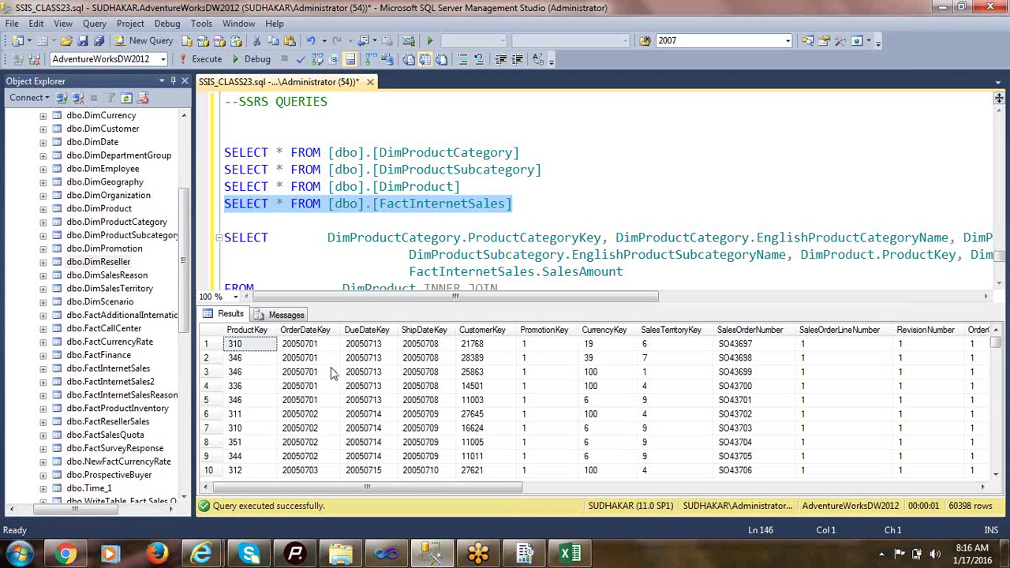
# - Examine the FactInternetSales result columns of the first row from ProductKey through DueDate
pyautogui.click(310, 344)
pyautogui.press('Left')
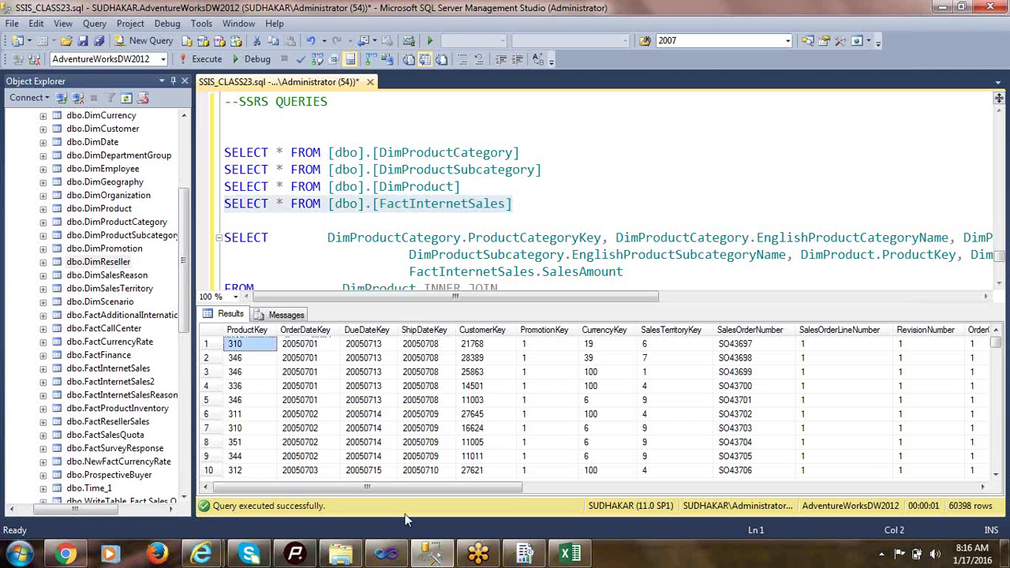
pyautogui.press('Right')
pyautogui.press('Right')
pyautogui.press('Right')
pyautogui.press('Right')
pyautogui.press('Right')
pyautogui.press('Right')
pyautogui.press('Right')
pyautogui.press('Right')
pyautogui.press('Right')
pyautogui.press('Right')
pyautogui.press('Right')
pyautogui.press('Right')
pyautogui.press('Right')
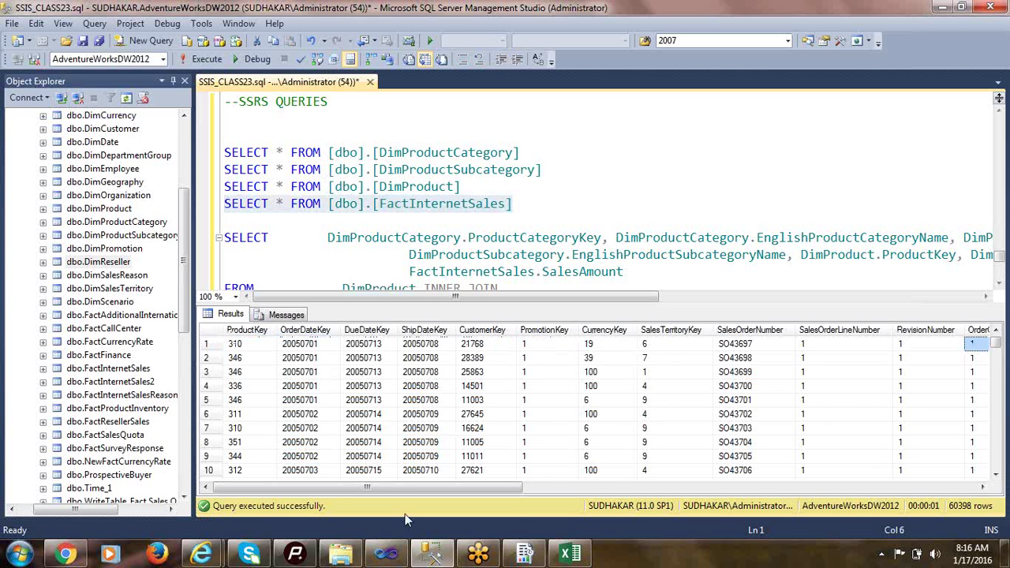
pyautogui.press('Right')
pyautogui.press('Right')
pyautogui.press('Right')
pyautogui.press('Right')
pyautogui.press('Right')
pyautogui.press('Right')
pyautogui.press('Right')
pyautogui.press('Right')
pyautogui.press('Right')
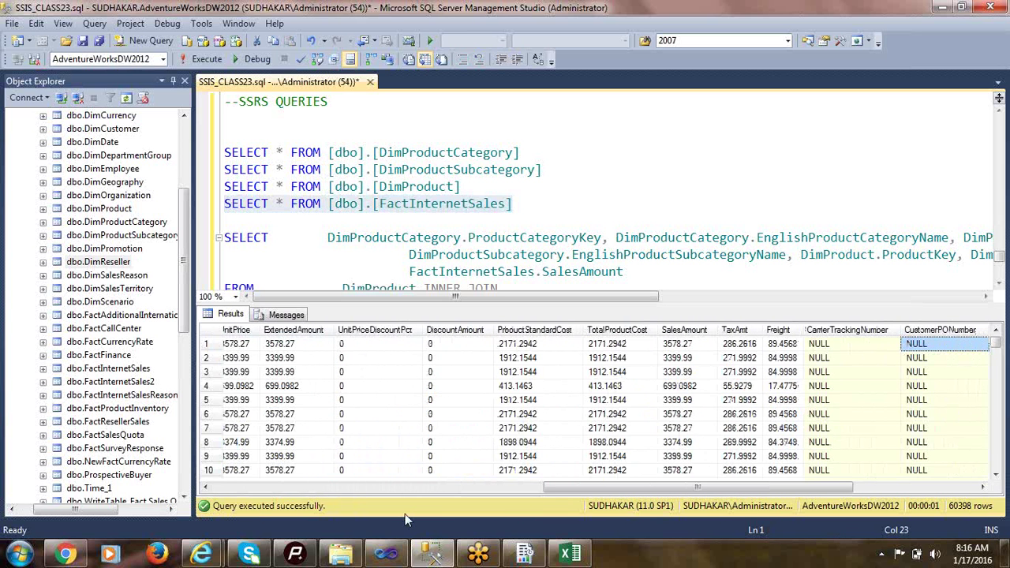
pyautogui.press('Right')
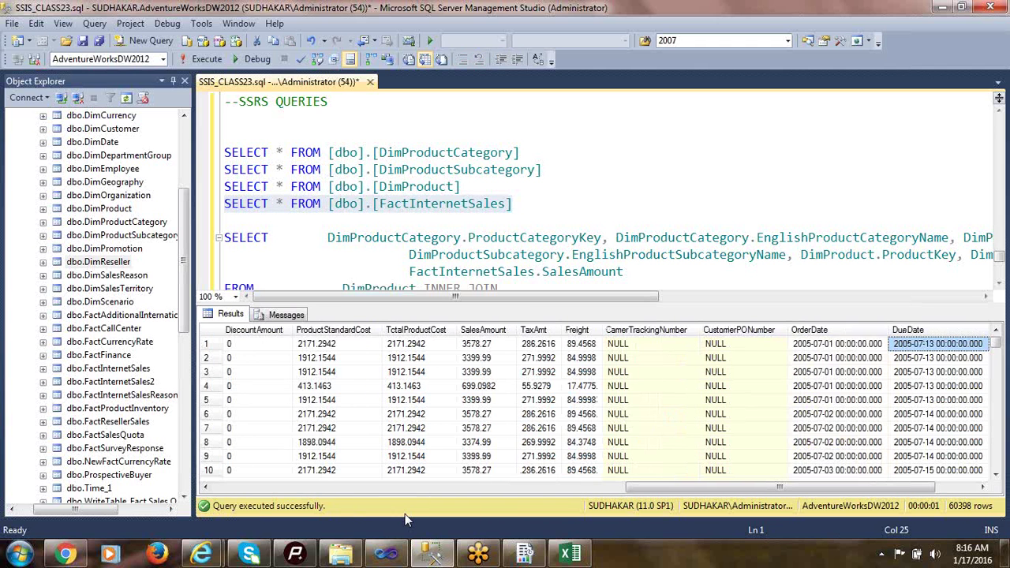
# - Review the FactInternetSales date, freight, tax and amount columns again, going back to ProductKey
pyautogui.press('Left')
pyautogui.press('Left')
pyautogui.press('Left')
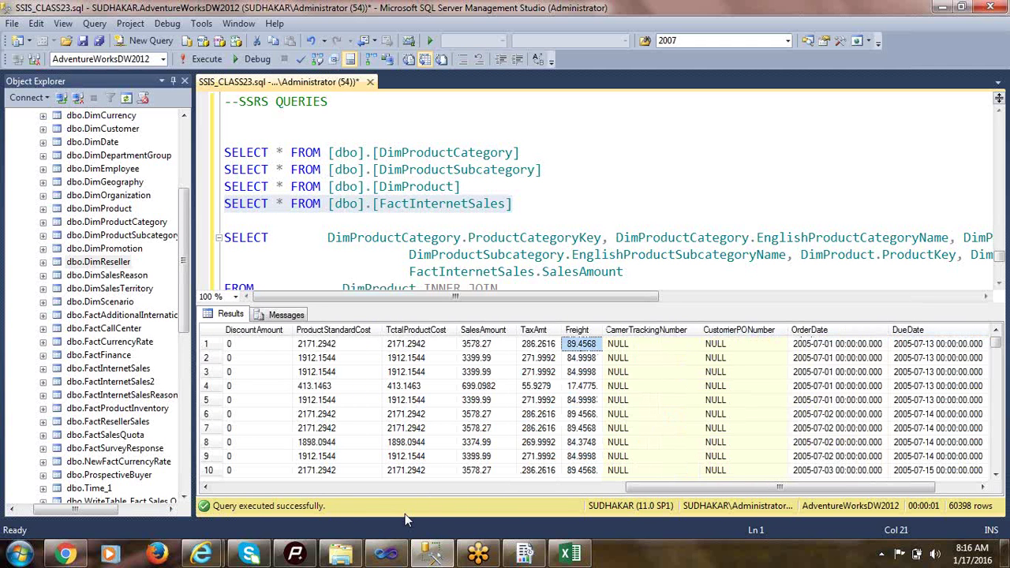
pyautogui.press('Left')
pyautogui.press('Right')
pyautogui.press('Right')
pyautogui.press('Right')
pyautogui.press('Right')
pyautogui.press('Right')
pyautogui.press('Left')
pyautogui.press('Left')
pyautogui.press('Left')
pyautogui.press('Left')
pyautogui.press('Left')
pyautogui.press('Left')
pyautogui.press('Left')
pyautogui.press('Left')
pyautogui.press('Left')
pyautogui.press('Left')
pyautogui.press('Left')
pyautogui.press('Left')
pyautogui.press('Left')
pyautogui.press('Left')
pyautogui.press('Left')
pyautogui.press('Left')
pyautogui.press('Left')
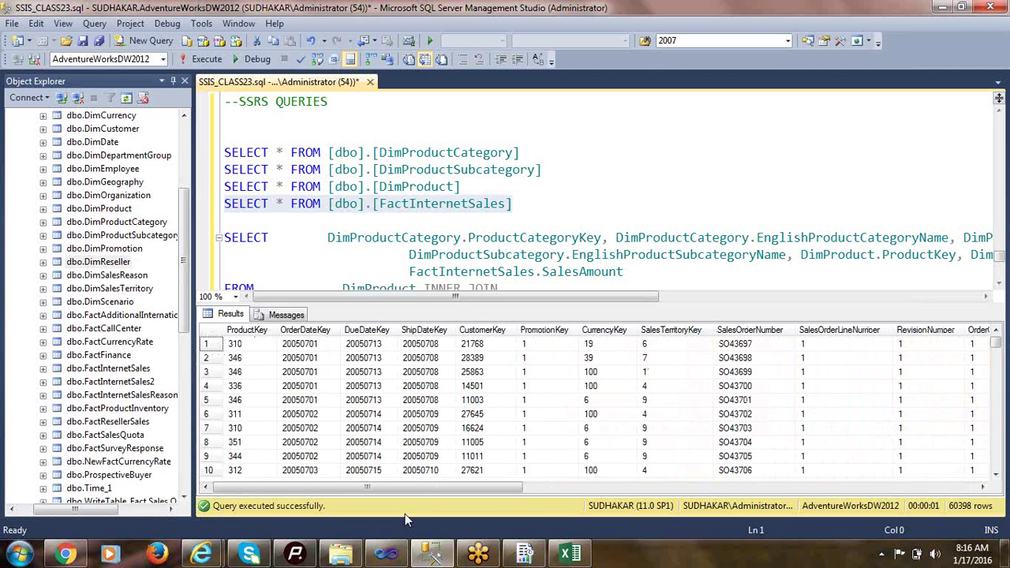
# - Review the category, subcategory, product and internet sales tables named in the script and the joined SELECT statement below them
pyautogui.click(531, 226)
pyautogui.scroll(-3, 537, 228)
pyautogui.scroll(5, 584, 208)
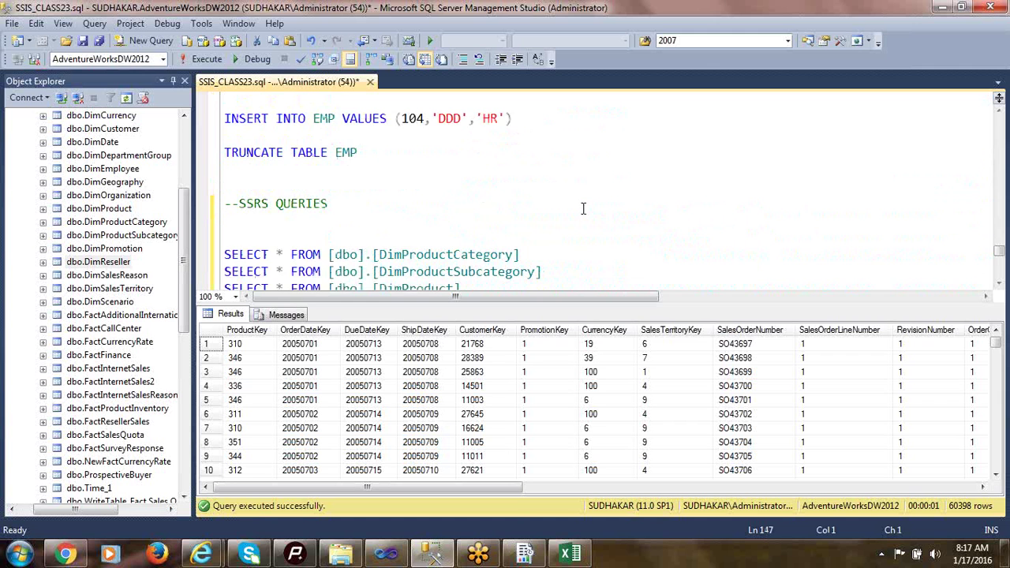
pyautogui.scroll(-2, 513, 211)
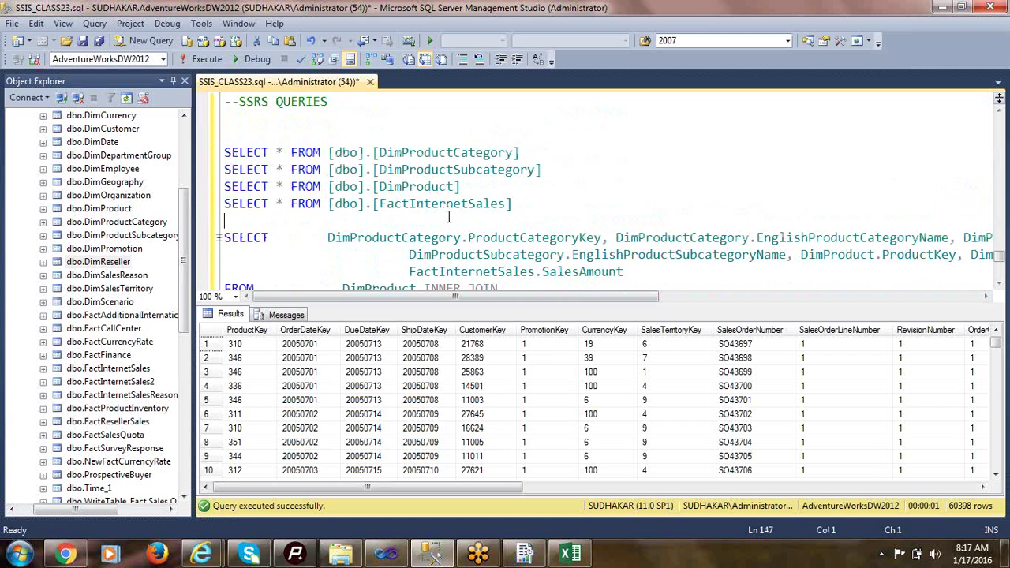
pyautogui.doubleClick(478, 152)
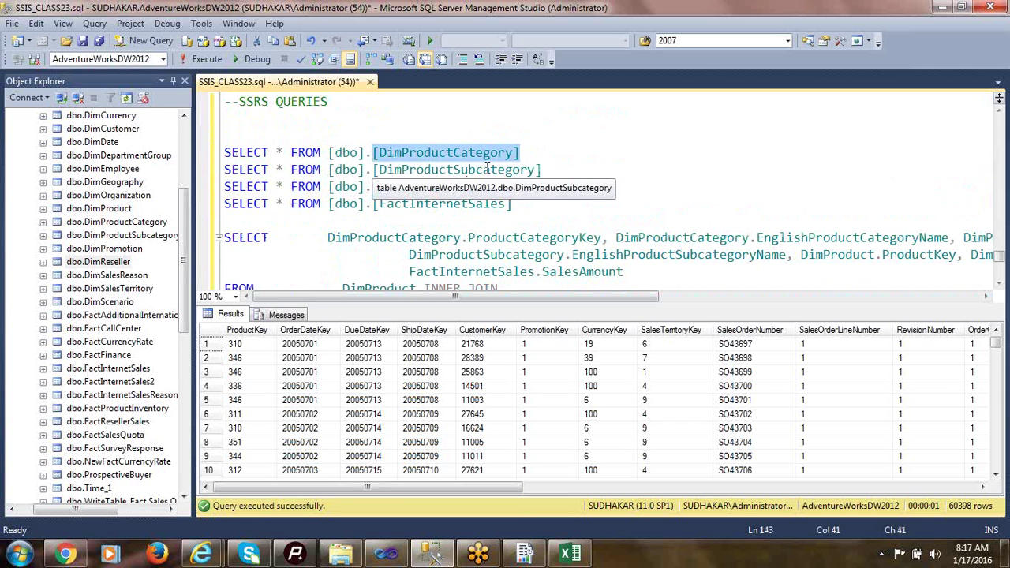
pyautogui.doubleClick(484, 169)
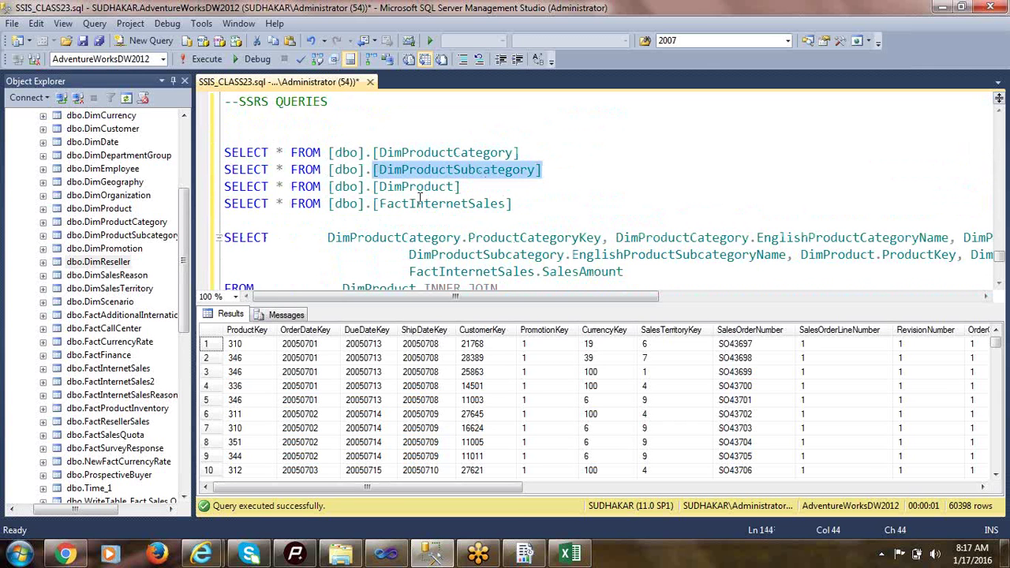
pyautogui.doubleClick(421, 187)
pyautogui.click(466, 192)
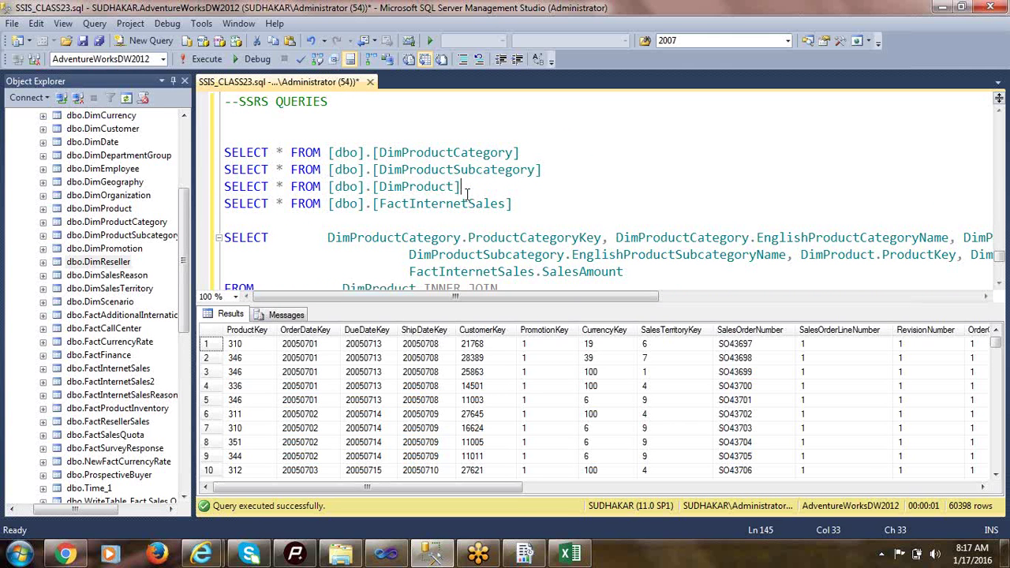
pyautogui.scroll(-2, 484, 172)
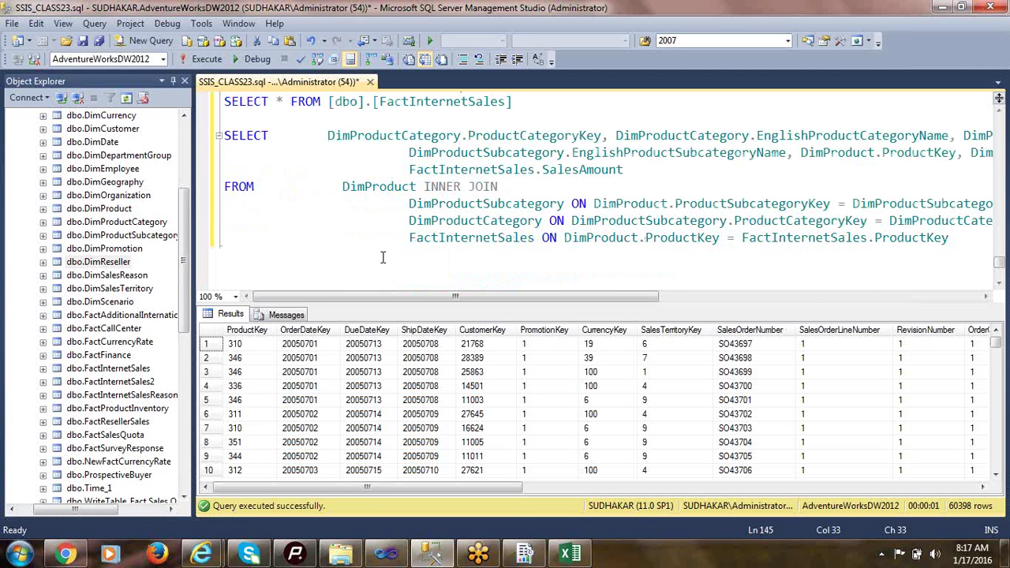
# - Run the joined query in Visual Studio's Query Designer and copy the same SELECT statement from the script in SQL Server Management Studio
pyautogui.hotkey('ctrl', 'shift', 'q')
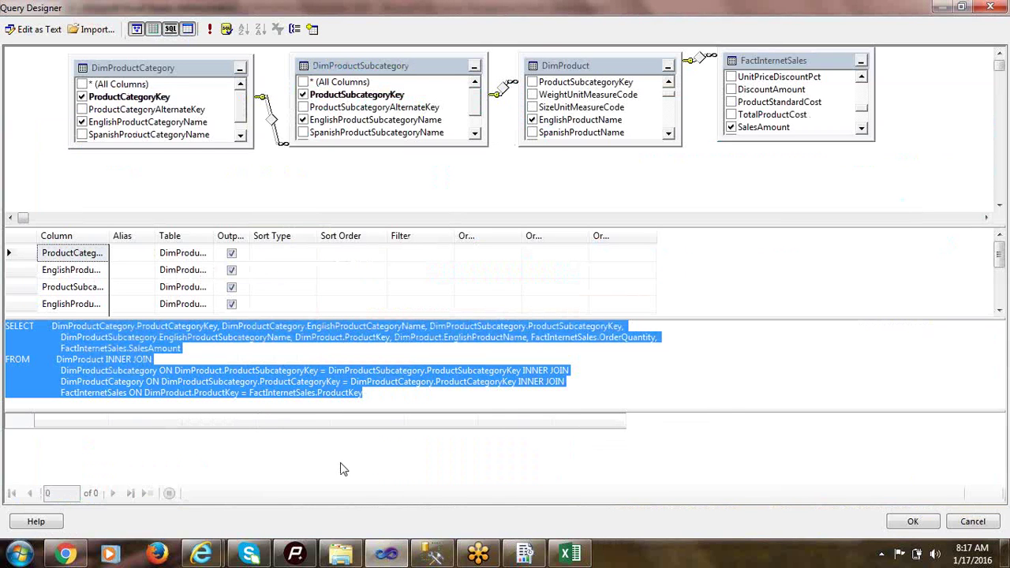
pyautogui.click(210, 29)
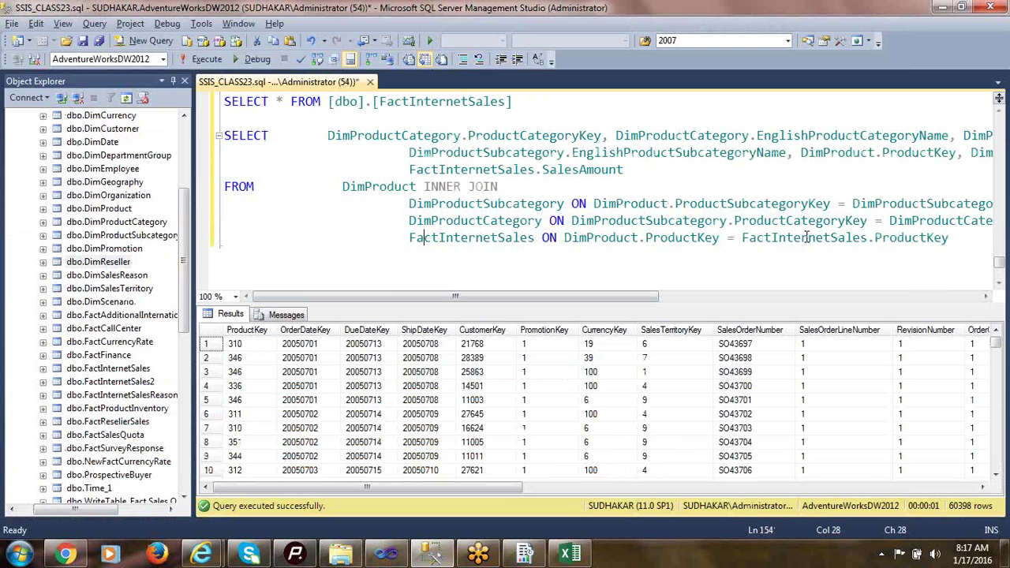
pyautogui.moveTo(952, 241); pyautogui.dragTo(203, 142)
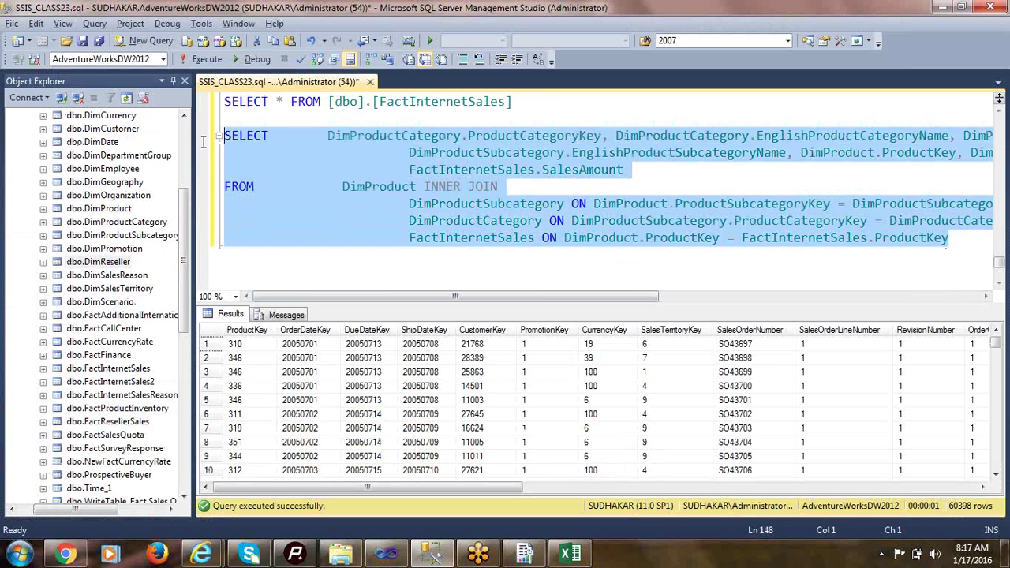
pyautogui.rightClick(468, 140)
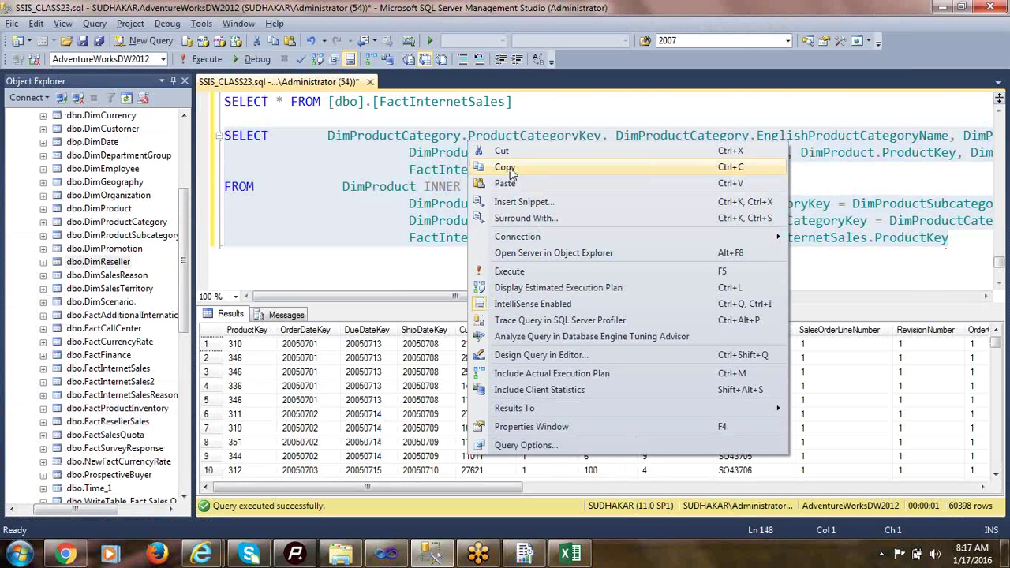
pyautogui.click(545, 356)
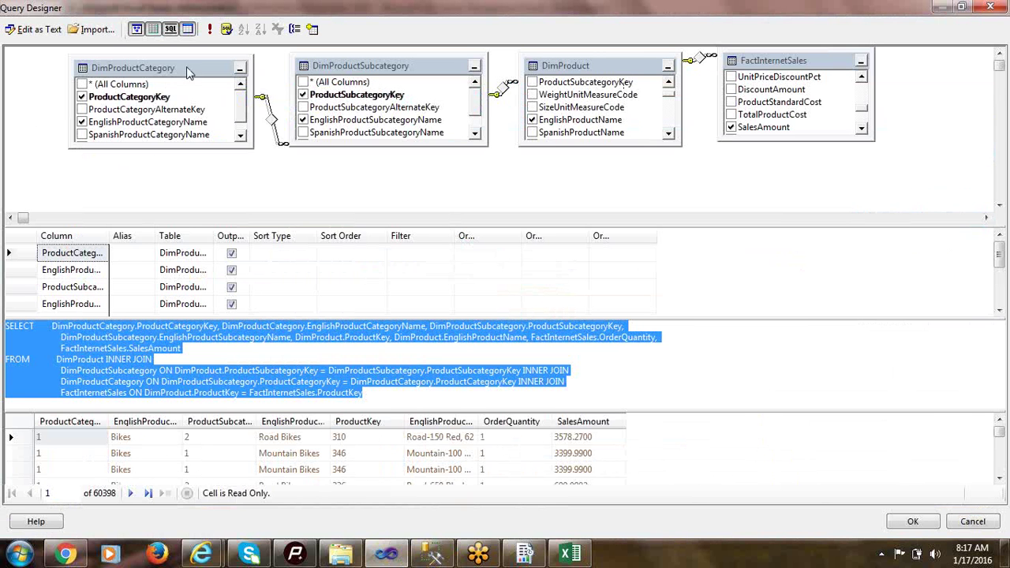
# - Switch the Query Designer to text editing and replace its query with the copied joined SELECT statement
pyautogui.click(32, 29)
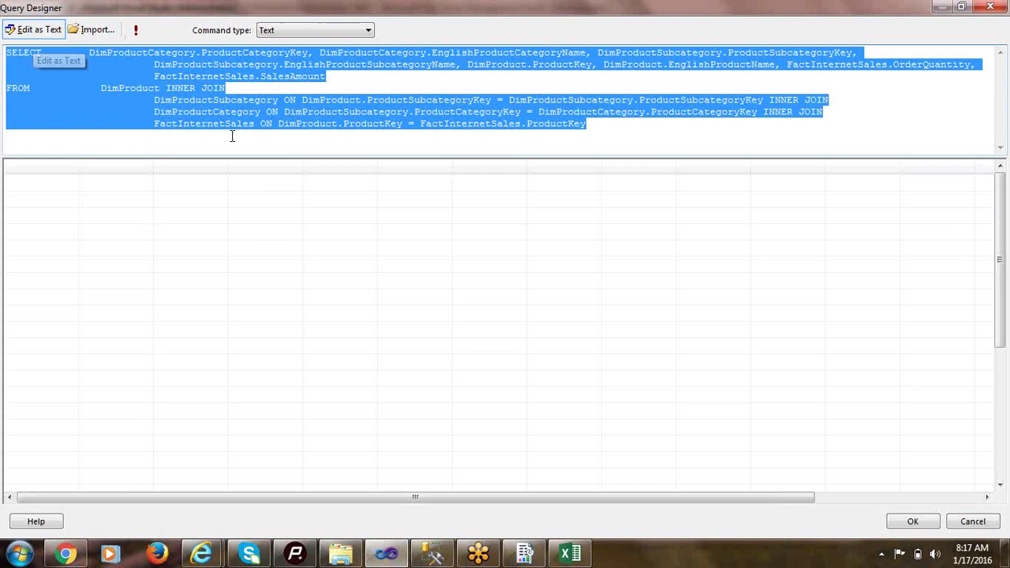
pyautogui.click(514, 124)
pyautogui.hotkey('ctrl', 'a')
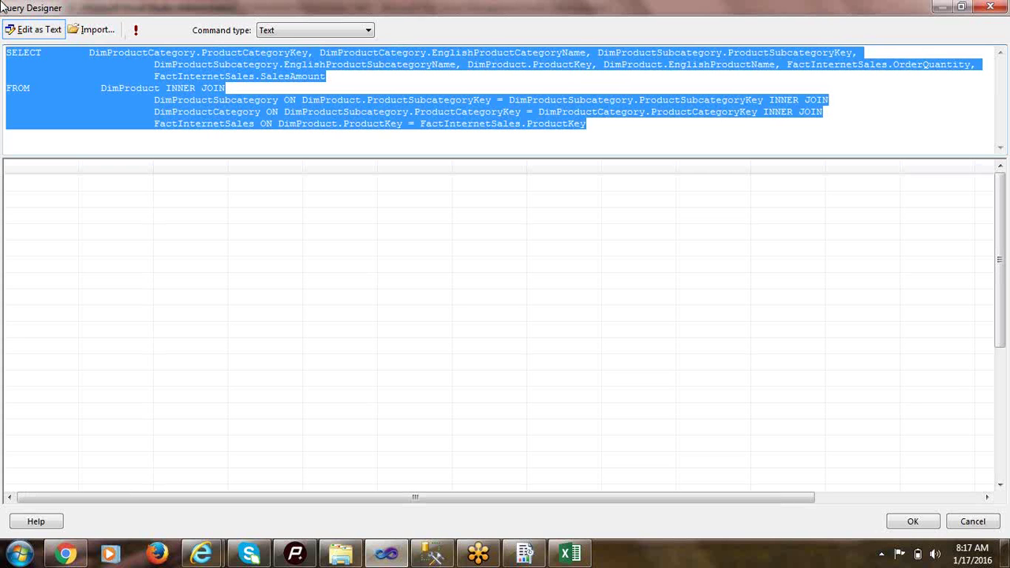
pyautogui.press('Delete')
pyautogui.hotkey('ctrl', 'v')
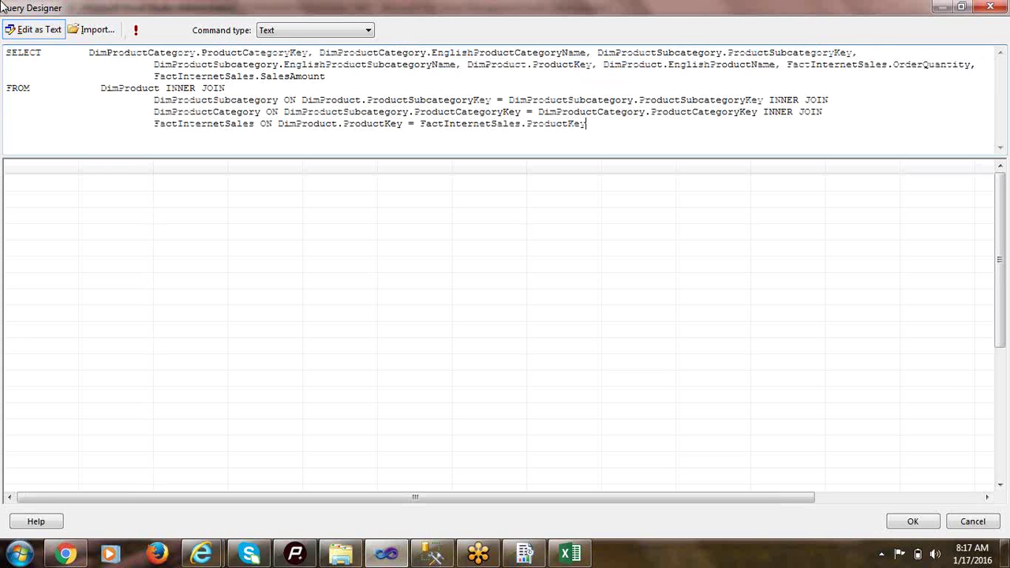
# - Run the pasted query and accept it as the dataset's query
pyautogui.click(139, 29)
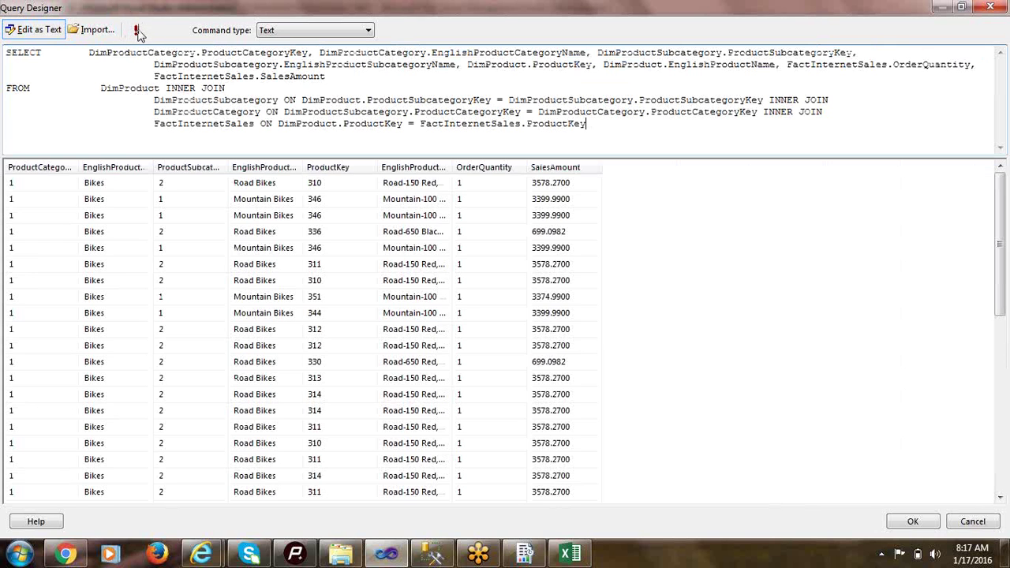
pyautogui.click(920, 521)
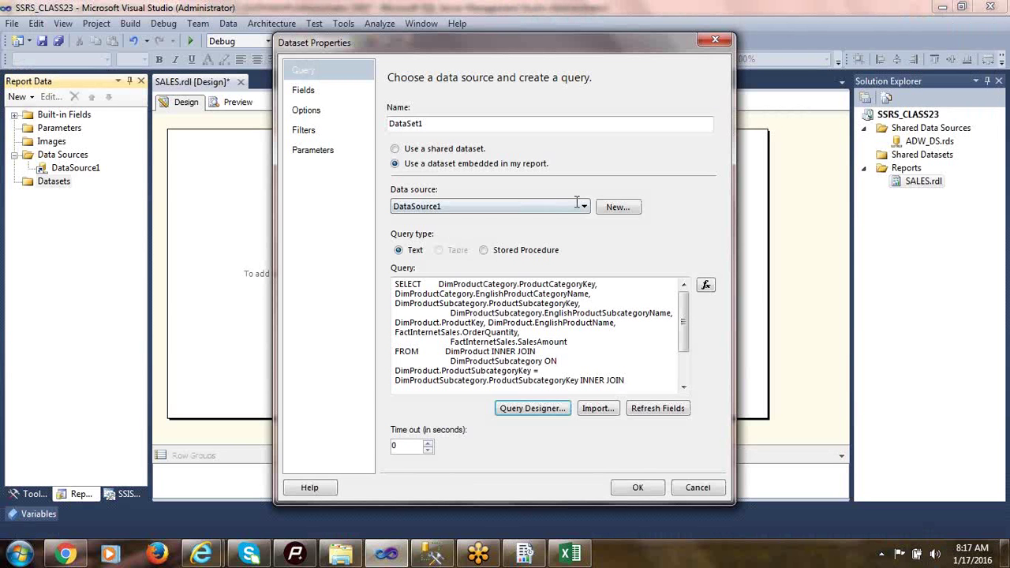
pyautogui.click(414, 124)
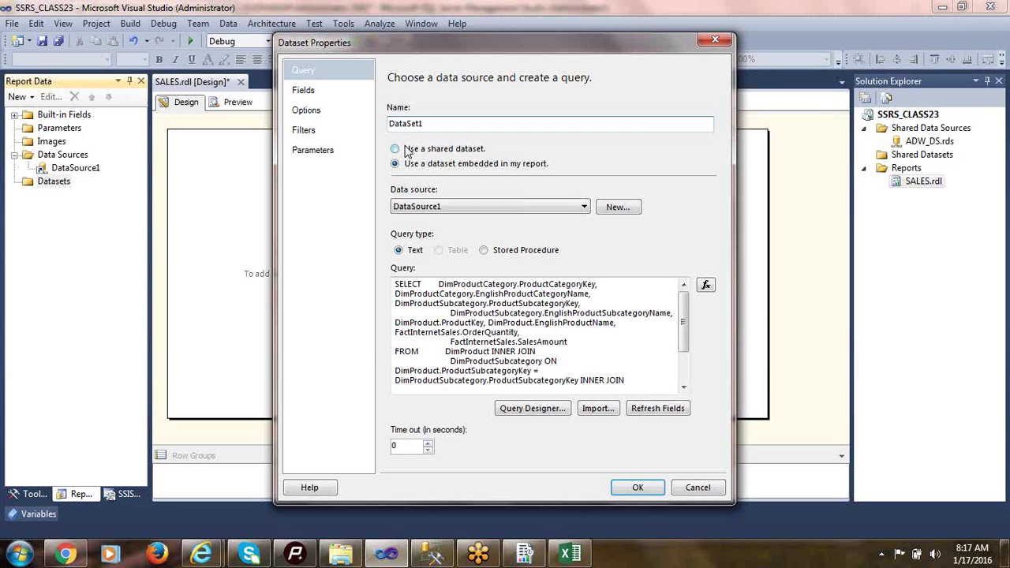
pyautogui.write('_')
pyautogui.press('BackSpace')
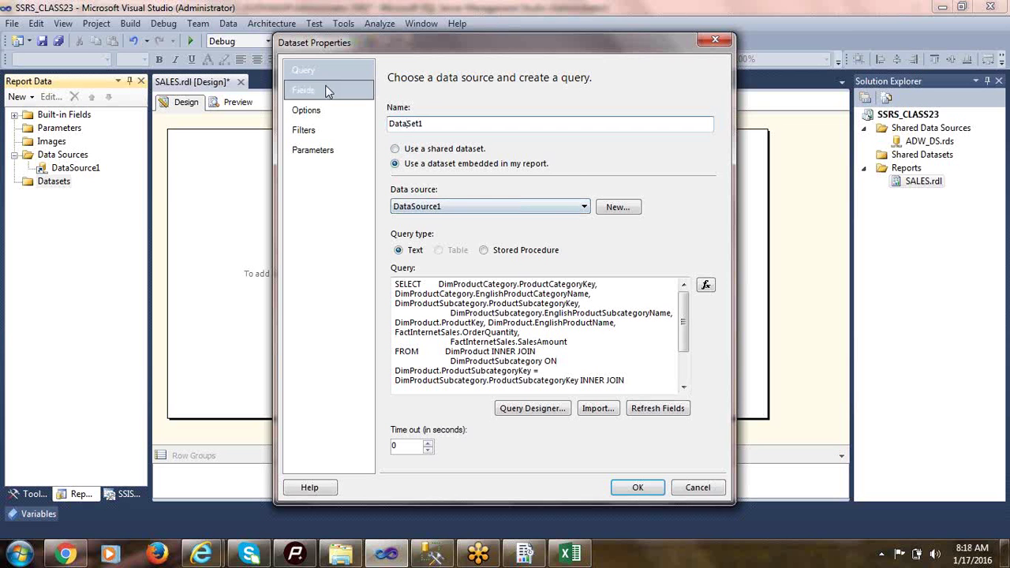
# - Check the dataset's field names and sources, and create the embedded dataset DataSet1
pyautogui.click(301, 93)
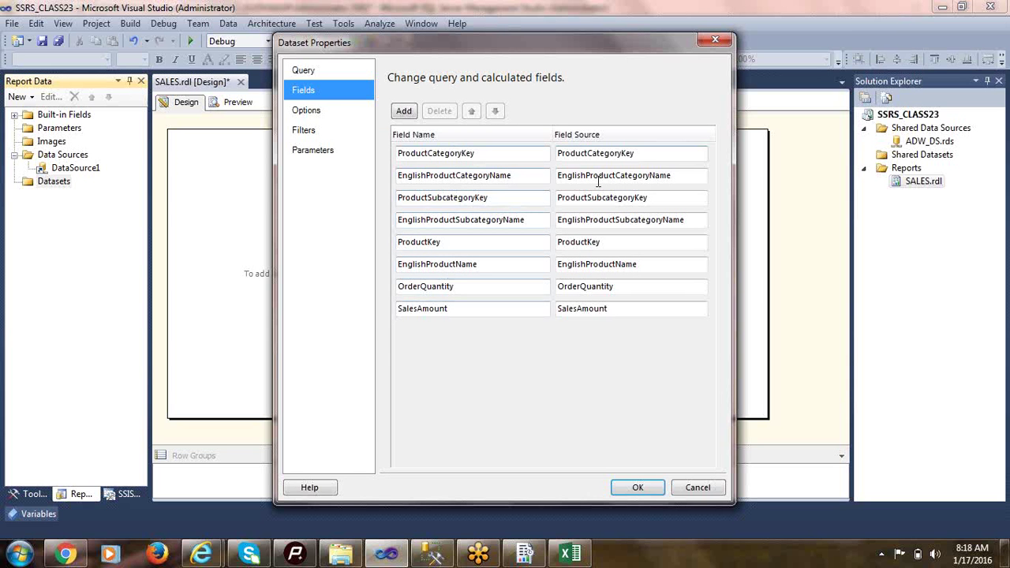
pyautogui.click(636, 487)
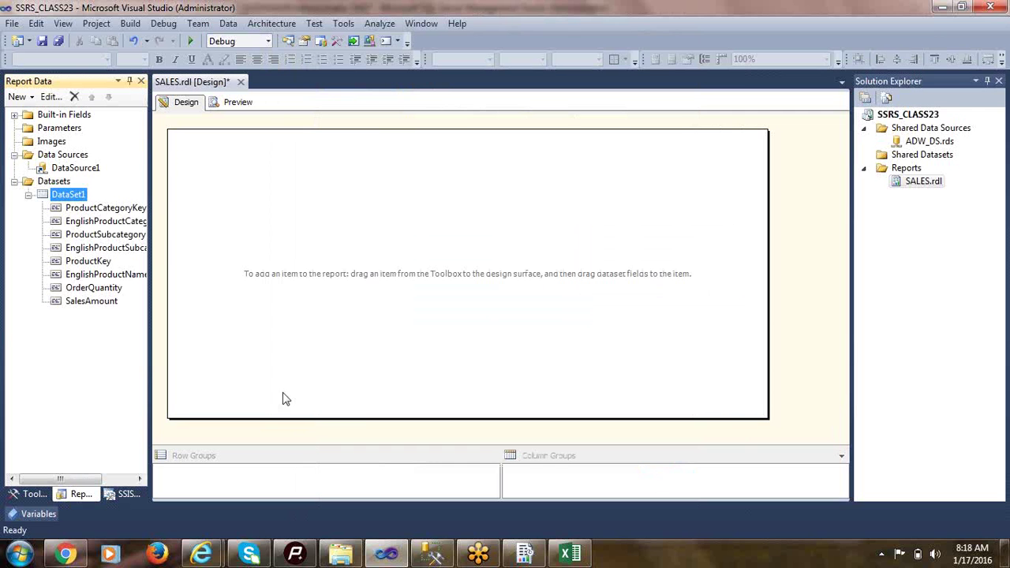
# - Look through the fields of DataSet1, from ProductCategoryKey to SalesAmount
pyautogui.click(91, 209)
pyautogui.click(95, 221)
pyautogui.click(88, 261)
pyautogui.click(93, 288)
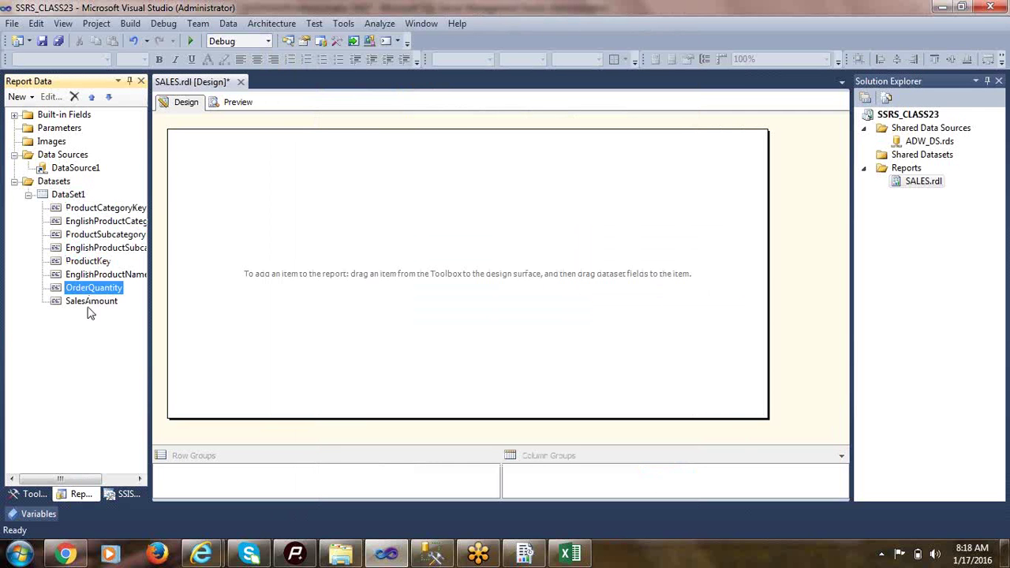
pyautogui.click(91, 300)
pyautogui.click(331, 230)
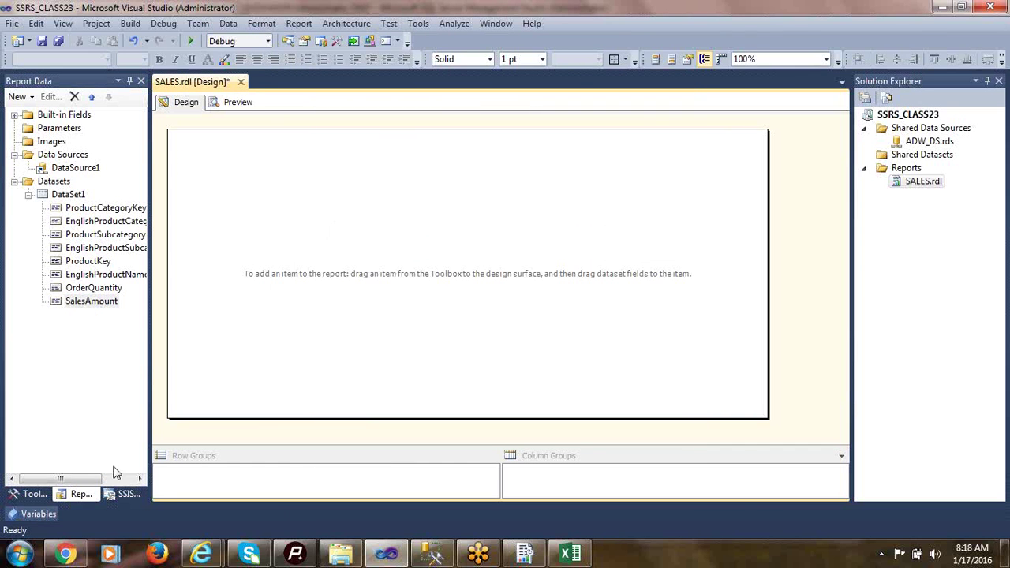
# - Place a table in the upper part of the SALES report's design area
pyautogui.click(32, 495)
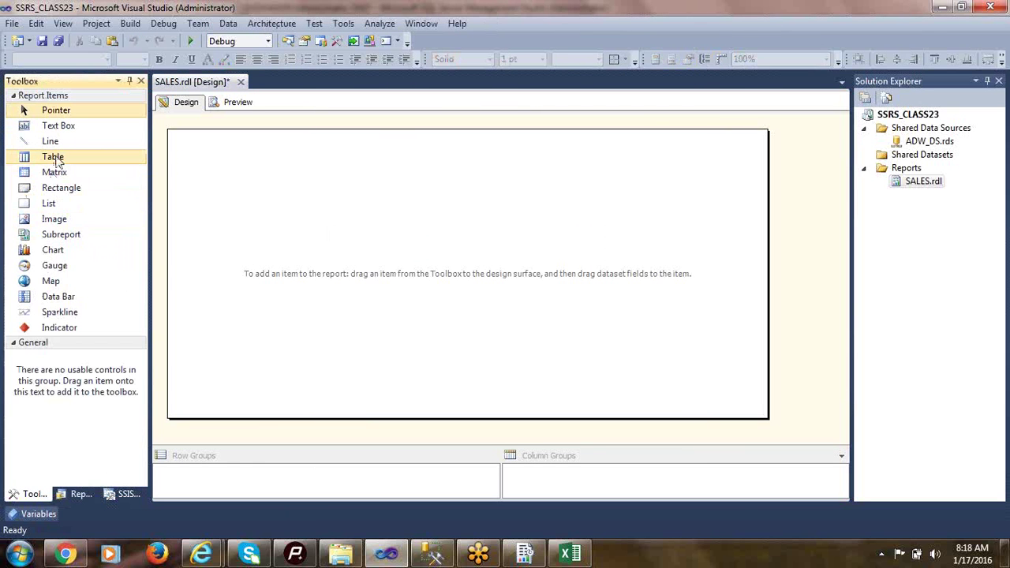
pyautogui.moveTo(55, 159); pyautogui.dragTo(273, 190)
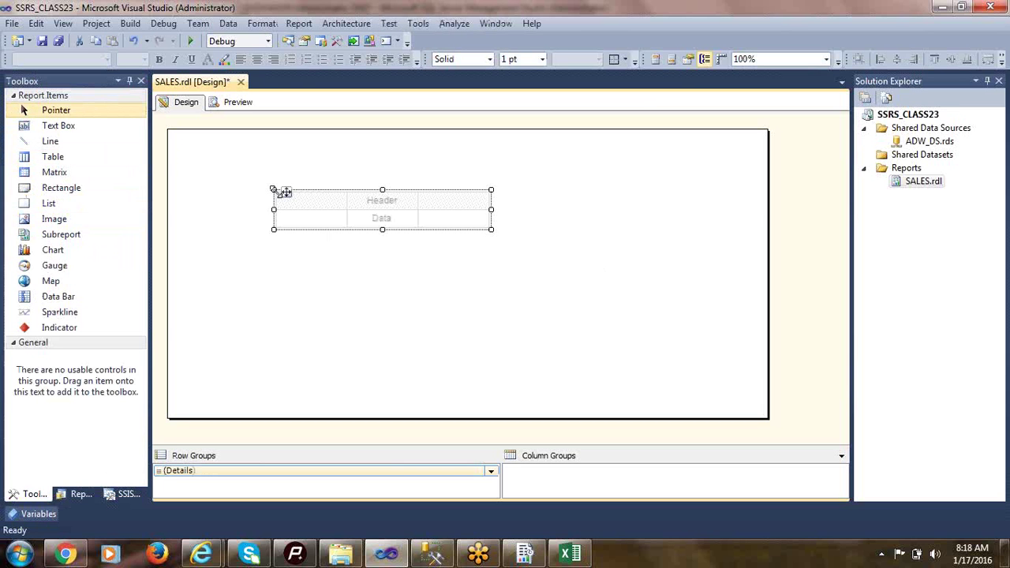
# - Inspect the new table's header and data cells and its first two columns
pyautogui.click(382, 204)
pyautogui.click(382, 224)
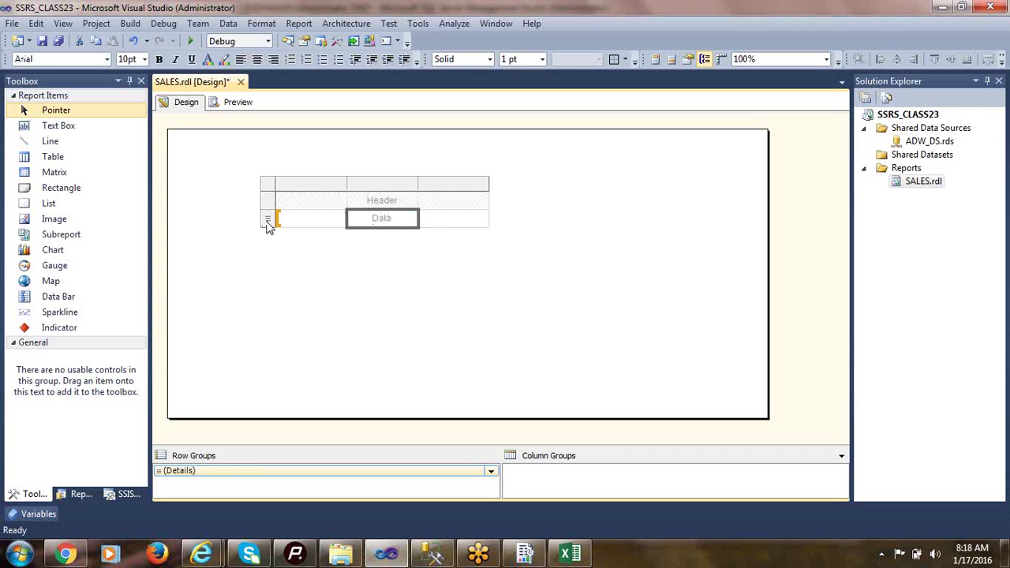
pyautogui.click(320, 205)
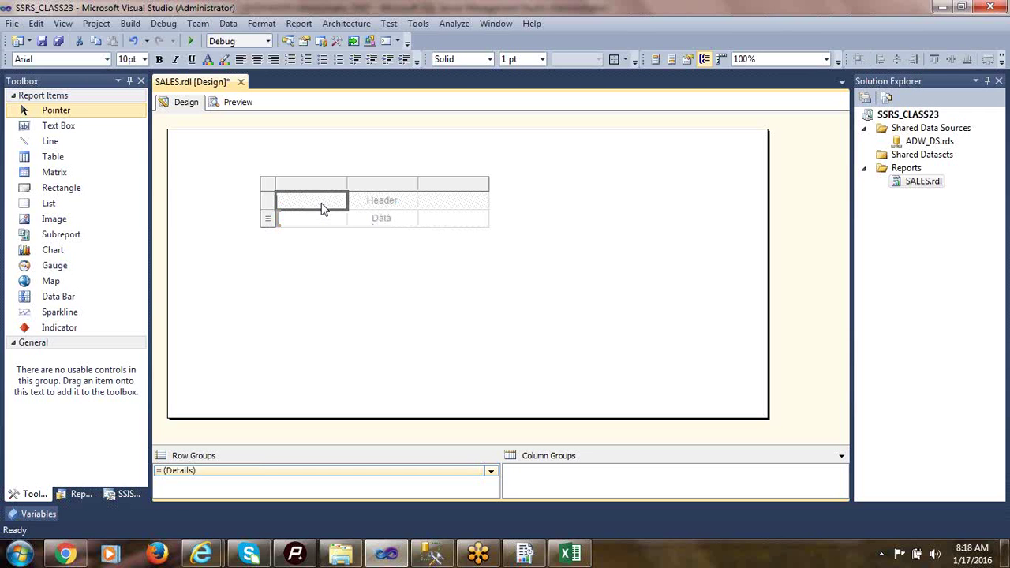
pyautogui.click(317, 183)
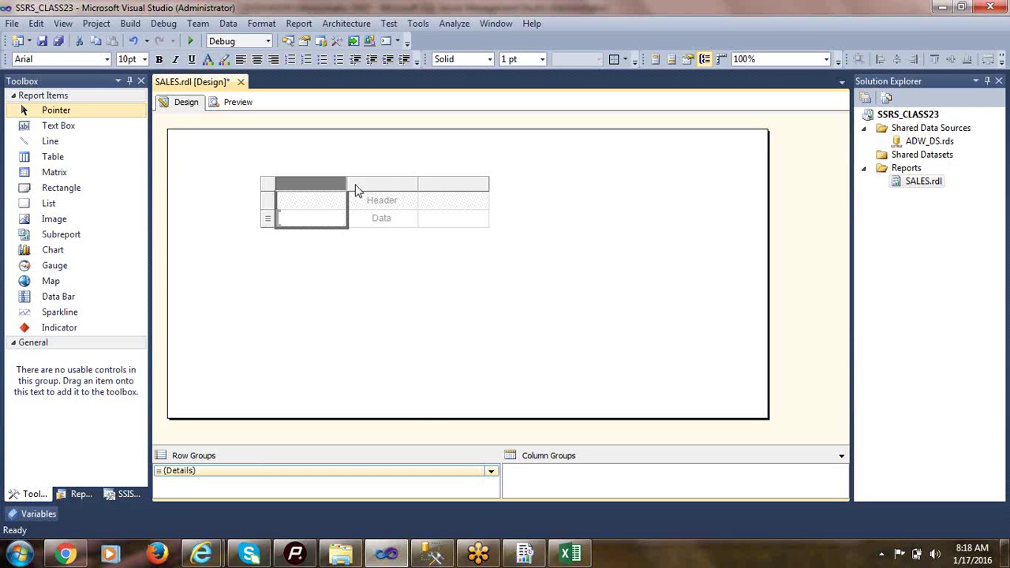
pyautogui.click(377, 184)
# - Insert an extra column after the table's last column and delete it again
pyautogui.click(446, 185)
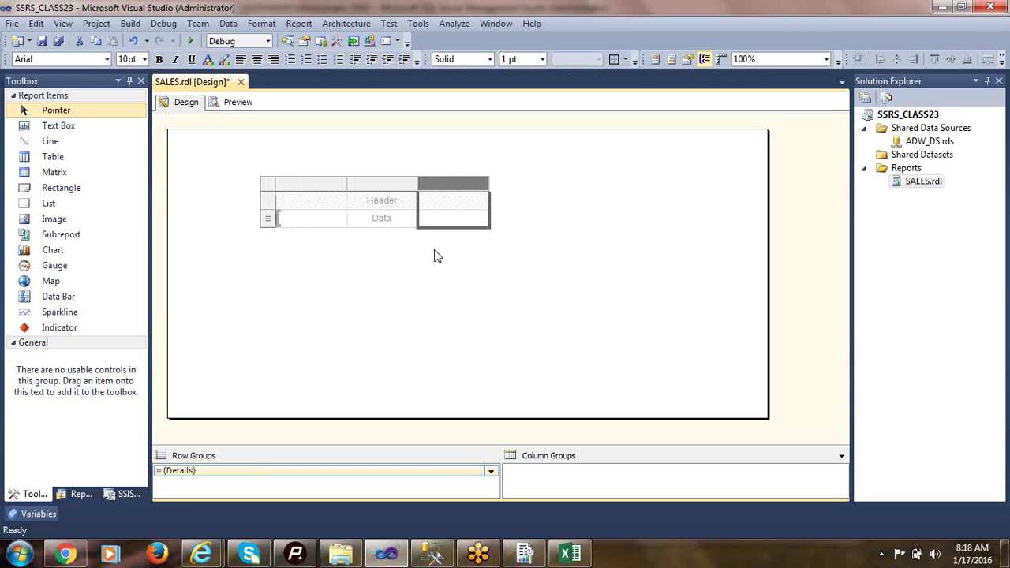
pyautogui.rightClick(471, 192)
pyautogui.moveTo(512, 195)
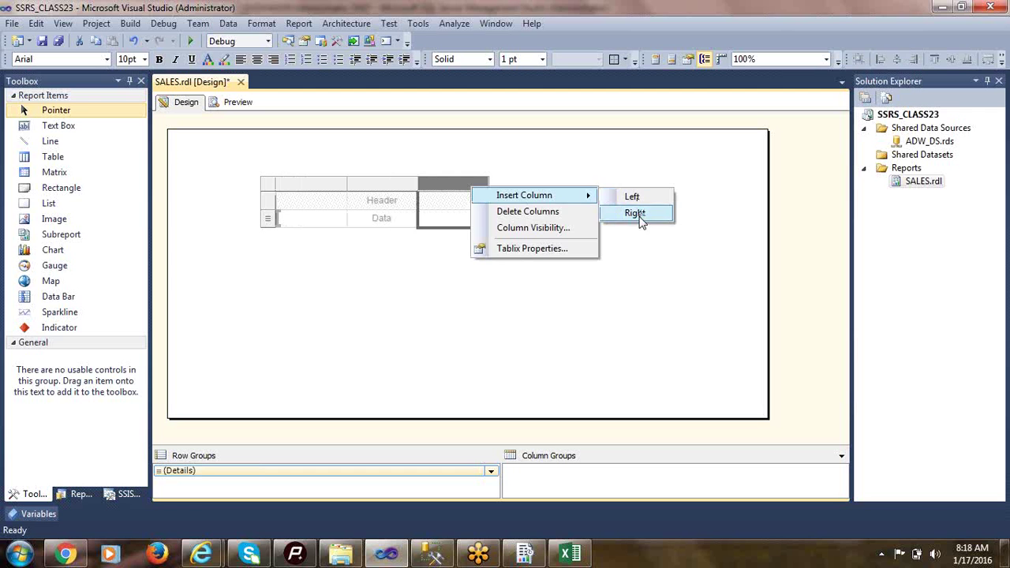
pyautogui.click(635, 213)
pyautogui.rightClick(527, 185)
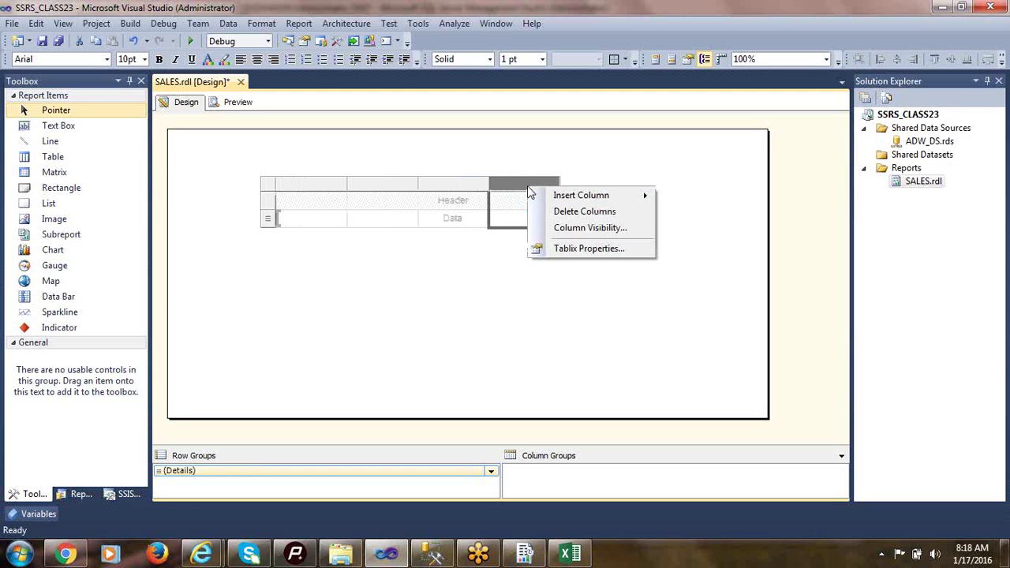
pyautogui.click(575, 213)
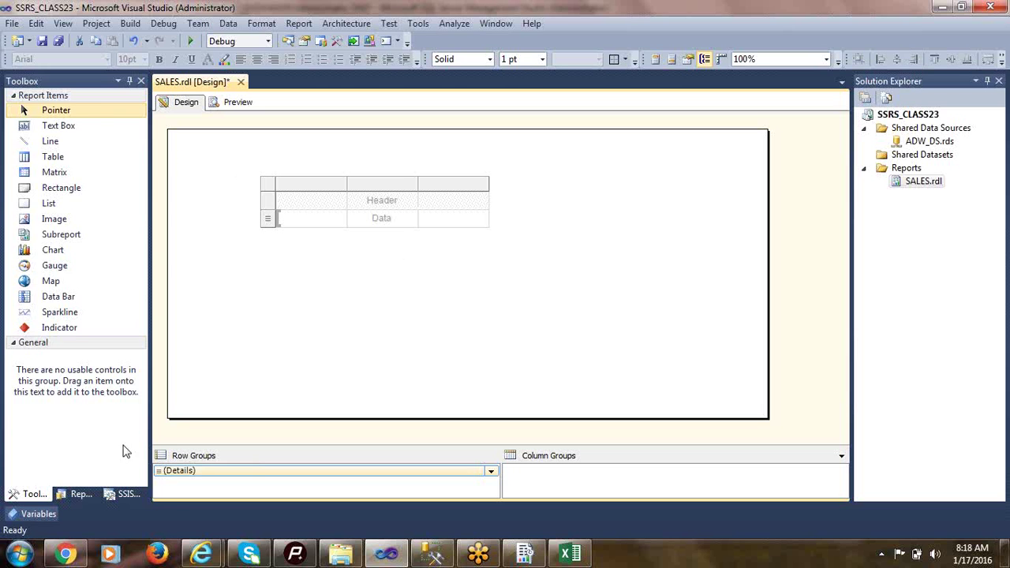
# - Bind the table's first data cell to EnglishProductCategoryName and widen the column to fit its header on one line
pyautogui.click(79, 495)
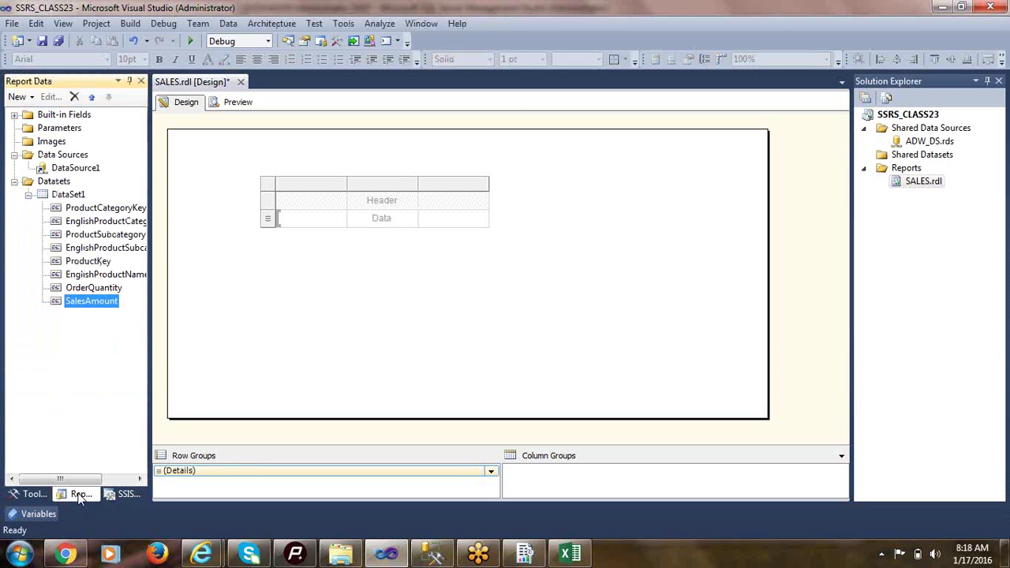
pyautogui.click(87, 209)
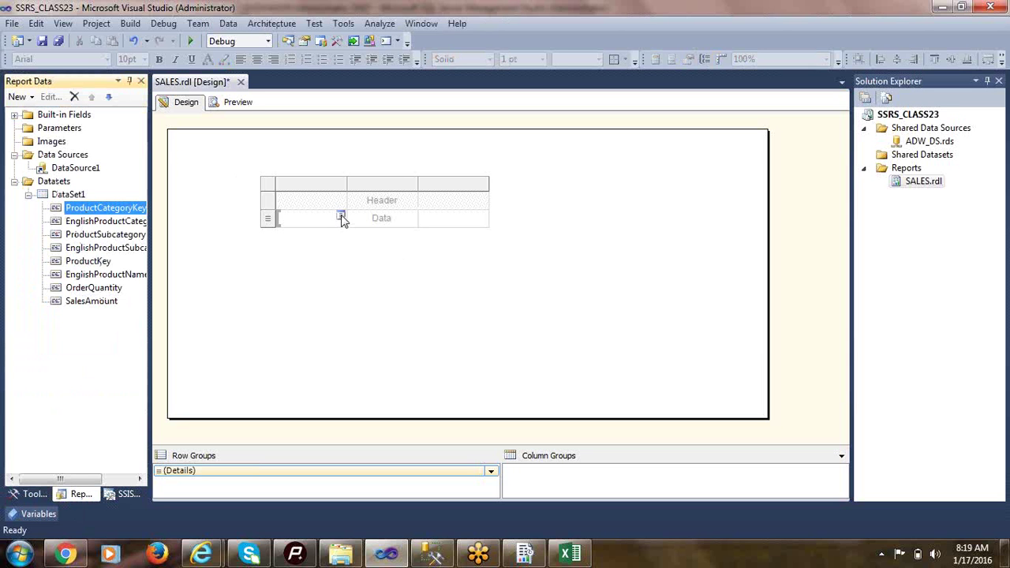
pyautogui.moveTo(82, 479); pyautogui.dragTo(99, 221)
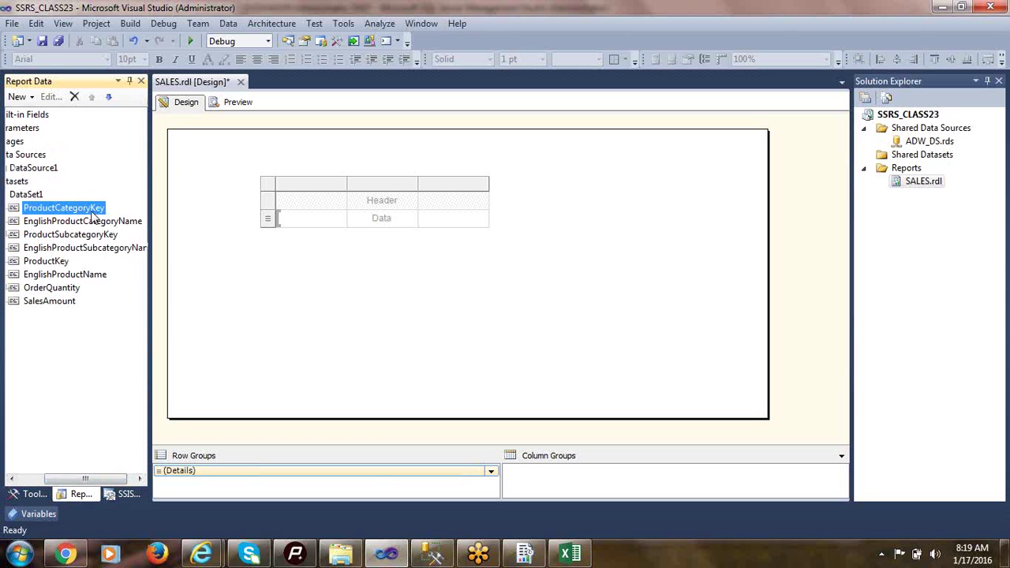
pyautogui.click(95, 222)
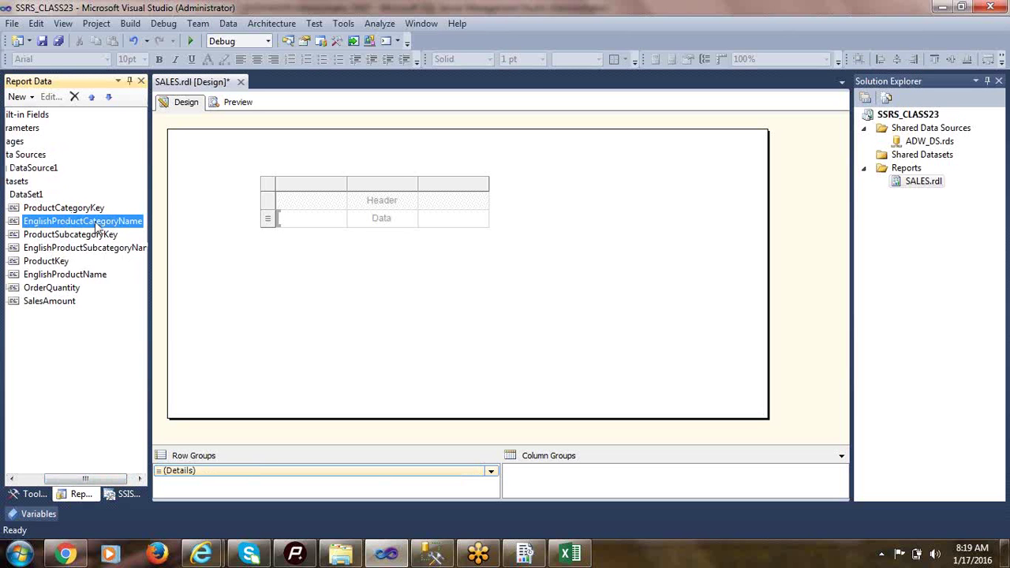
pyautogui.click(338, 217)
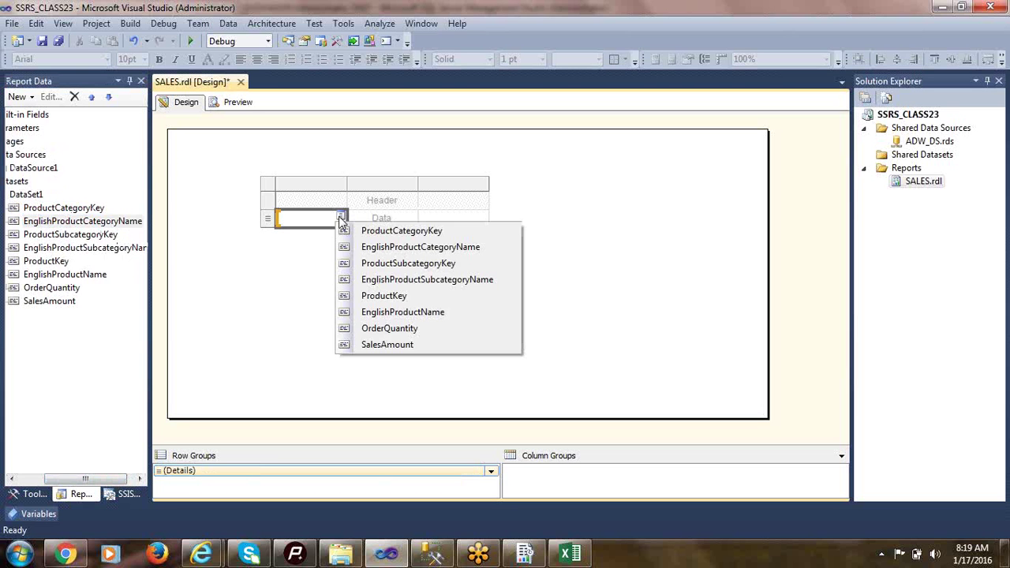
pyautogui.click(410, 245)
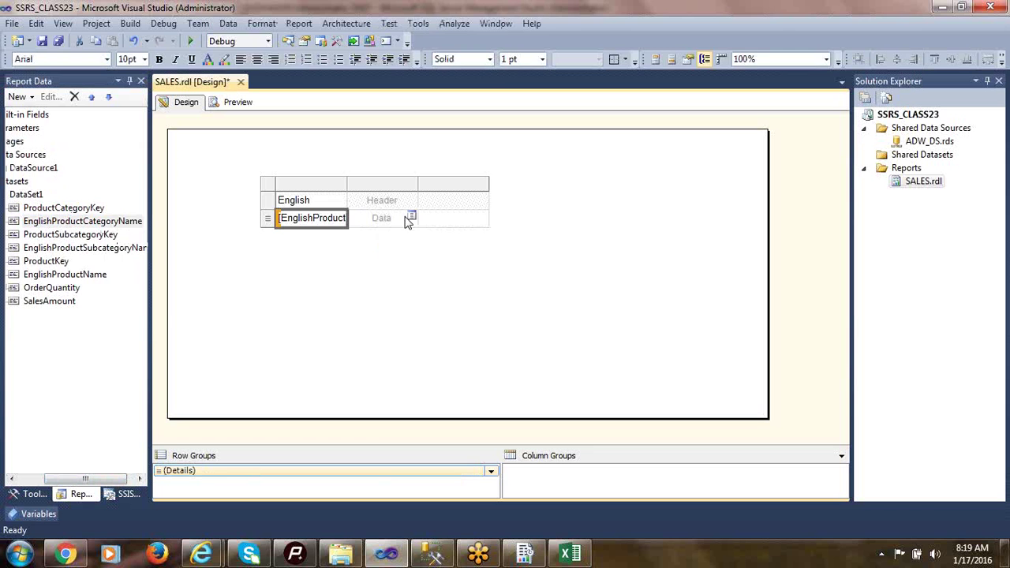
pyautogui.moveTo(345, 184); pyautogui.dragTo(422, 190)
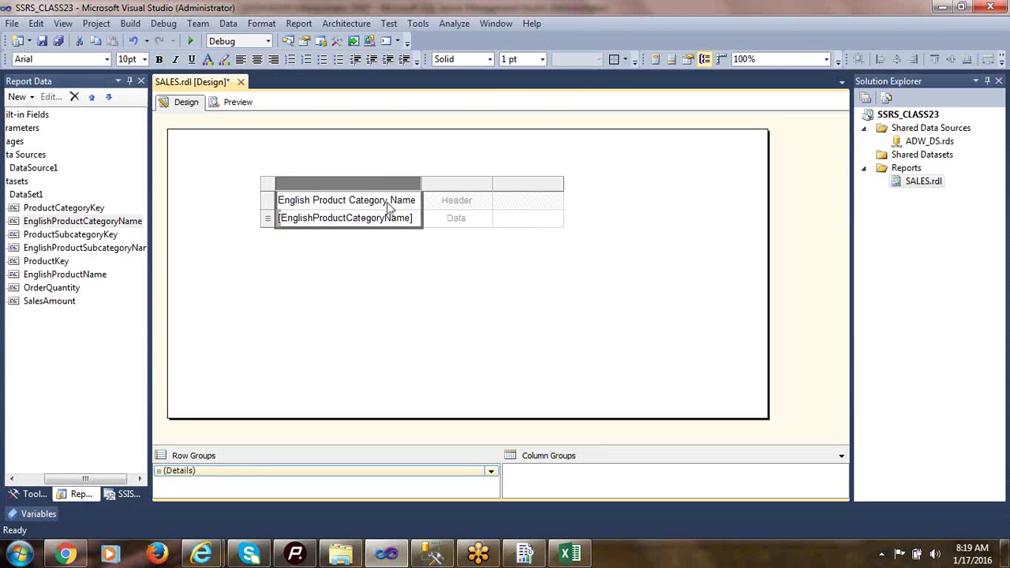
# - Bind the second column's data cell to EnglishProductSubcategoryName and widen the column to fit its header
pyautogui.click(486, 217)
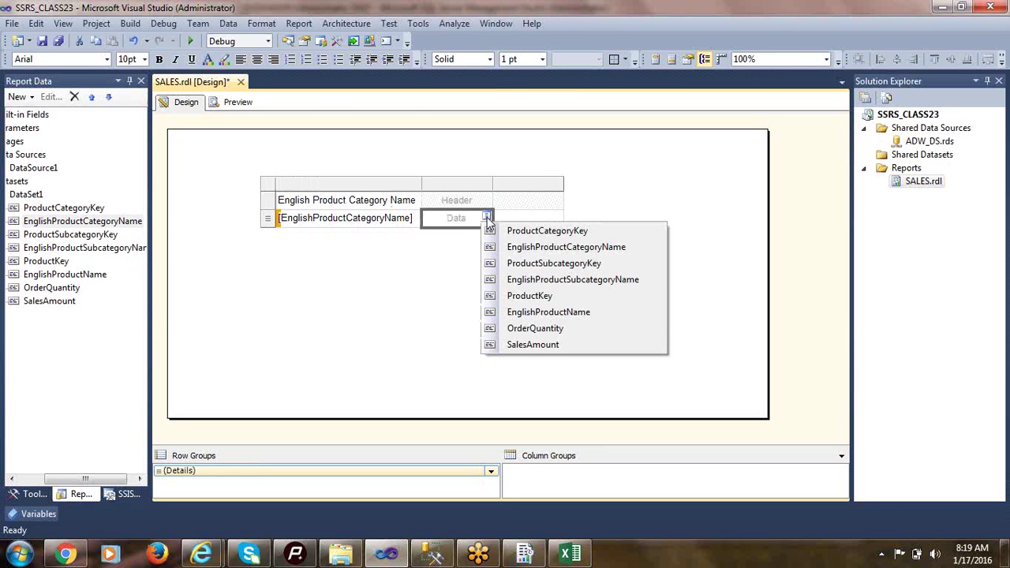
pyautogui.click(275, 311)
pyautogui.moveTo(134, 252); pyautogui.dragTo(474, 221)
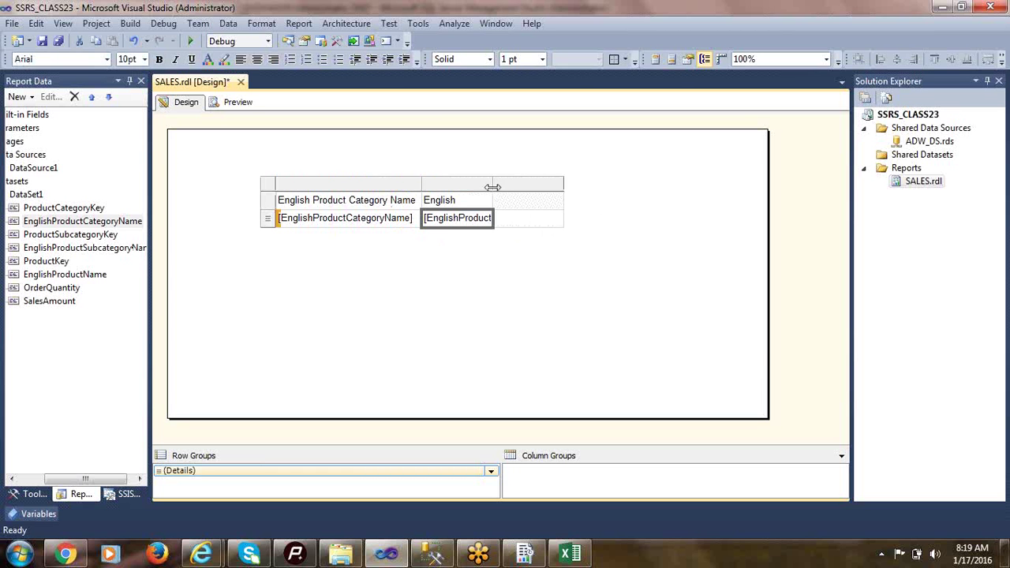
pyautogui.moveTo(492, 187); pyautogui.dragTo(583, 187)
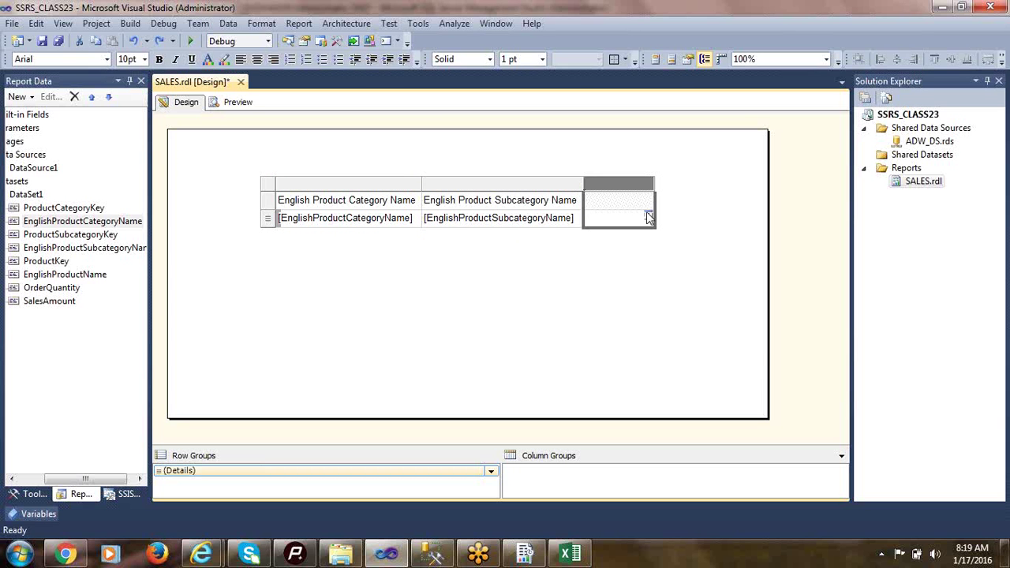
# - Bind the third column's data cell to EnglishProductName and widen the column to fit its header
pyautogui.click(648, 217)
pyautogui.click(730, 303)
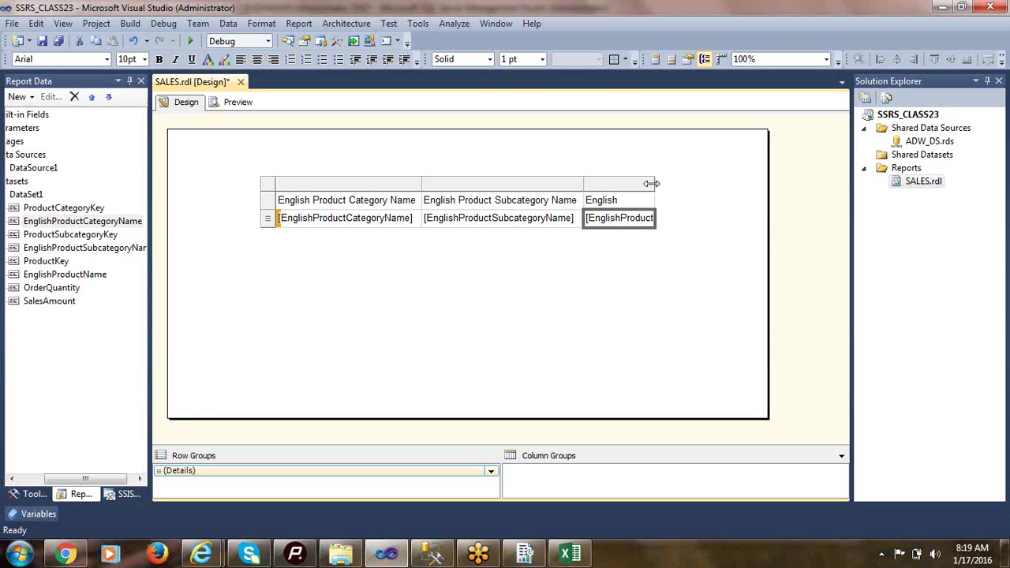
pyautogui.moveTo(653, 183); pyautogui.dragTo(731, 183)
# - Add two empty columns after the English Product Name column
pyautogui.rightClick(715, 190)
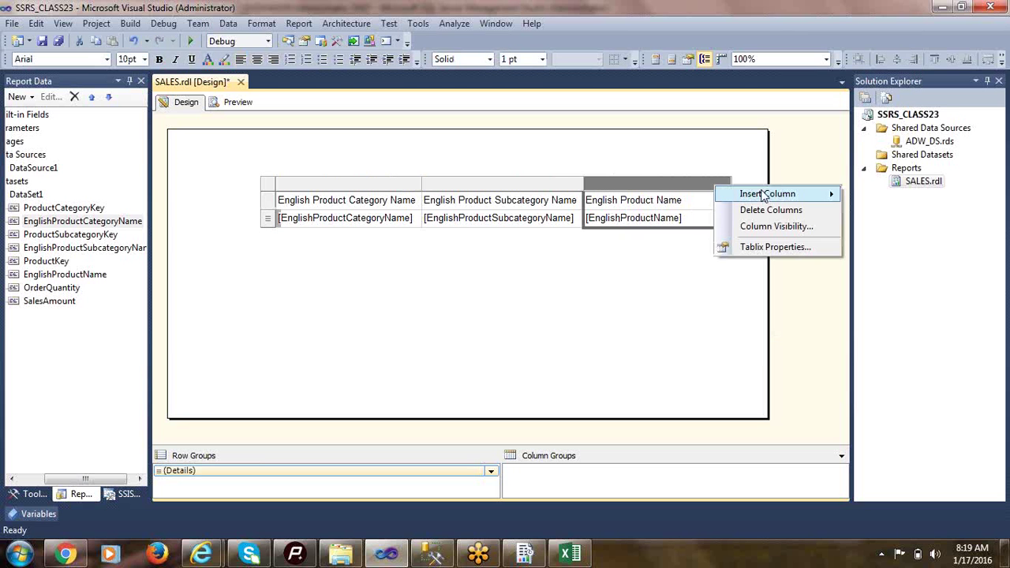
pyautogui.moveTo(762, 195)
pyautogui.click(886, 218)
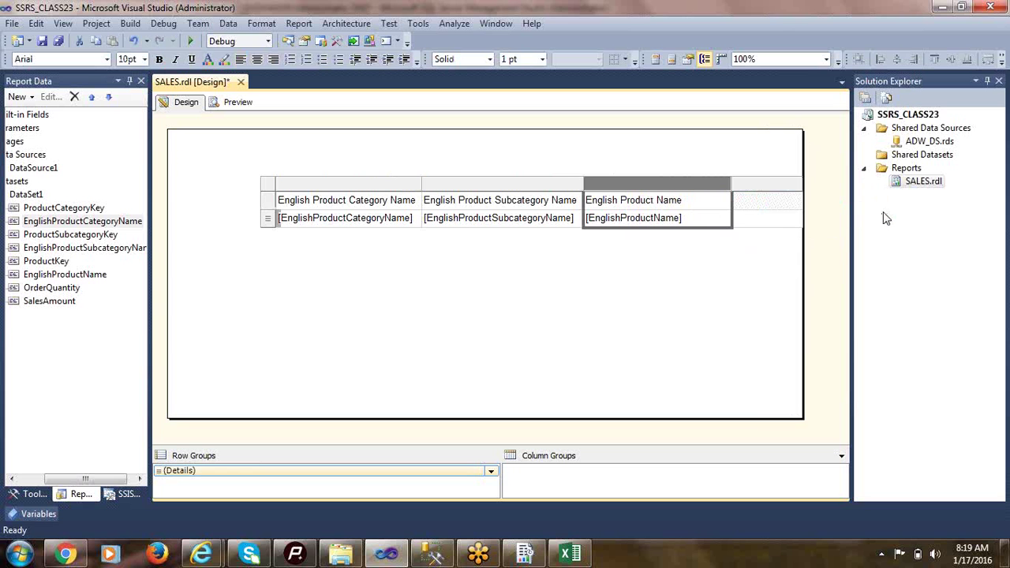
pyautogui.rightClick(771, 188)
pyautogui.moveTo(835, 189)
pyautogui.click(919, 211)
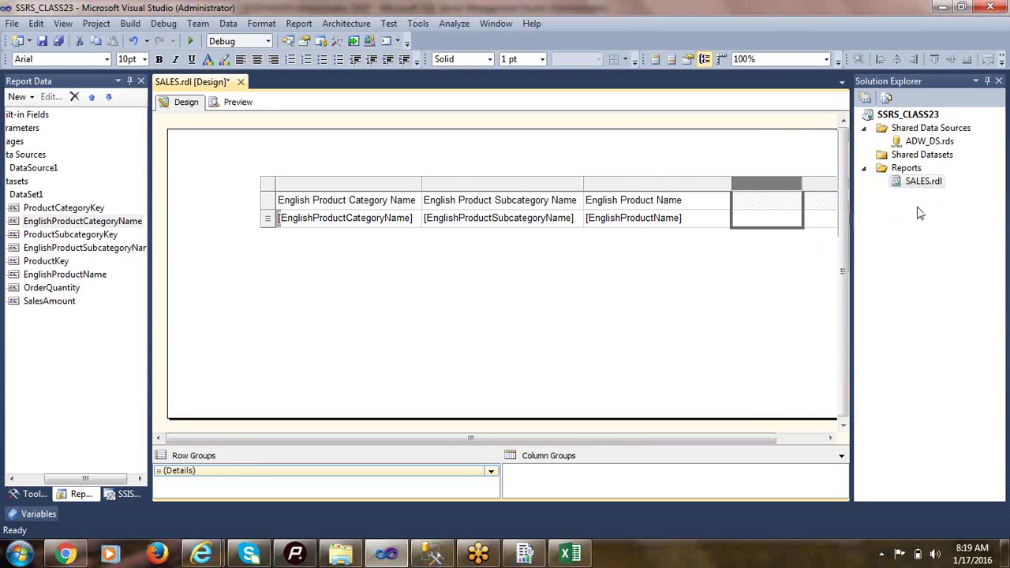
# - Bind the two new columns' data cells to OrderQuantity and SalesAmount
pyautogui.moveTo(642, 439); pyautogui.dragTo(695, 439)
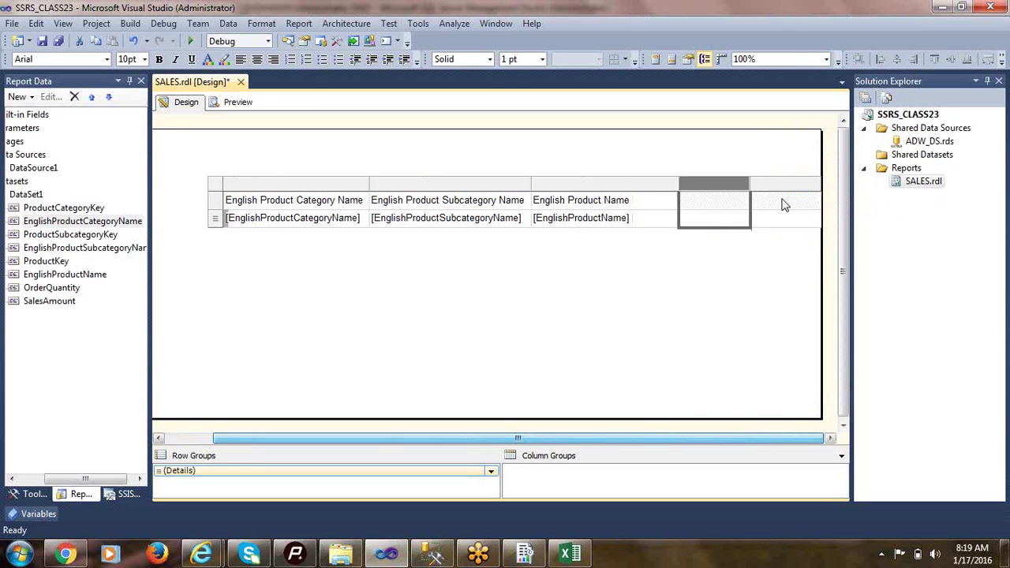
pyautogui.click(743, 217)
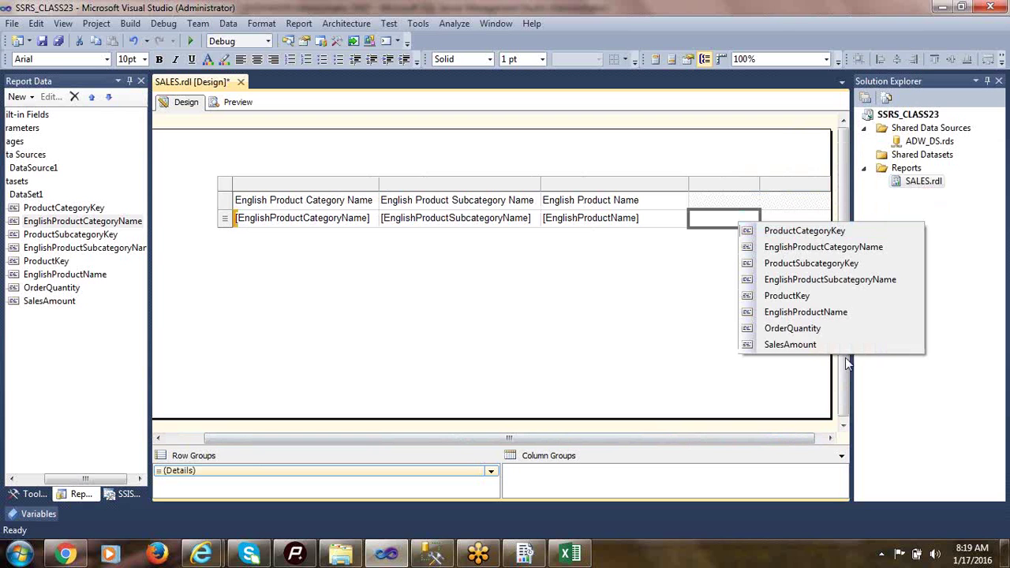
pyautogui.click(797, 330)
pyautogui.click(828, 221)
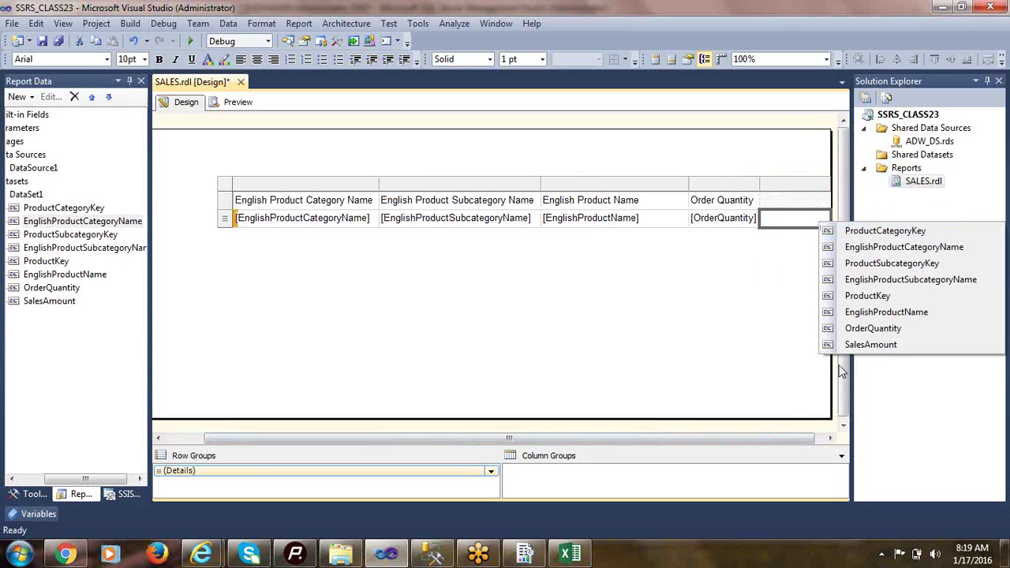
pyautogui.click(876, 345)
# - Format the table's header row with bold yellow text on a blue background
pyautogui.click(227, 203)
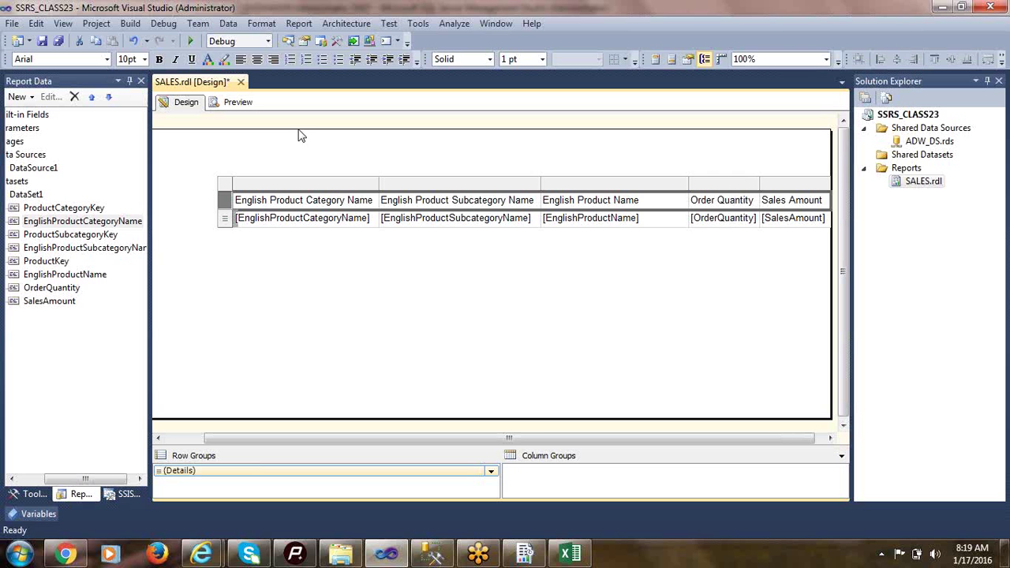
pyautogui.click(158, 60)
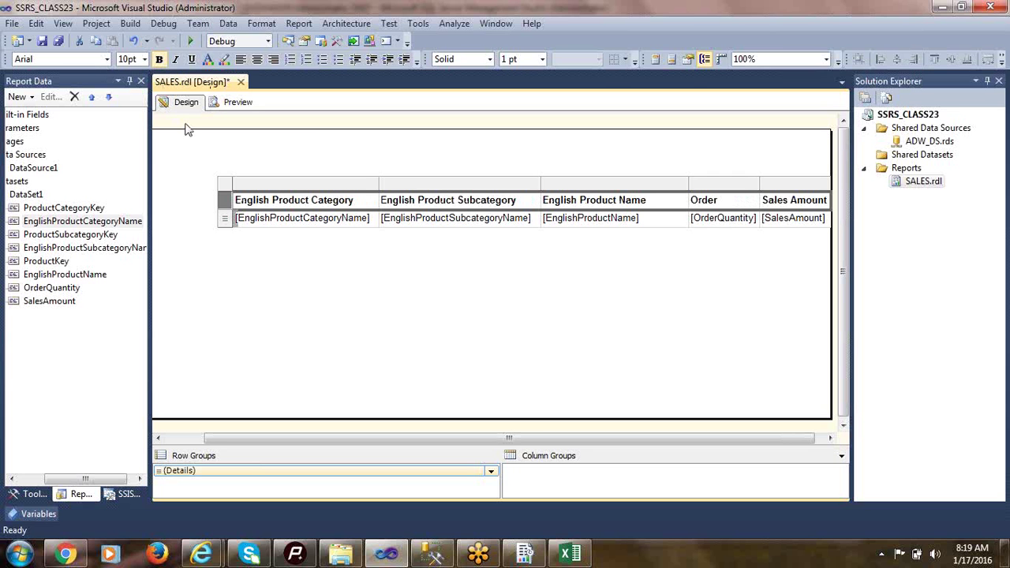
pyautogui.click(208, 59)
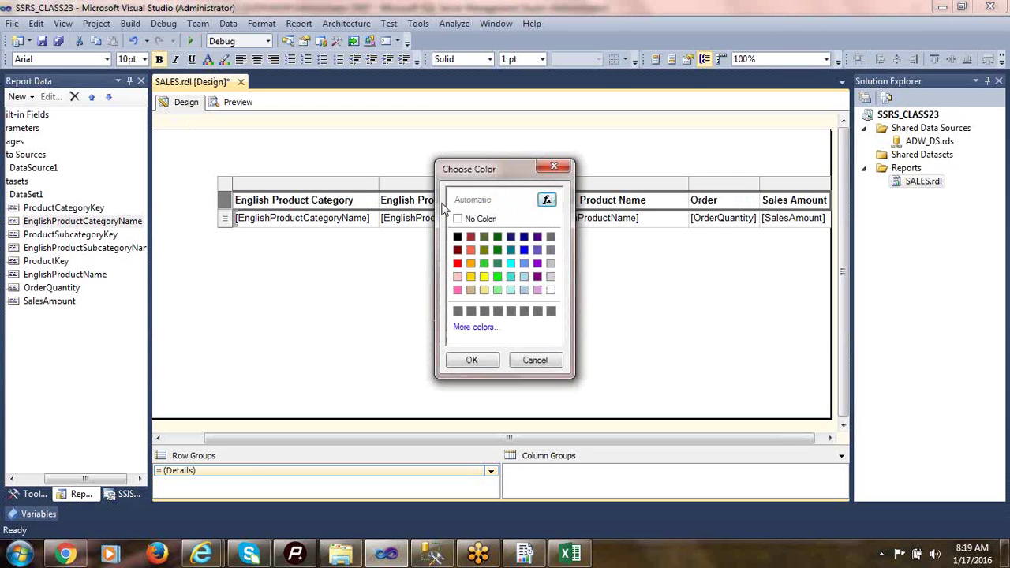
pyautogui.click(483, 276)
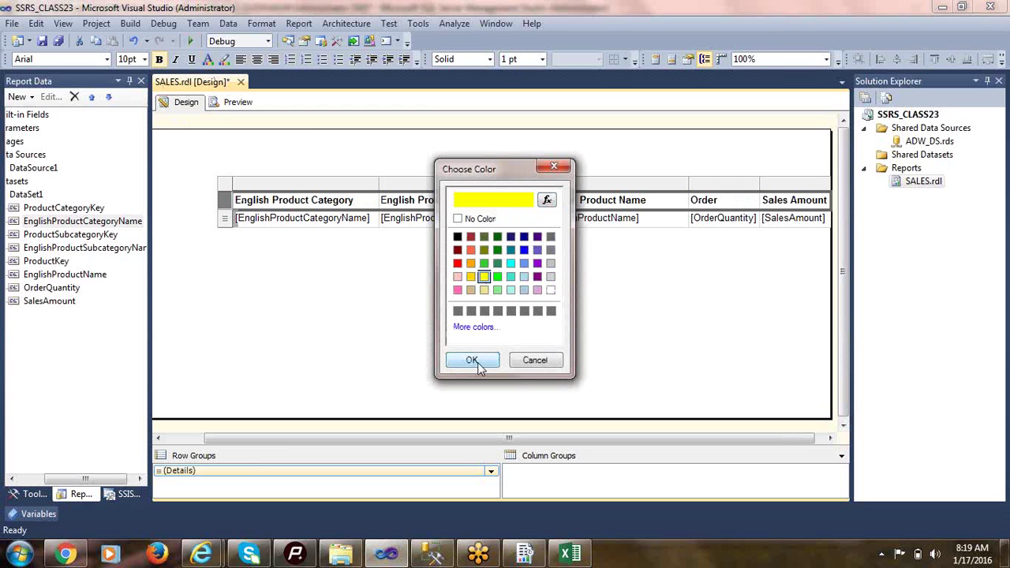
pyautogui.click(476, 360)
pyautogui.click(225, 60)
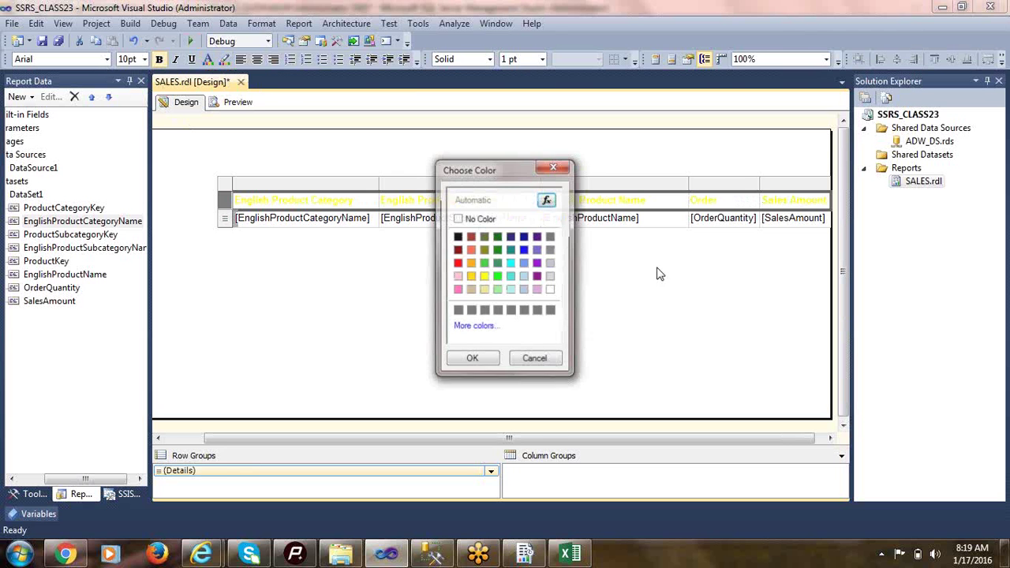
pyautogui.click(525, 251)
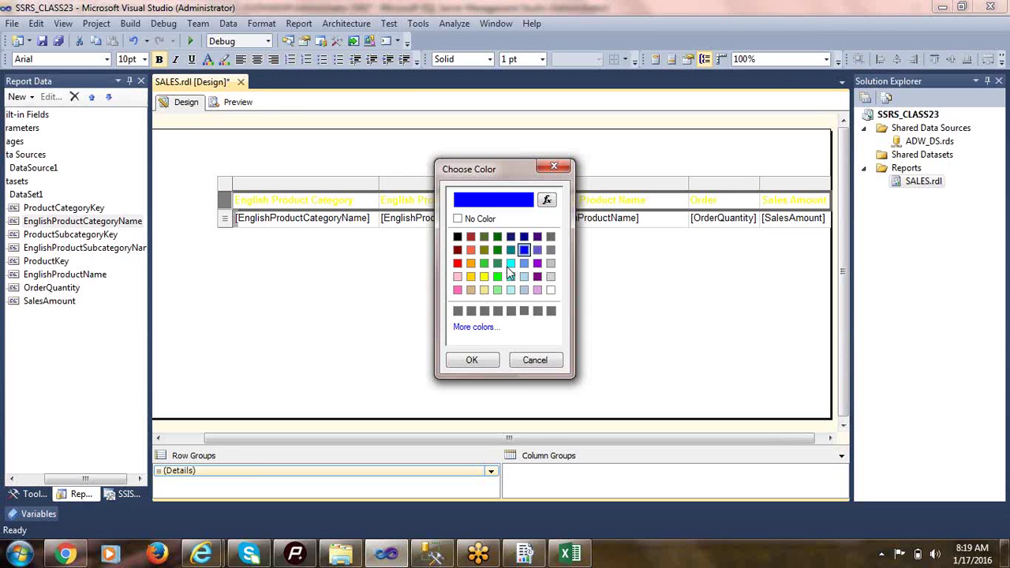
pyautogui.click(466, 359)
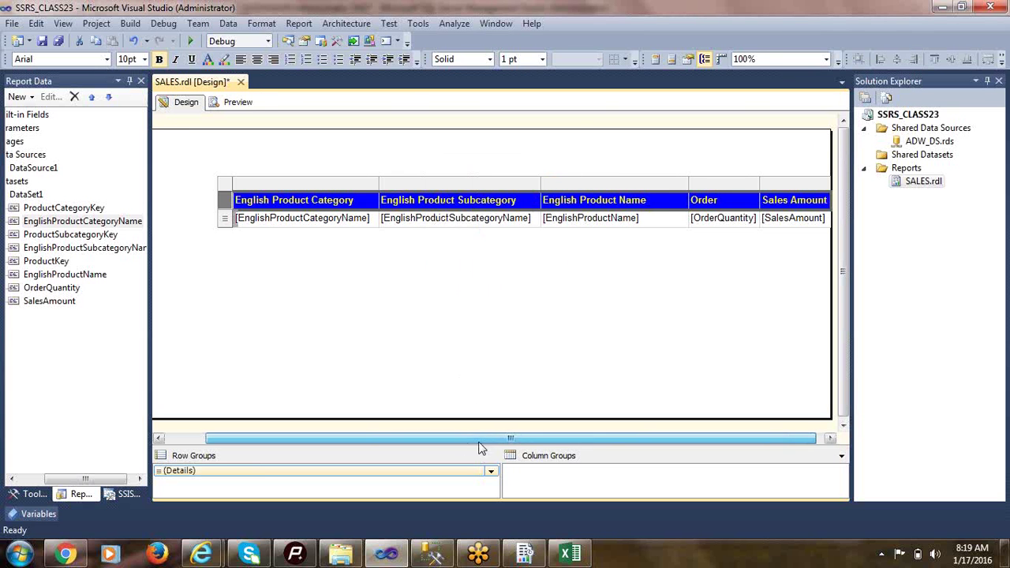
# - Move the whole table into the upper-left corner of the report body
pyautogui.moveTo(478, 439); pyautogui.dragTo(620, 439)
pyautogui.click(250, 251)
pyautogui.click(268, 218)
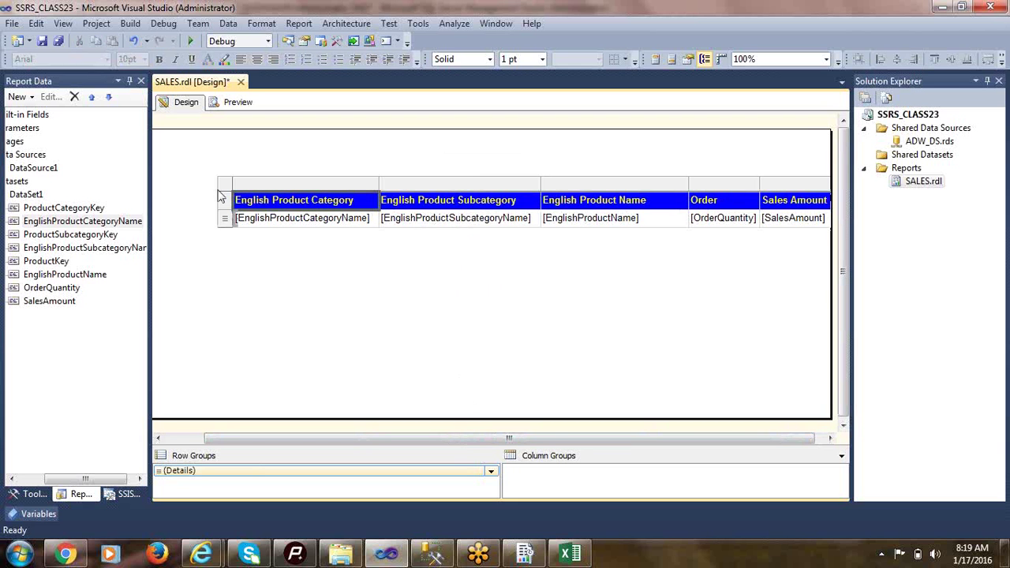
pyautogui.click(227, 195)
pyautogui.moveTo(243, 194); pyautogui.dragTo(187, 155)
pyautogui.moveTo(270, 439); pyautogui.dragTo(213, 438)
pyautogui.moveTo(227, 155); pyautogui.dragTo(181, 130)
# - Shrink the report body so that its edges fit tightly around the table
pyautogui.click(819, 439)
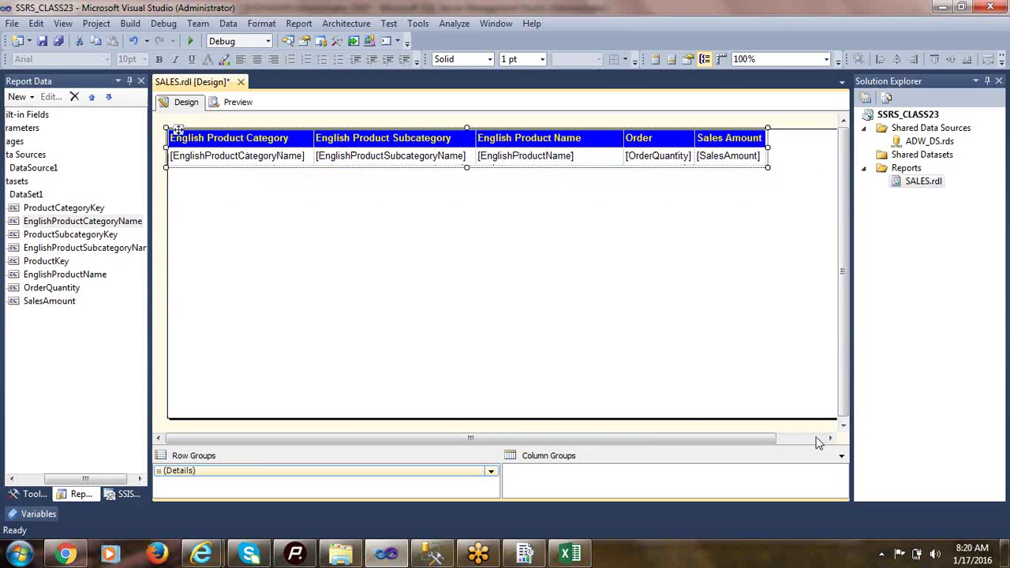
pyautogui.click(770, 372)
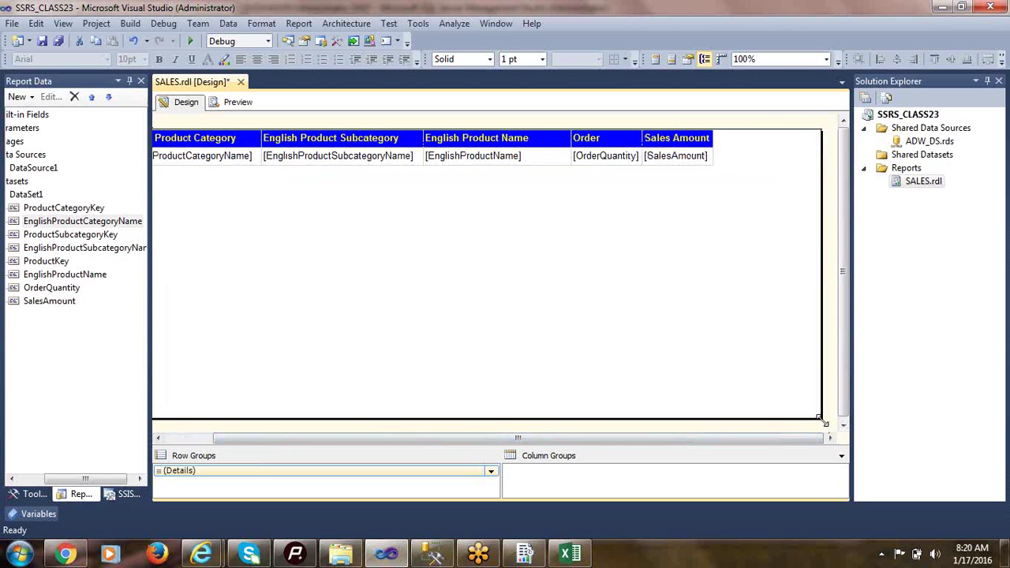
pyautogui.moveTo(823, 422); pyautogui.dragTo(712, 163)
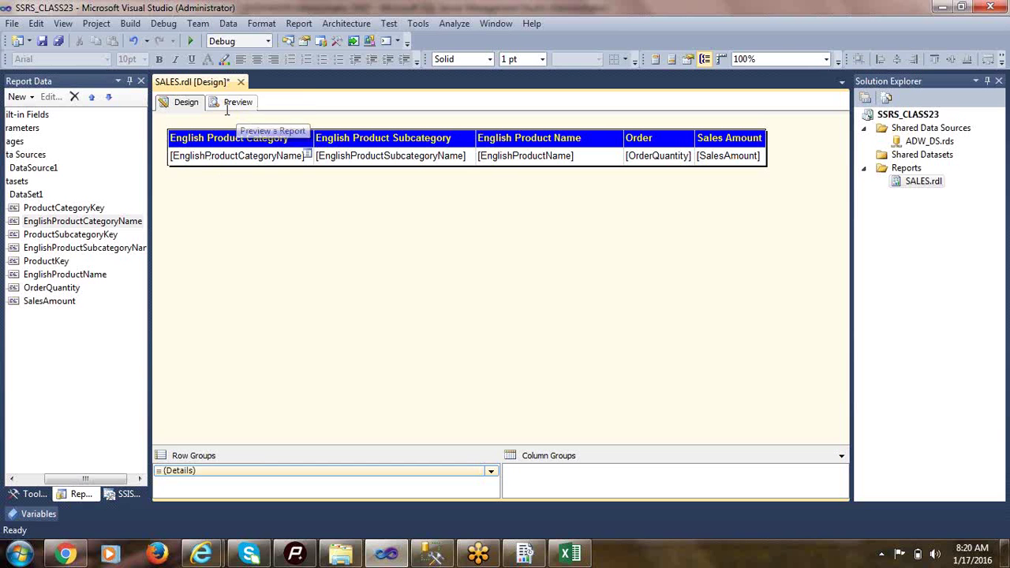
# - Apply solid 1 pt borders to all cells in the table's header and data rows
pyautogui.doubleClick(197, 161)
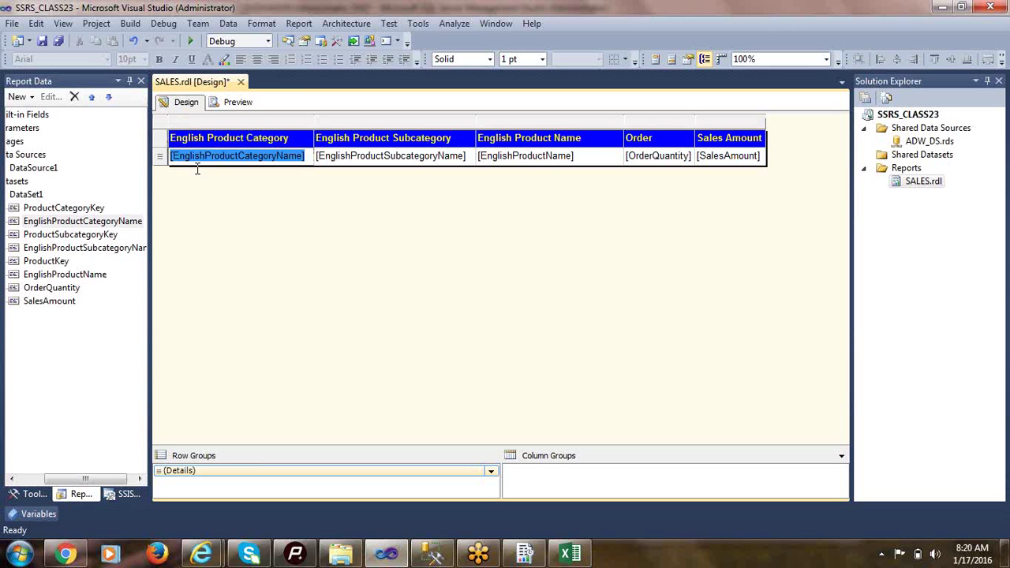
pyautogui.click(160, 138)
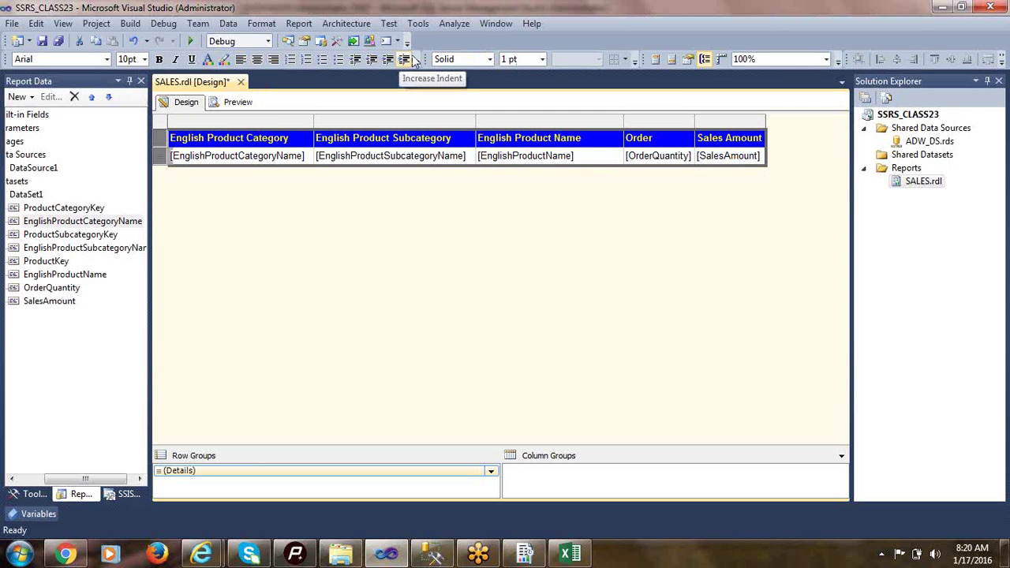
pyautogui.click(626, 60)
pyautogui.click(643, 77)
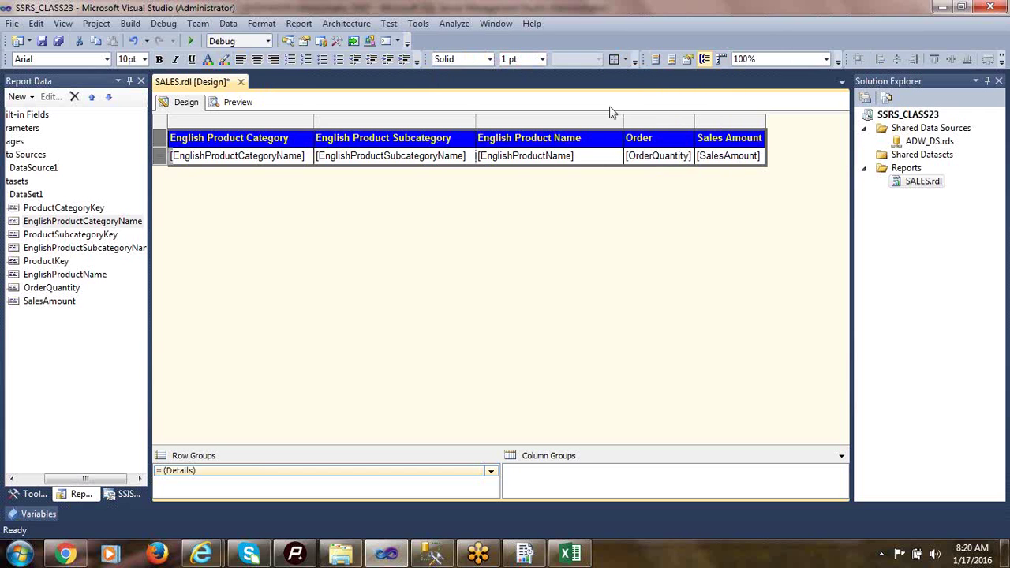
# - Preview the SALES report and check its rendered header and data rows
pyautogui.click(477, 266)
pyautogui.click(234, 101)
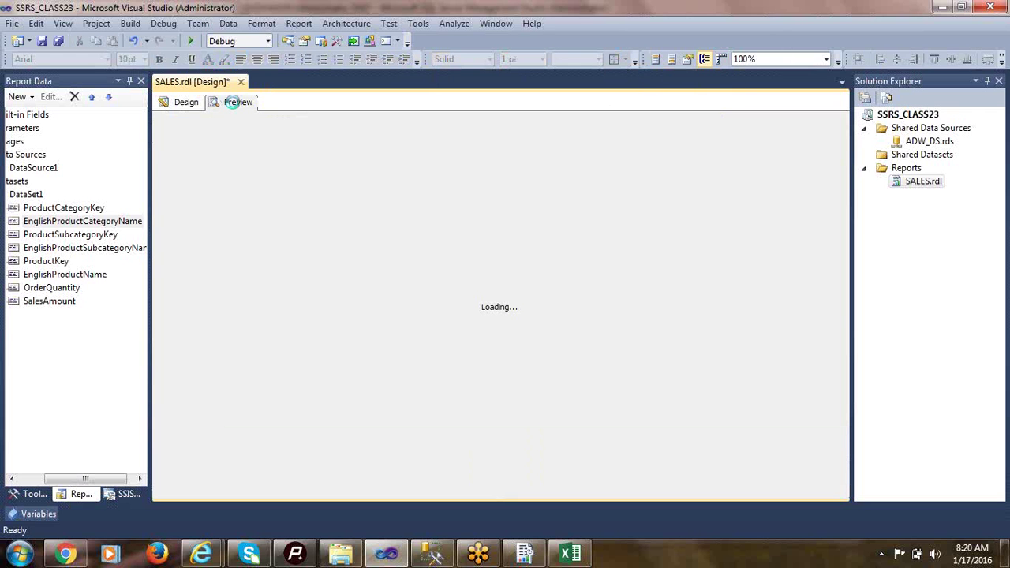
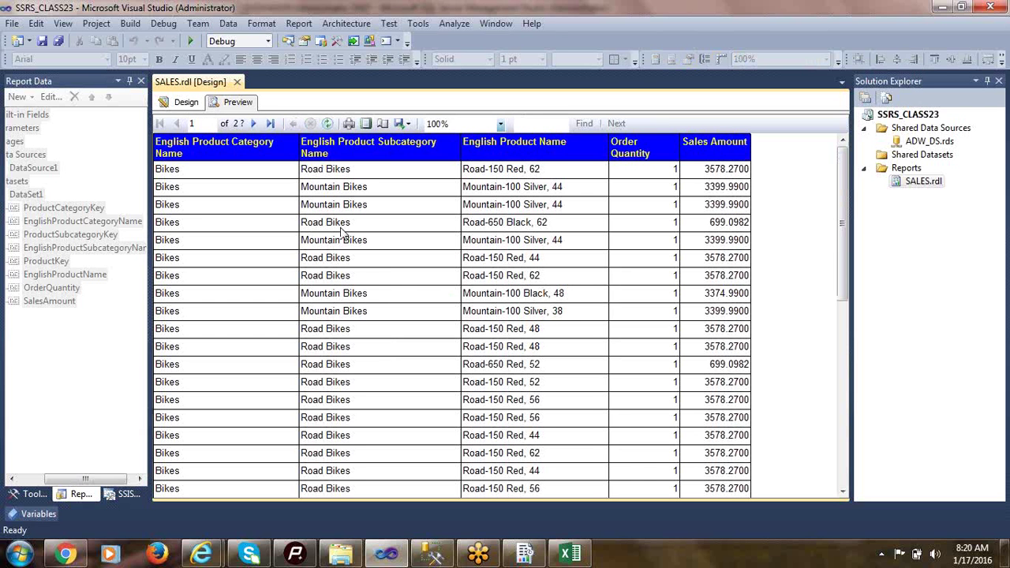
pyautogui.scroll(-1, 466, 207)
pyautogui.scroll(1, 462, 203)
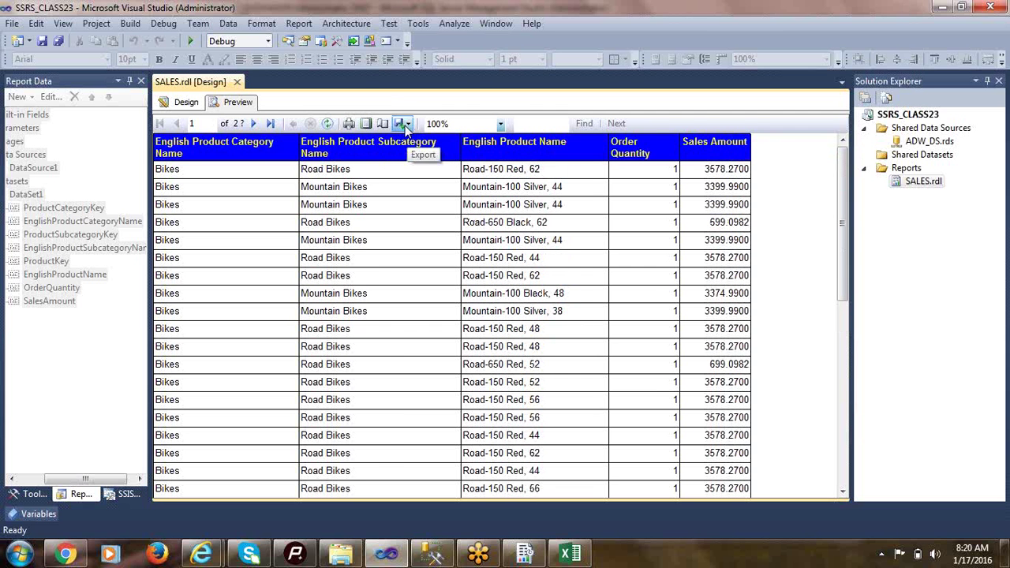
pyautogui.moveTo(202, 555)
pyautogui.click(284, 487)
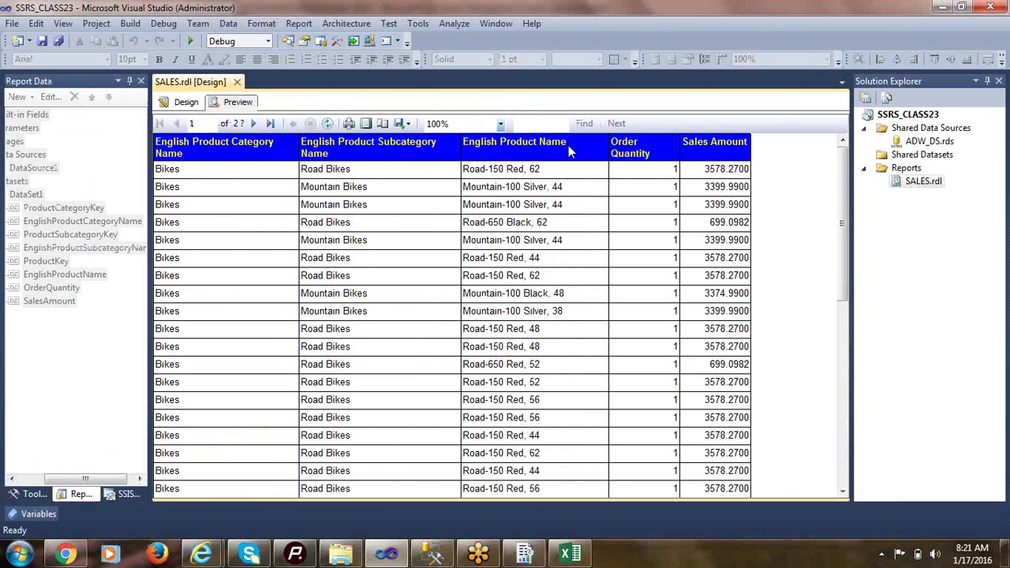
# - Export the previewed report in Excel format to the Desktop under the file name SALES
pyautogui.click(404, 124)
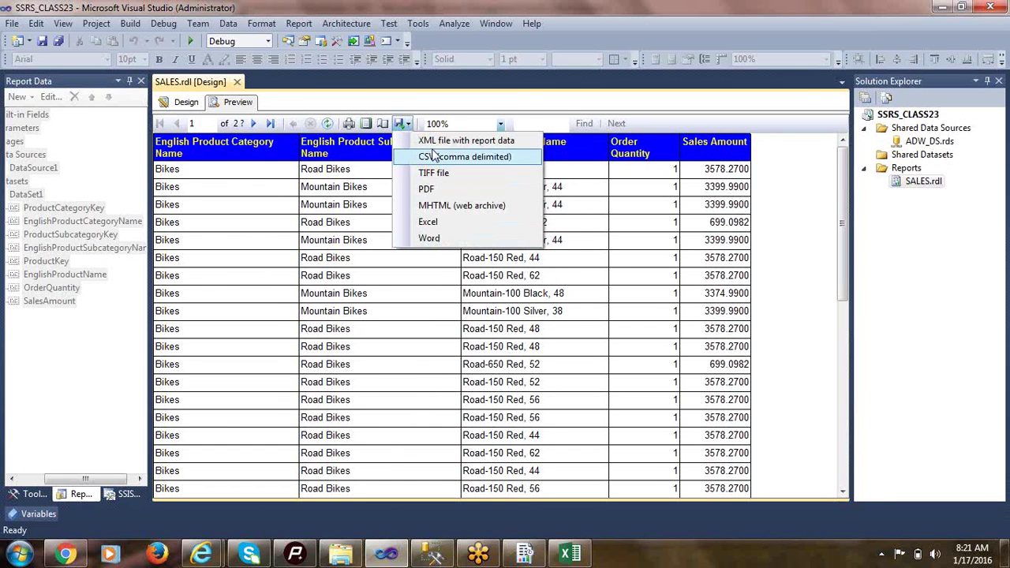
pyautogui.click(433, 229)
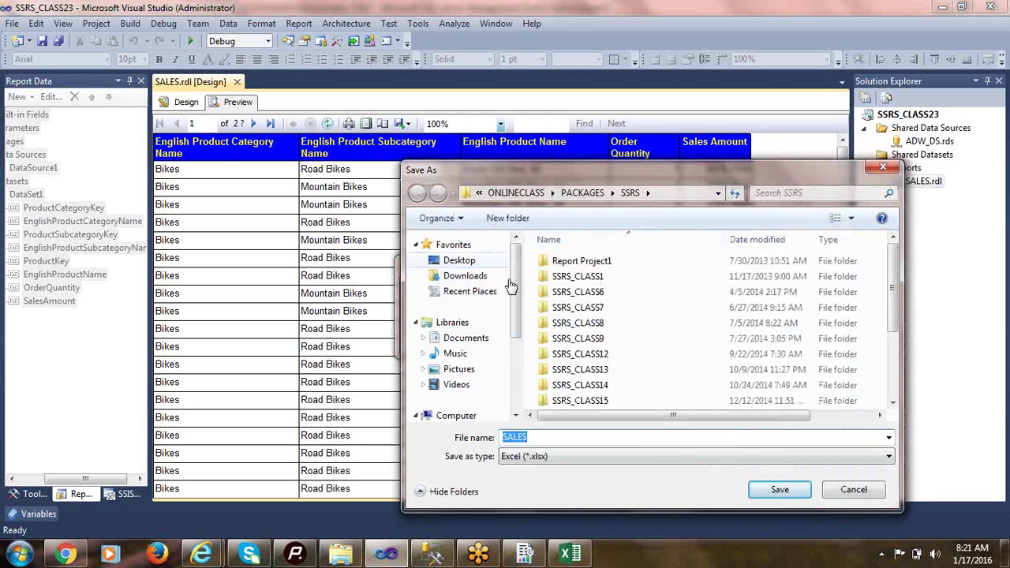
pyautogui.click(461, 261)
pyautogui.click(778, 490)
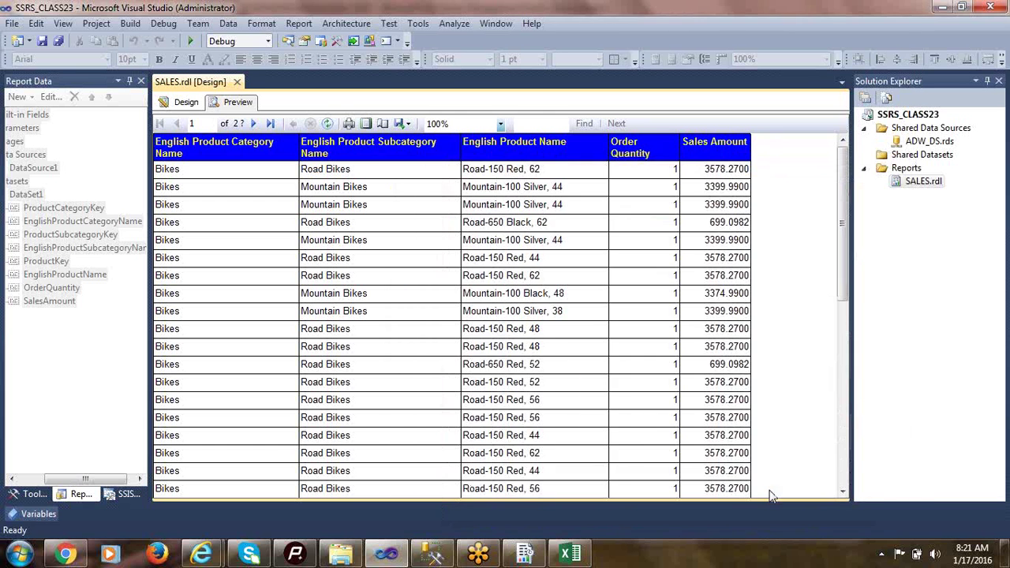
# - Open the exported SALES workbook from the desktop in Excel and check its rows from the header to the last record
pyautogui.press('super+d')
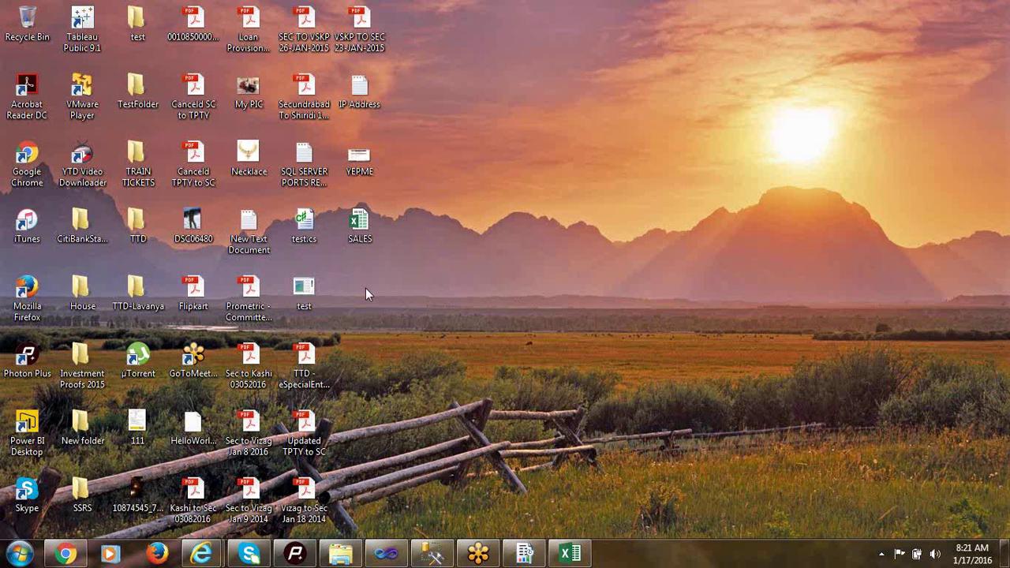
pyautogui.doubleClick(359, 225)
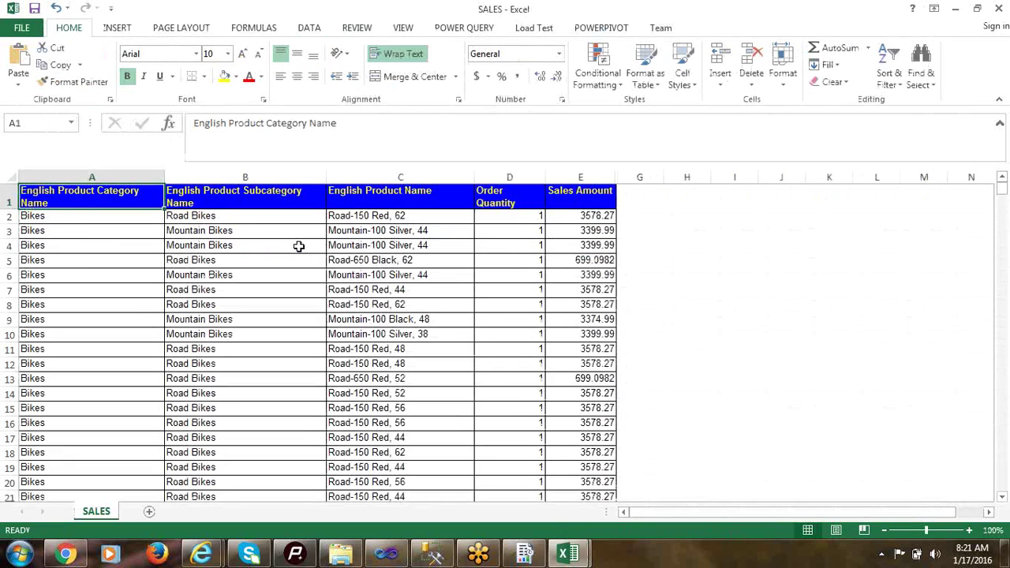
pyautogui.hotkey('ctrl', 'Down')
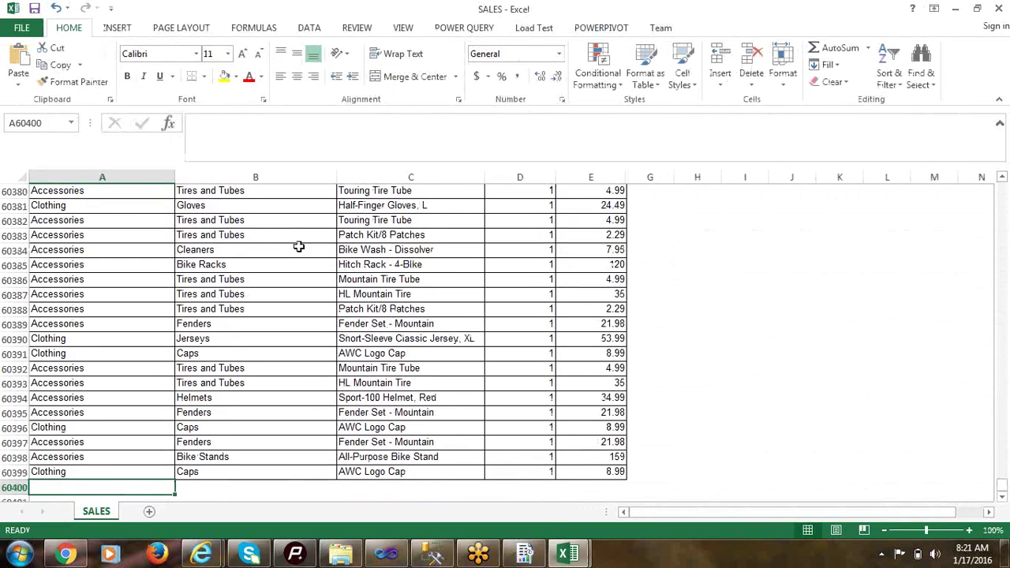
pyautogui.hotkey('ctrl', 'Up')
pyautogui.press('Down')
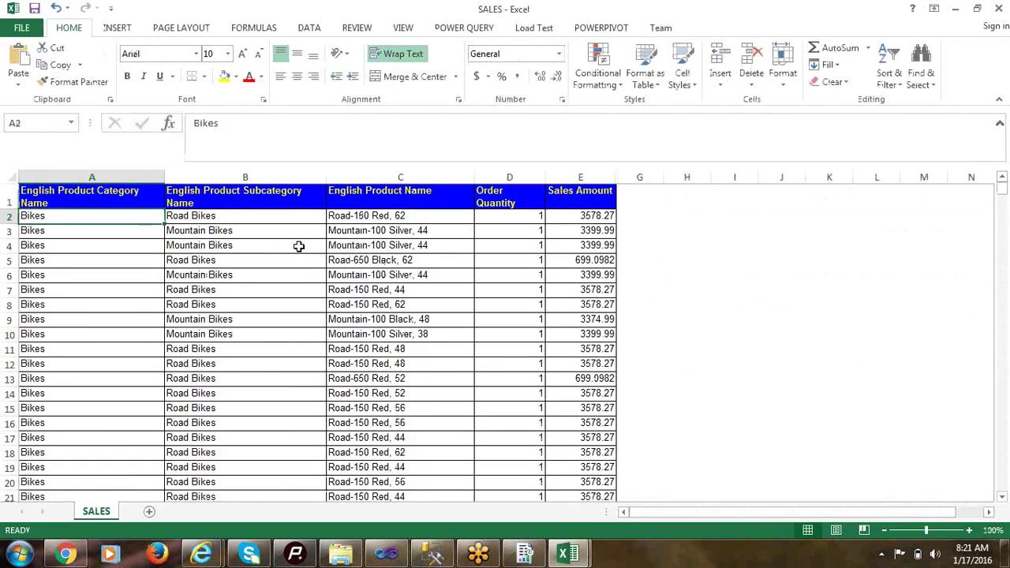
pyautogui.hotkey('ctrl', 'shift', 'Down')
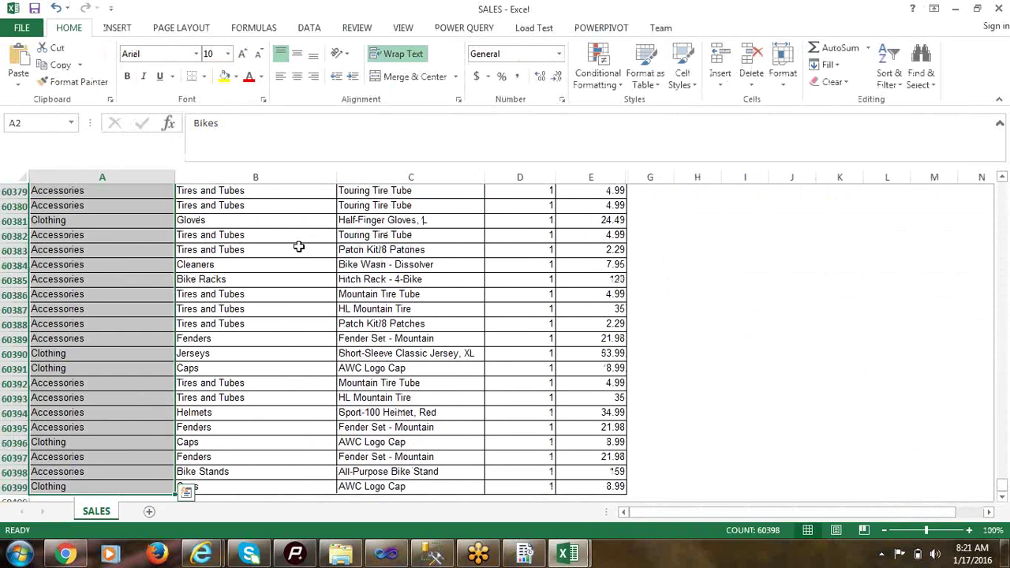
pyautogui.hotkey('ctrl', 'Up')
pyautogui.press('Right')
pyautogui.press('Right')
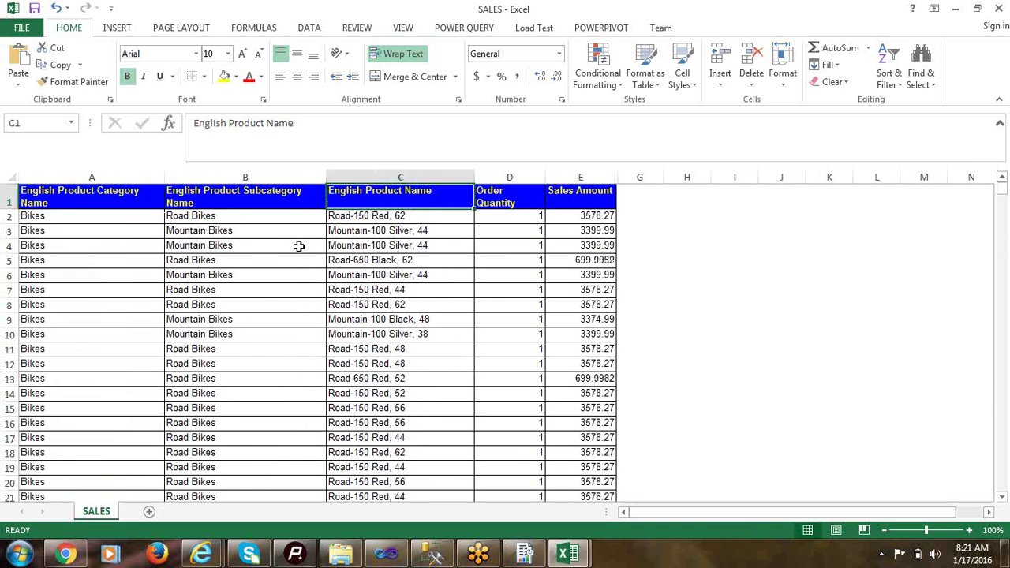
pyautogui.press('Left')
pyautogui.press('Left')
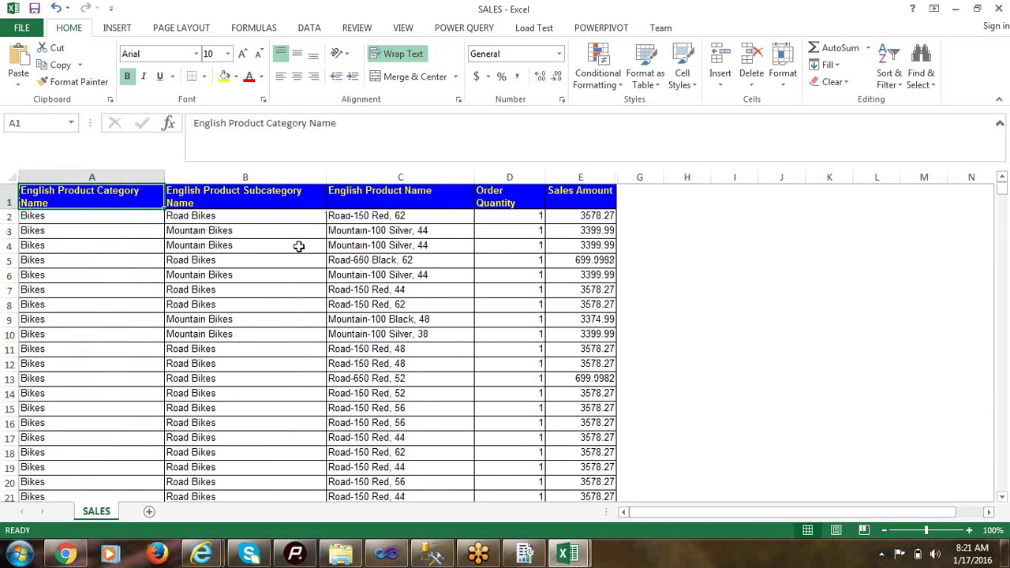
# - Close the open Excel workbooks without saving, and exit both Excel and Reporting Services Configuration Manager
pyautogui.hotkey('ctrl', 'Tab')
pyautogui.hotkey('ctrl', 'w')
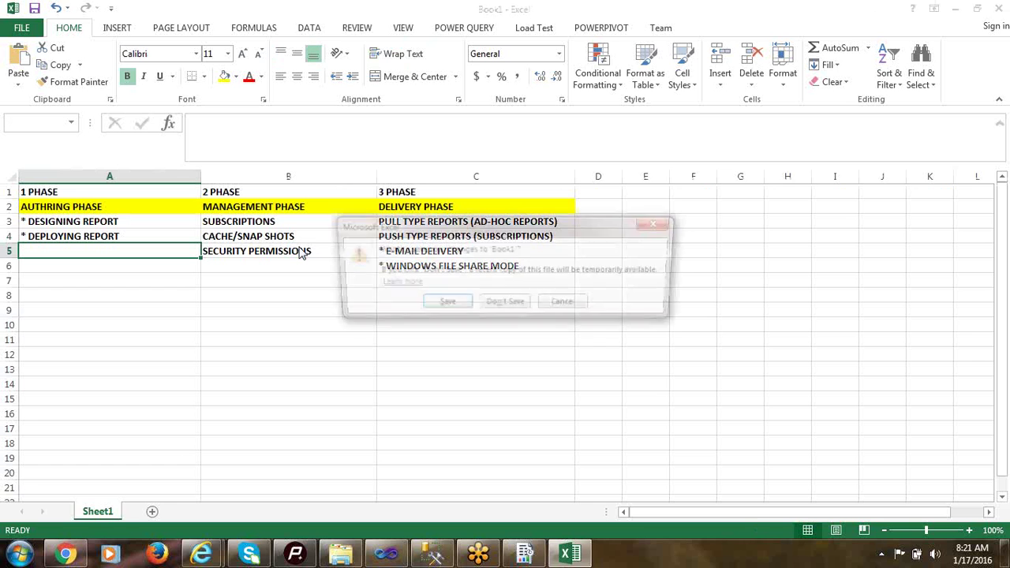
pyautogui.press('n')
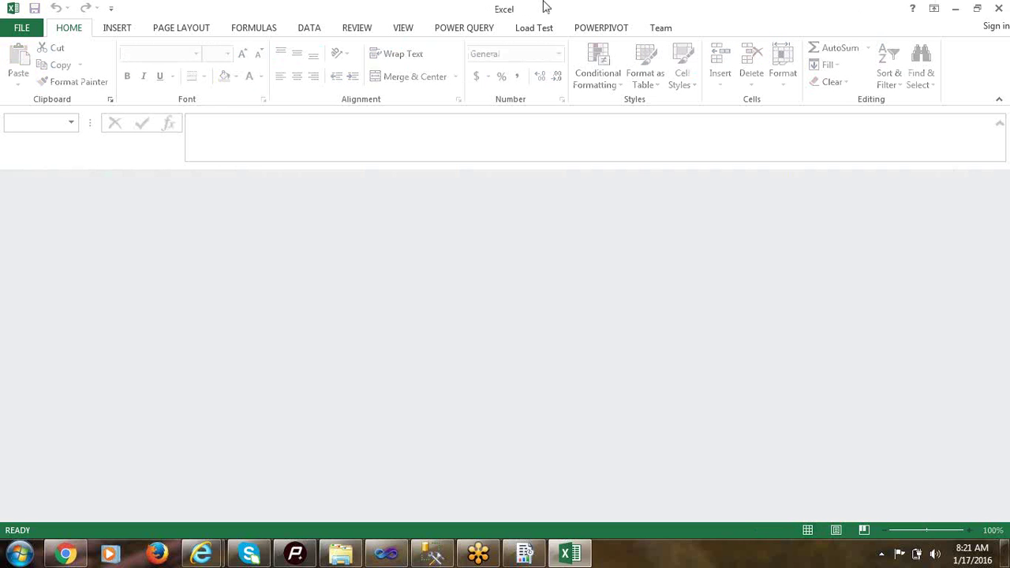
pyautogui.click(999, 7)
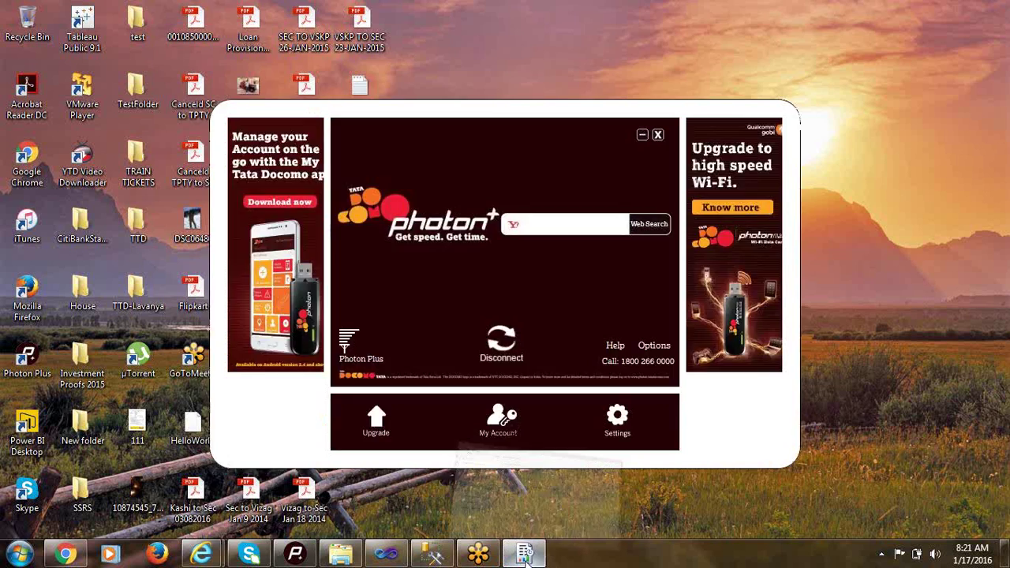
pyautogui.click(527, 554)
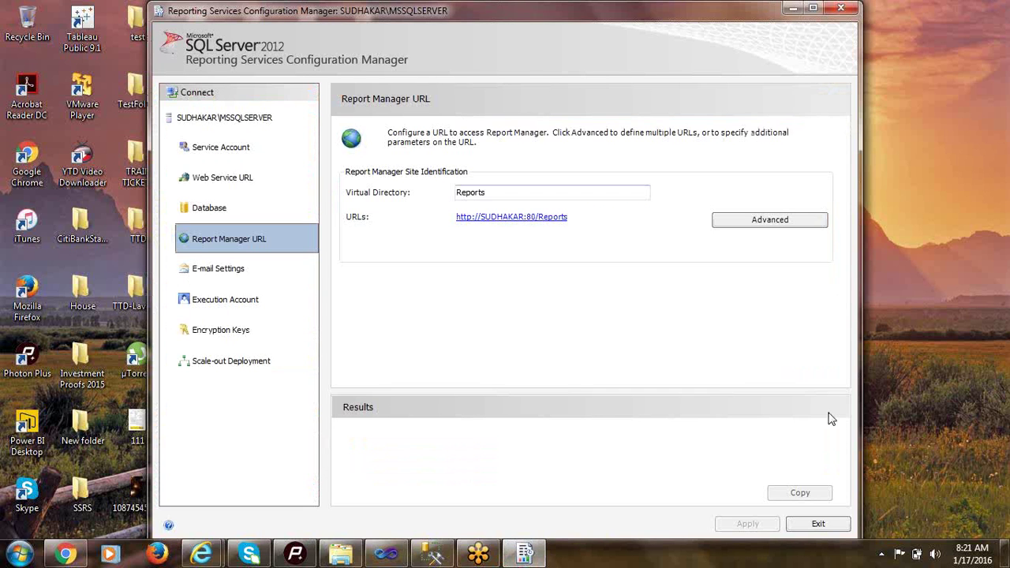
pyautogui.click(818, 530)
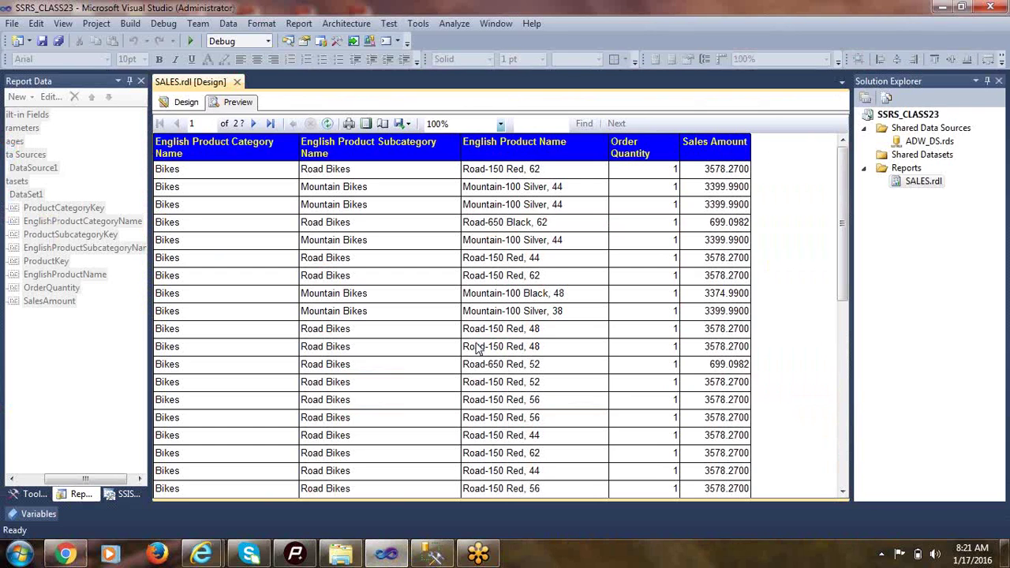
# - Back in the Visual Studio report design, insert a column left of English Product Category with the header ROWID
pyautogui.click(387, 554)
pyautogui.click(186, 102)
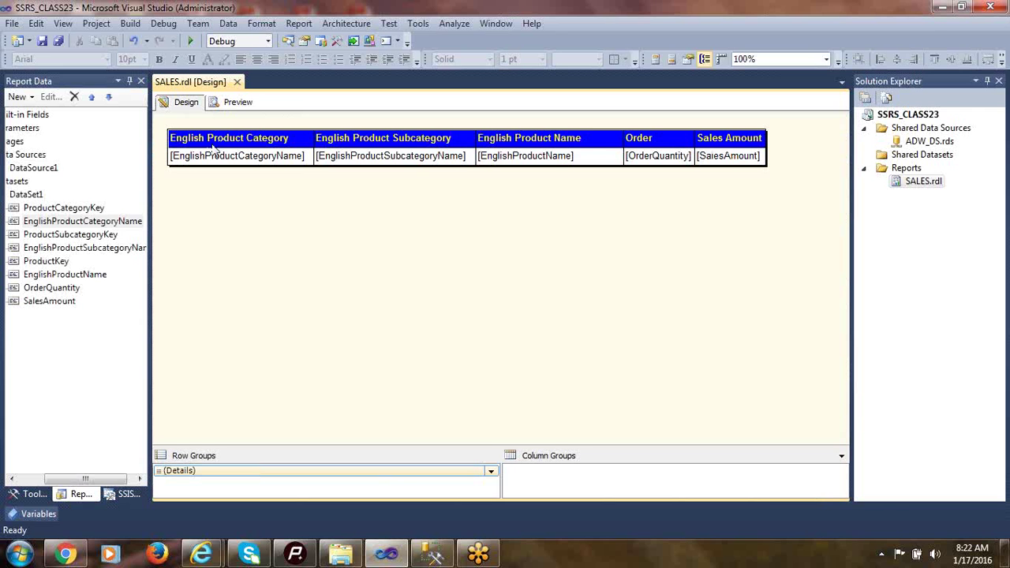
pyautogui.click(221, 146)
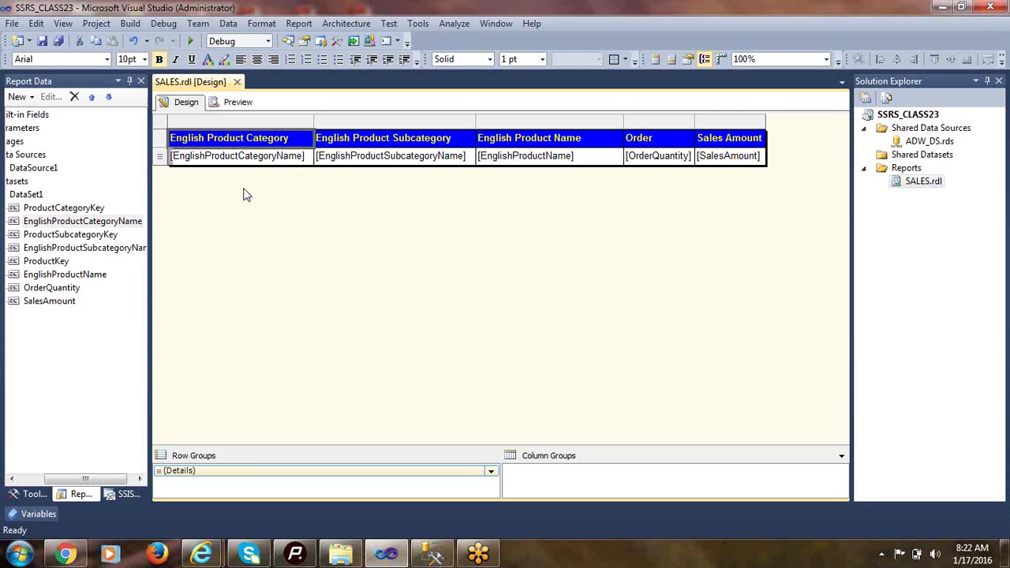
pyautogui.rightClick(205, 125)
pyautogui.moveTo(279, 131)
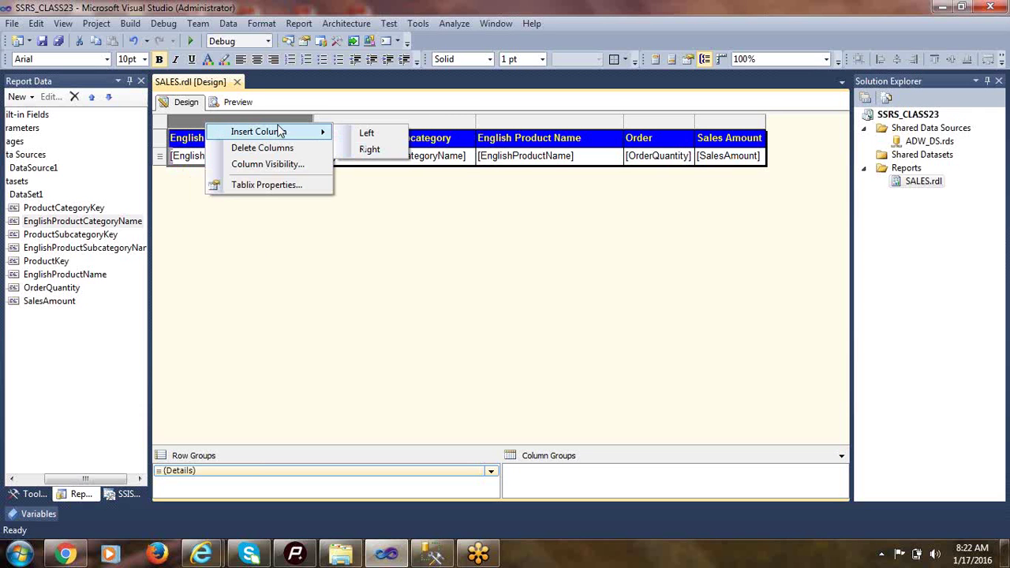
pyautogui.click(366, 133)
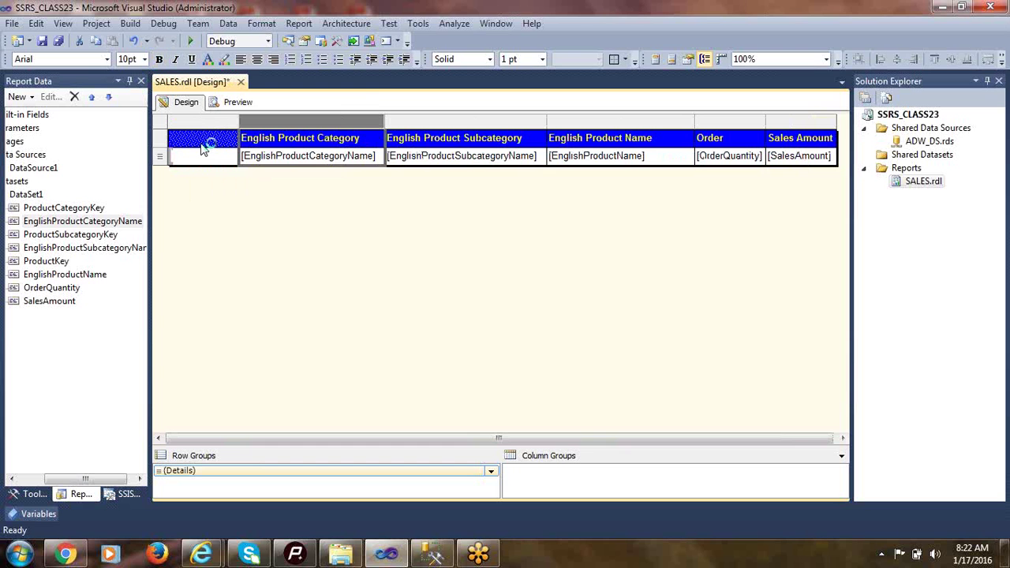
pyautogui.write('ROWID')
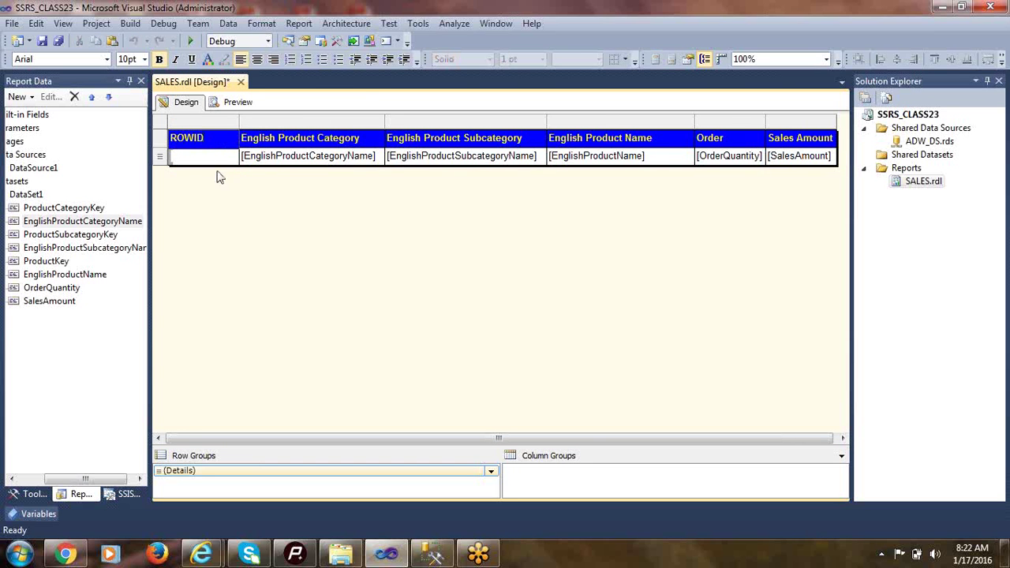
# - Start a value expression for the empty detail cell below the ROWID header and expand the common functions
pyautogui.click(214, 160)
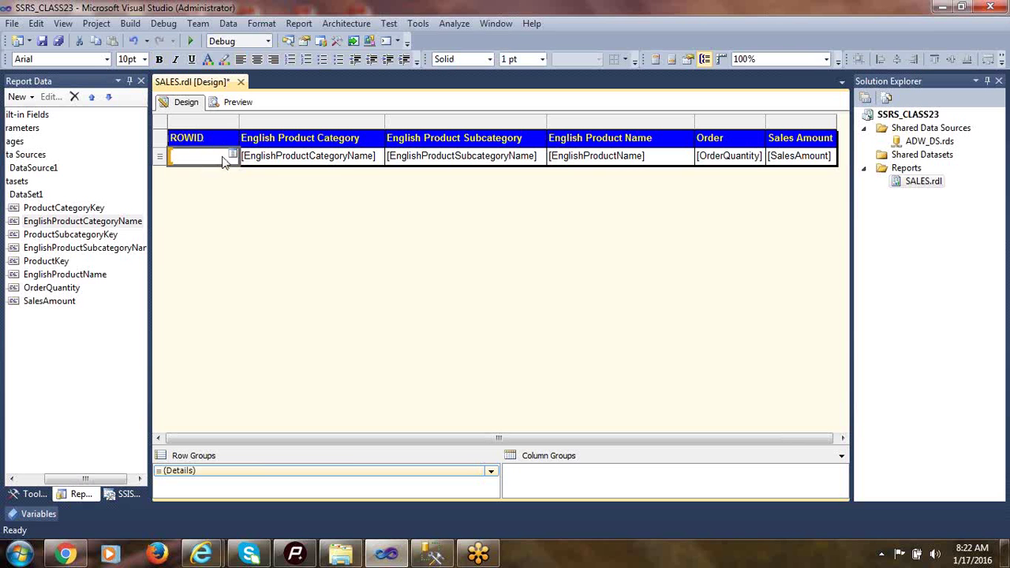
pyautogui.rightClick(224, 161)
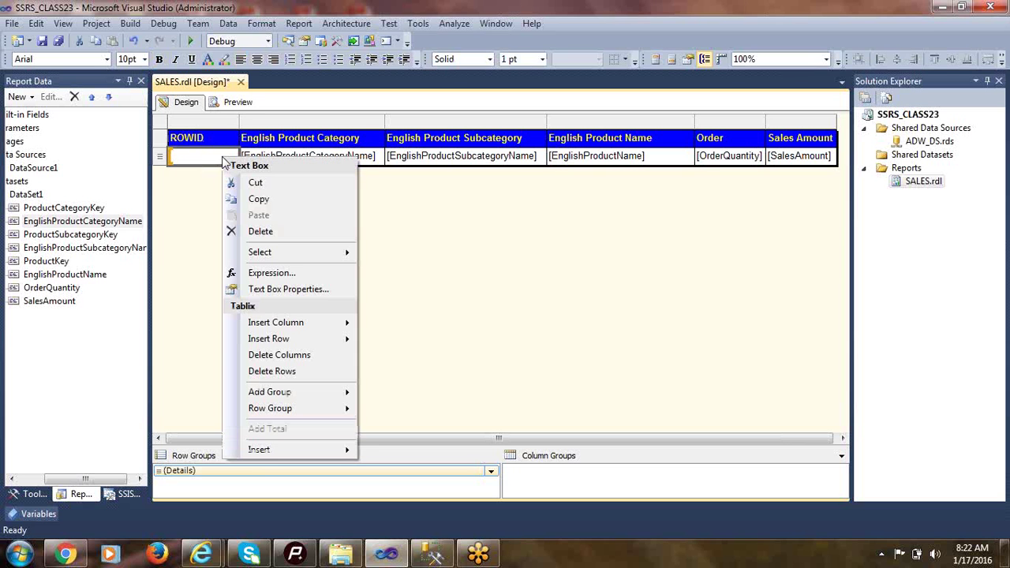
pyautogui.click(261, 274)
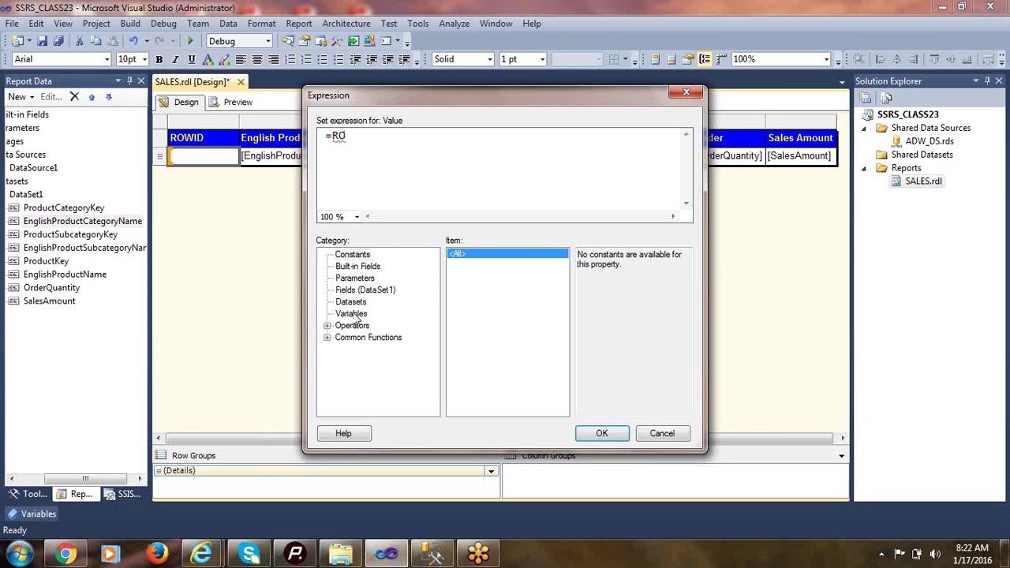
pyautogui.click(351, 337)
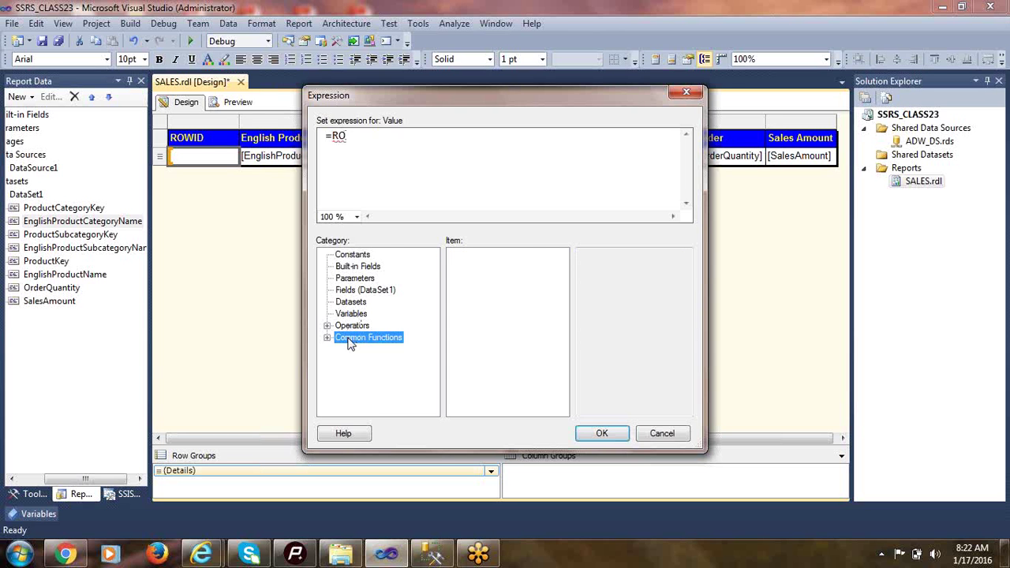
pyautogui.click(327, 338)
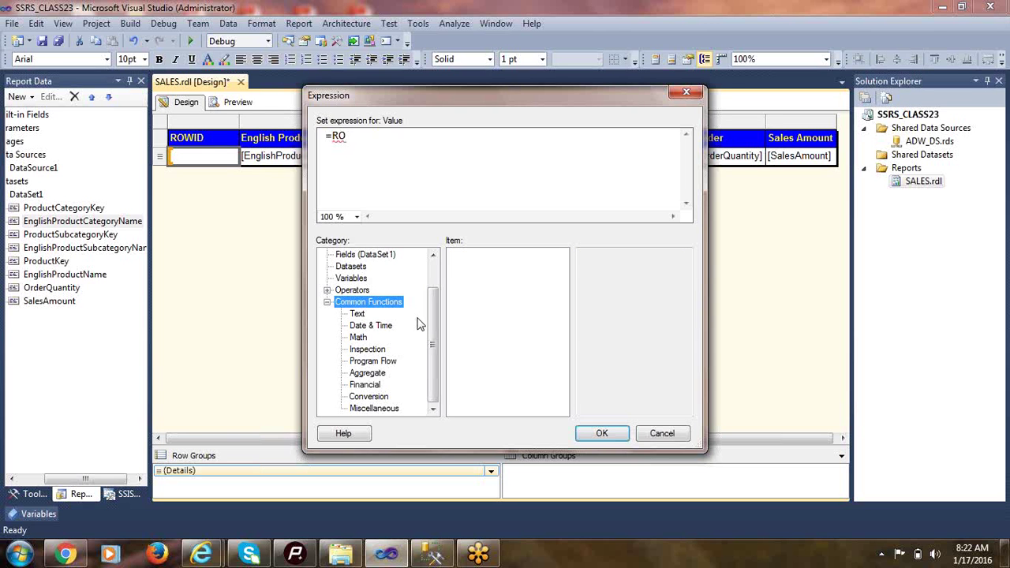
# - Browse the common function categories from Text through Miscellaneous for a function that numbers rows
pyautogui.click(357, 314)
pyautogui.click(365, 326)
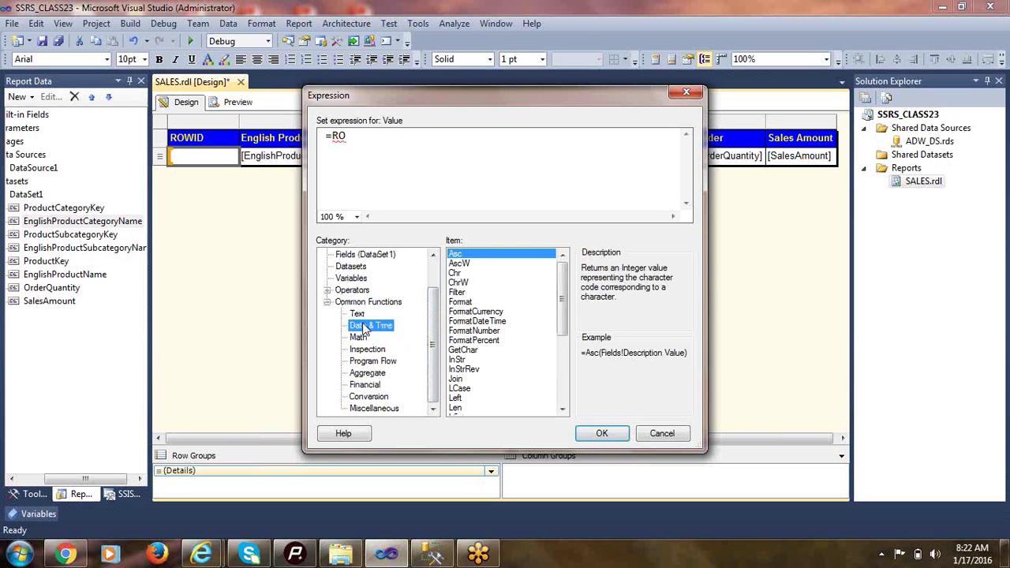
pyautogui.click(359, 337)
pyautogui.click(366, 349)
pyautogui.click(371, 362)
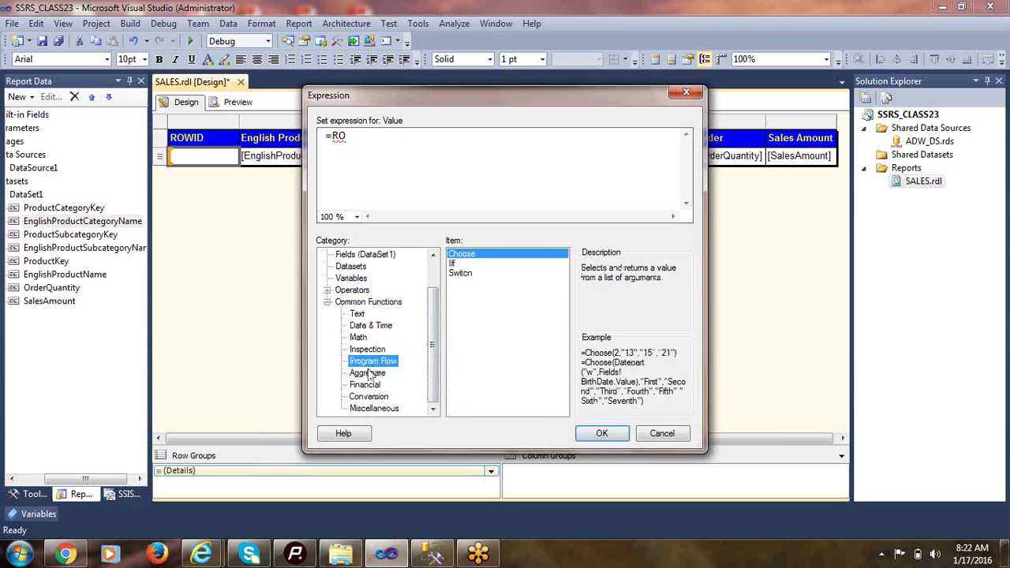
pyautogui.click(368, 373)
pyautogui.click(366, 385)
pyautogui.click(369, 397)
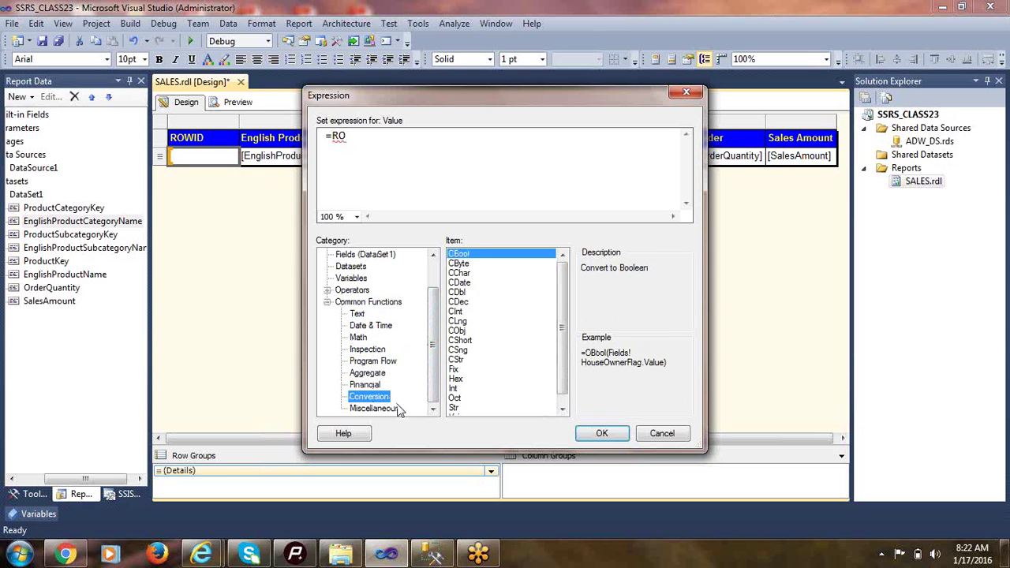
pyautogui.click(380, 409)
# - Set the ROWID detail cell's expression to =RowNumber(Nothing), replacing the partly entered text, and apply it
pyautogui.click(473, 313)
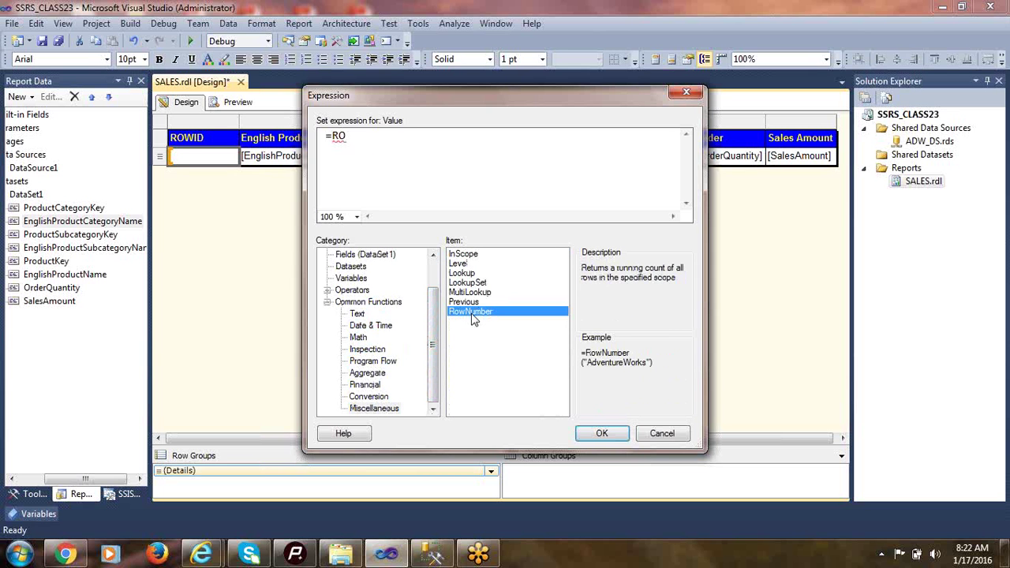
pyautogui.doubleClick(472, 316)
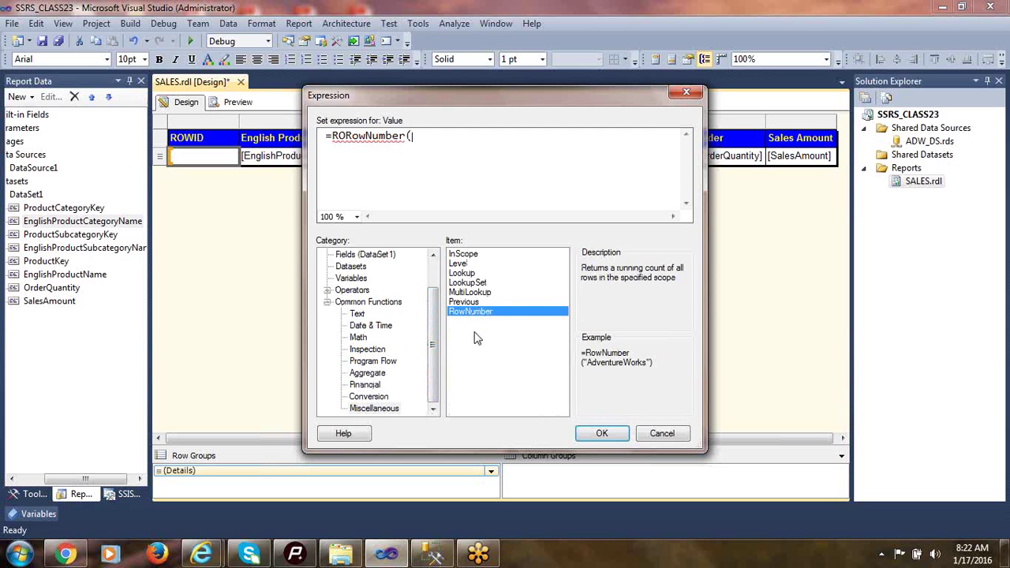
pyautogui.moveTo(329, 138); pyautogui.dragTo(403, 138)
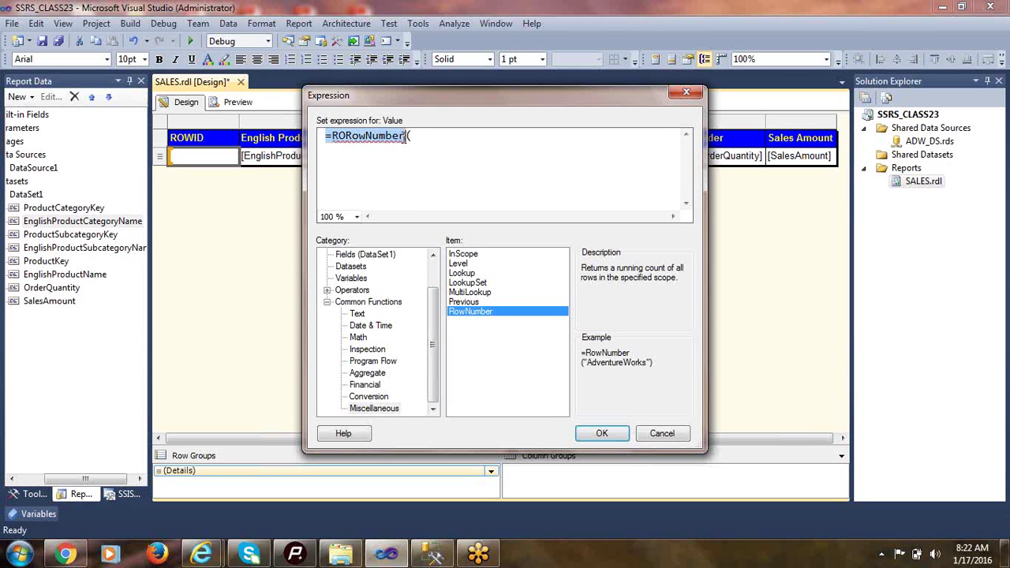
pyautogui.press('BackSpace')
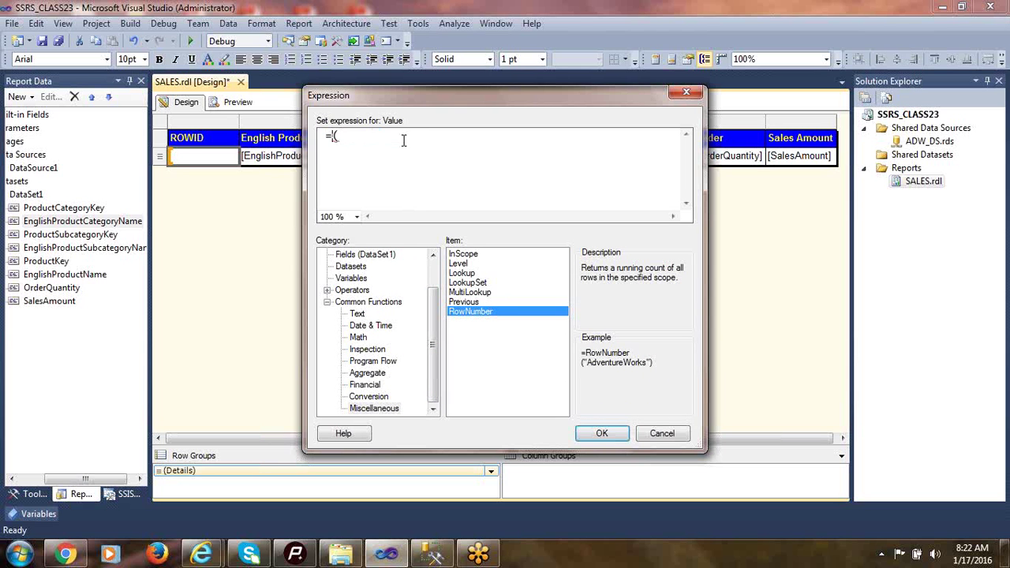
pyautogui.doubleClick(501, 311)
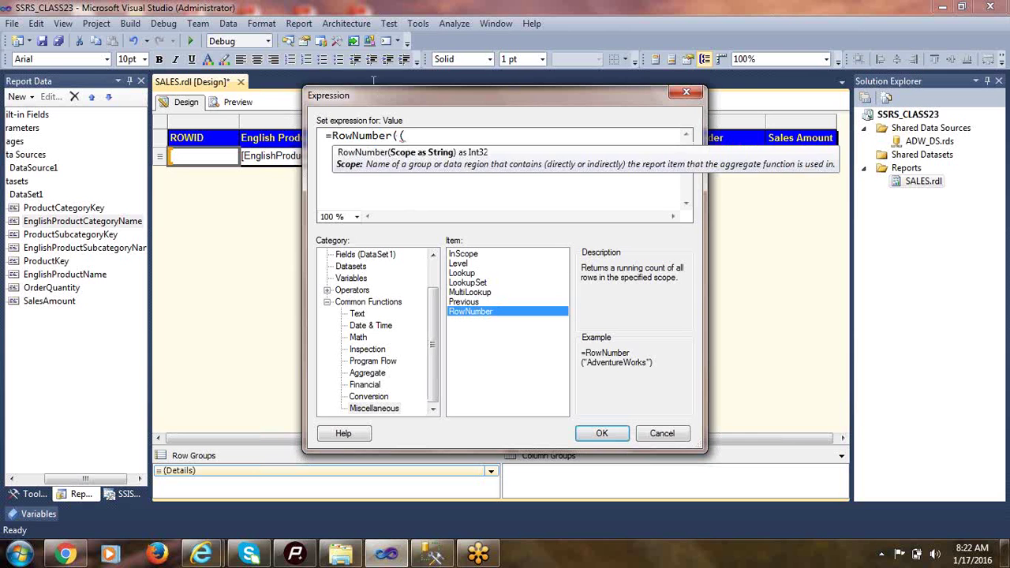
pyautogui.press('Delete')
pyautogui.write('nOTHING')
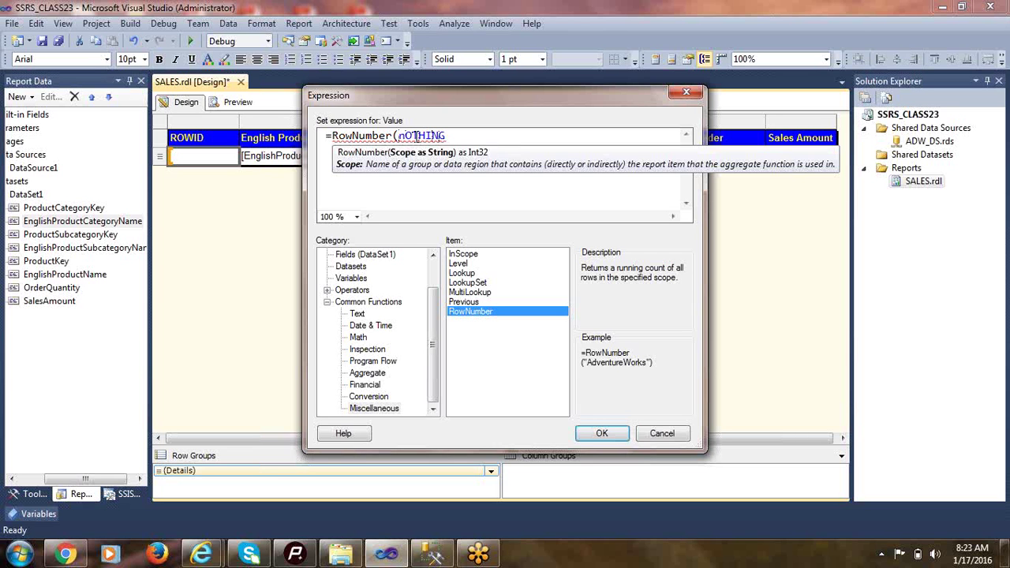
pyautogui.doubleClick(416, 136)
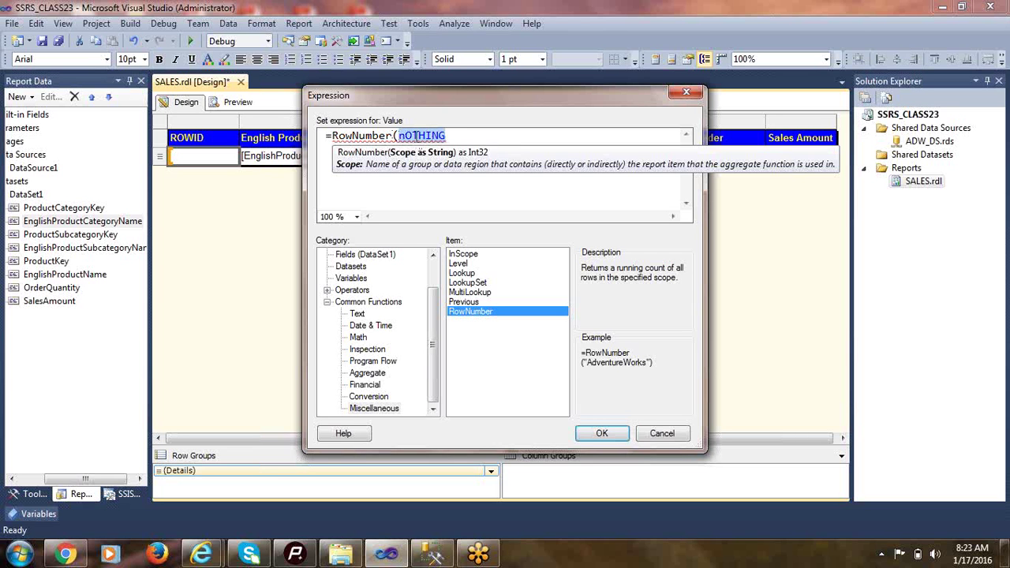
pyautogui.write('Nothing)')
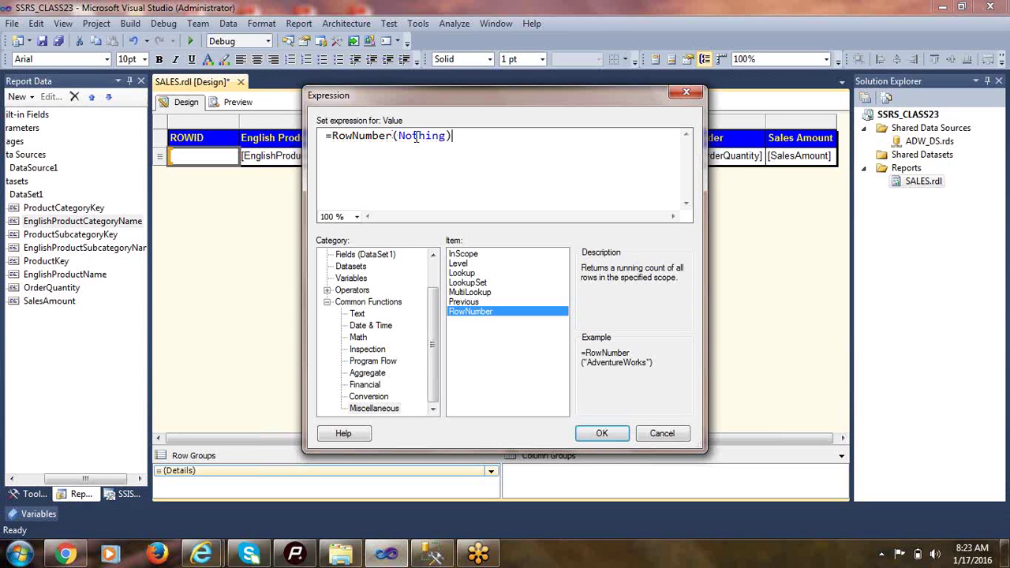
pyautogui.click(604, 433)
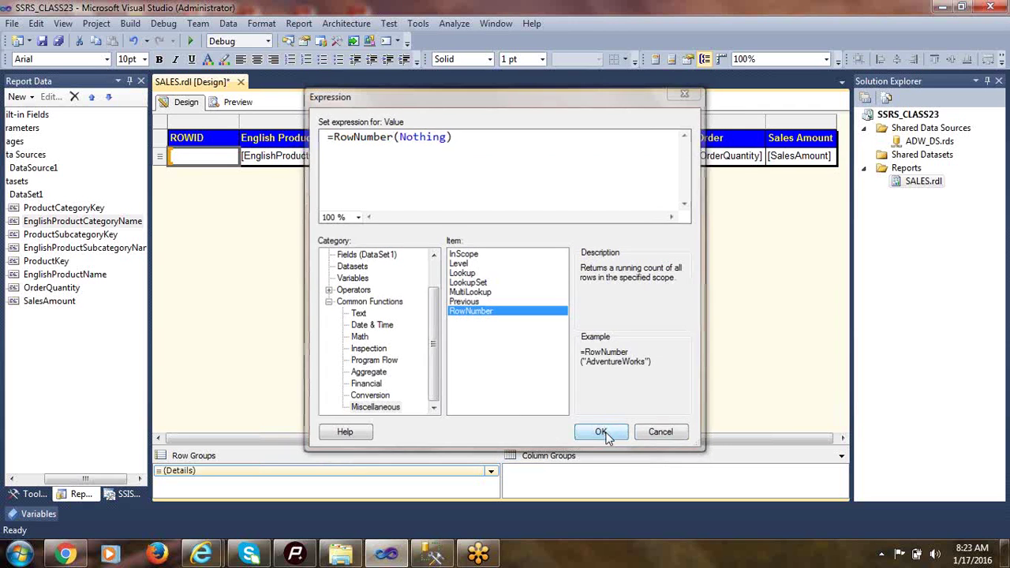
# - Preview the report and check the ROWID numbering across the first pages and down to the end of the last page
pyautogui.click(235, 103)
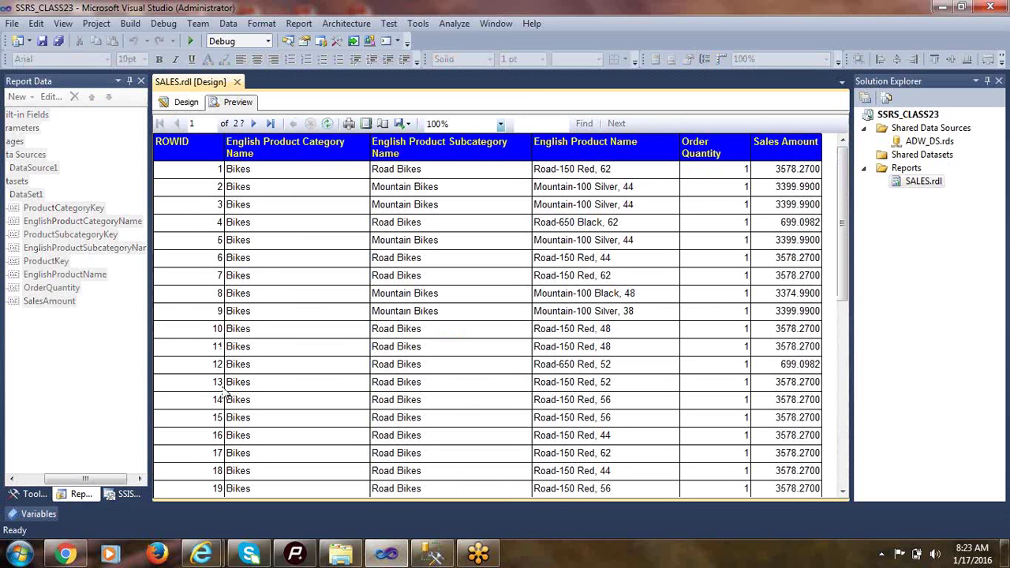
pyautogui.click(186, 102)
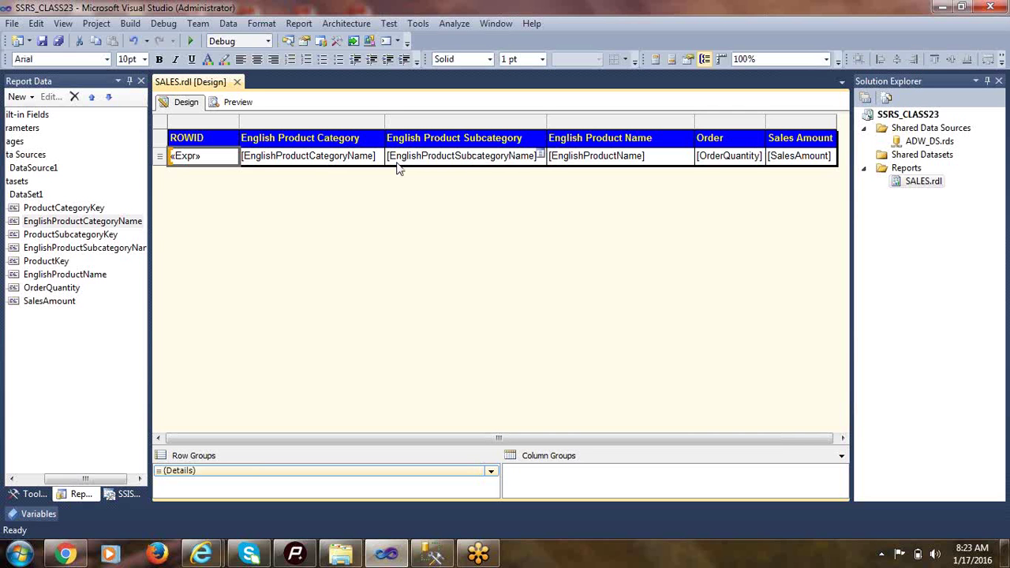
pyautogui.click(237, 102)
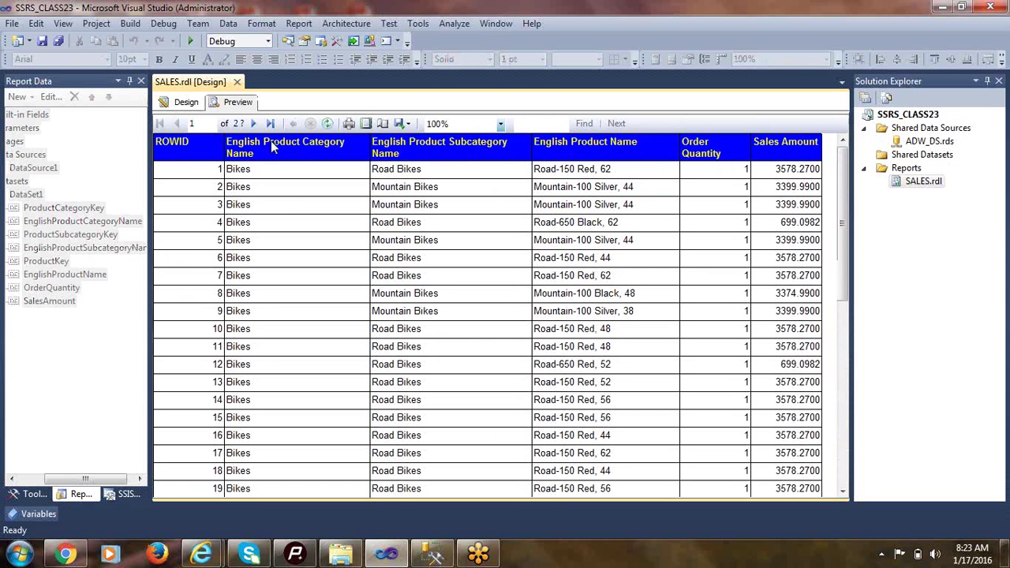
pyautogui.click(254, 125)
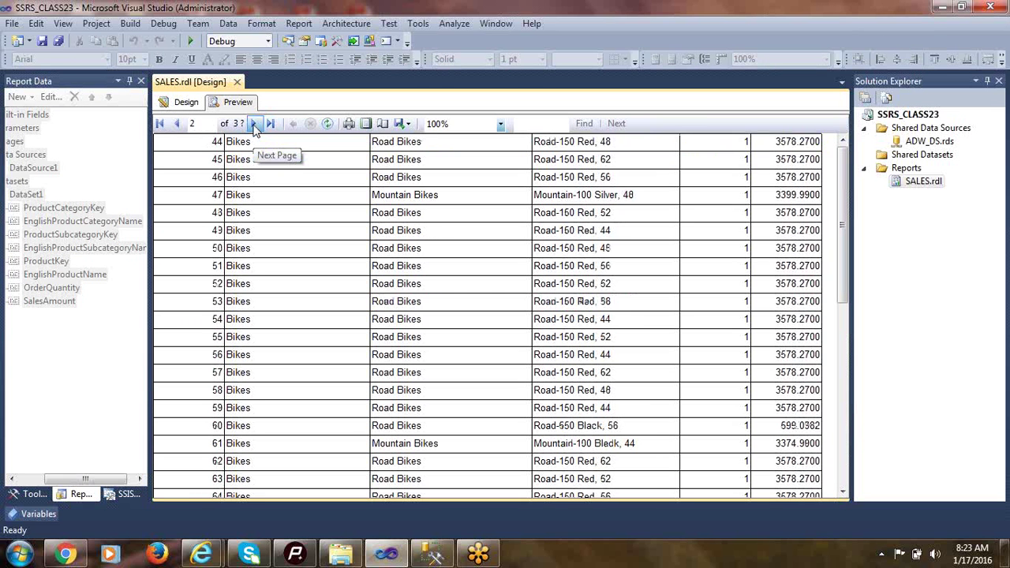
pyautogui.click(254, 125)
pyautogui.click(254, 125)
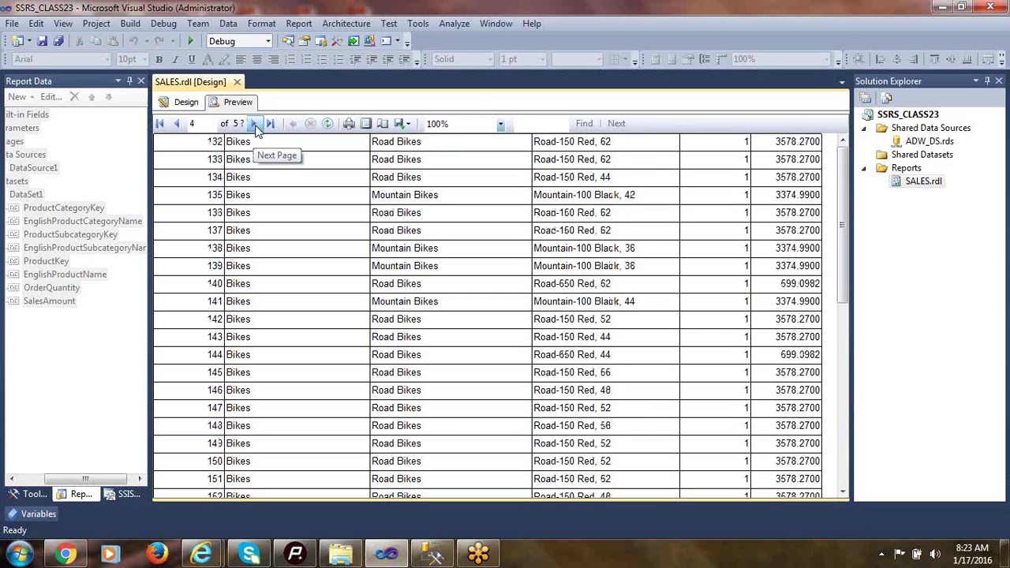
pyautogui.click(271, 125)
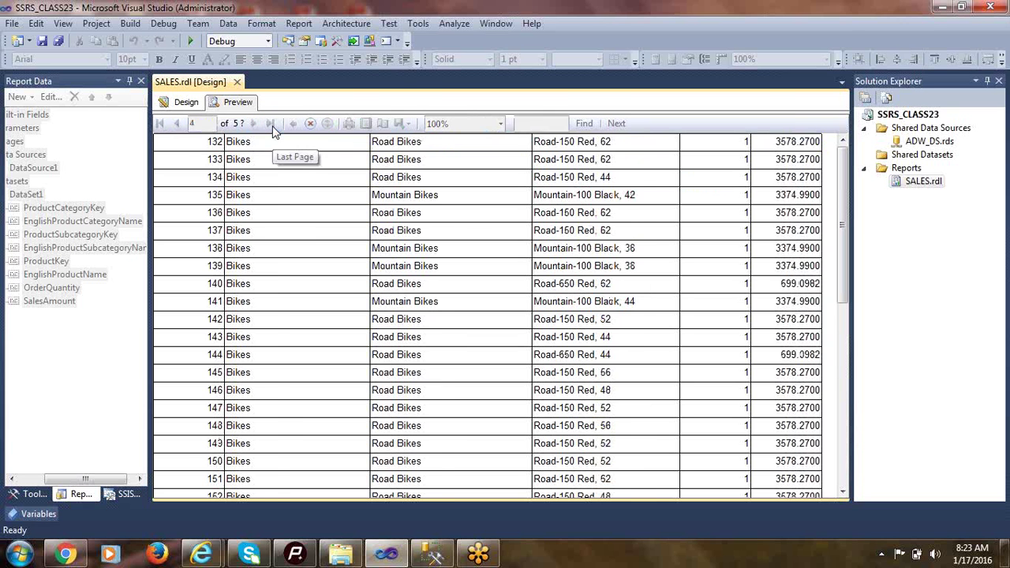
pyautogui.scroll(-1, 227, 339)
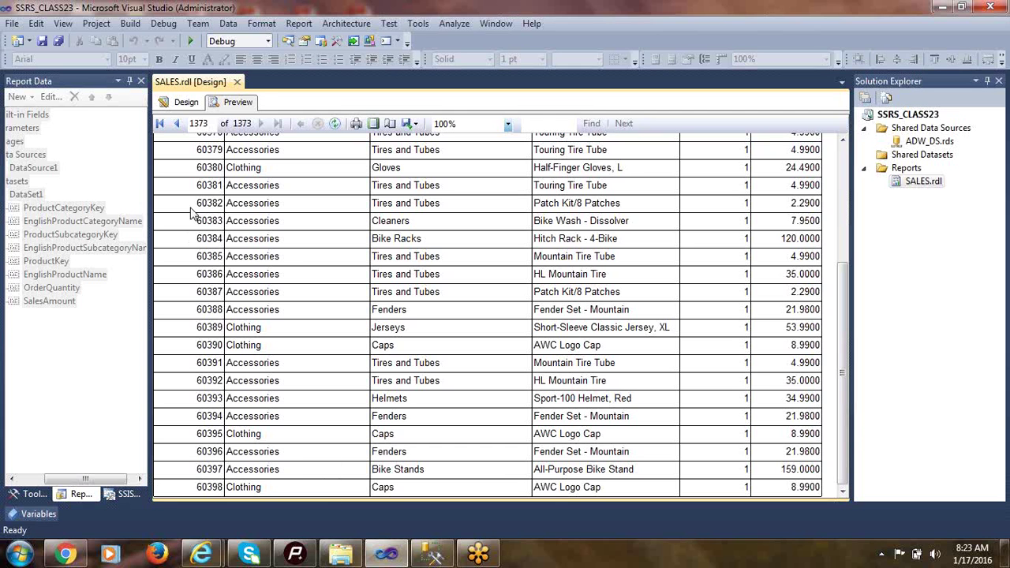
# - Back in the report design, insert a row below the detail row, outside the details group
pyautogui.click(182, 103)
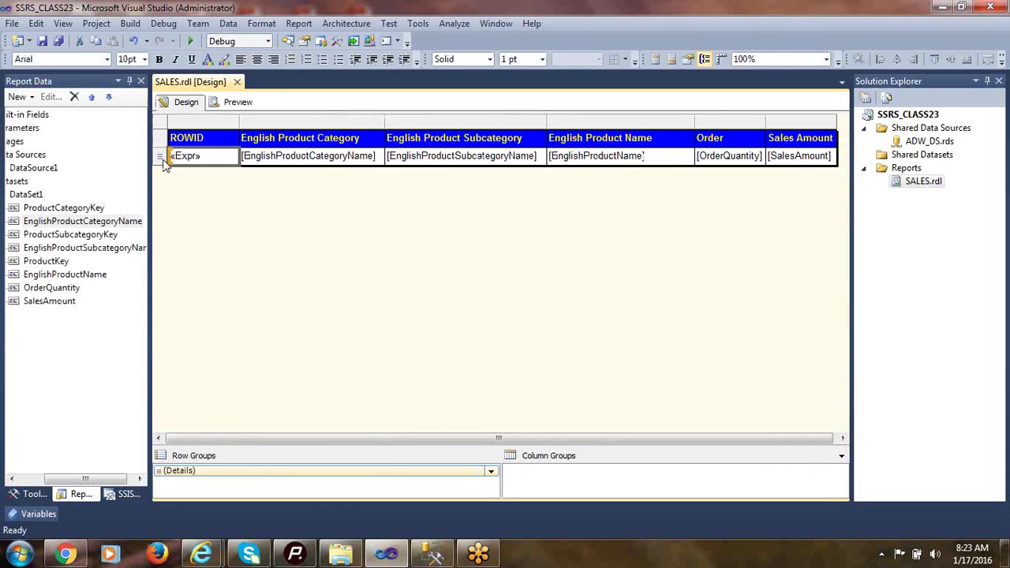
pyautogui.rightClick(162, 157)
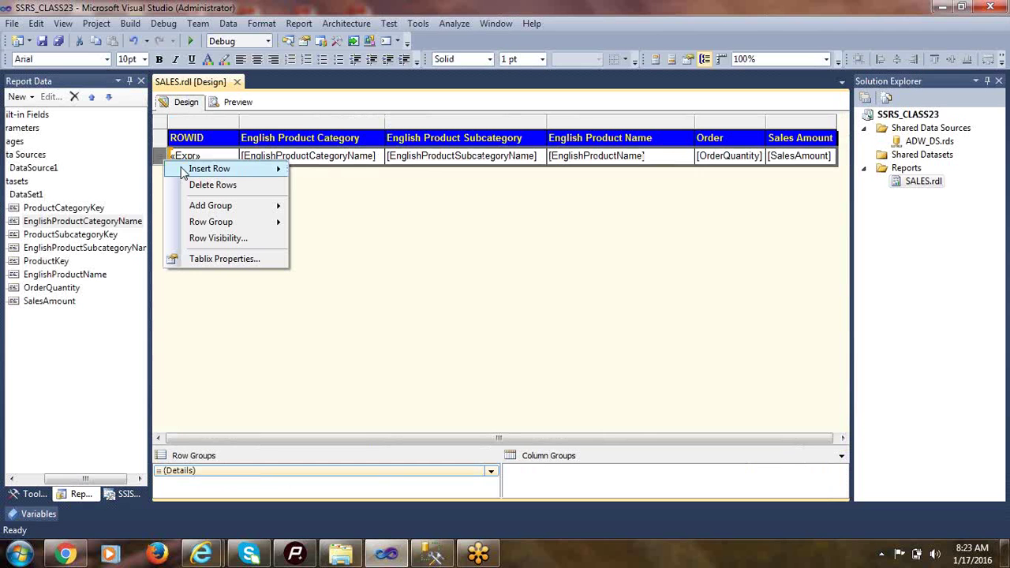
pyautogui.moveTo(243, 172)
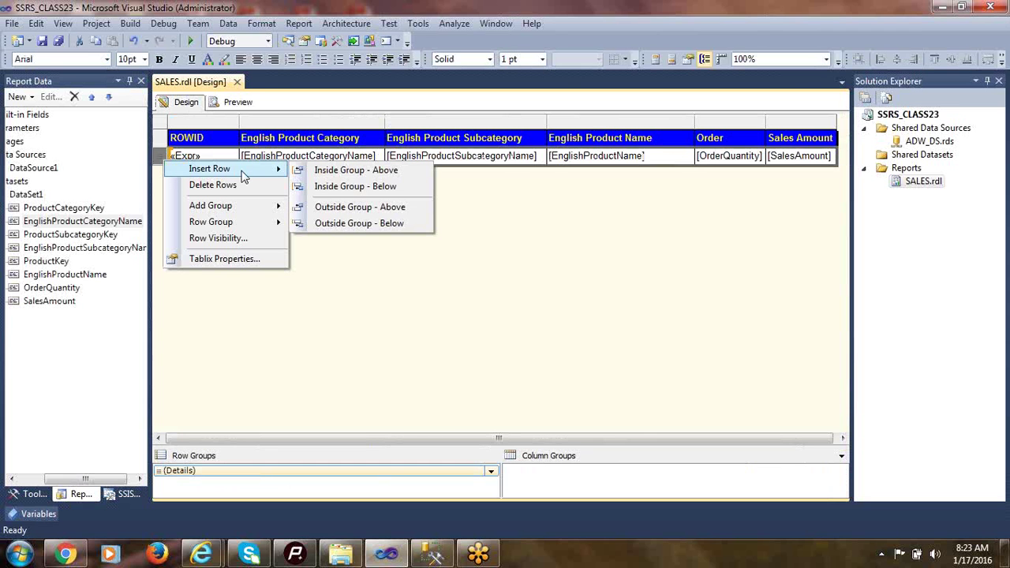
pyautogui.click(397, 225)
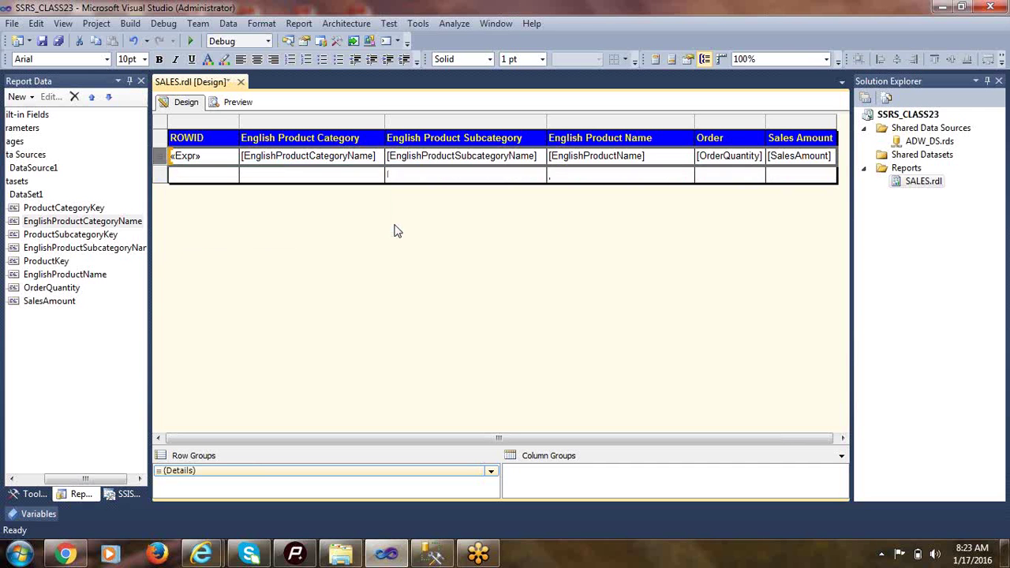
# - Label the new bottom row Grand Total in its ROWID column cell
pyautogui.click(220, 180)
pyautogui.write('gra')
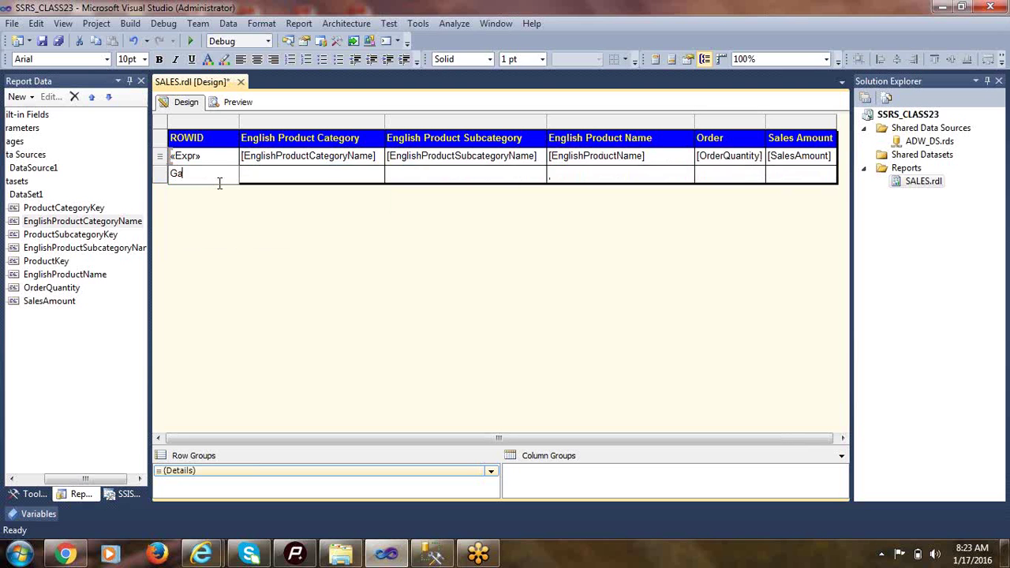
pyautogui.click(220, 182)
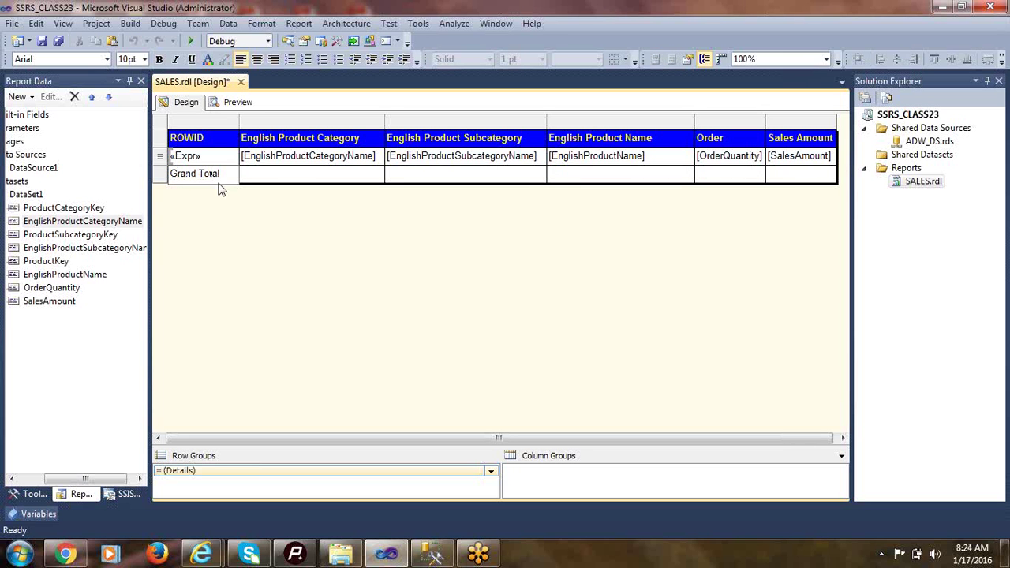
pyautogui.click(260, 226)
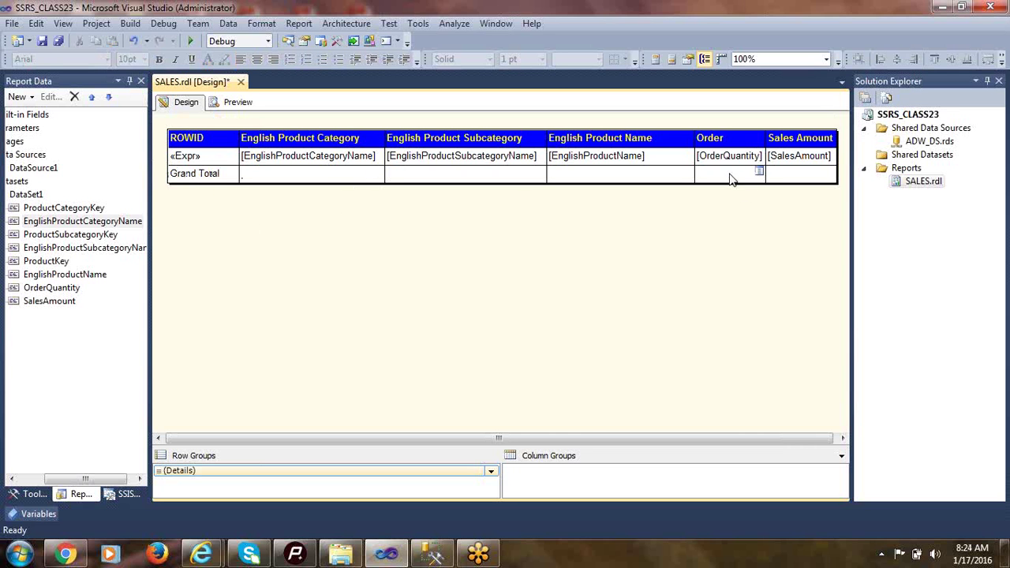
# - Add the OrderQuantity field to the Grand Total row's Order Quantity cell and open that cell's expression
pyautogui.click(760, 172)
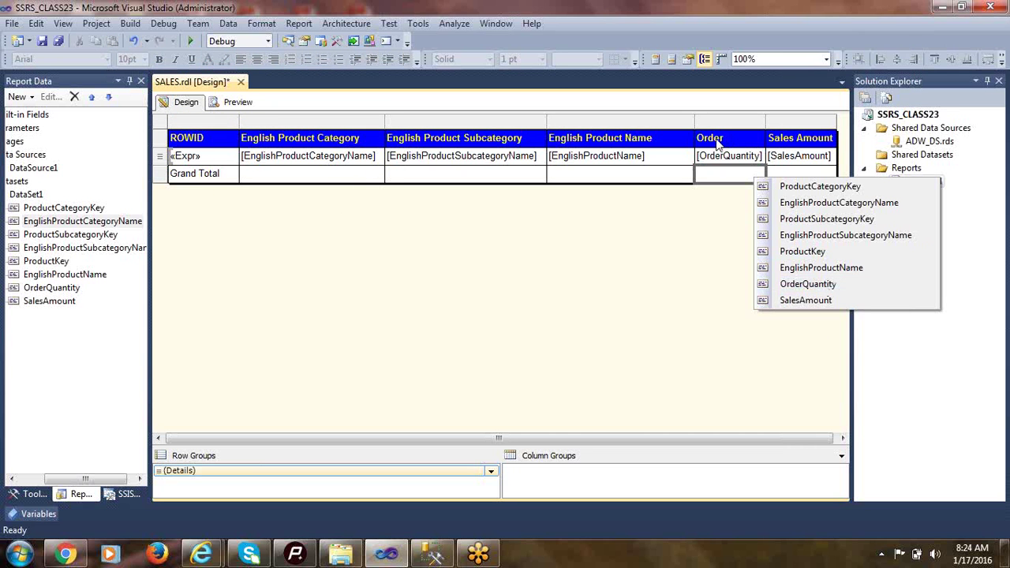
pyautogui.click(817, 287)
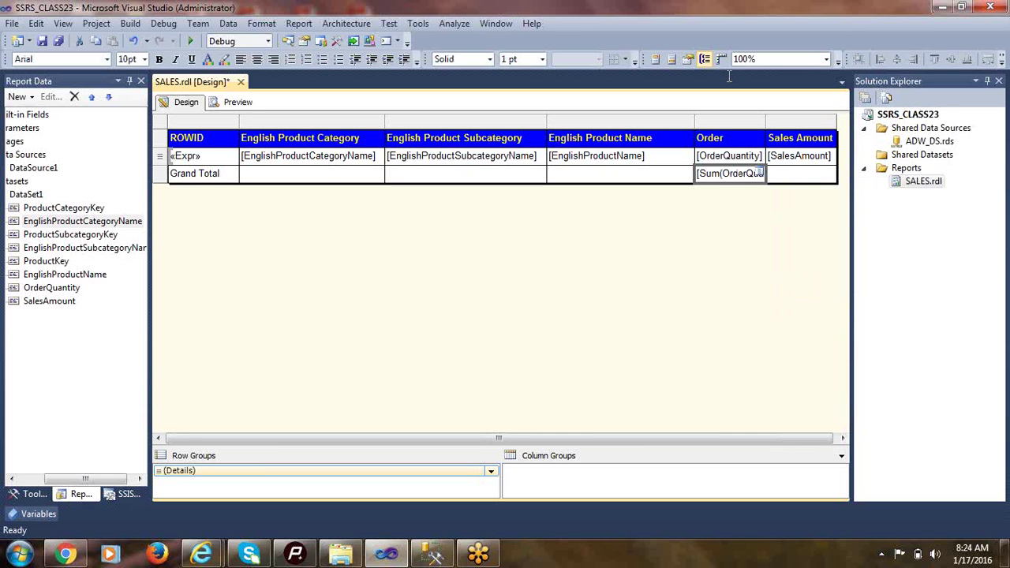
pyautogui.rightClick(729, 180)
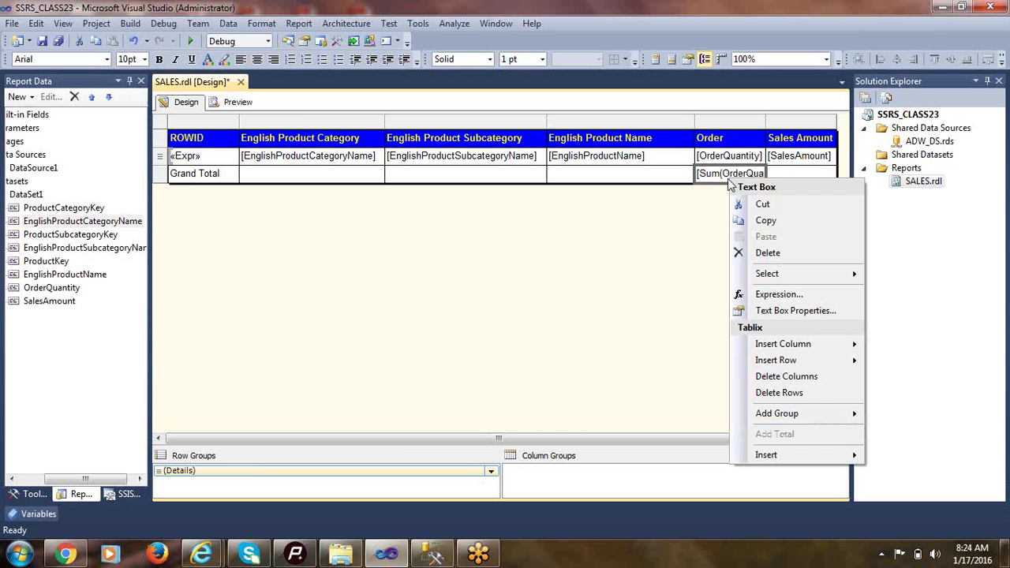
pyautogui.click(796, 294)
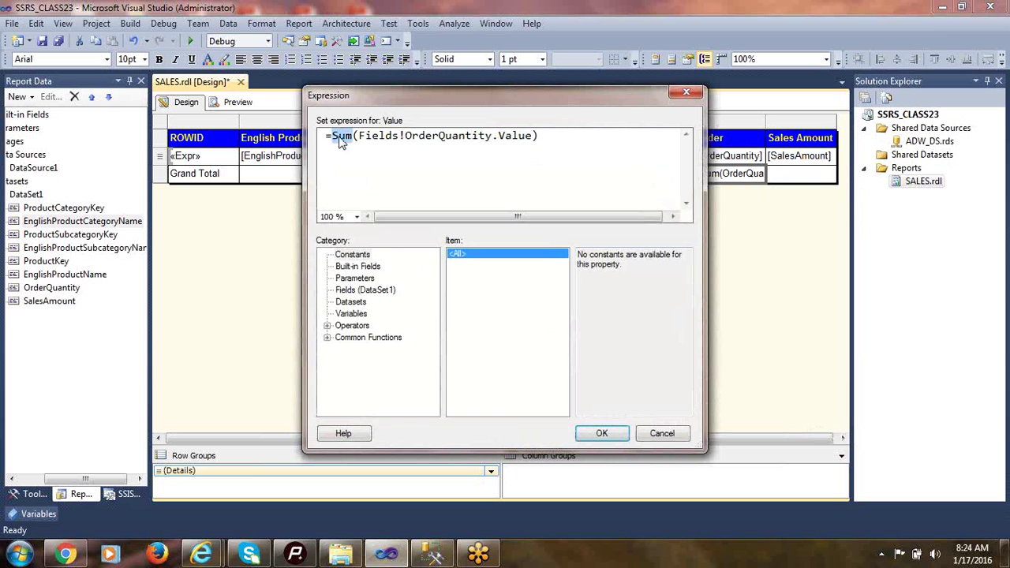
# - Rewrite the Order Quantity total's expression as =Sum(Fields!OrderQuantity.Value), taking the OrderQuantity field from DataSet1
pyautogui.hotkey('ctrl', 'a')
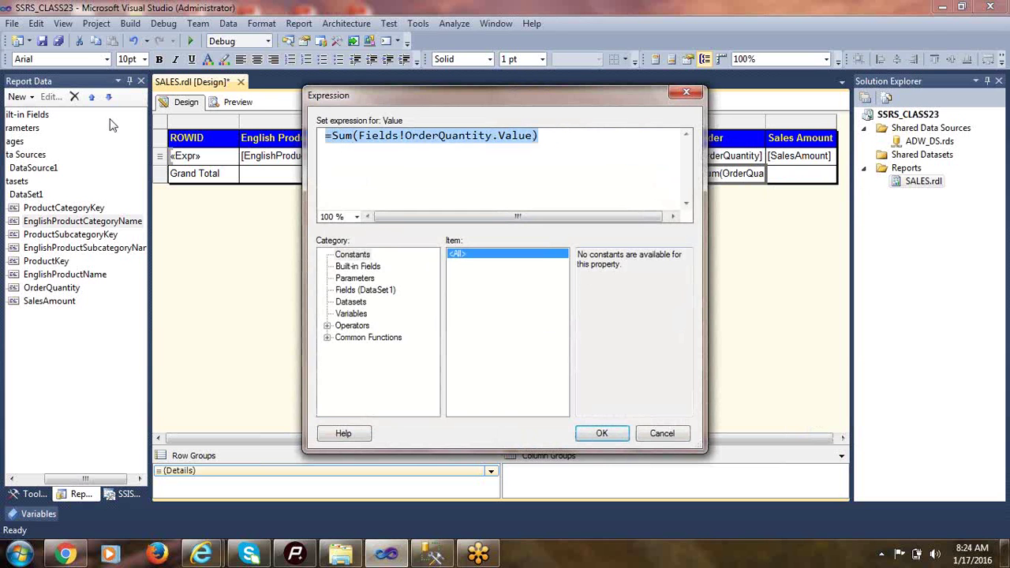
pyautogui.write('=Sum(')
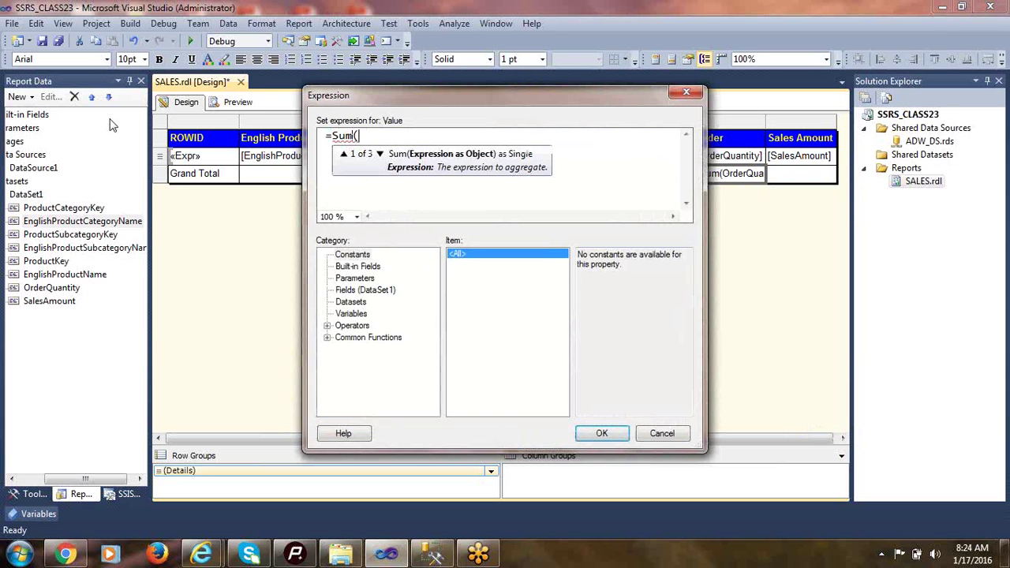
pyautogui.click(355, 291)
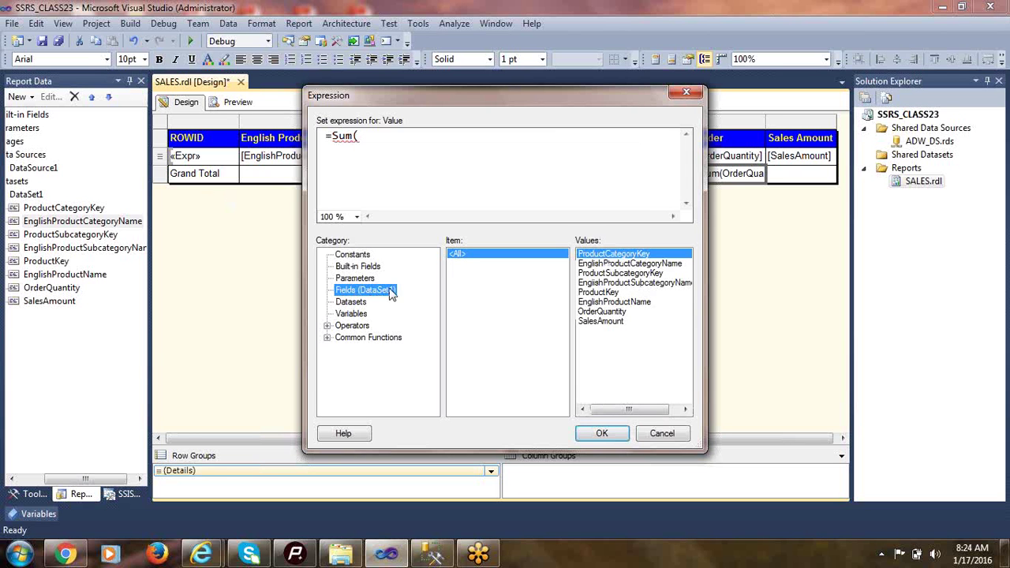
pyautogui.click(603, 312)
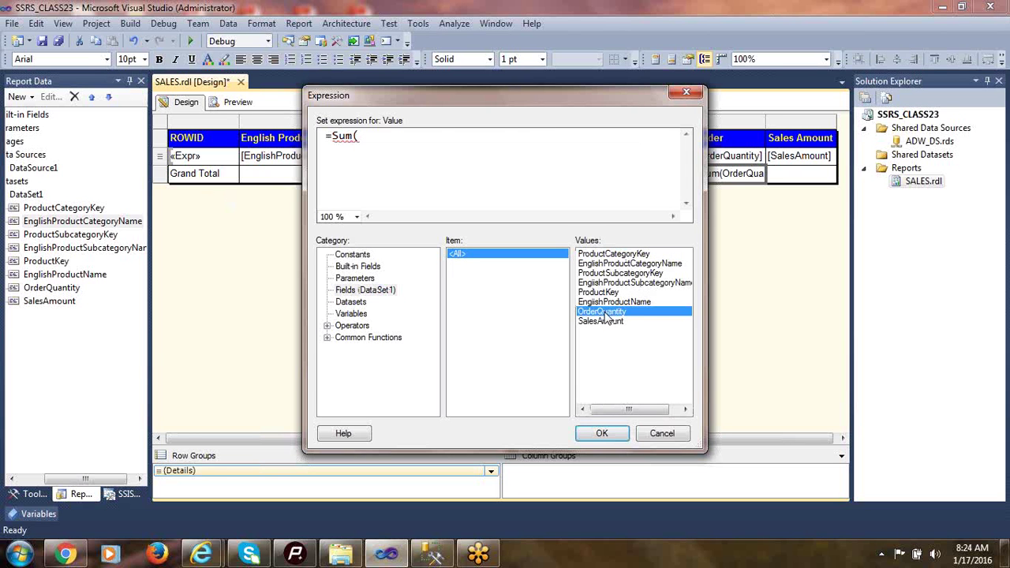
pyautogui.doubleClick(604, 313)
pyautogui.write(')')
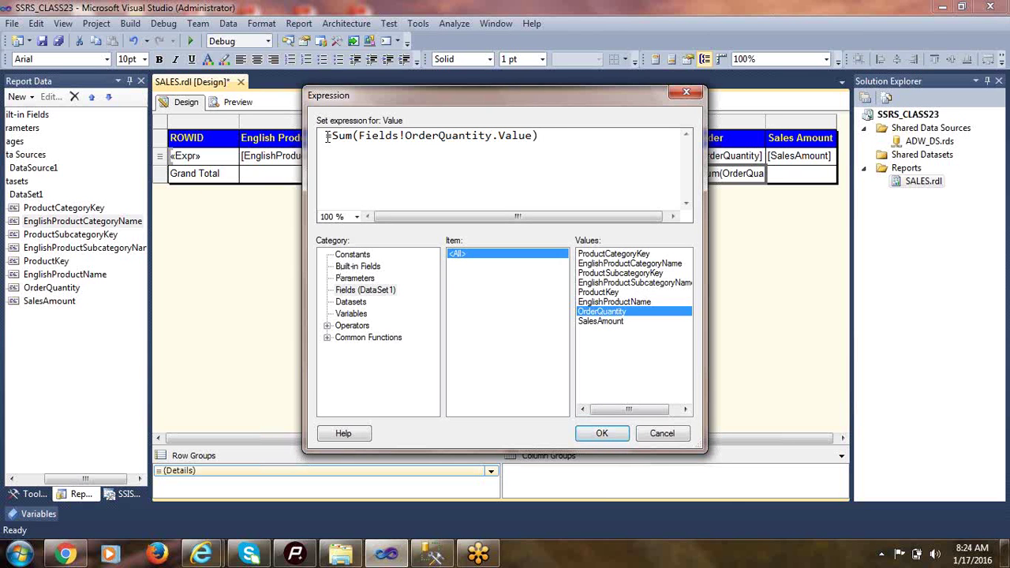
# - Look up the Sum function among the common aggregate functions and accept the Order Quantity total's expression
pyautogui.click(327, 337)
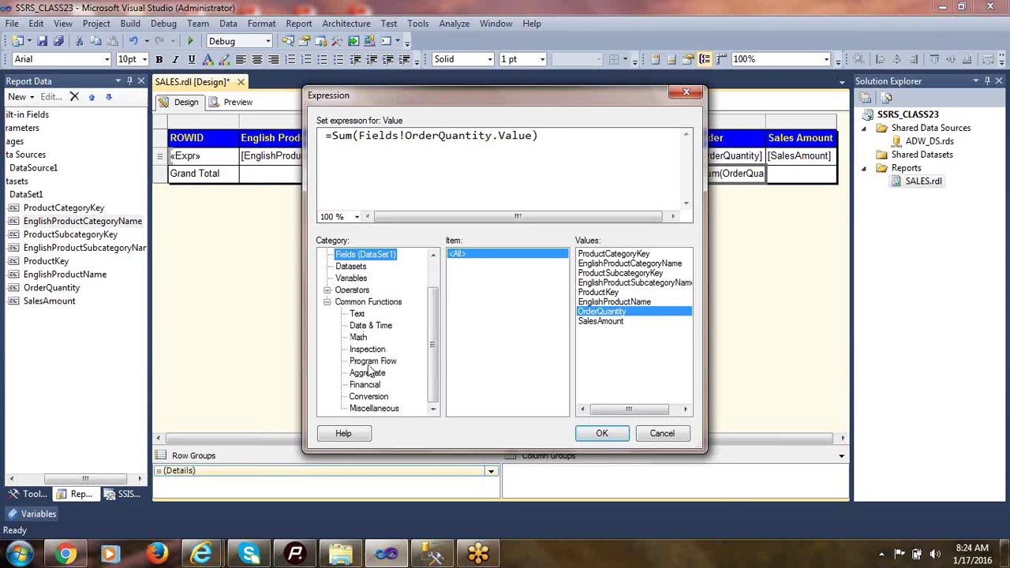
pyautogui.click(373, 360)
pyautogui.click(367, 350)
pyautogui.click(368, 372)
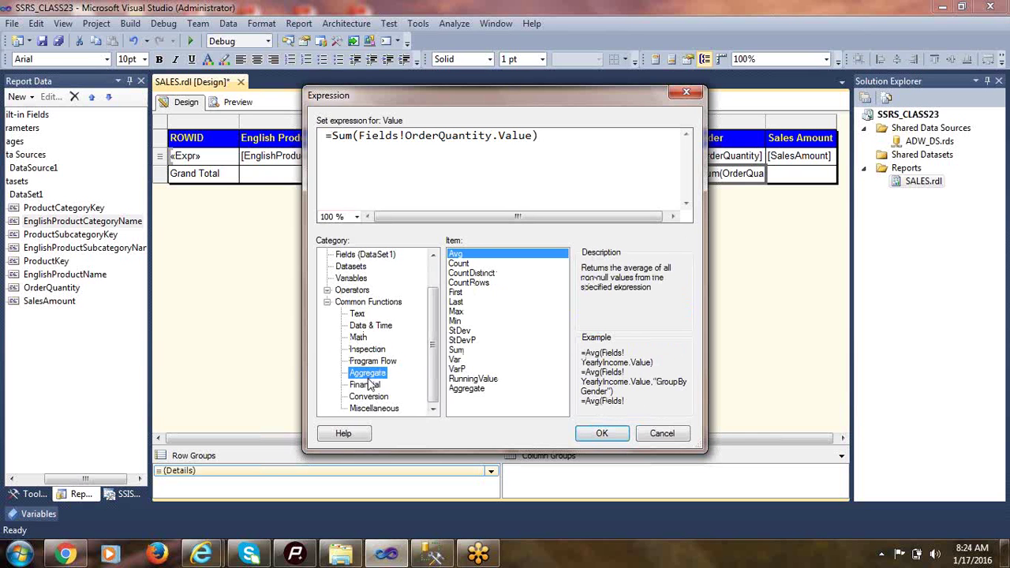
pyautogui.click(456, 351)
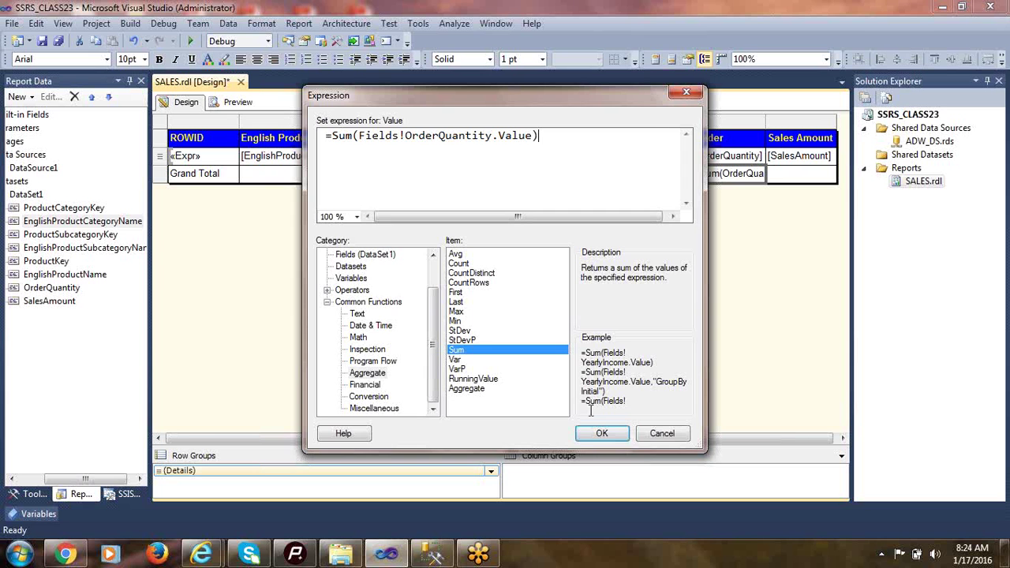
pyautogui.click(602, 434)
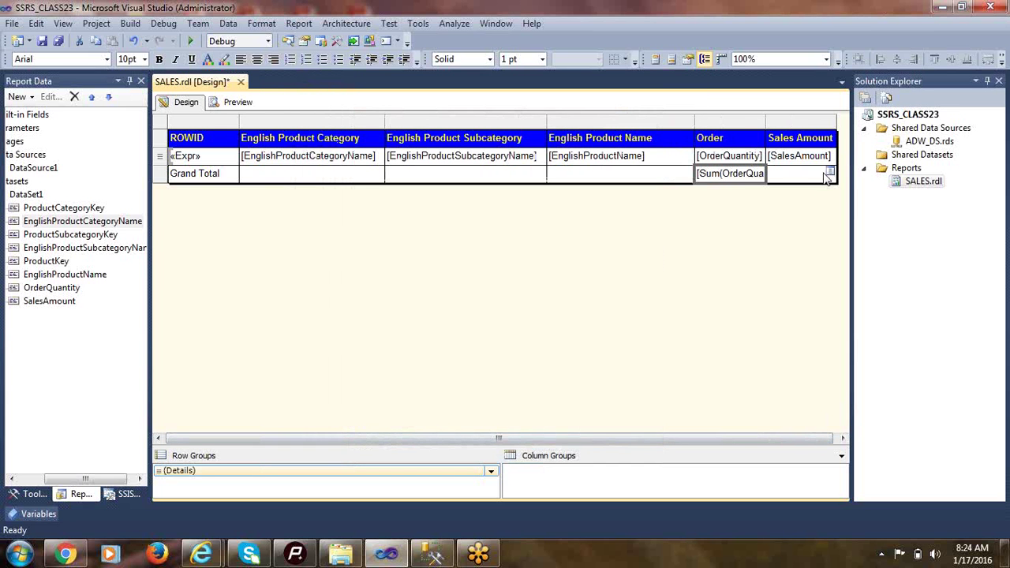
# - Add the SalesAmount total to the Grand Total row's Sales Amount cell and make the whole row bold
pyautogui.click(829, 172)
pyautogui.click(865, 299)
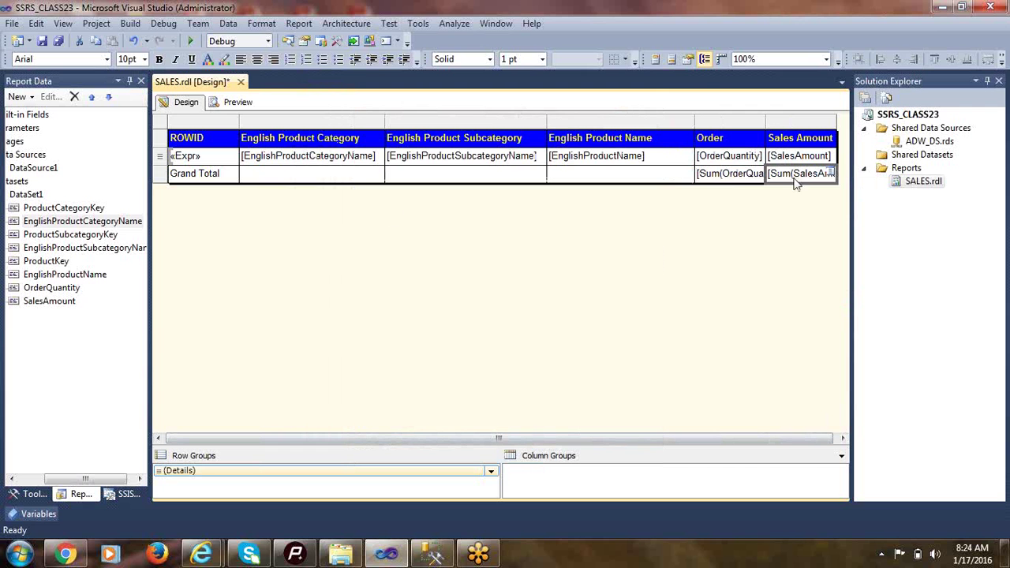
pyautogui.click(161, 174)
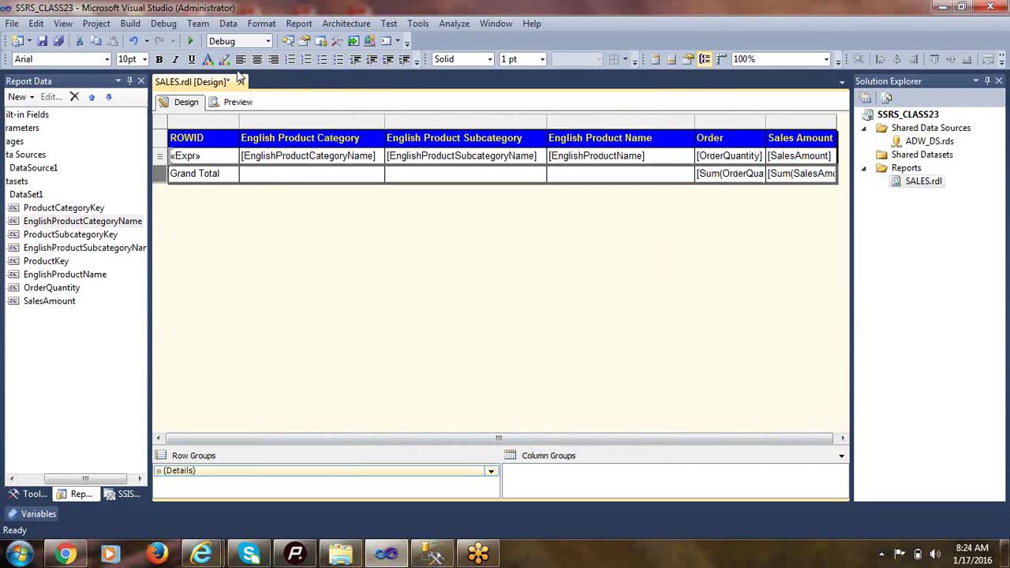
pyautogui.click(159, 59)
pyautogui.click(311, 347)
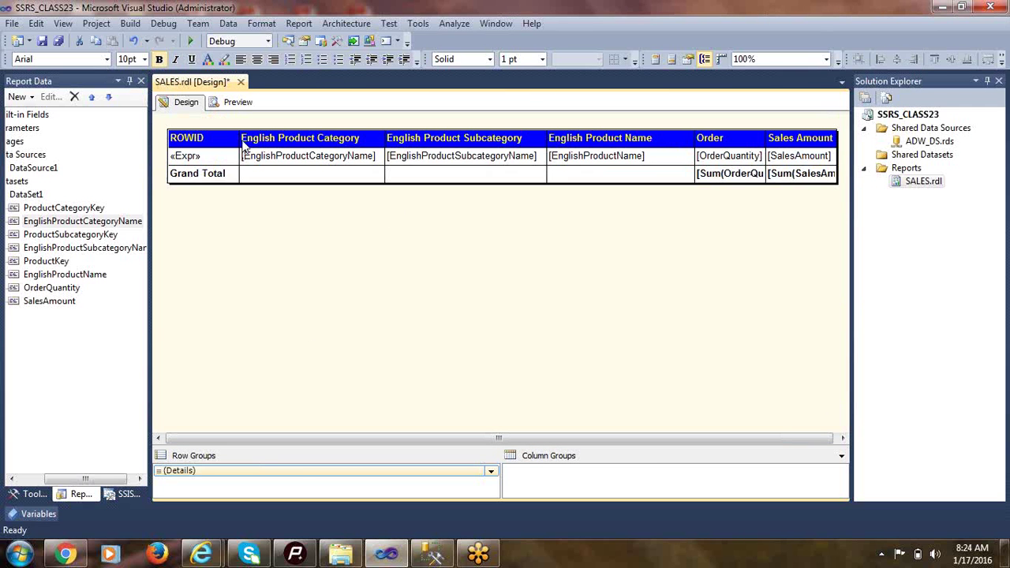
# - Preview the report and check the Grand Total row at the end of the last page
pyautogui.click(235, 102)
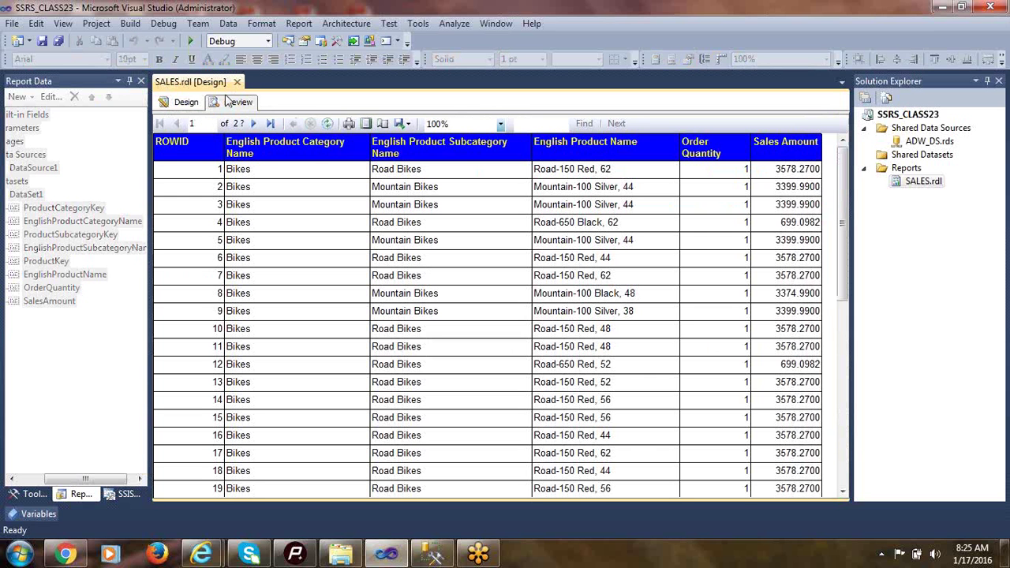
pyautogui.click(271, 126)
pyautogui.scroll(-5, 351, 331)
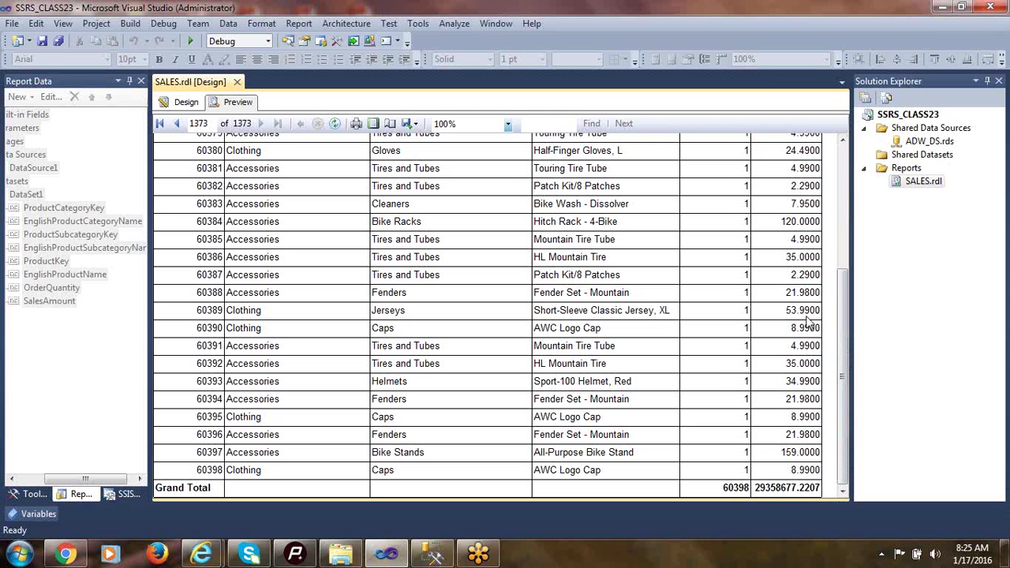
# - Back in the report design, format the detail row's OrderQuantity cell as Number with 0 decimal places and a 1000 separator
pyautogui.click(196, 106)
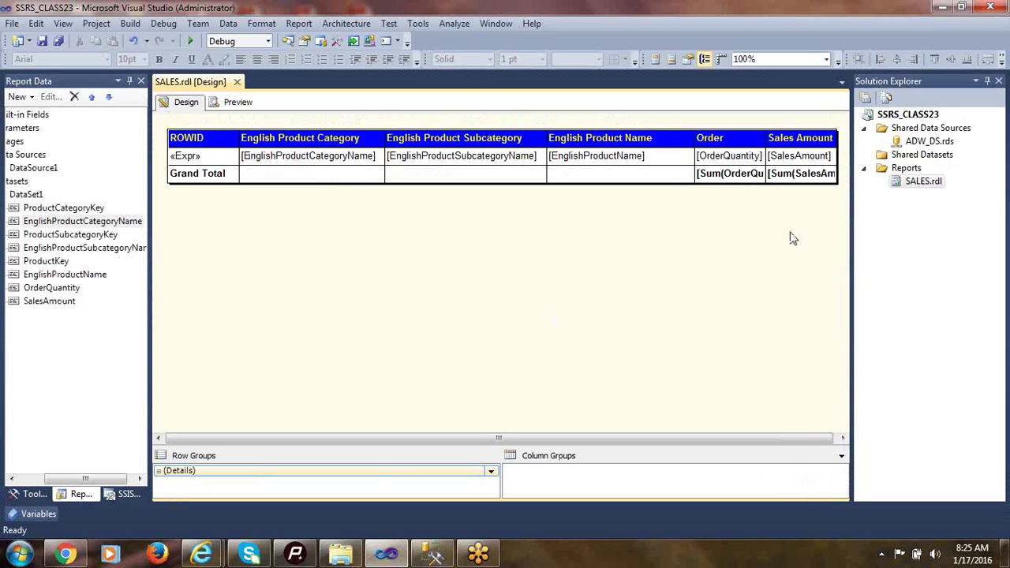
pyautogui.rightClick(750, 167)
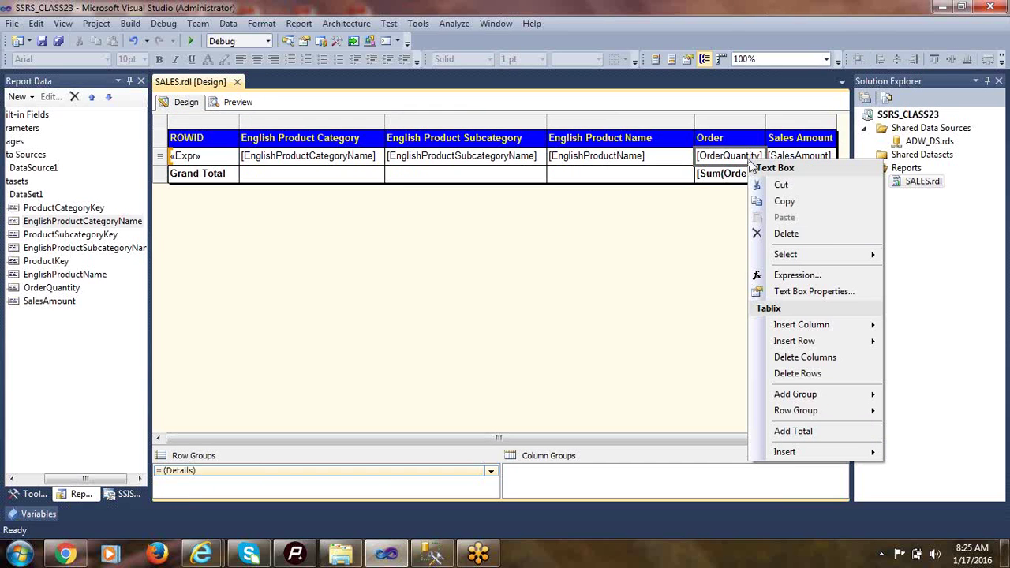
pyautogui.click(801, 292)
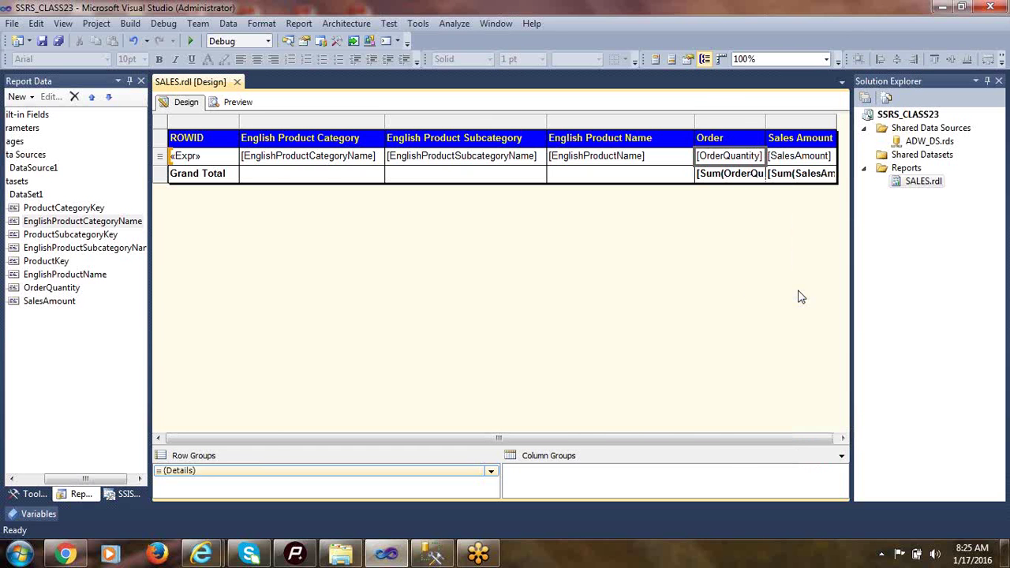
pyautogui.click(331, 130)
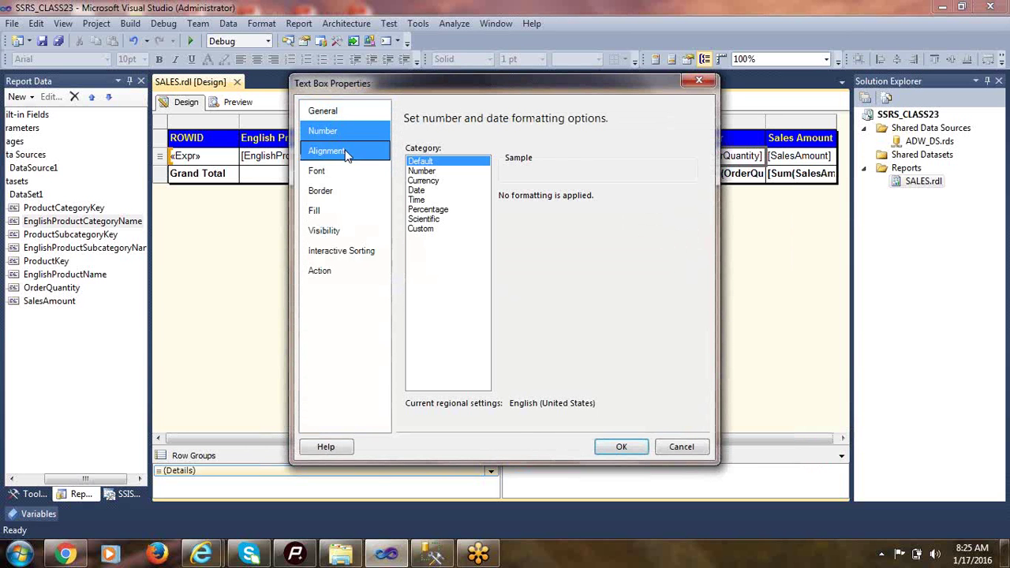
pyautogui.click(421, 171)
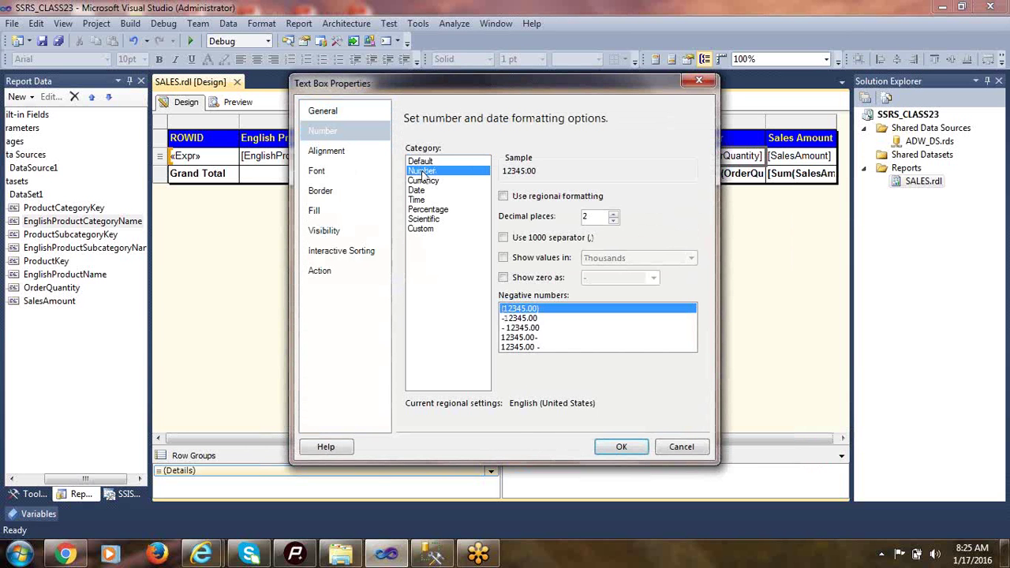
pyautogui.doubleClick(587, 217)
pyautogui.write('0')
pyautogui.click(504, 238)
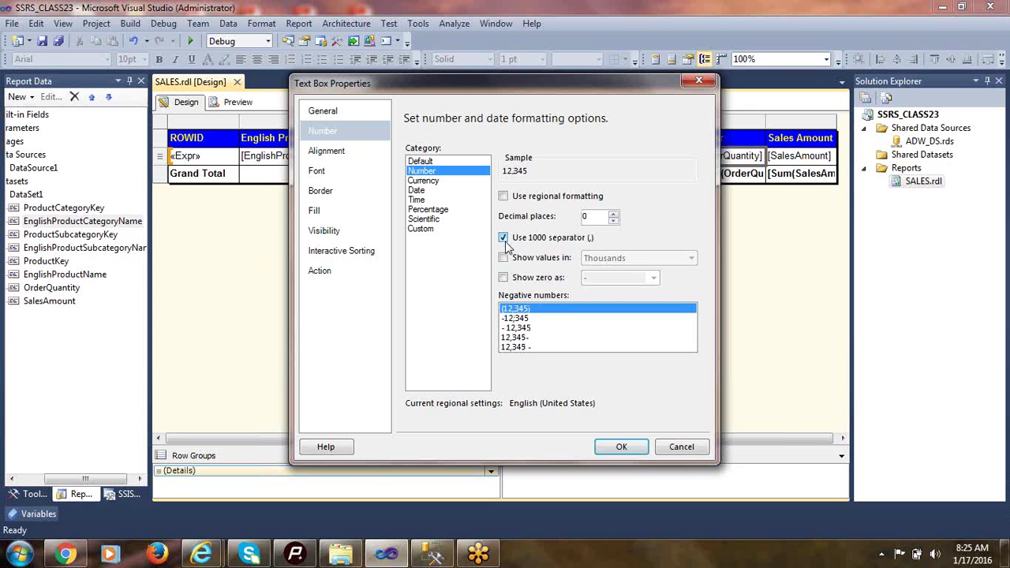
pyautogui.click(619, 450)
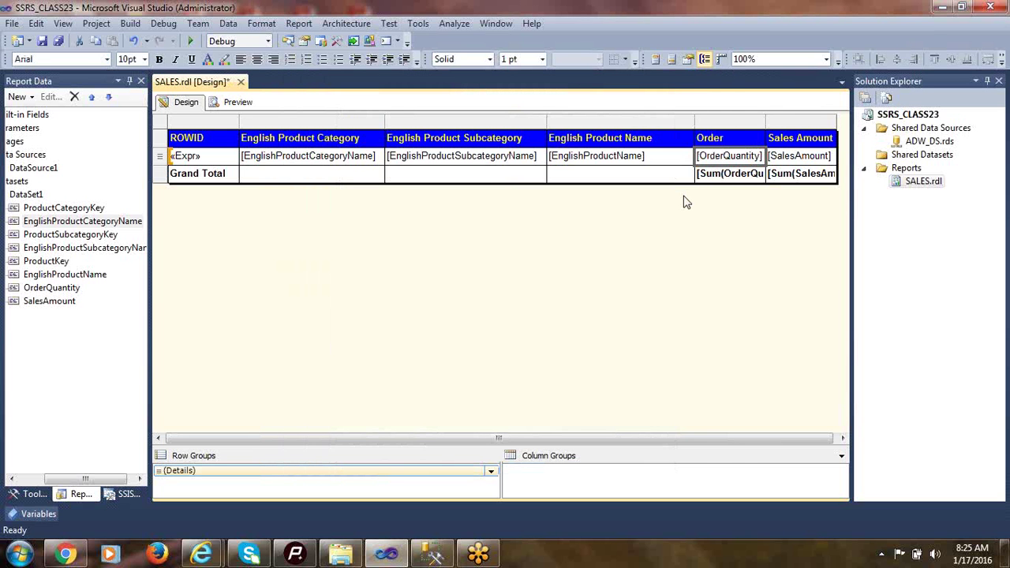
# - Format the detail row's SalesAmount cell as Currency with 2 decimal places, a 1000 separator and the $ English (United States) symbol
pyautogui.rightClick(805, 157)
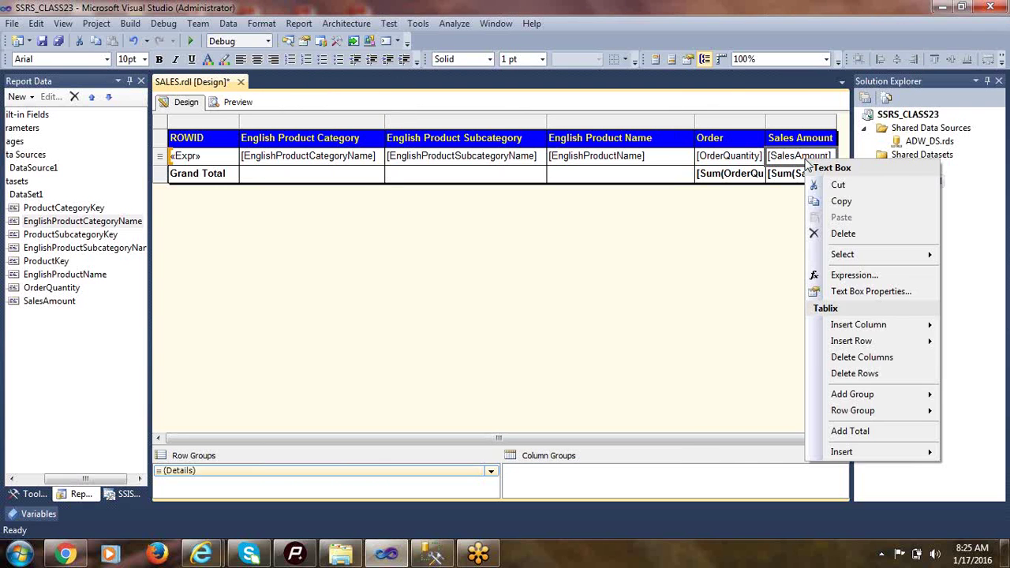
pyautogui.click(867, 292)
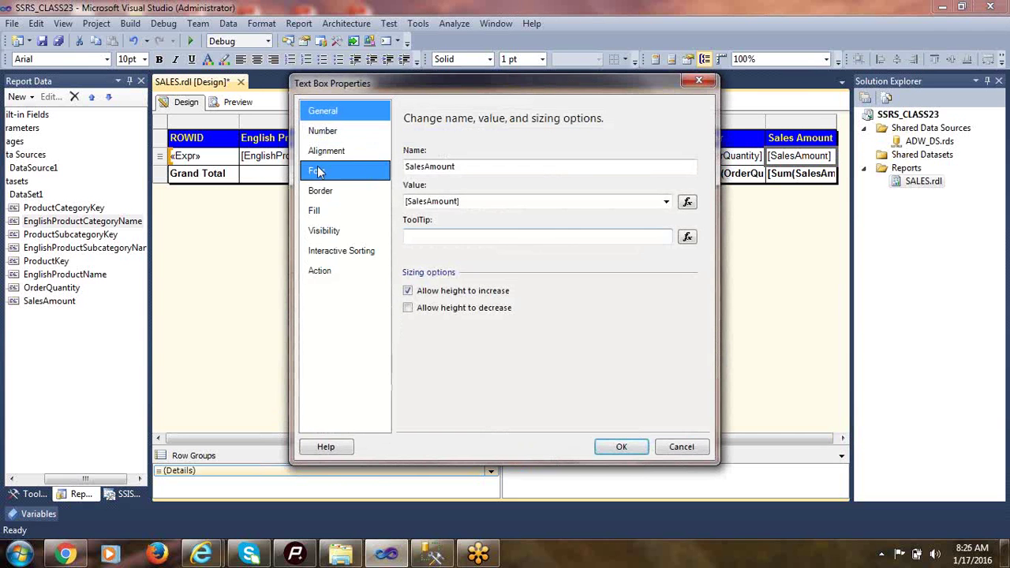
pyautogui.click(326, 134)
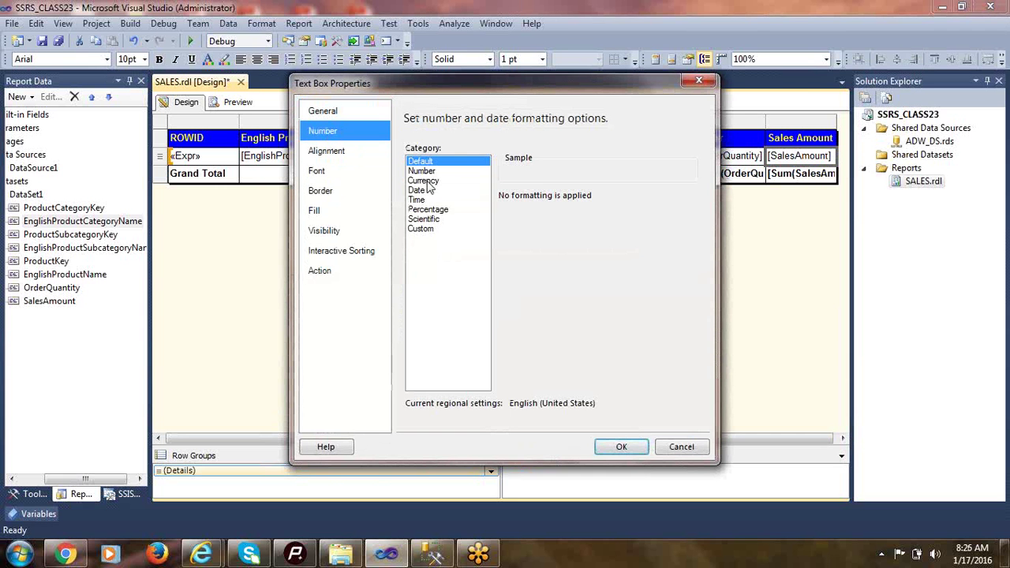
pyautogui.click(427, 180)
pyautogui.moveTo(588, 198); pyautogui.dragTo(571, 197)
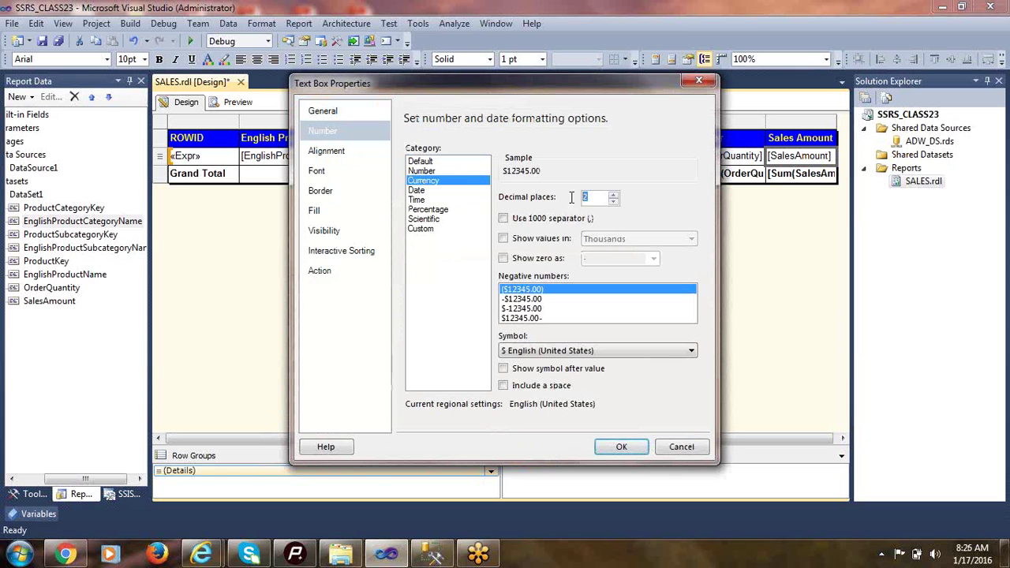
pyautogui.click(503, 219)
pyautogui.click(614, 448)
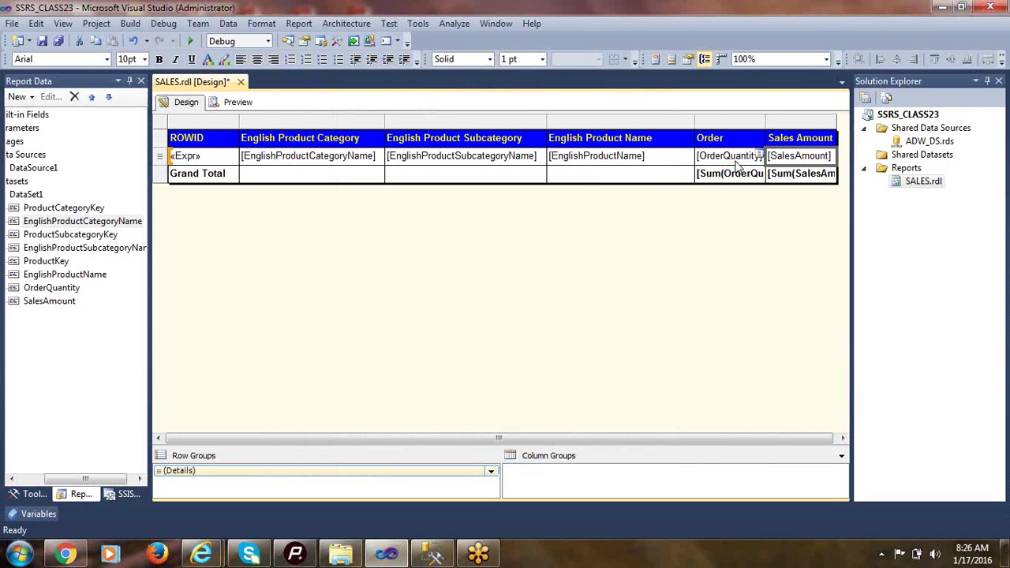
pyautogui.click(161, 157)
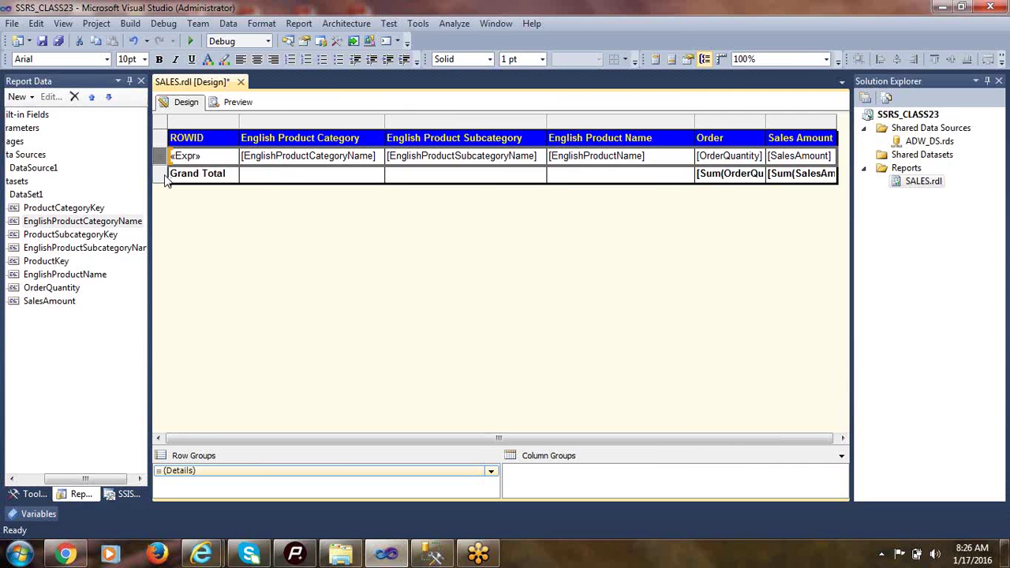
pyautogui.click(162, 177)
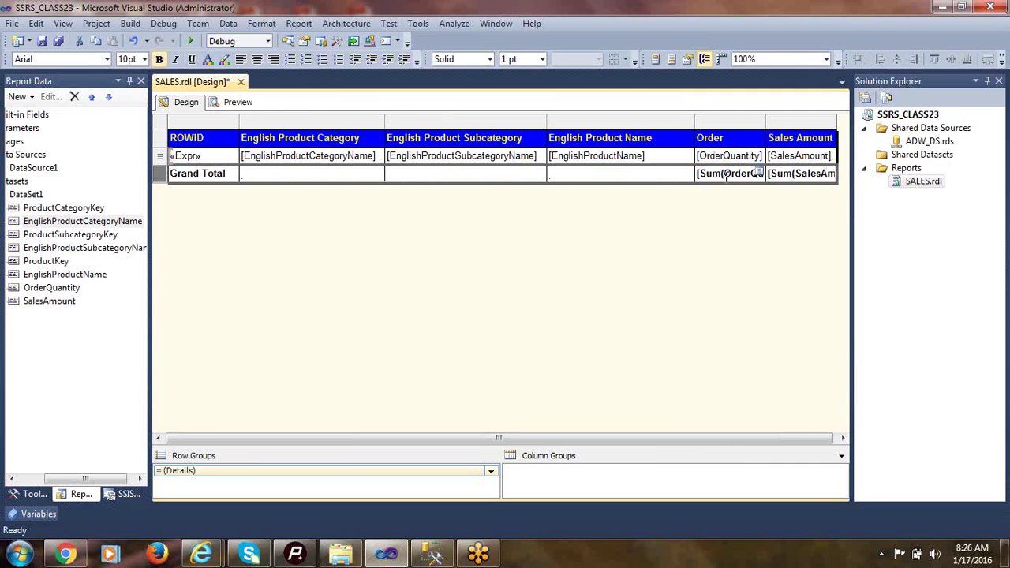
pyautogui.click(789, 175)
# - Preview the report, check the number formats down to the Grand Total row on the last page, and return to the design
pyautogui.click(236, 103)
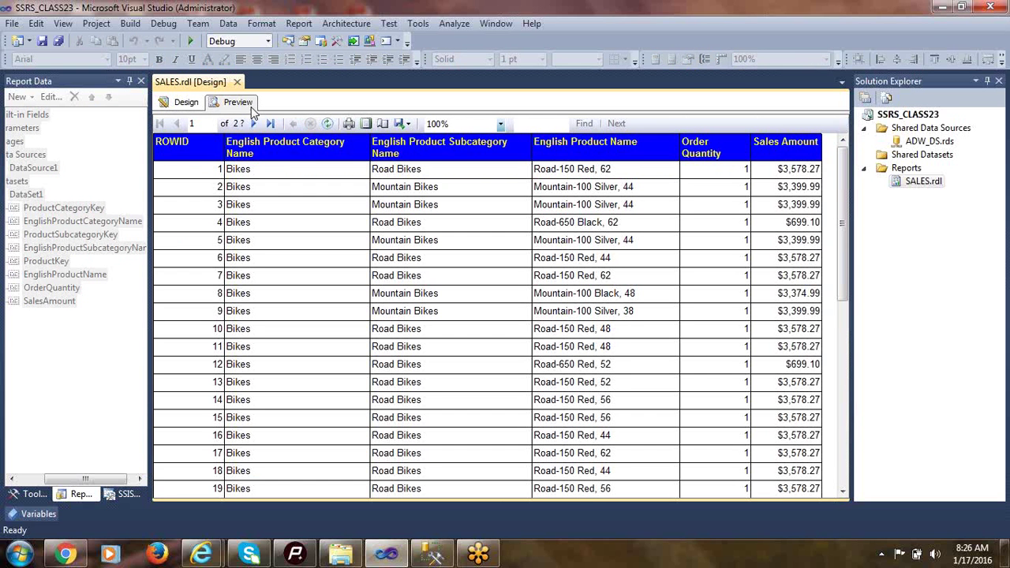
pyautogui.click(270, 123)
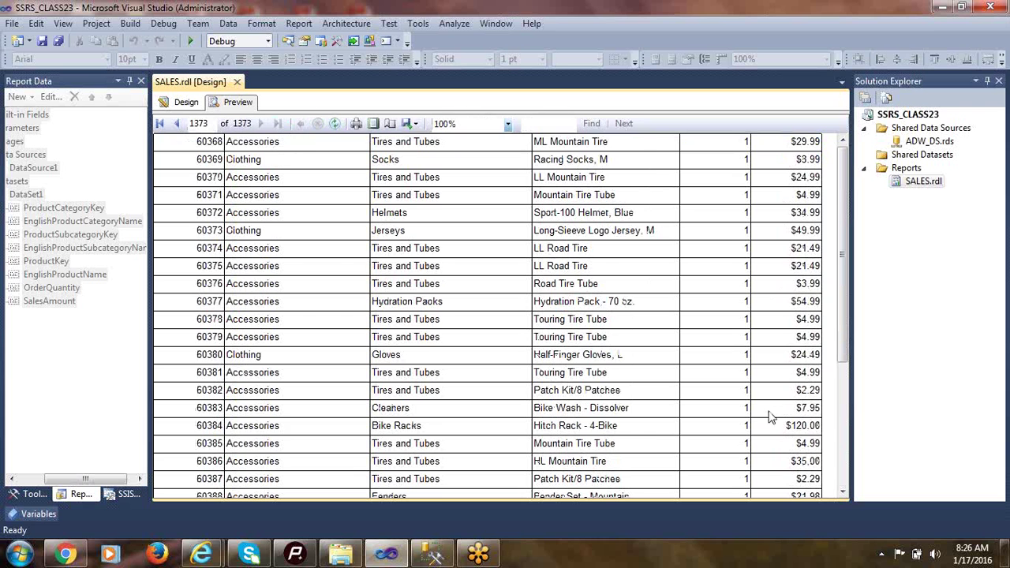
pyautogui.scroll(-4, 771, 418)
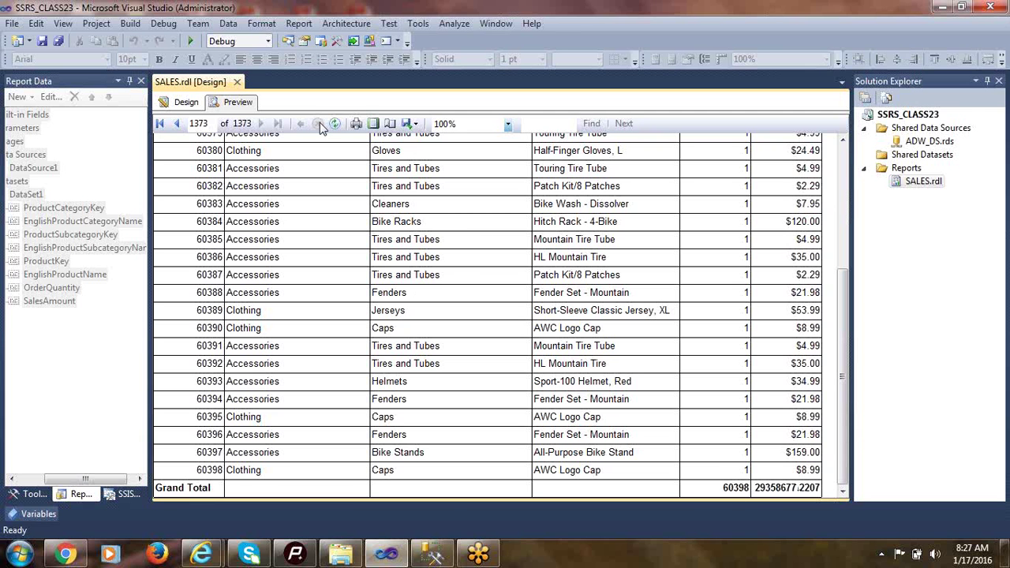
pyautogui.click(186, 102)
pyautogui.click(199, 138)
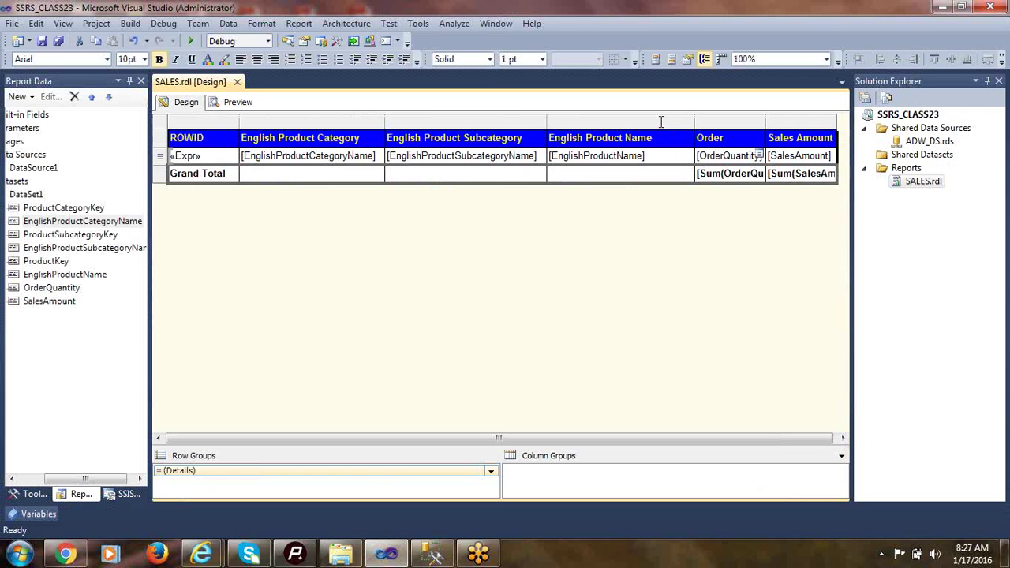
pyautogui.rightClick(747, 182)
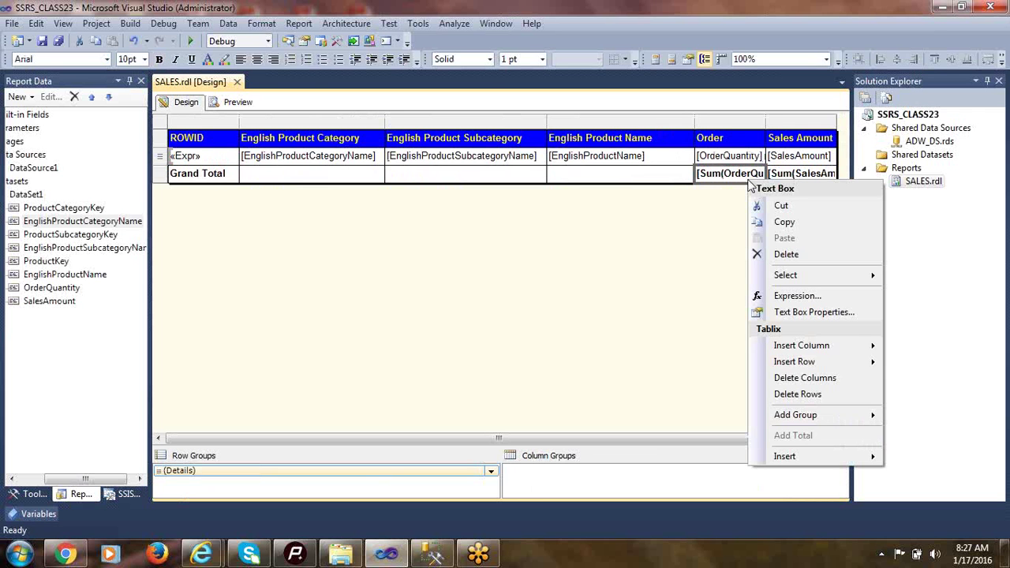
pyautogui.click(795, 313)
pyautogui.click(327, 131)
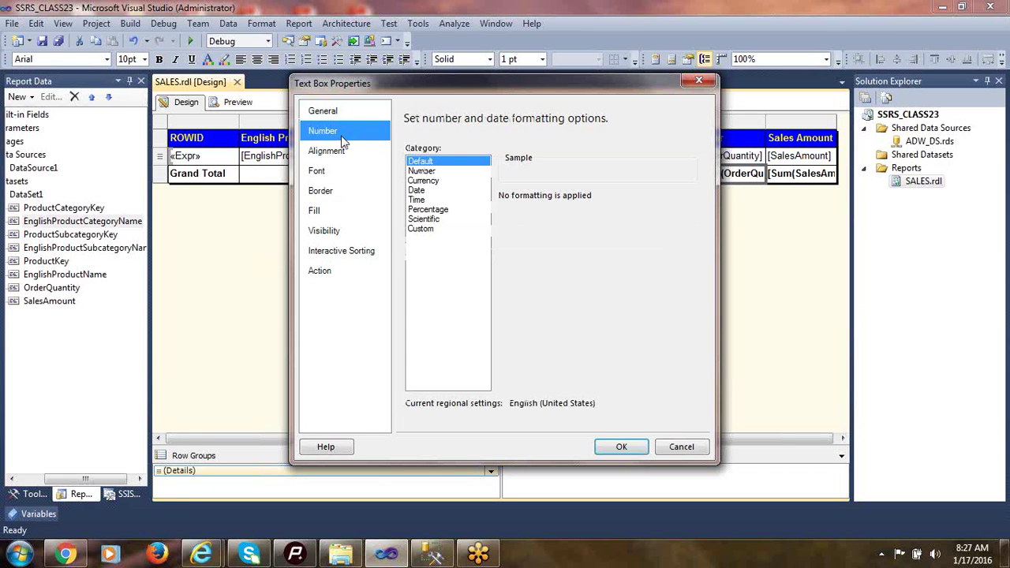
pyautogui.click(699, 80)
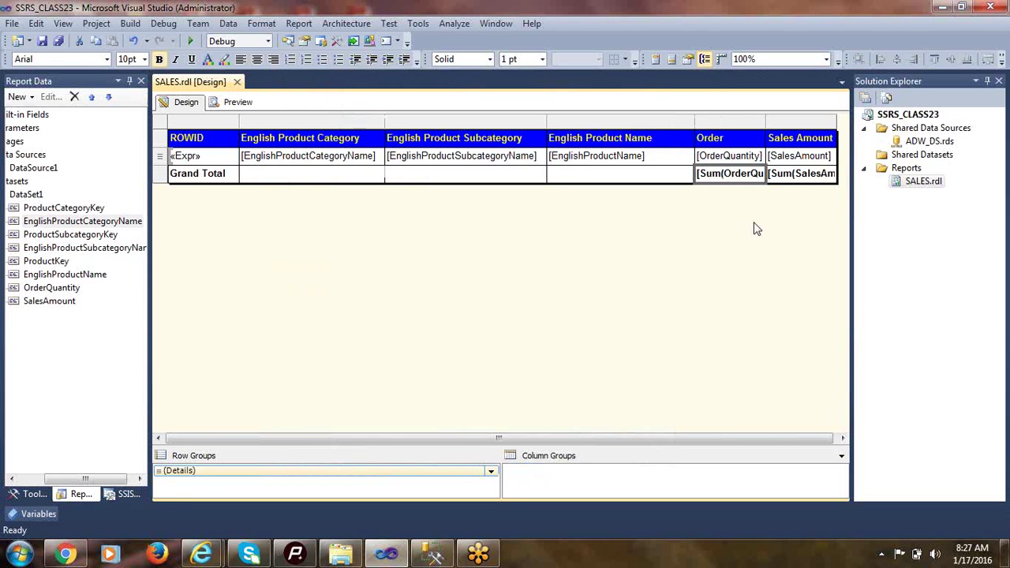
# - Copy the Format property string #,0;(#,0) from the detail row's OrderQuantity text box
pyautogui.click(740, 162)
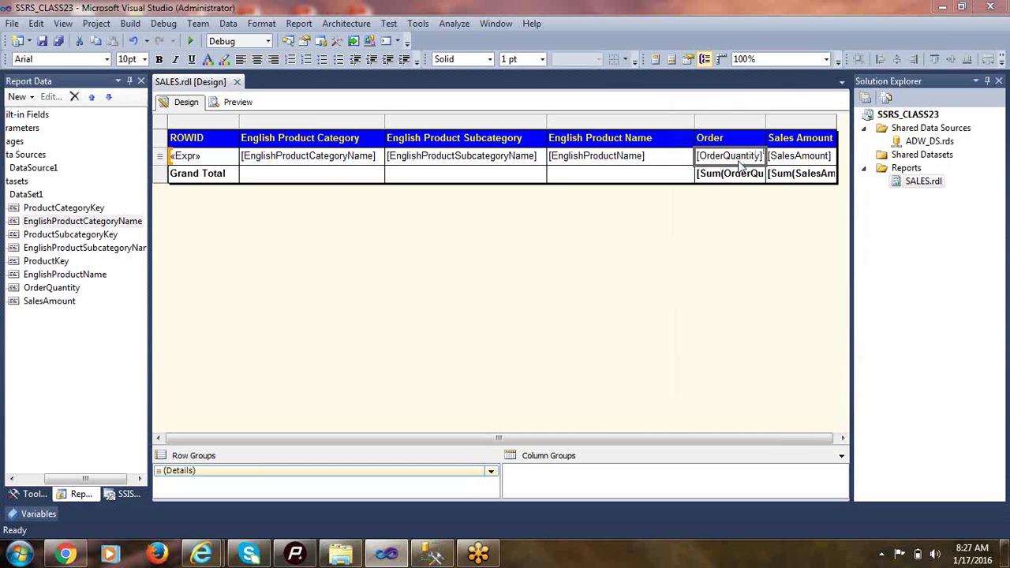
pyautogui.press('F4')
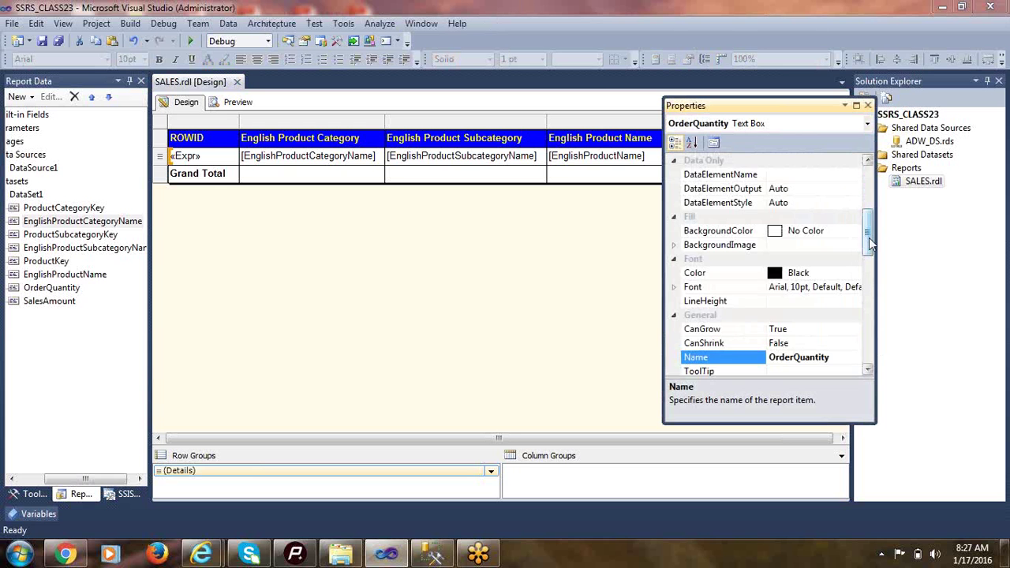
pyautogui.moveTo(869, 238); pyautogui.dragTo(866, 313)
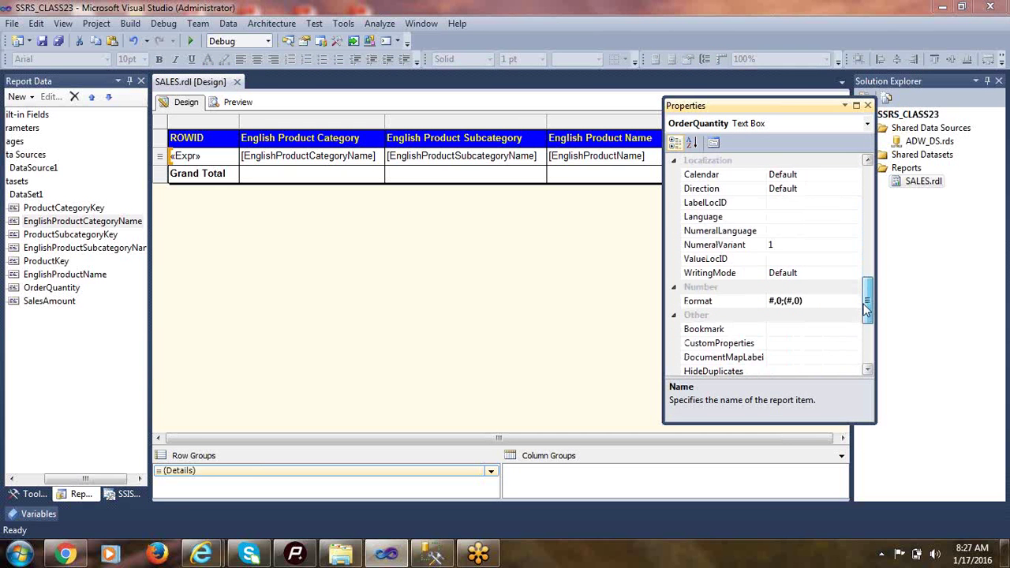
pyautogui.click(730, 302)
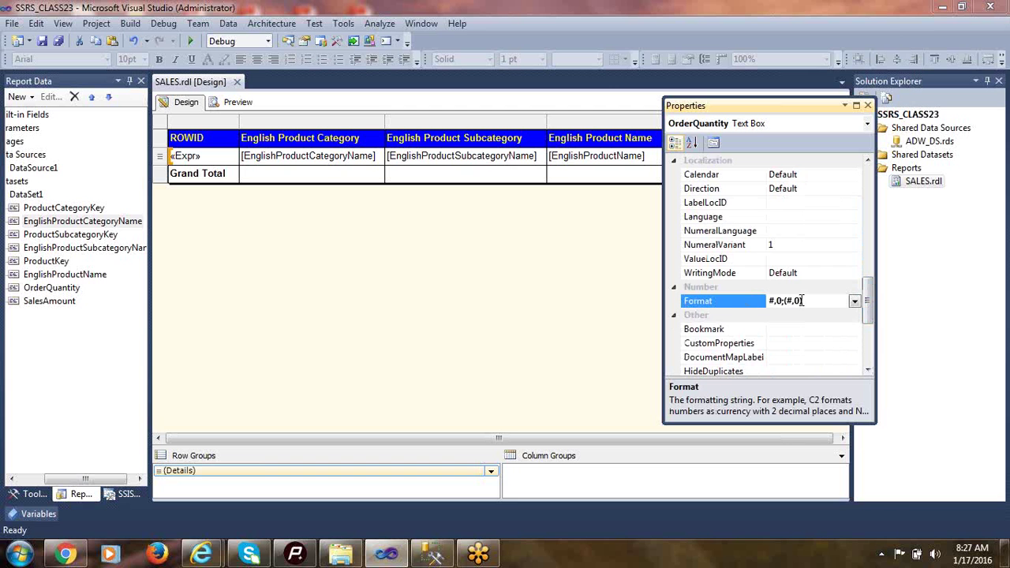
pyautogui.click(756, 308)
pyautogui.press('super+c')
pyautogui.rightClick(788, 305)
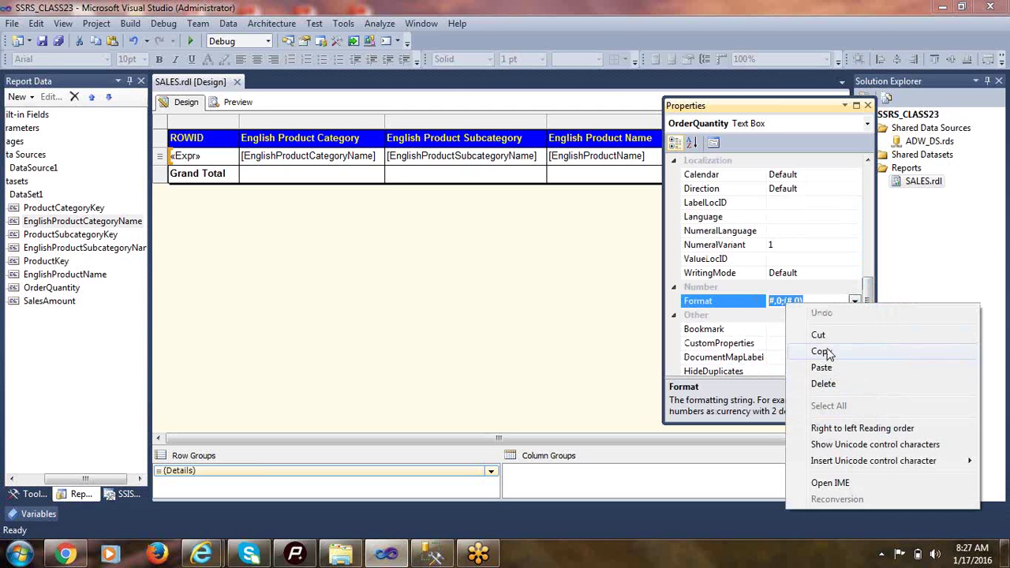
pyautogui.click(823, 353)
# - Paste the copied format #,0;(#,0) into the Format property of the Grand Total row's Sum(OrderQuantity) text box
pyautogui.moveTo(797, 110); pyautogui.dragTo(927, 117)
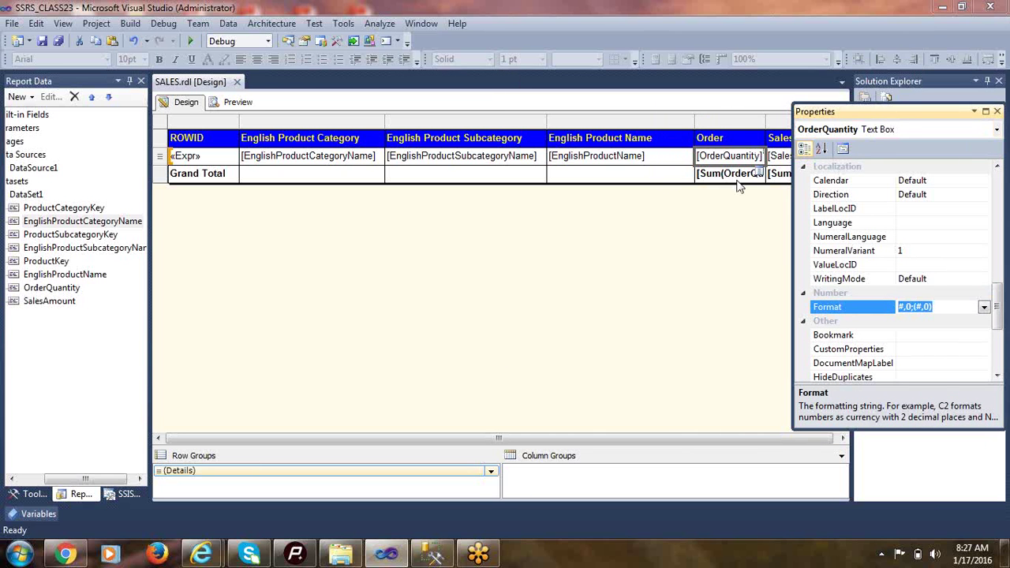
pyautogui.click(735, 179)
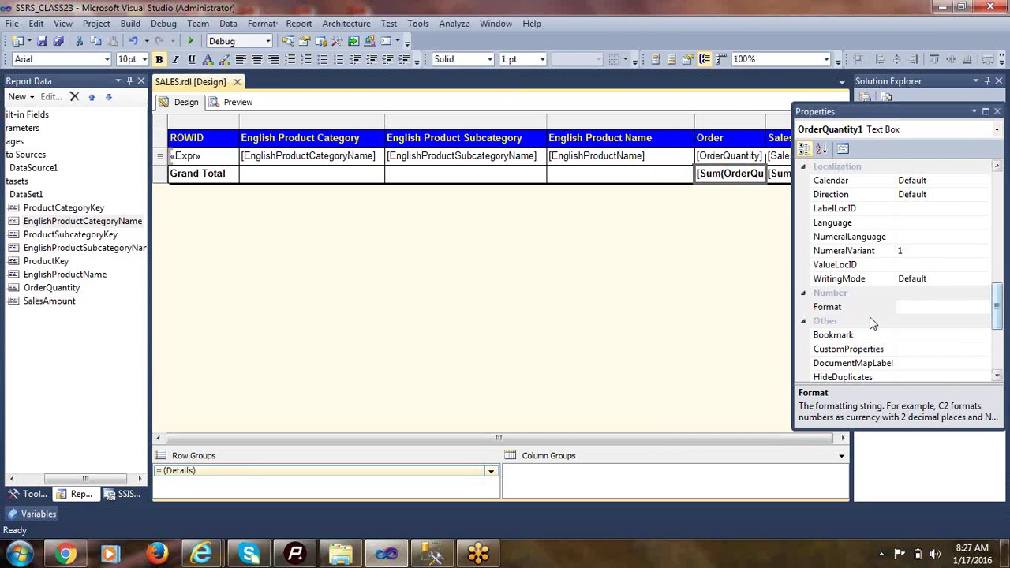
pyautogui.click(843, 308)
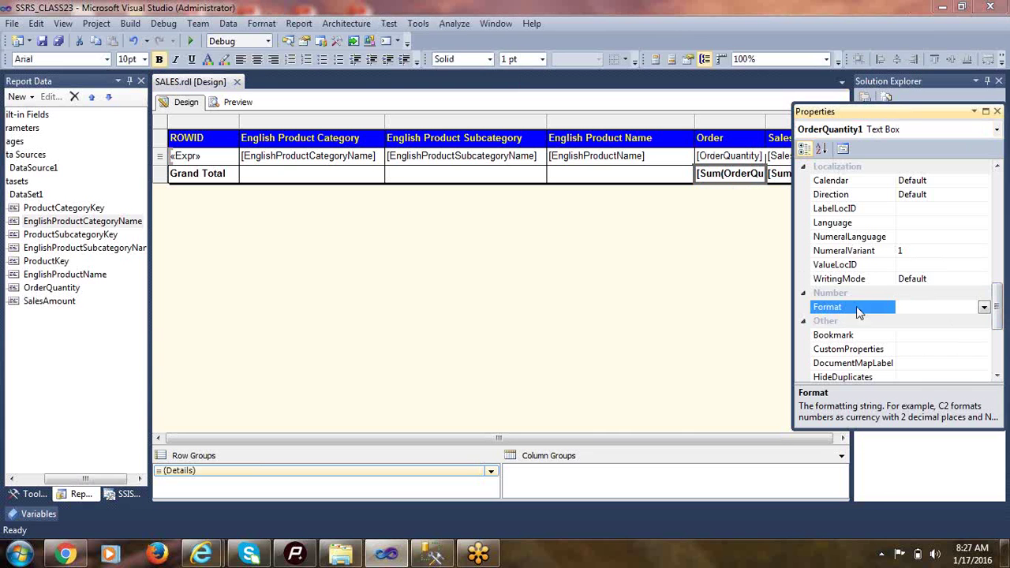
pyautogui.rightClick(921, 307)
pyautogui.click(856, 376)
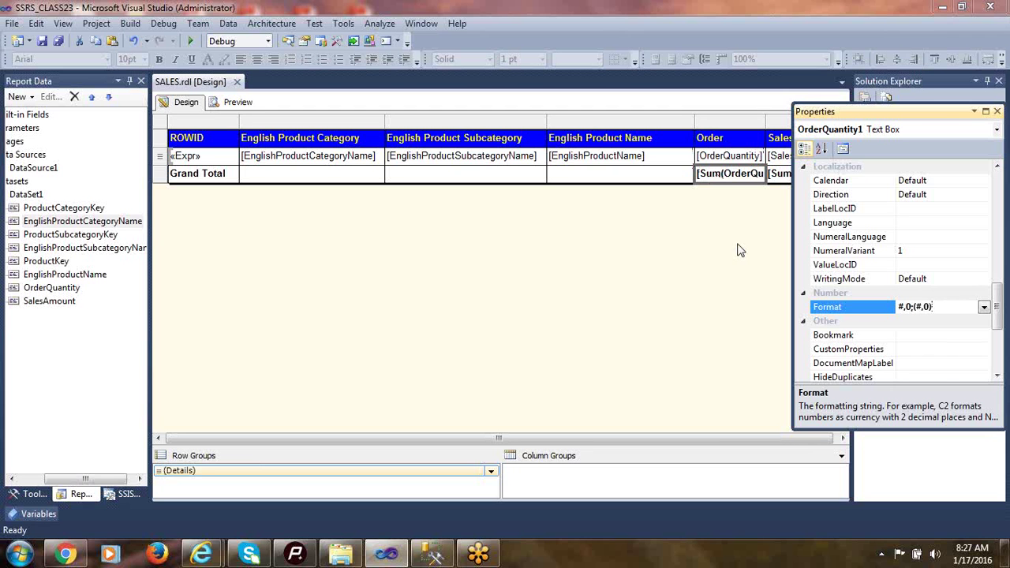
# - Copy the currency Format property string '$'#,0.00;('$'#,0.00) from the detail row's SalesAmount text box
pyautogui.click(786, 162)
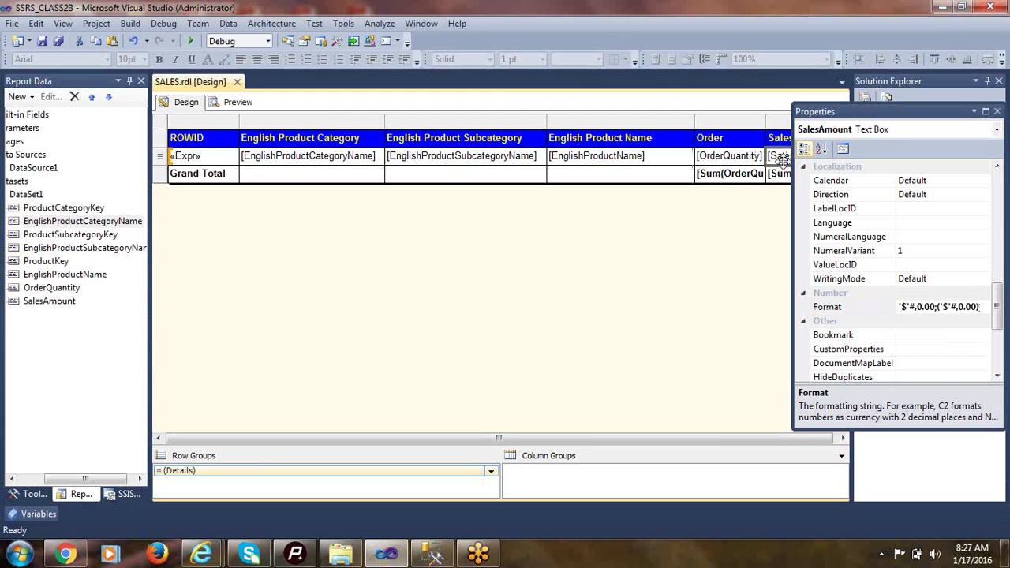
pyautogui.moveTo(843, 117); pyautogui.dragTo(864, 116)
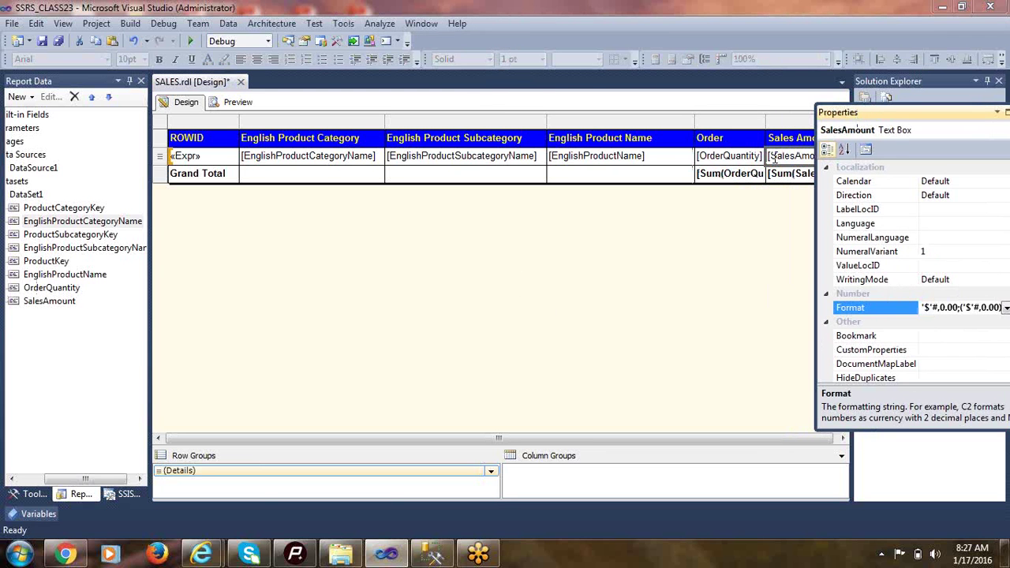
pyautogui.click(946, 308)
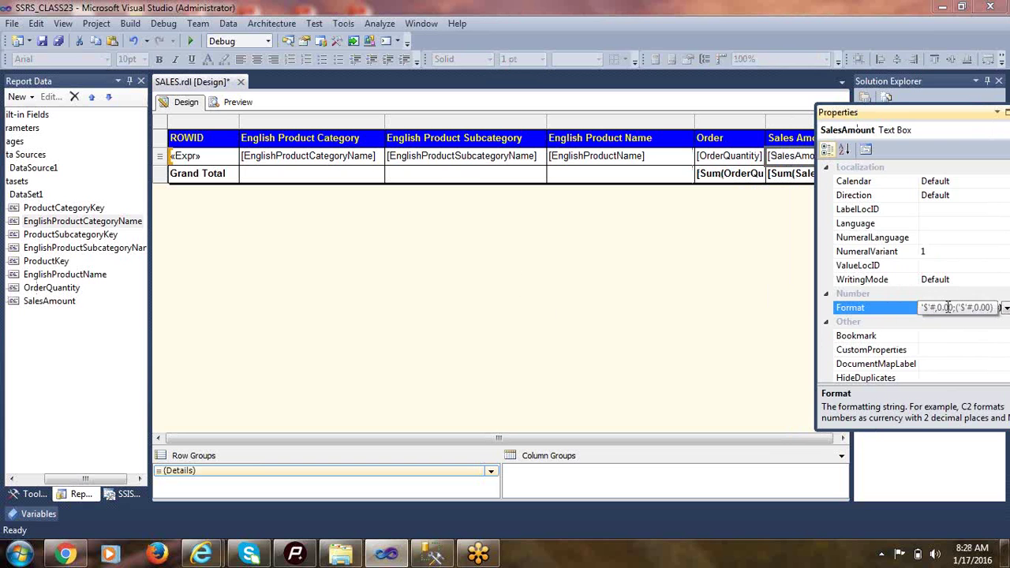
pyautogui.click(945, 307)
pyautogui.hotkey('ctrl', 'a')
pyautogui.hotkey('ctrl', 'c')
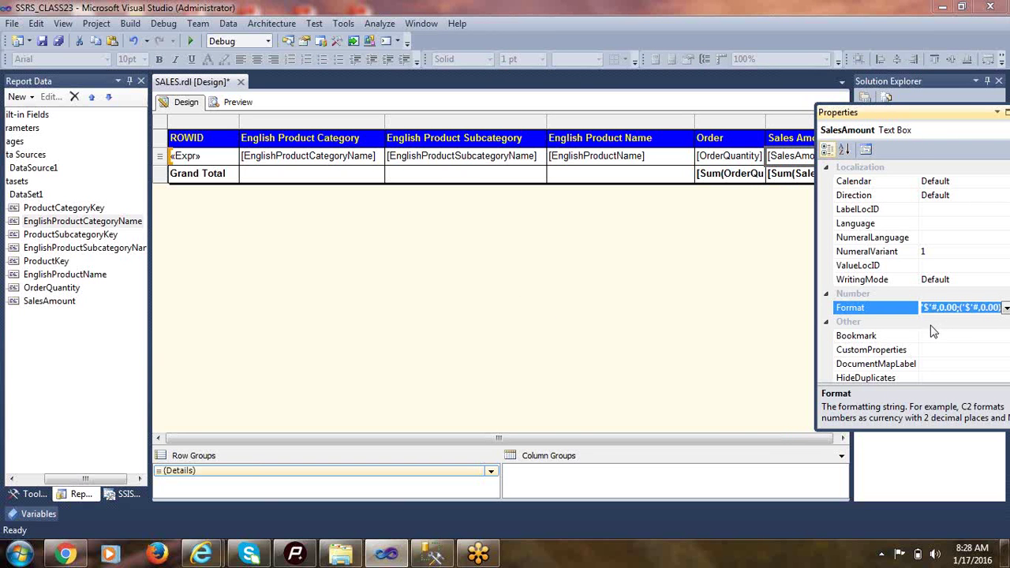
# - Paste the copied format '$'#,0.00;('$'#,0.00) into the Format property of the Grand Total row's Sum(SalesAmount) text box
pyautogui.click(787, 180)
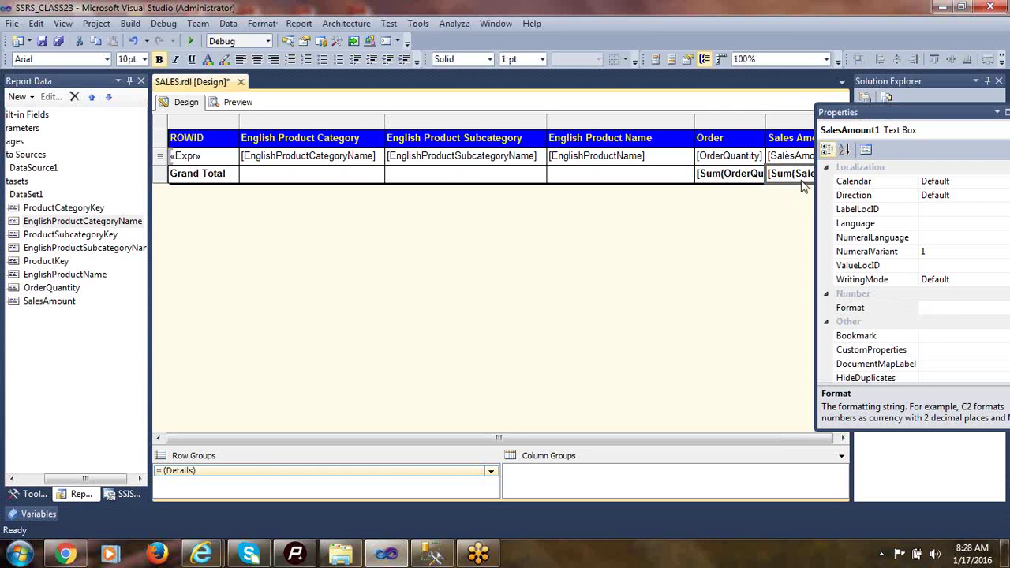
pyautogui.click(938, 309)
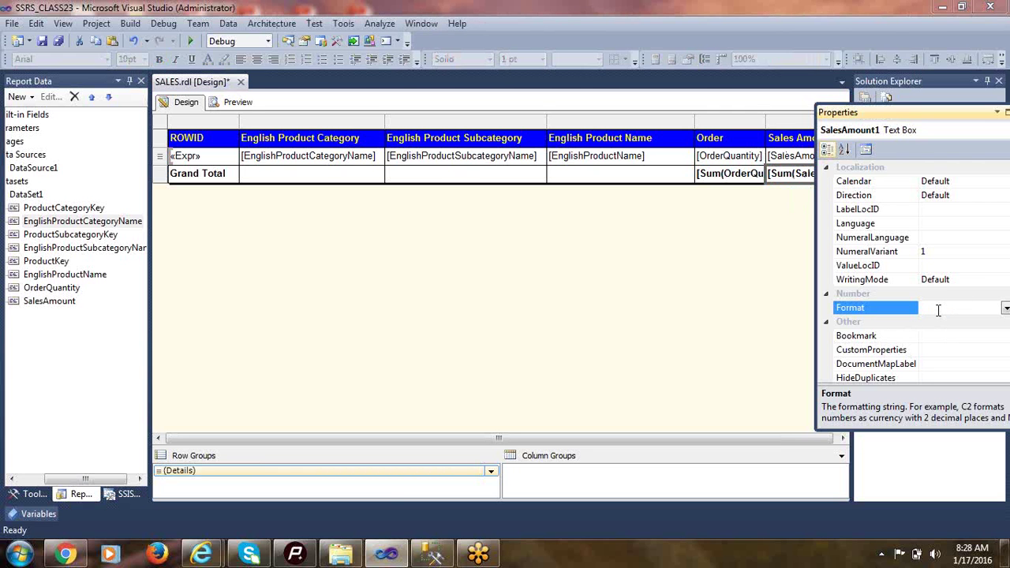
pyautogui.hotkey('ctrl', 'v')
pyautogui.click(626, 272)
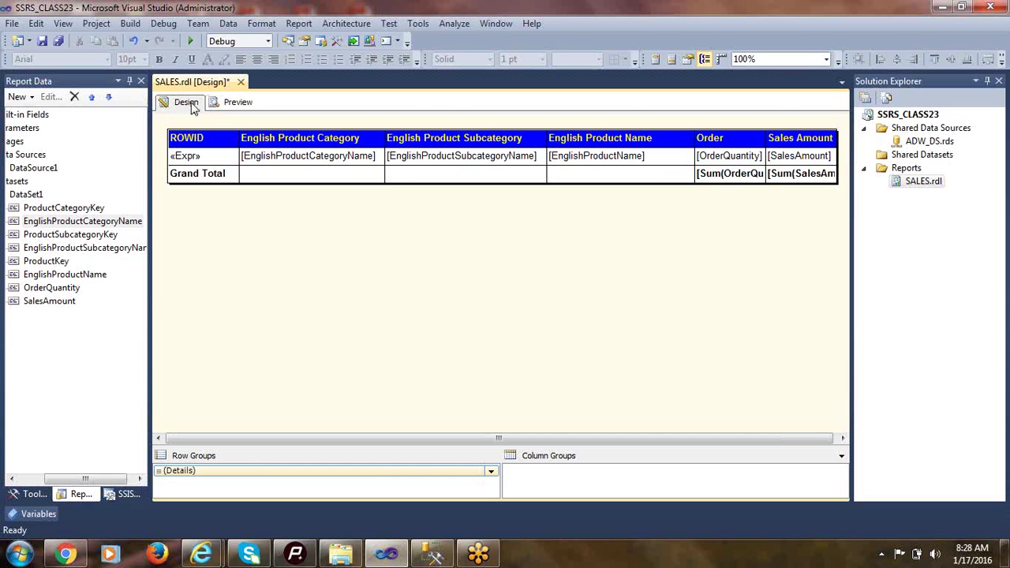
# - Preview the report's last page to check the Grand Total row's formats, and save the report back in the design
pyautogui.click(236, 102)
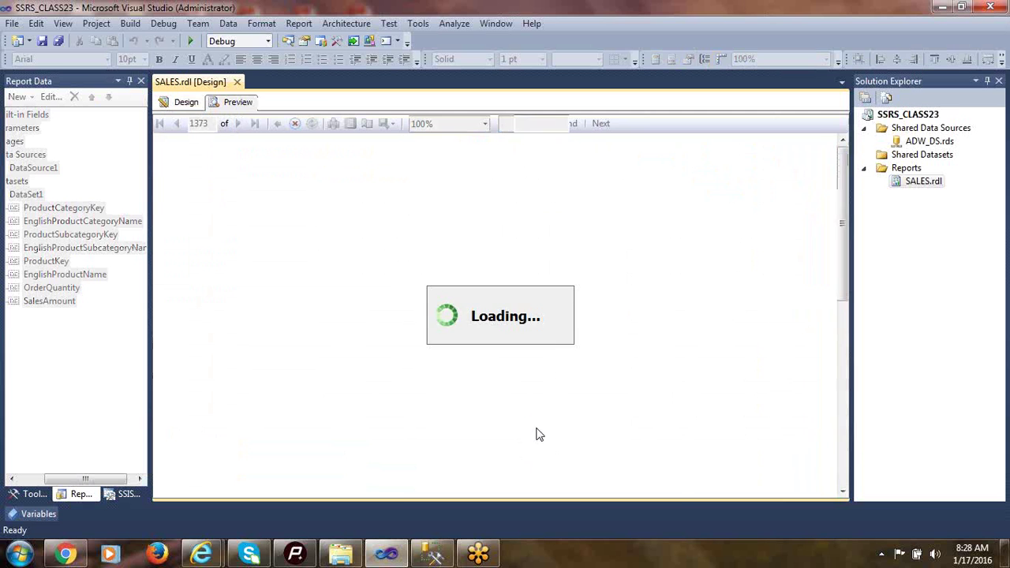
pyautogui.click(270, 123)
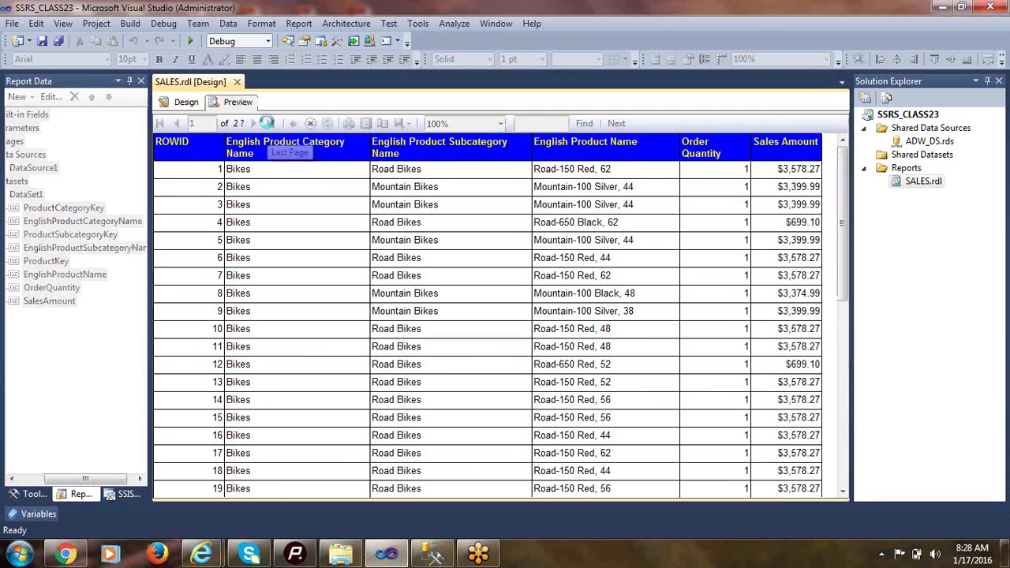
pyautogui.scroll(-5, 472, 343)
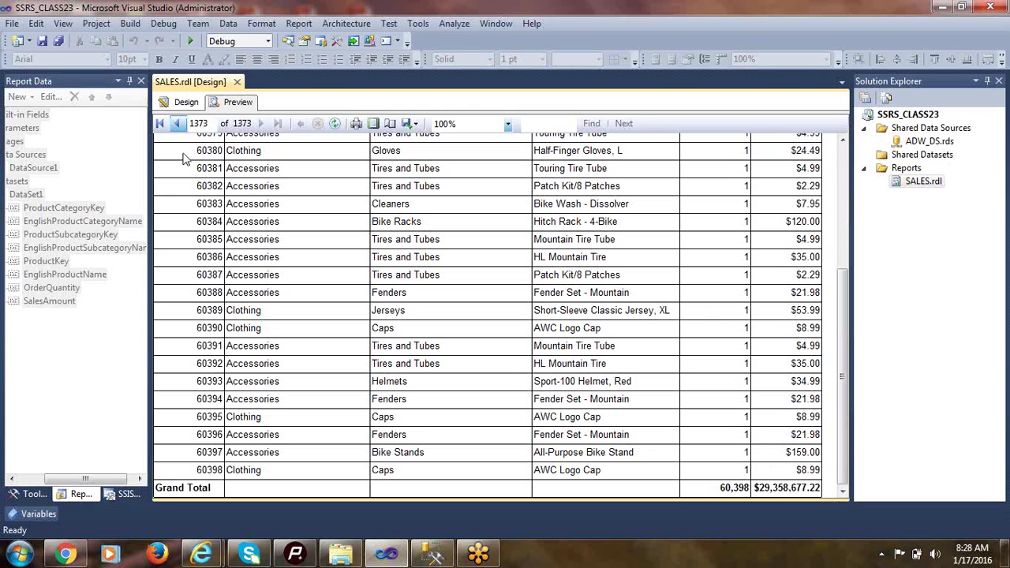
pyautogui.click(183, 104)
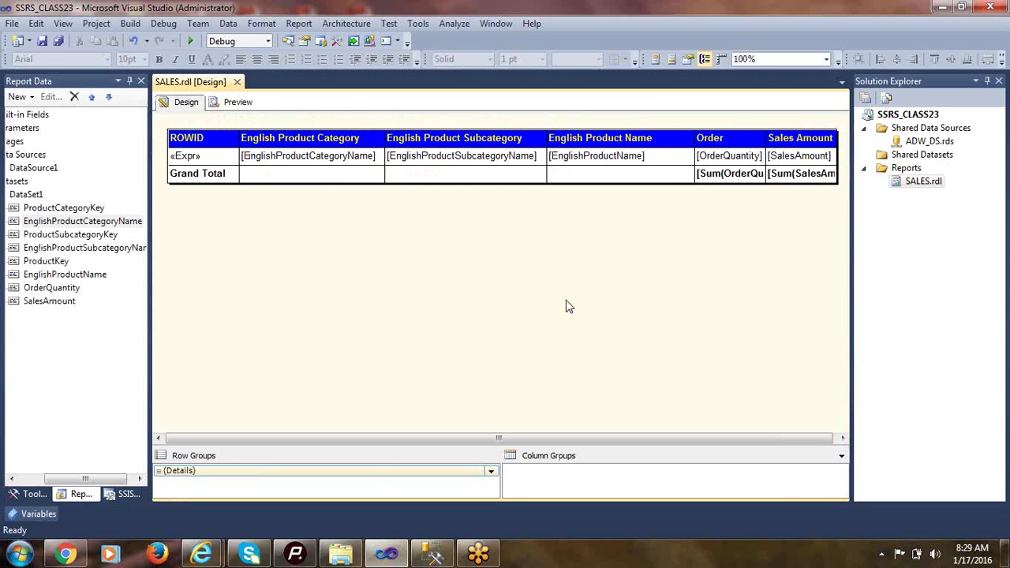
pyautogui.hotkey('ctrl', 's')
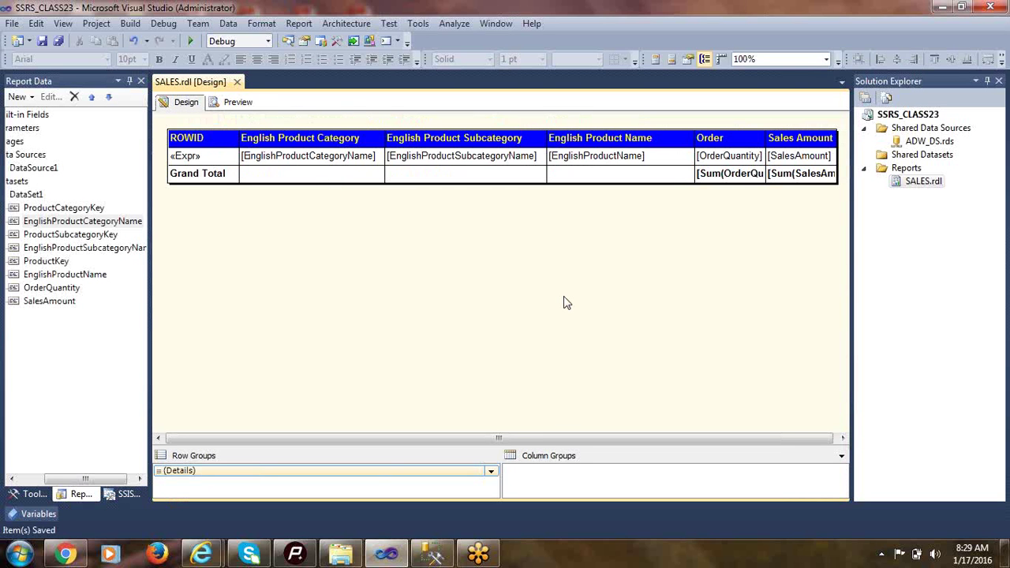